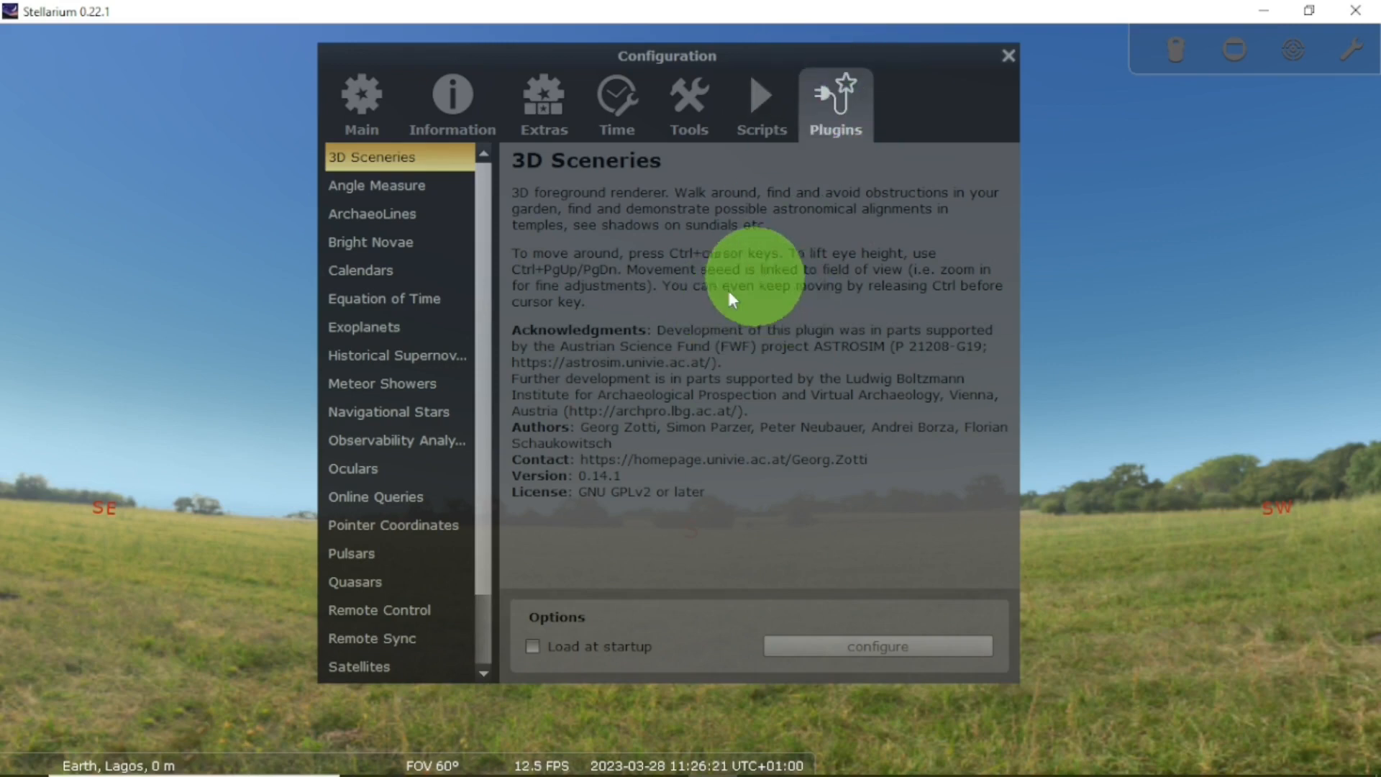
Step: Set the Angle Measure plugin to load at startup
{"action": "scroll", "coordinate": [487, 254], "scroll_direction": "down", "scroll_amount": 2}
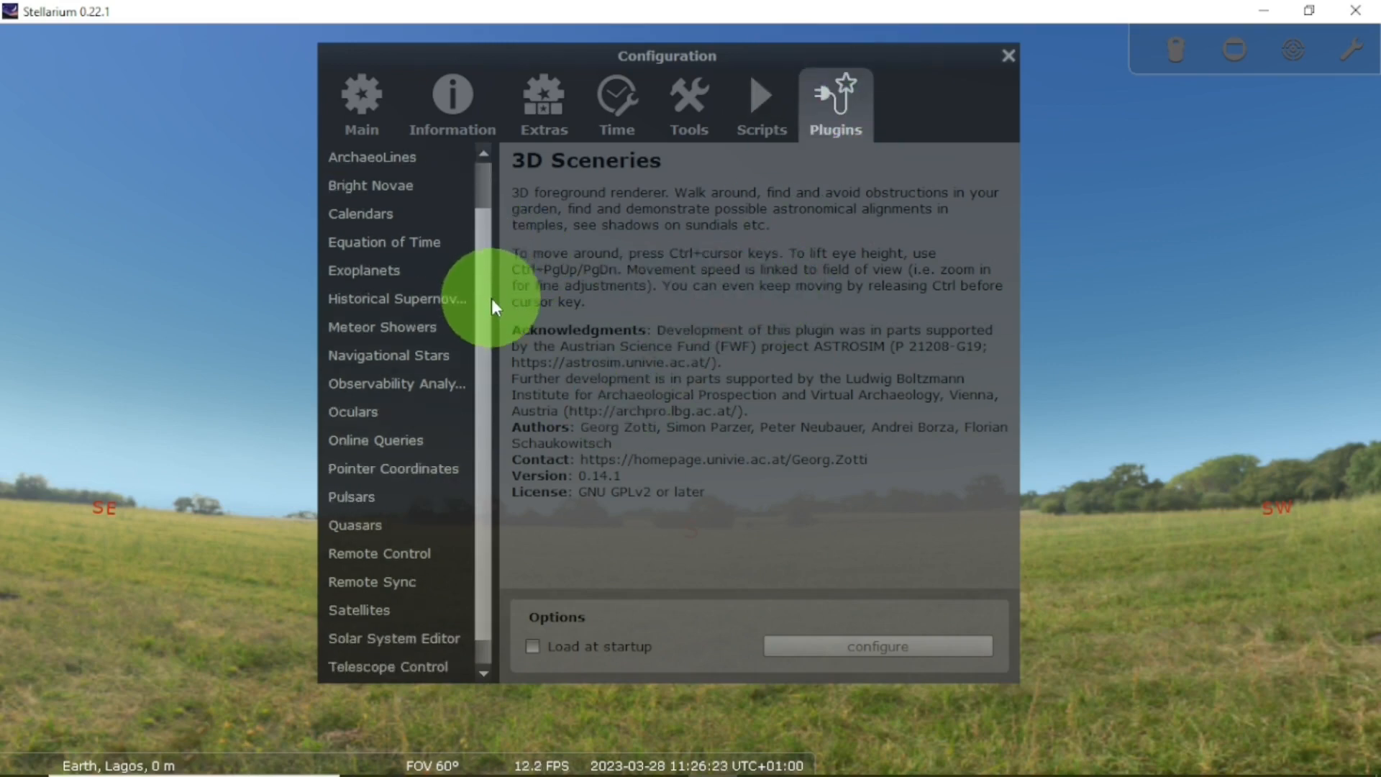
{"action": "scroll", "coordinate": [500, 316], "scroll_direction": "up", "scroll_amount": 2}
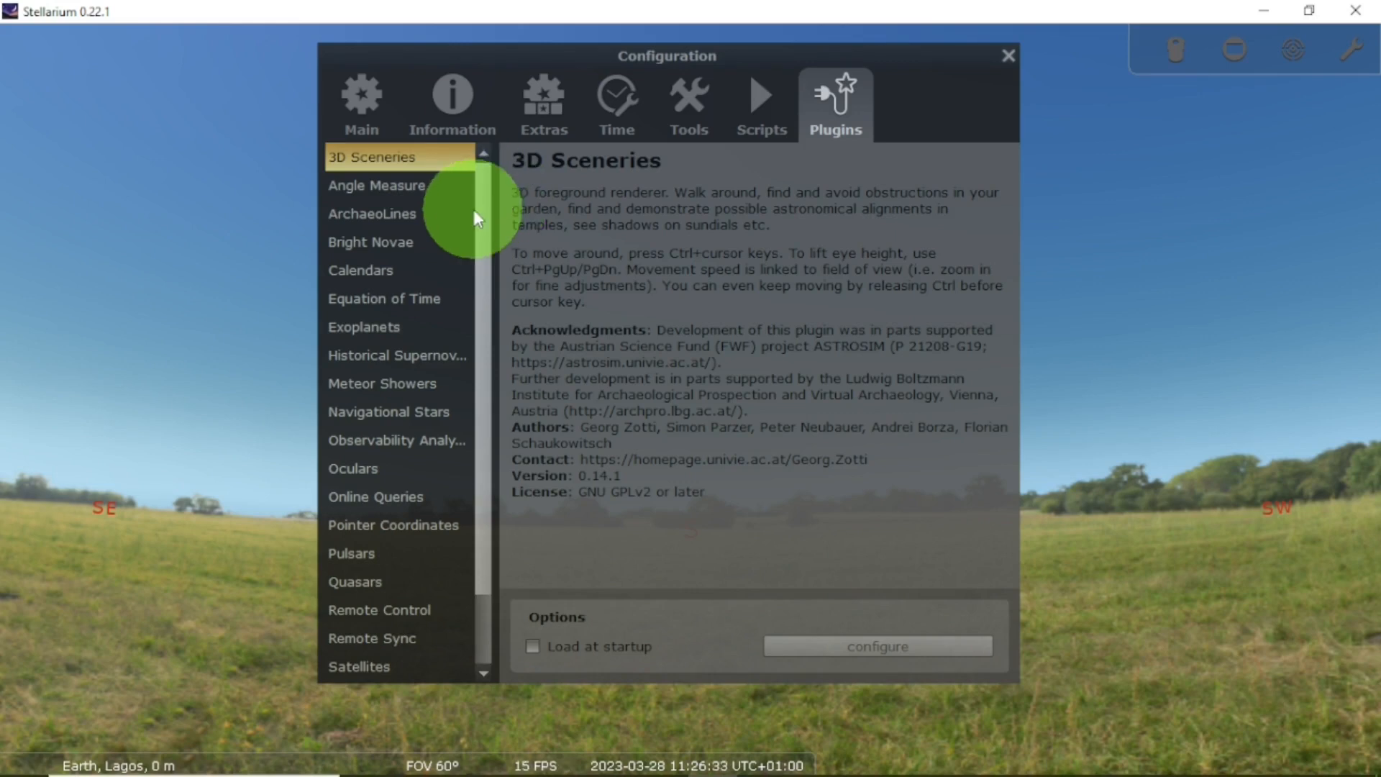
{"action": "left_click_drag", "start_coordinate": [490, 216], "coordinate": [506, 187]}
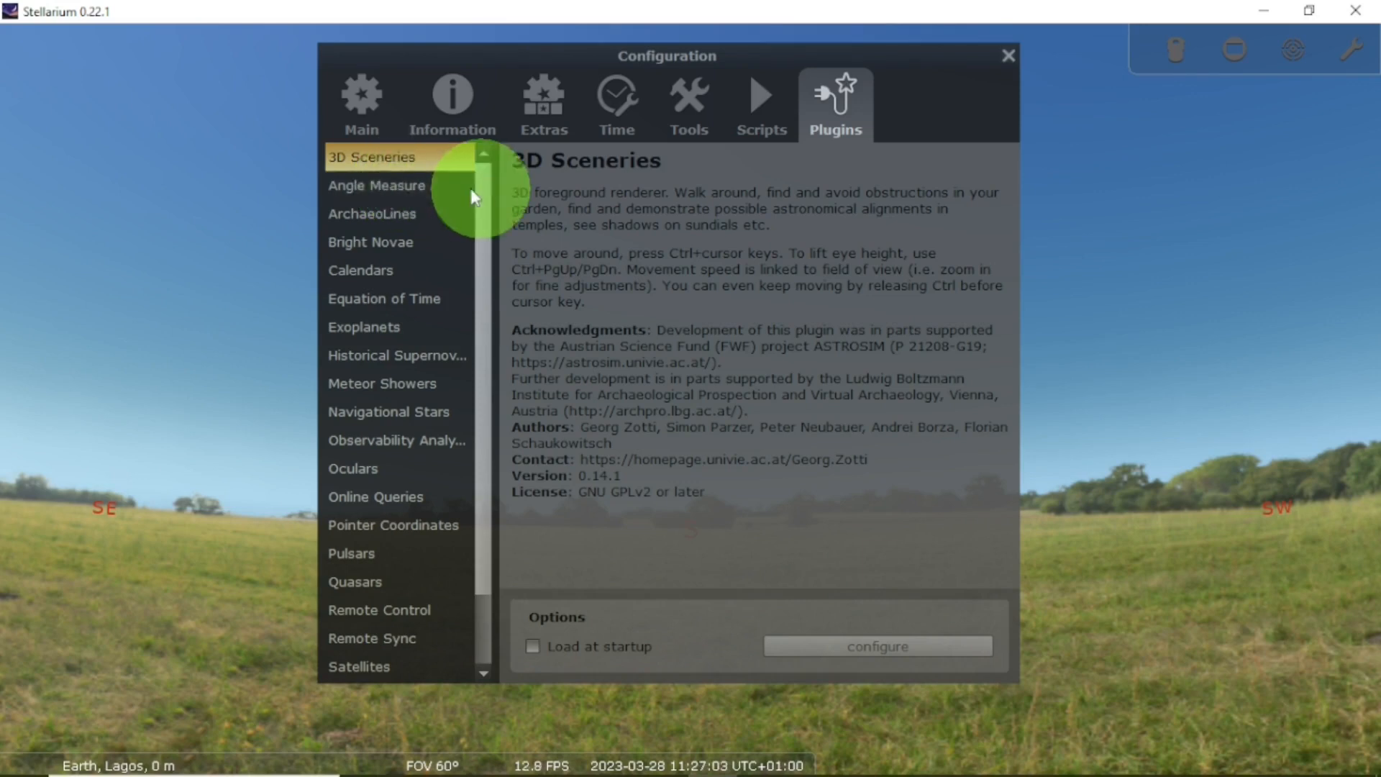
{"action": "left_click", "coordinate": [400, 184]}
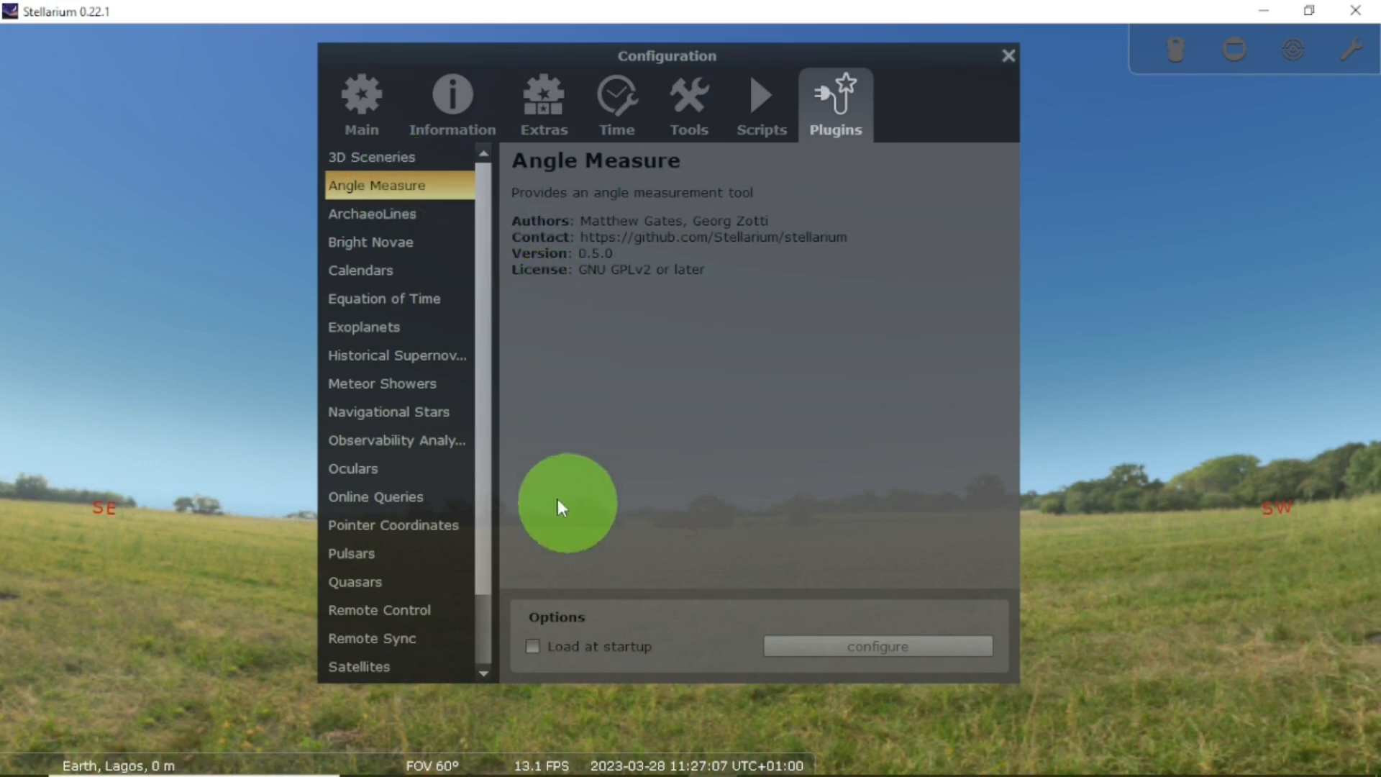
{"action": "left_click", "coordinate": [532, 645]}
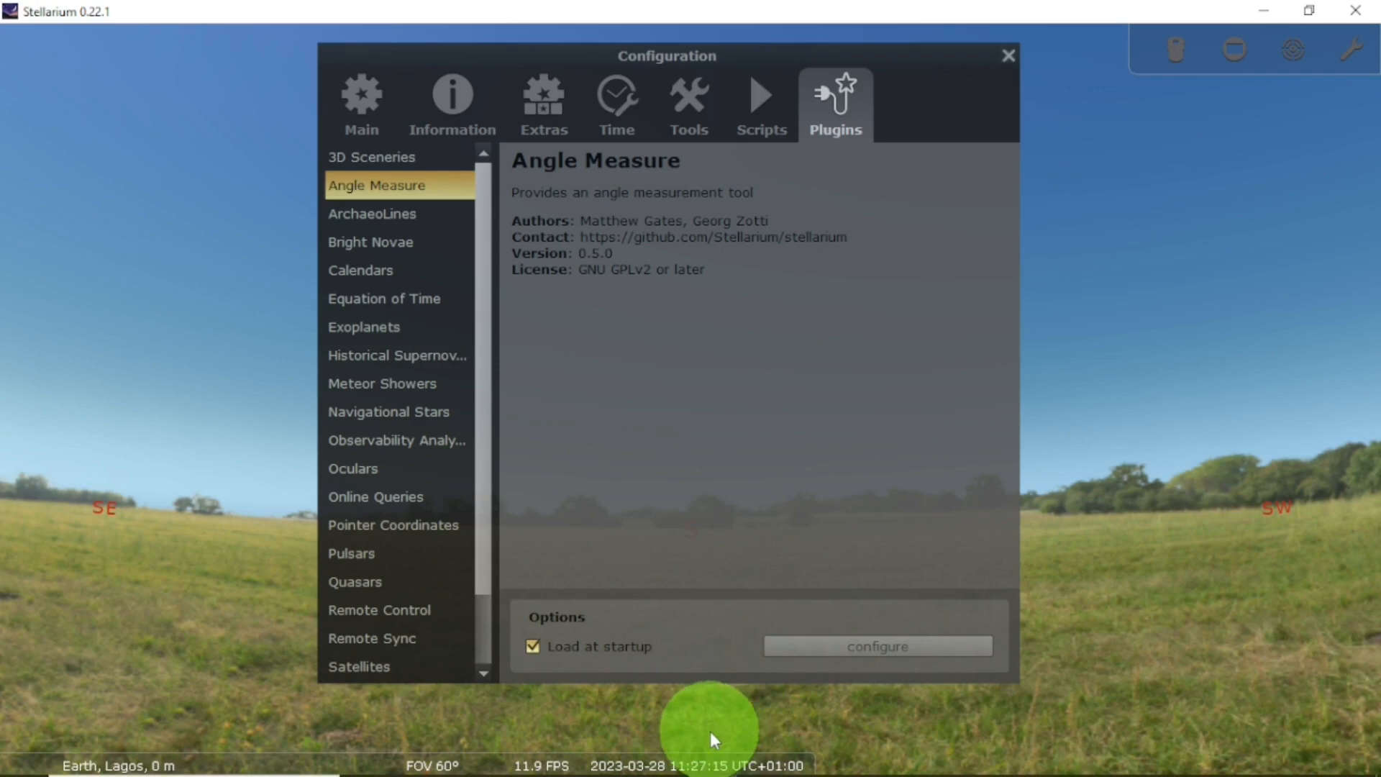
Step: Close and relaunch Stellarium so the newly enabled plugin is loaded
{"action": "mouse_move", "coordinate": [683, 752]}
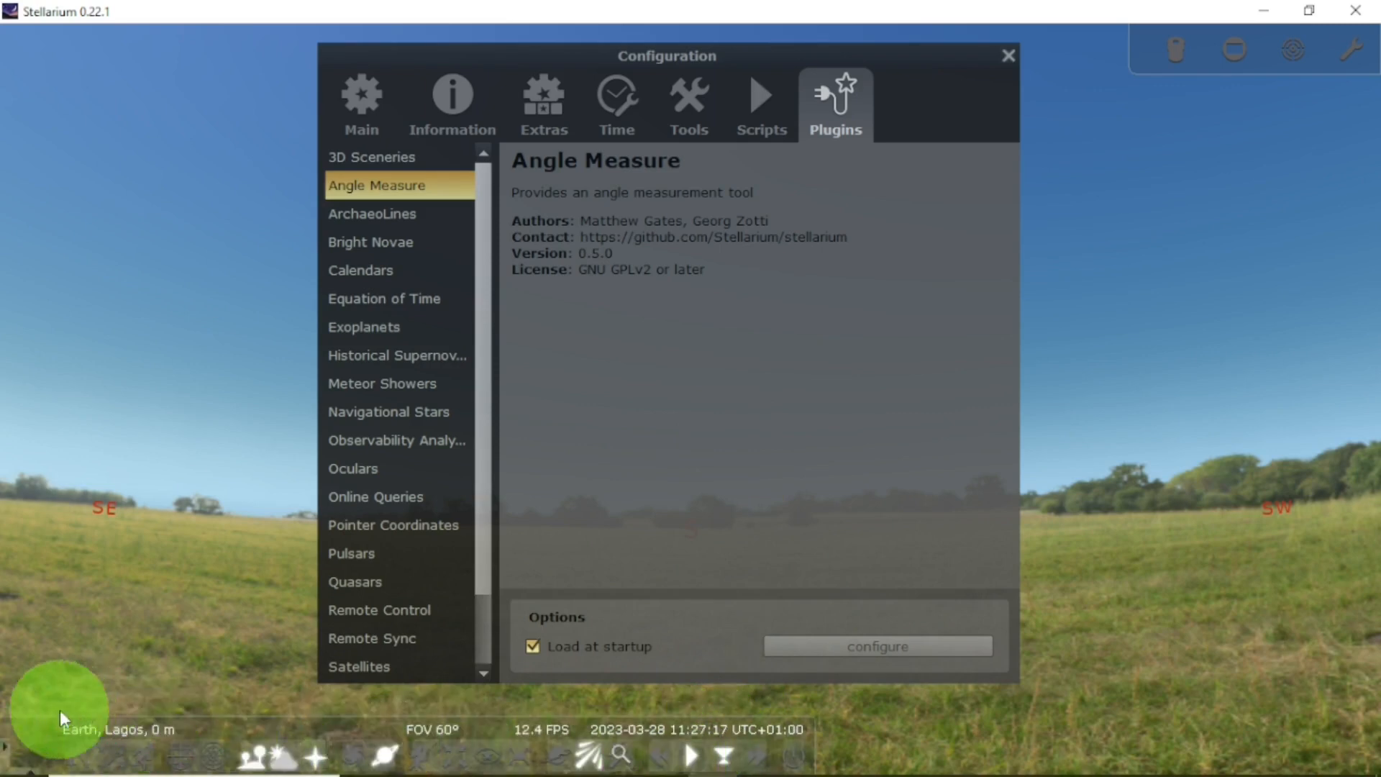
{"action": "mouse_move", "coordinate": [29, 766]}
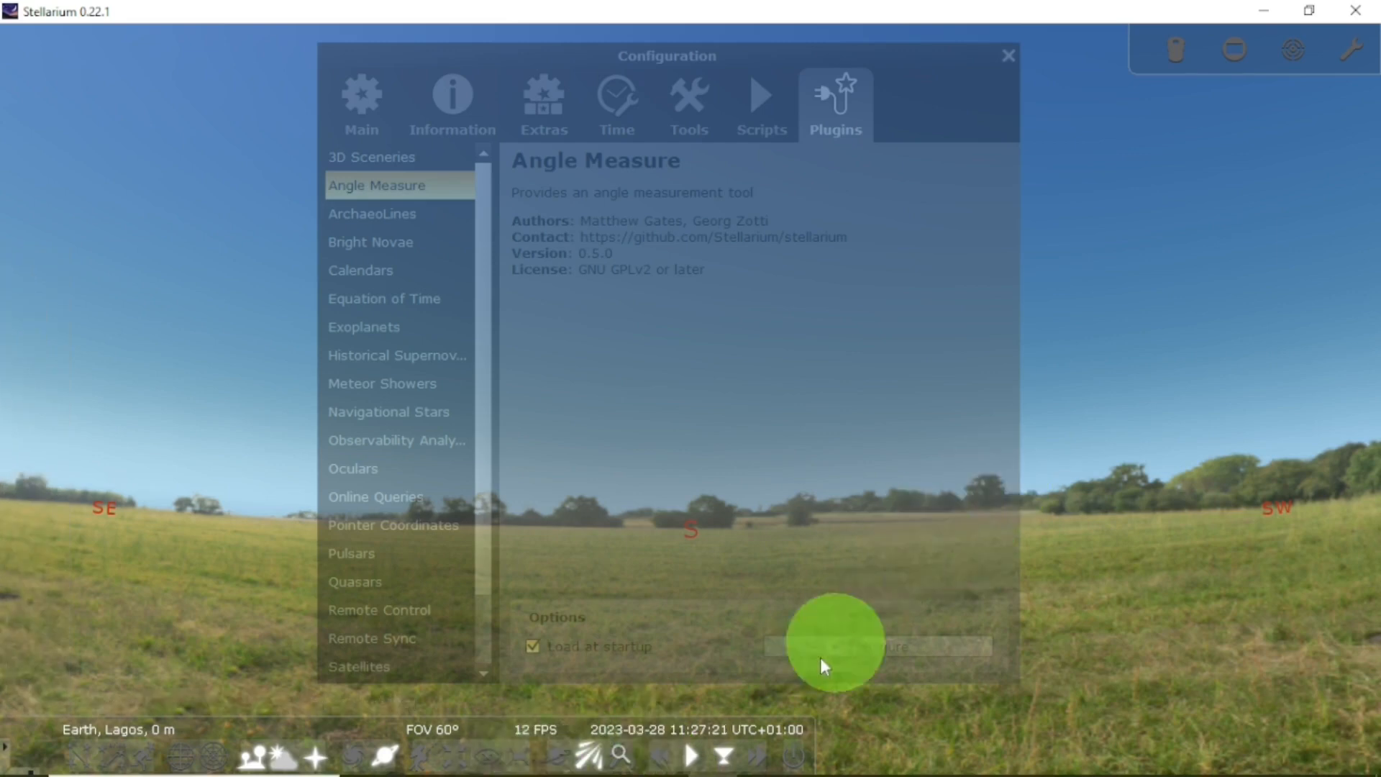
{"action": "left_click", "coordinate": [836, 413]}
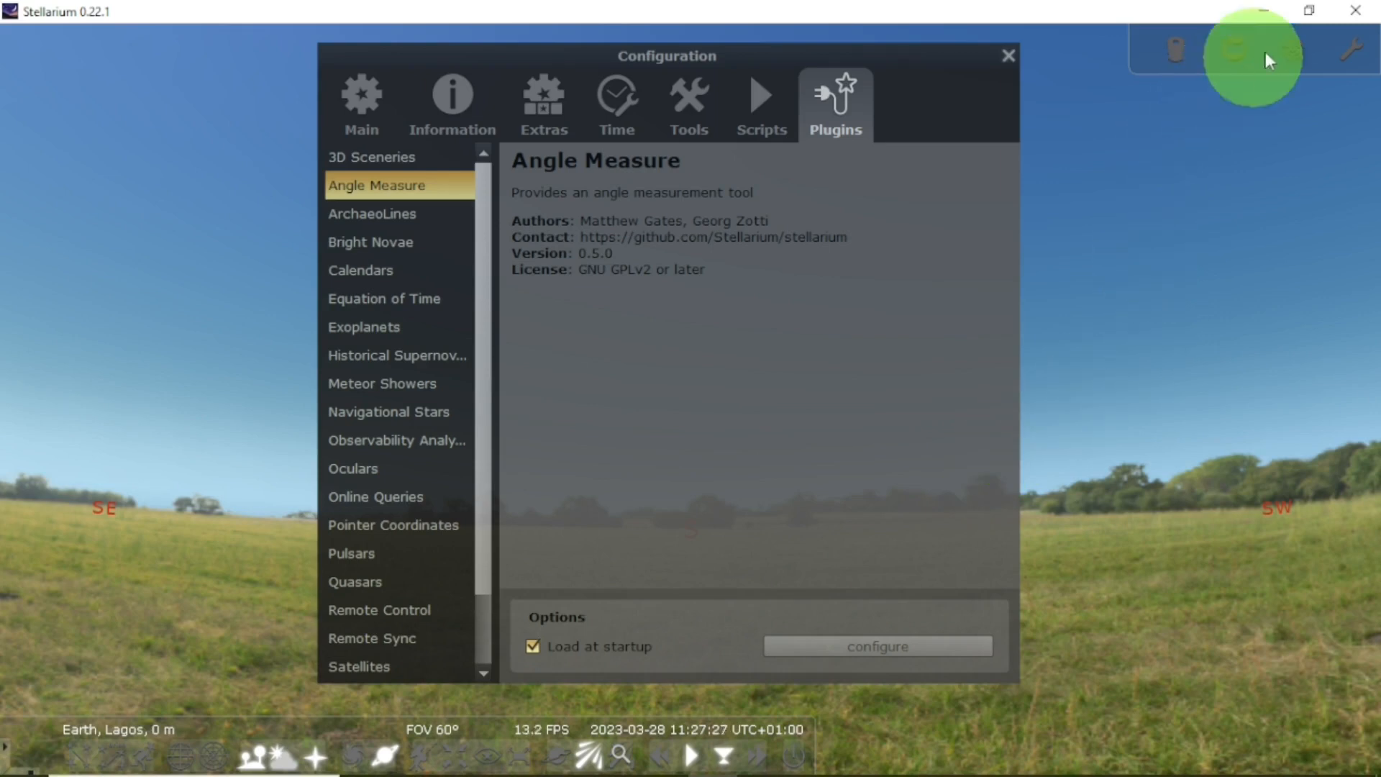
{"action": "left_click", "coordinate": [1359, 10]}
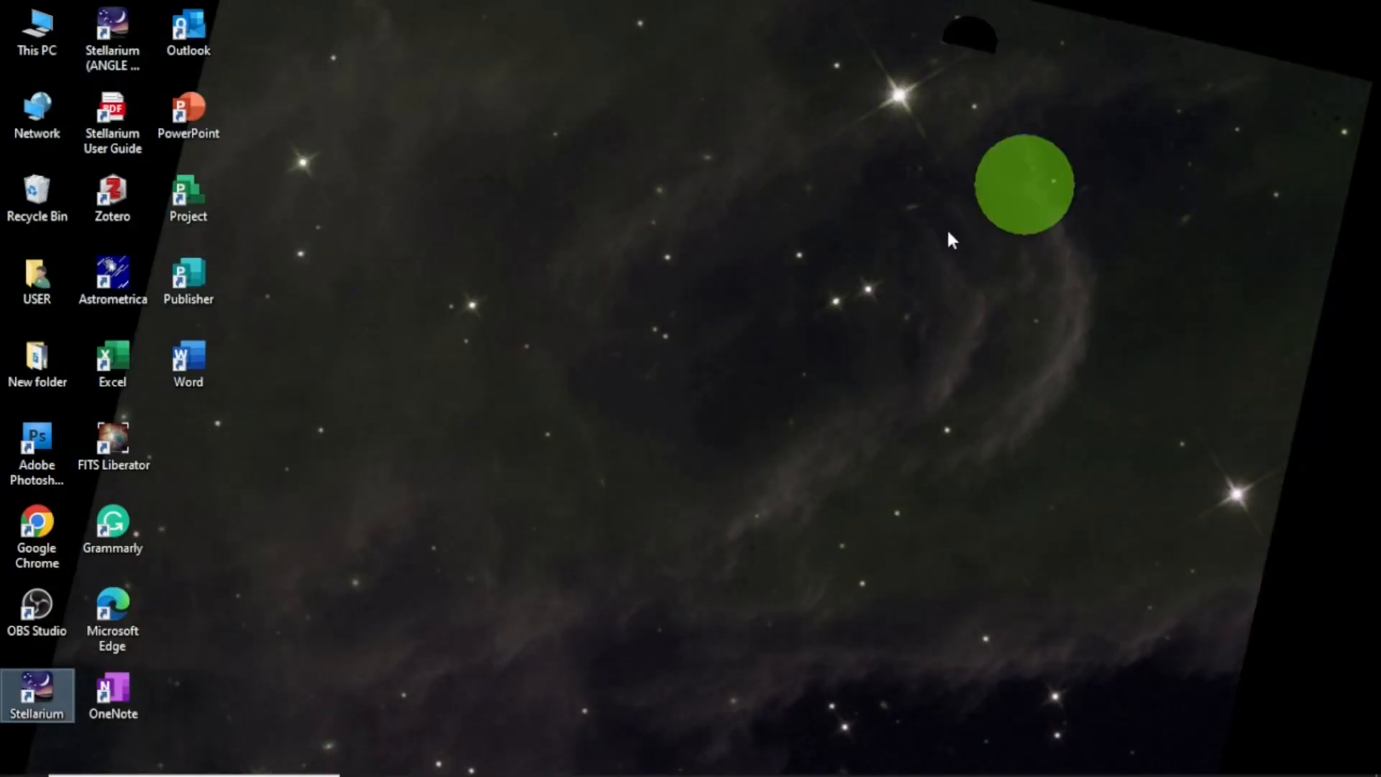
{"action": "left_click", "coordinate": [15, 715]}
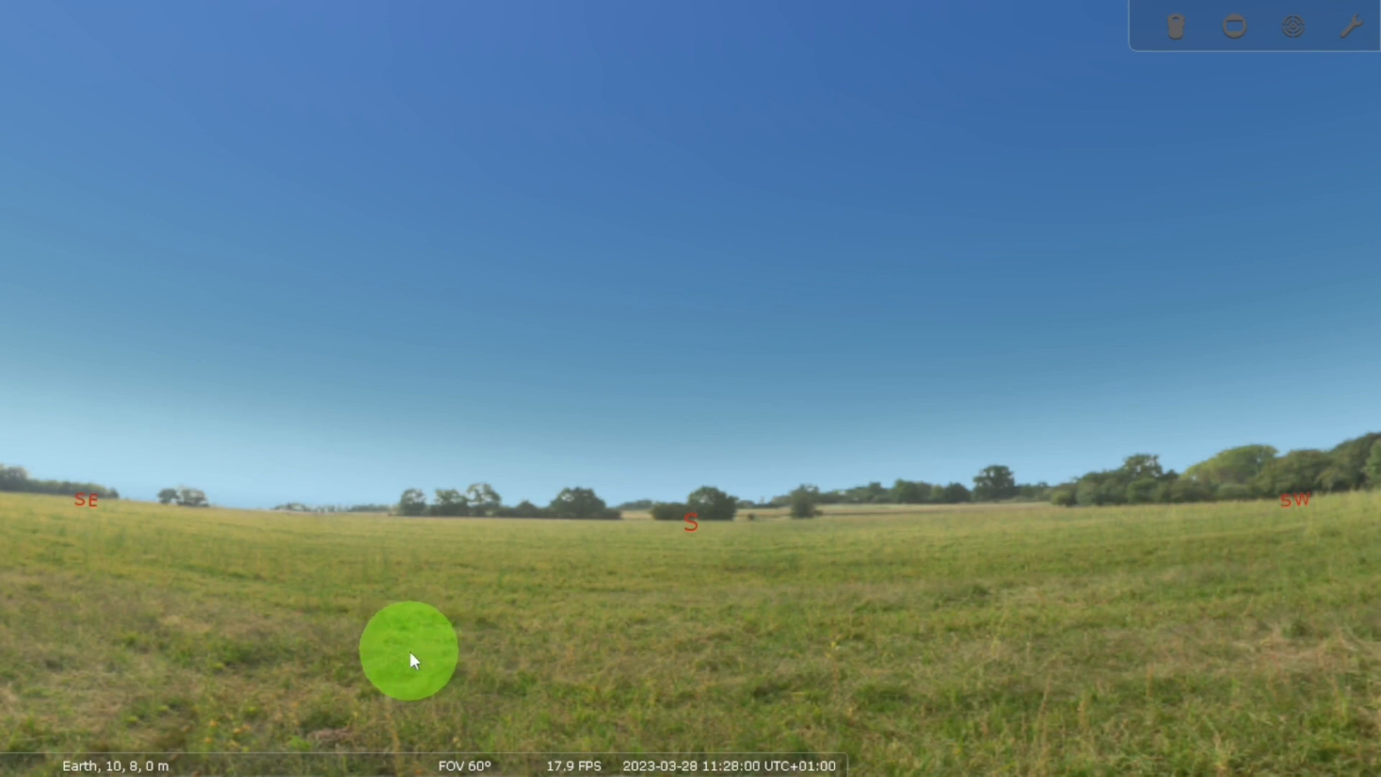
Step: Turn off the atmosphere display to reveal the stars above the southern horizon
{"action": "mouse_move", "coordinate": [425, 752]}
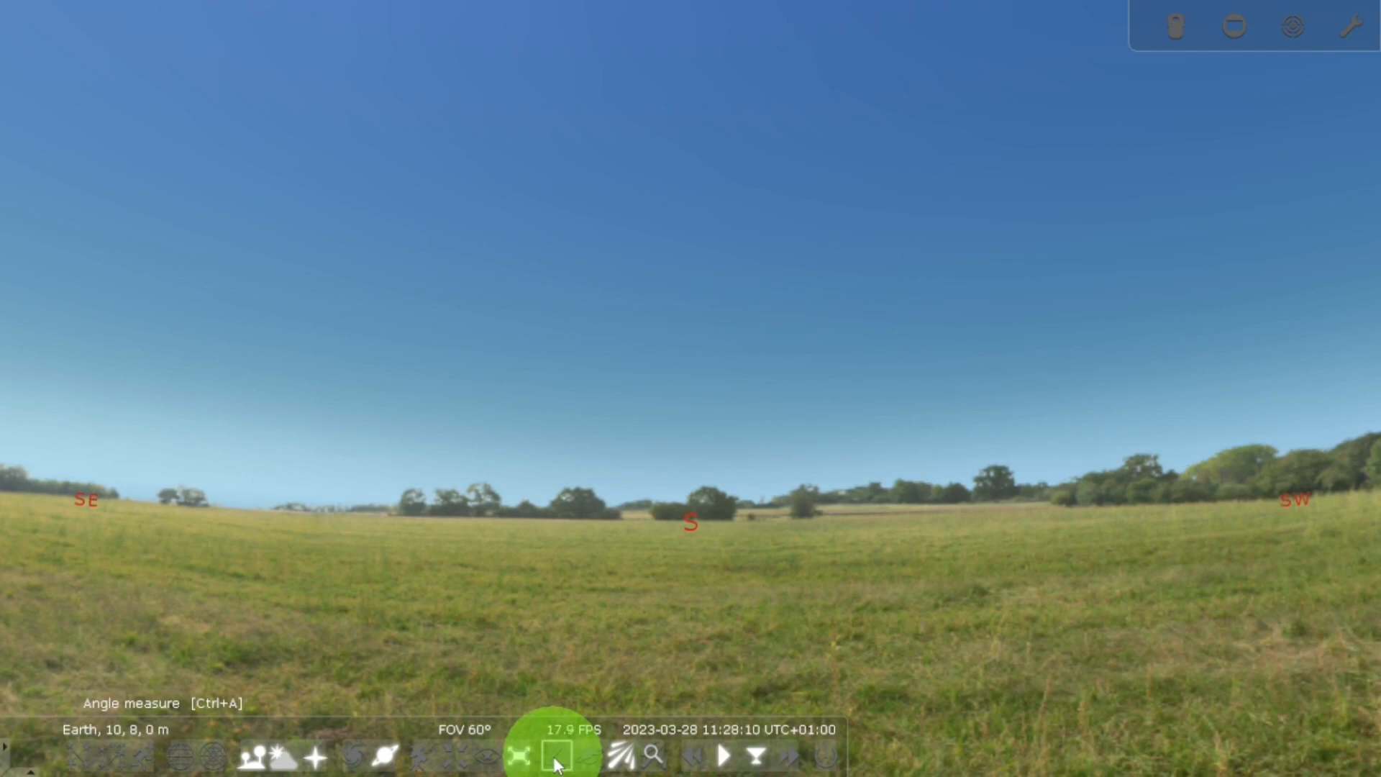
{"action": "left_click", "coordinate": [285, 760]}
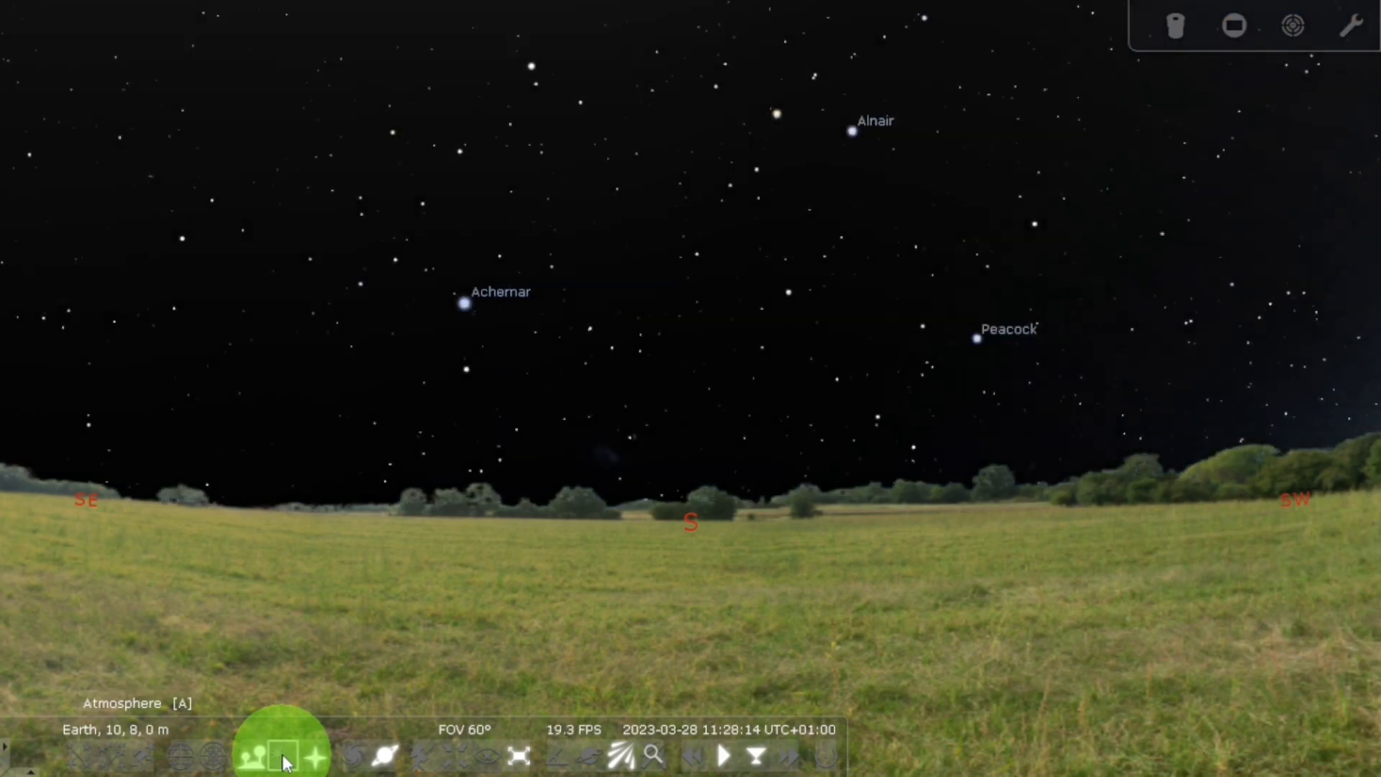
{"action": "left_click_drag", "start_coordinate": [617, 601], "coordinate": [495, 651]}
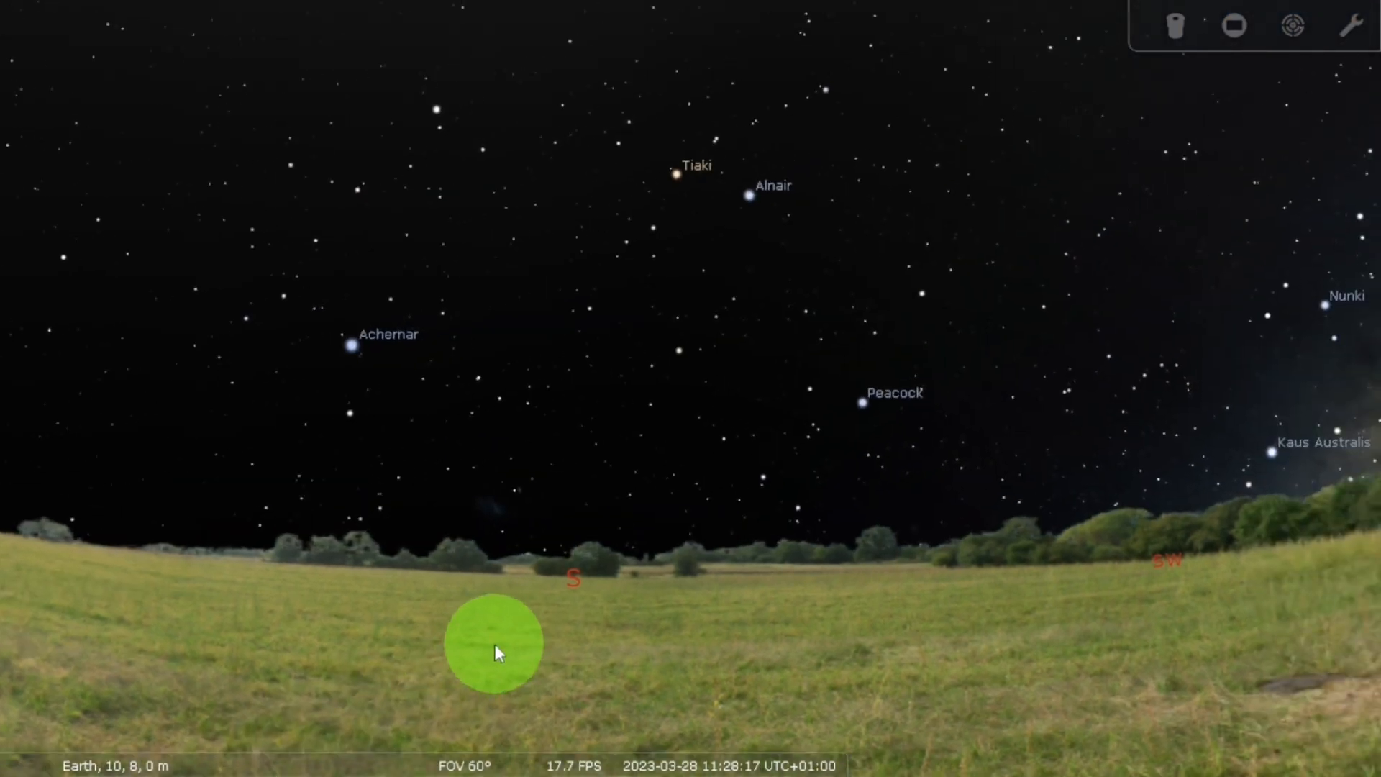
Step: View the object information of the stars Peacock, Alnair and Achernar in turn
{"action": "left_click", "coordinate": [862, 404]}
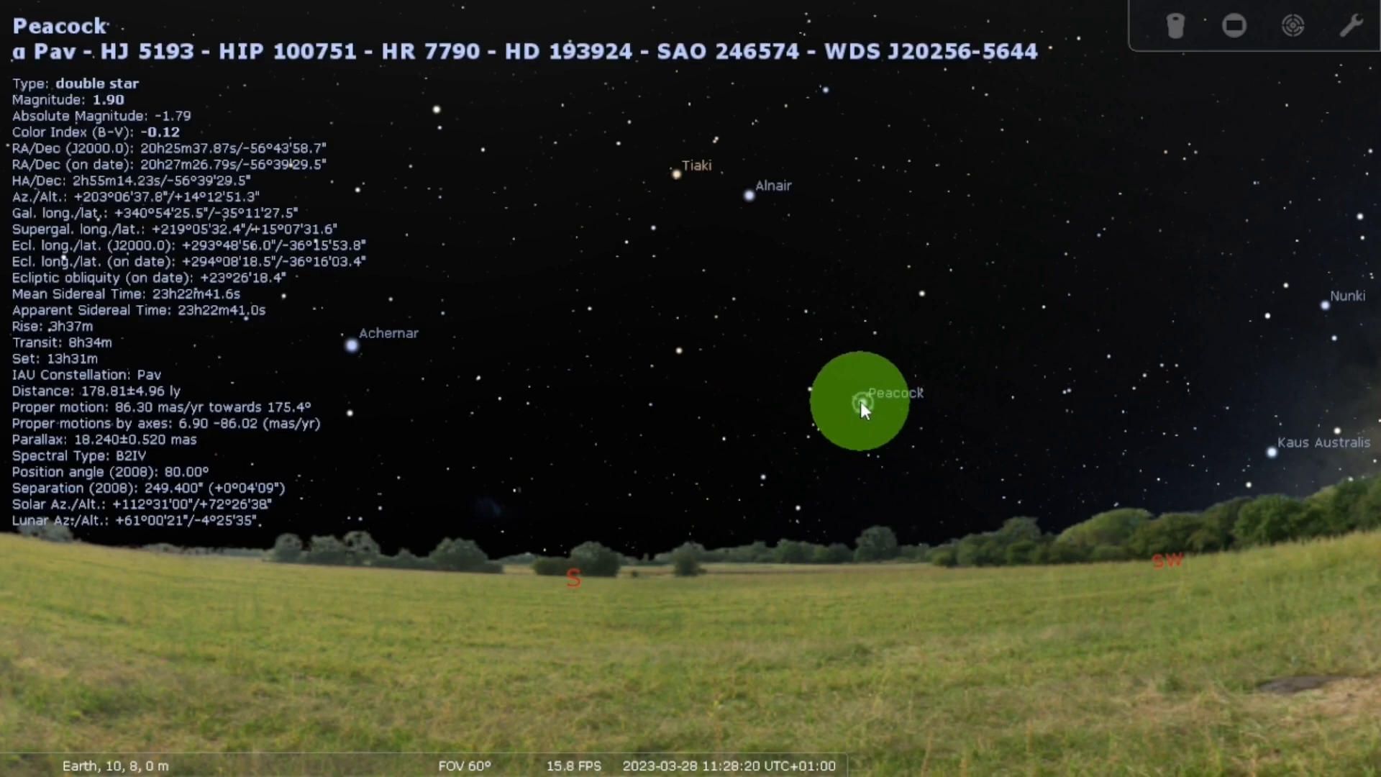
{"action": "left_click", "coordinate": [752, 197]}
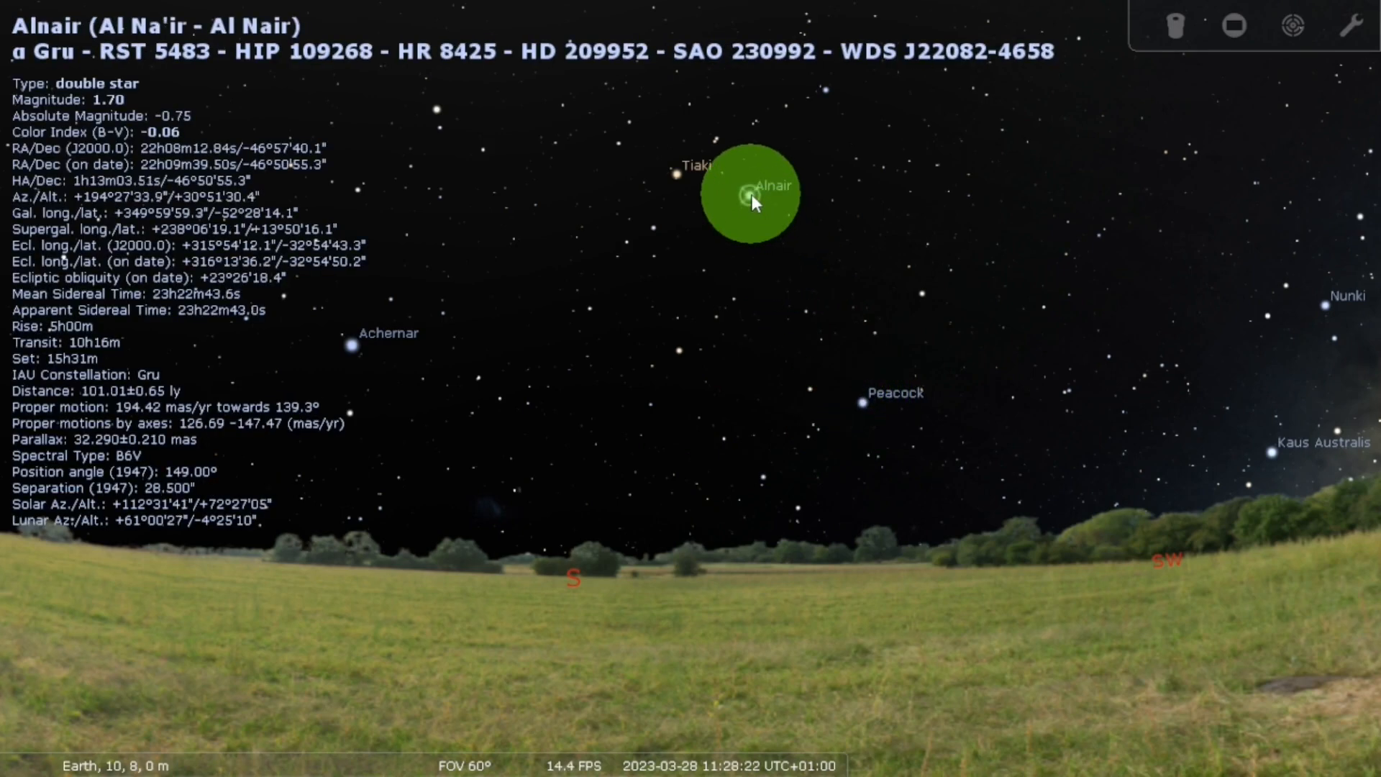
{"action": "left_click", "coordinate": [353, 343]}
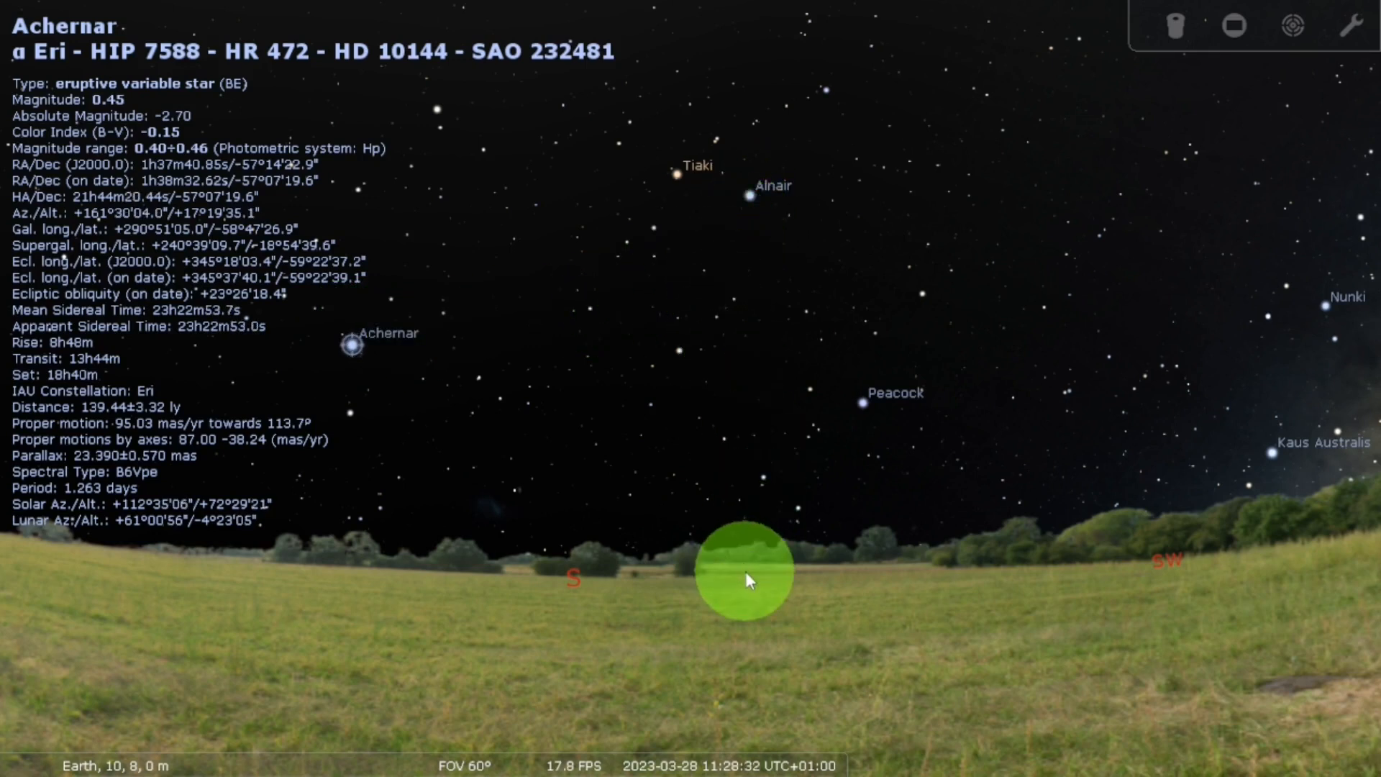
Step: Enable Angle Measure and measure the angular separations from Achernar to Alnair and from Alnair to Peacock
{"action": "mouse_move", "coordinate": [623, 766]}
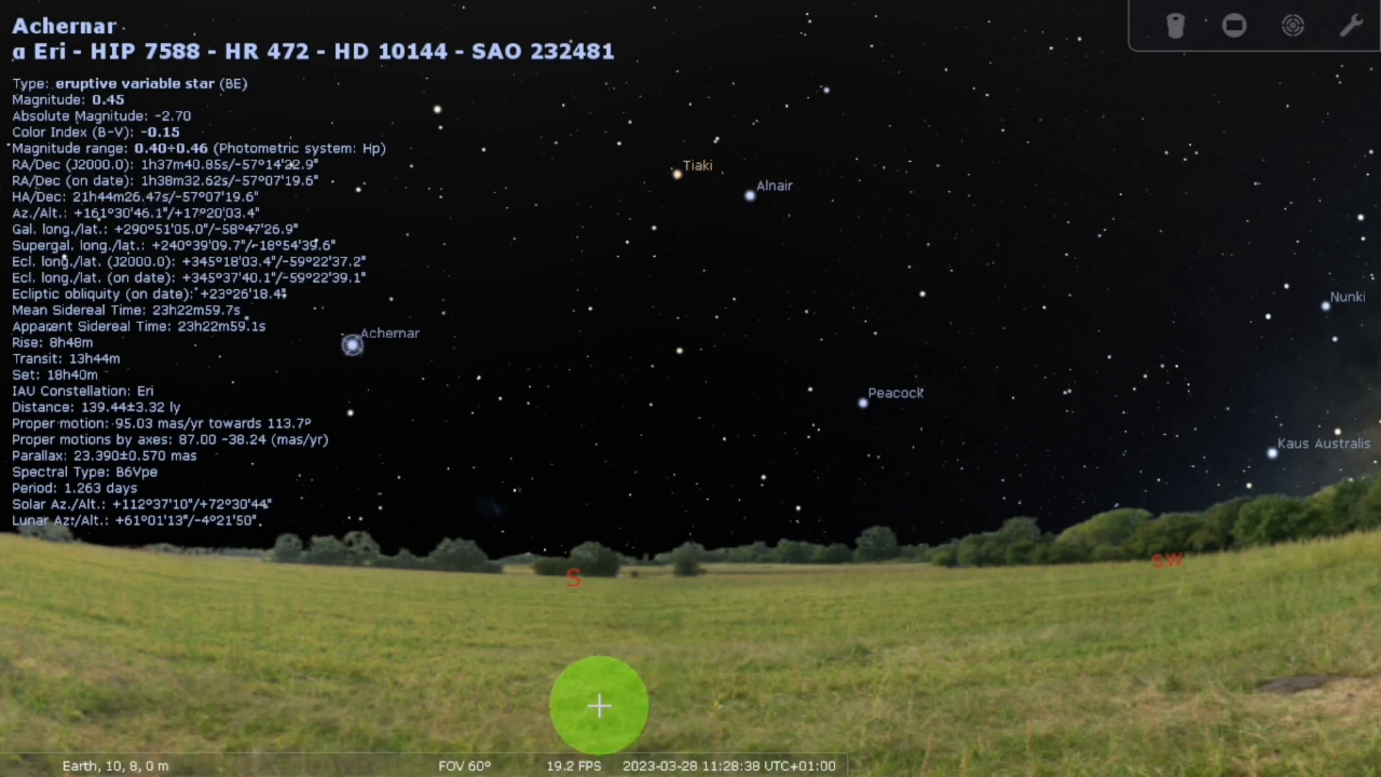
{"action": "key", "text": "ctrl+a"}
{"action": "left_click_drag", "start_coordinate": [352, 346], "coordinate": [749, 197]}
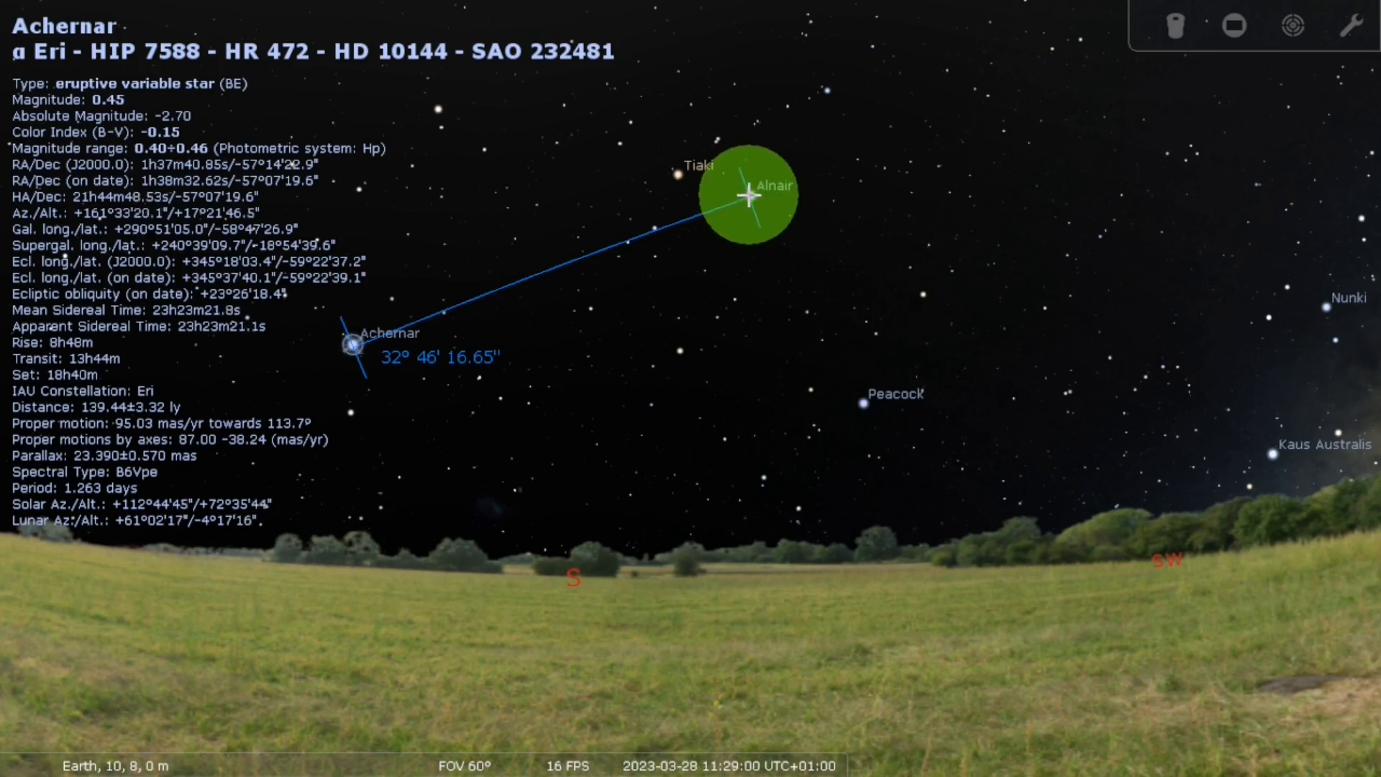
{"action": "left_click_drag", "start_coordinate": [756, 195], "coordinate": [868, 407]}
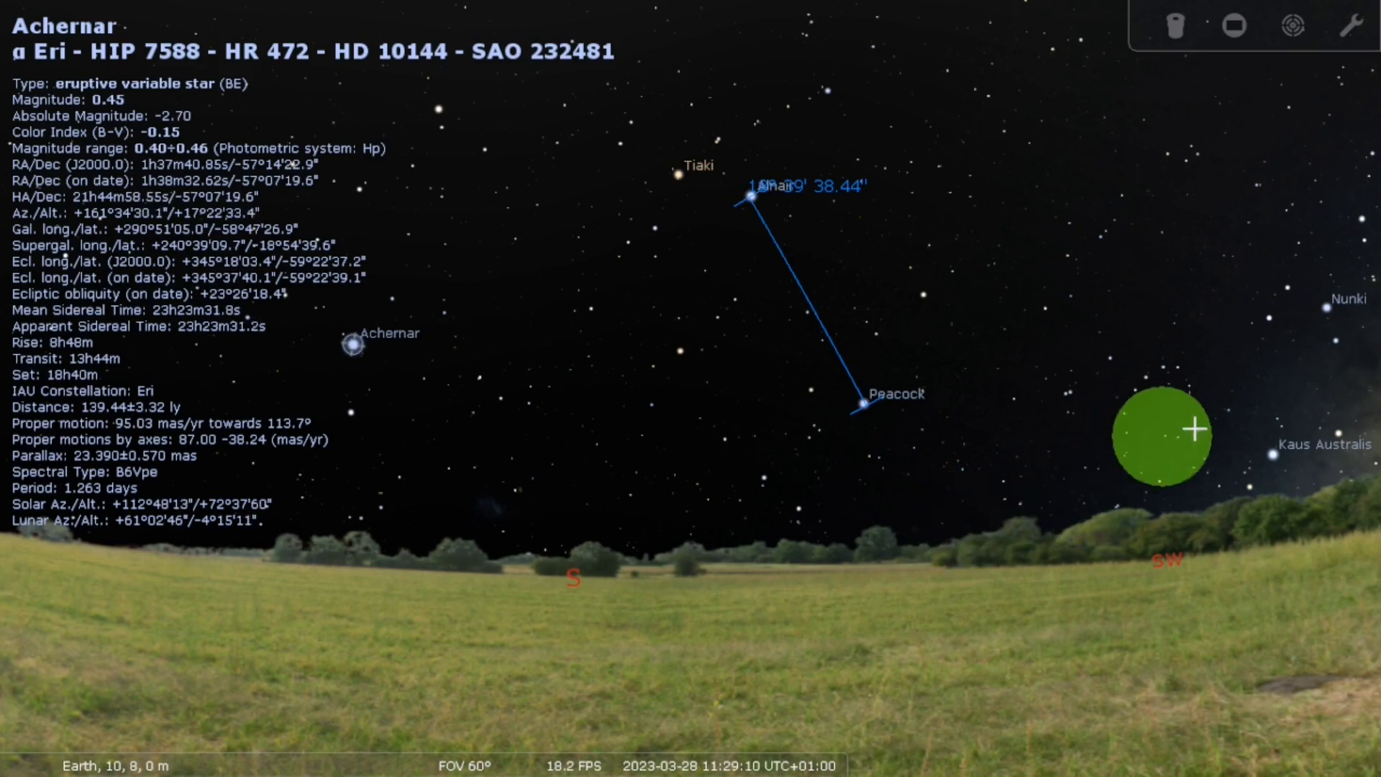
Step: Measure from Nunki to the star beside Kaus Australis, and move only the measurement's end point to about midway between them
{"action": "left_click_drag", "start_coordinate": [1326, 307], "coordinate": [1339, 432]}
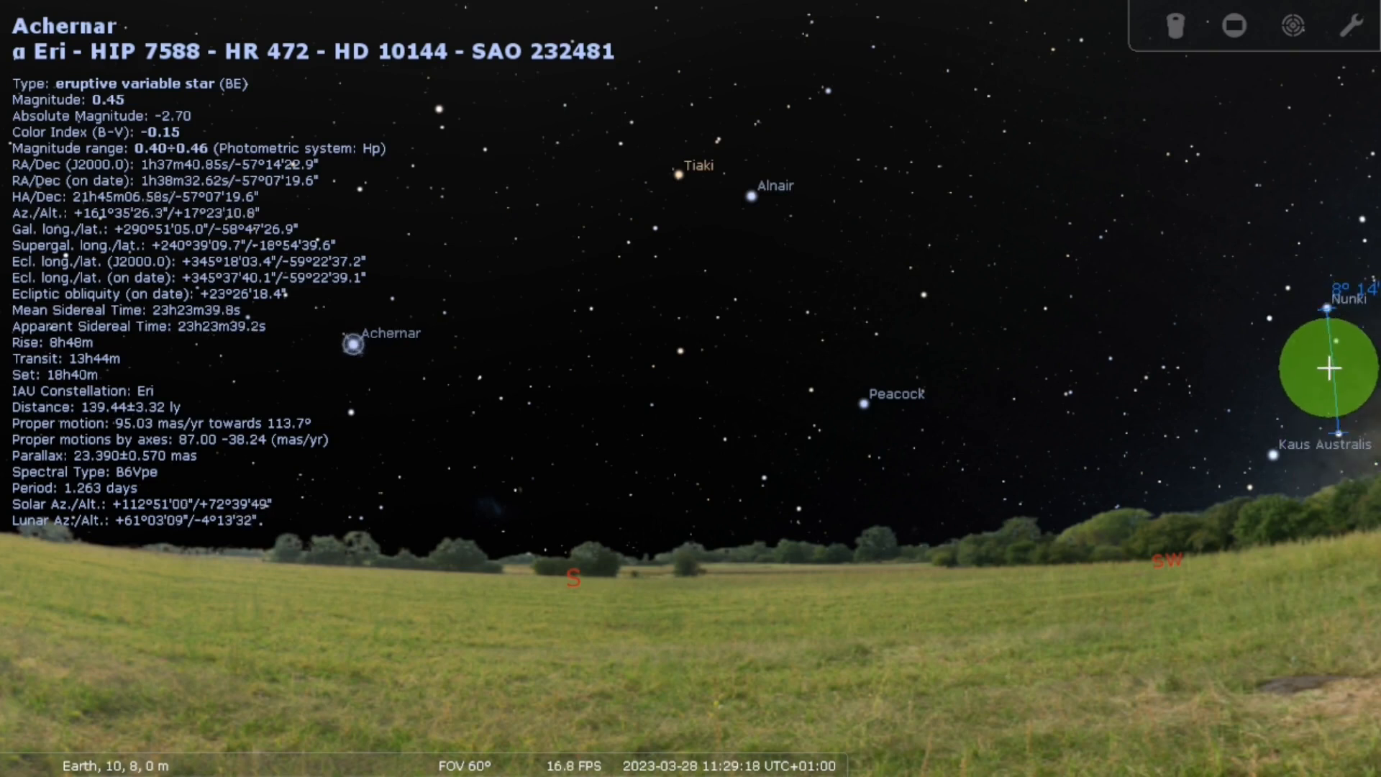
{"action": "right_click", "coordinate": [1319, 370]}
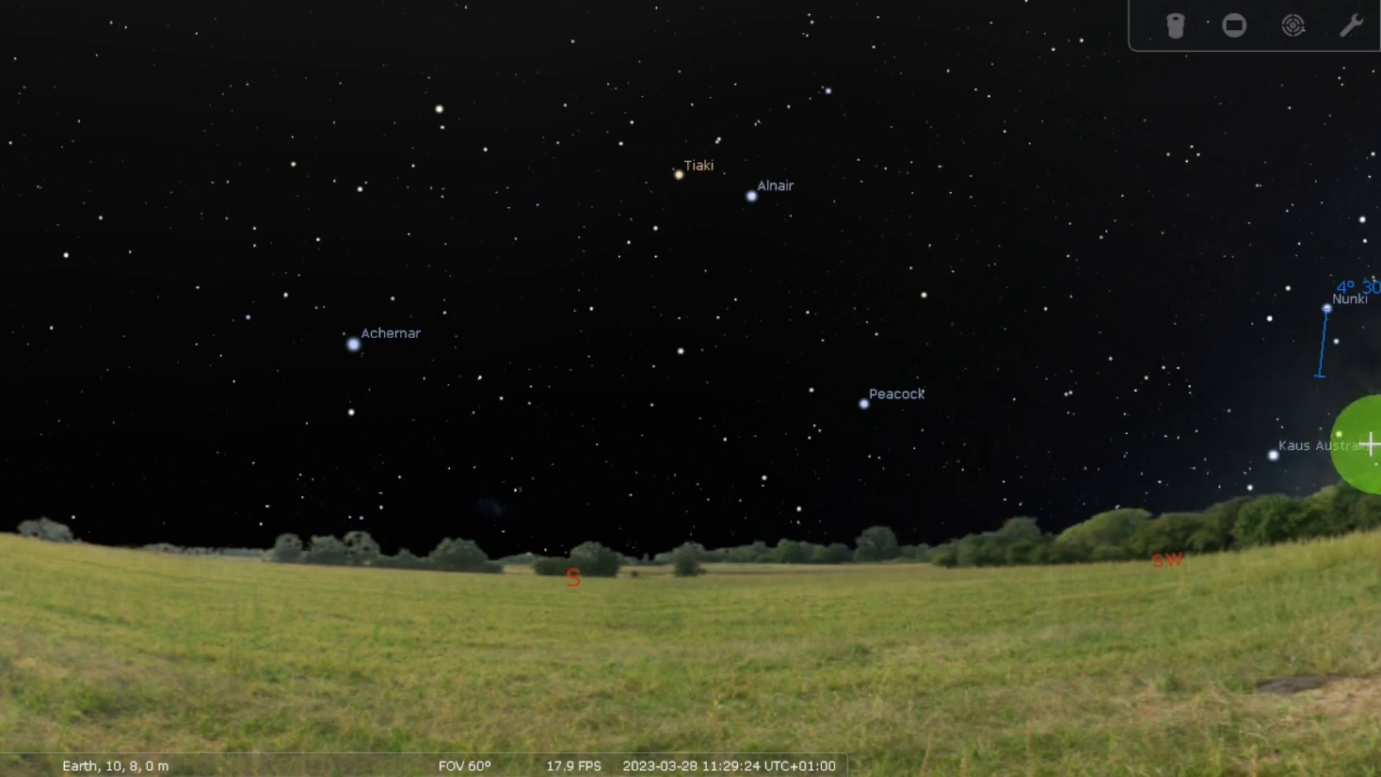
{"action": "left_click_drag", "start_coordinate": [1370, 360], "coordinate": [870, 338]}
{"action": "left_click_drag", "start_coordinate": [1376, 322], "coordinate": [1018, 321]}
{"action": "left_click_drag", "start_coordinate": [1377, 257], "coordinate": [1058, 259]}
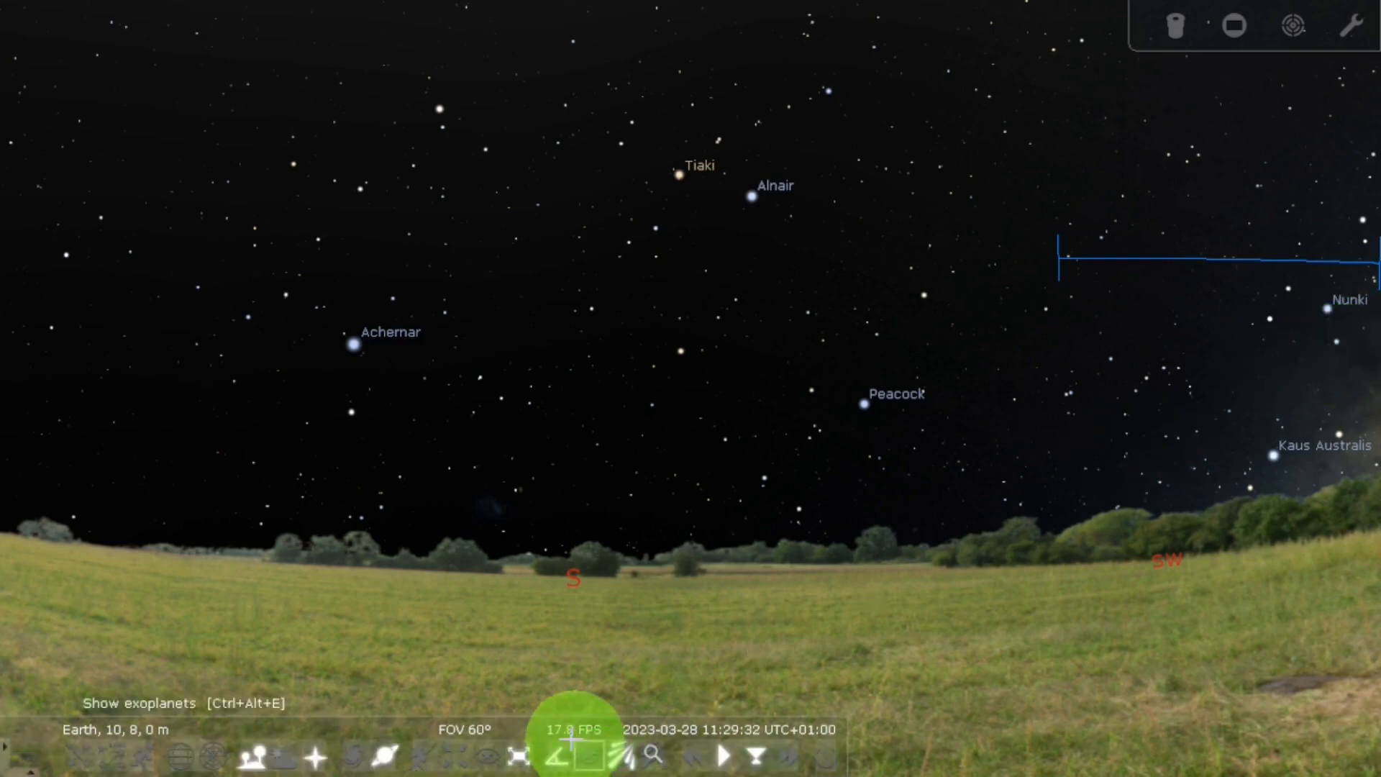
Step: Turn off Angle Measure and turn the sky view until the Sun, Mercury, Jupiter and Venus are in sight
{"action": "left_click", "coordinate": [551, 754]}
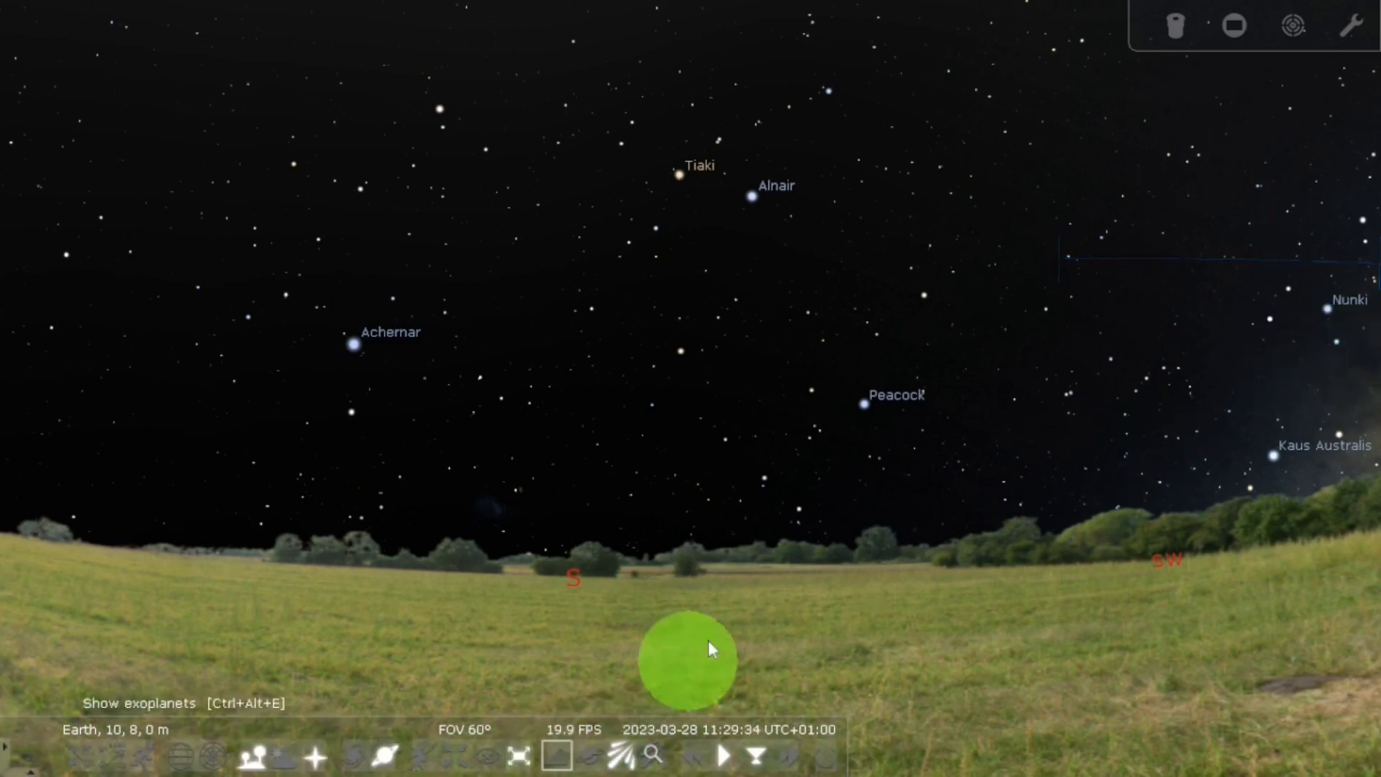
{"action": "left_click_drag", "start_coordinate": [1263, 390], "coordinate": [719, 389]}
{"action": "left_click_drag", "start_coordinate": [913, 364], "coordinate": [1145, 511]}
{"action": "left_click_drag", "start_coordinate": [640, 432], "coordinate": [1136, 439]}
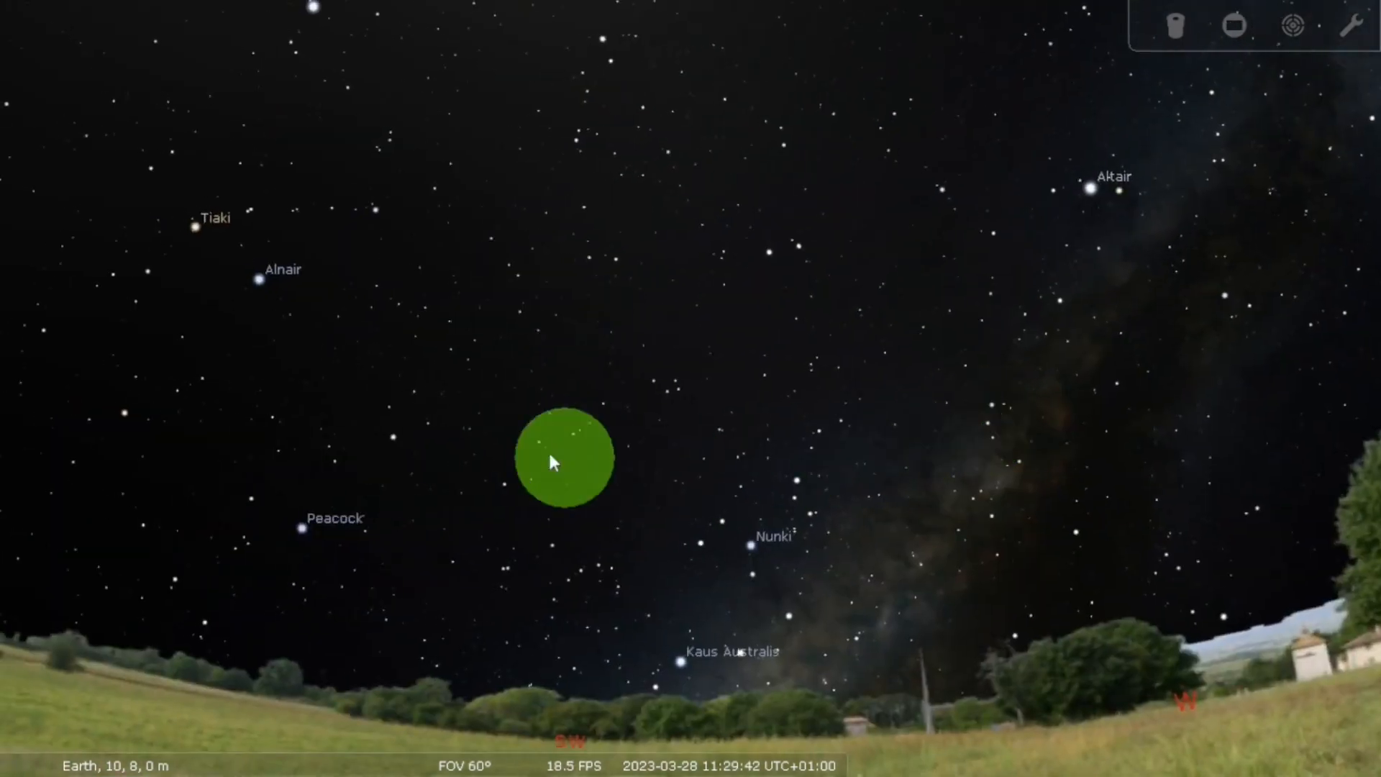
{"action": "left_click_drag", "start_coordinate": [514, 461], "coordinate": [915, 435]}
{"action": "left_click_drag", "start_coordinate": [550, 415], "coordinate": [854, 684]}
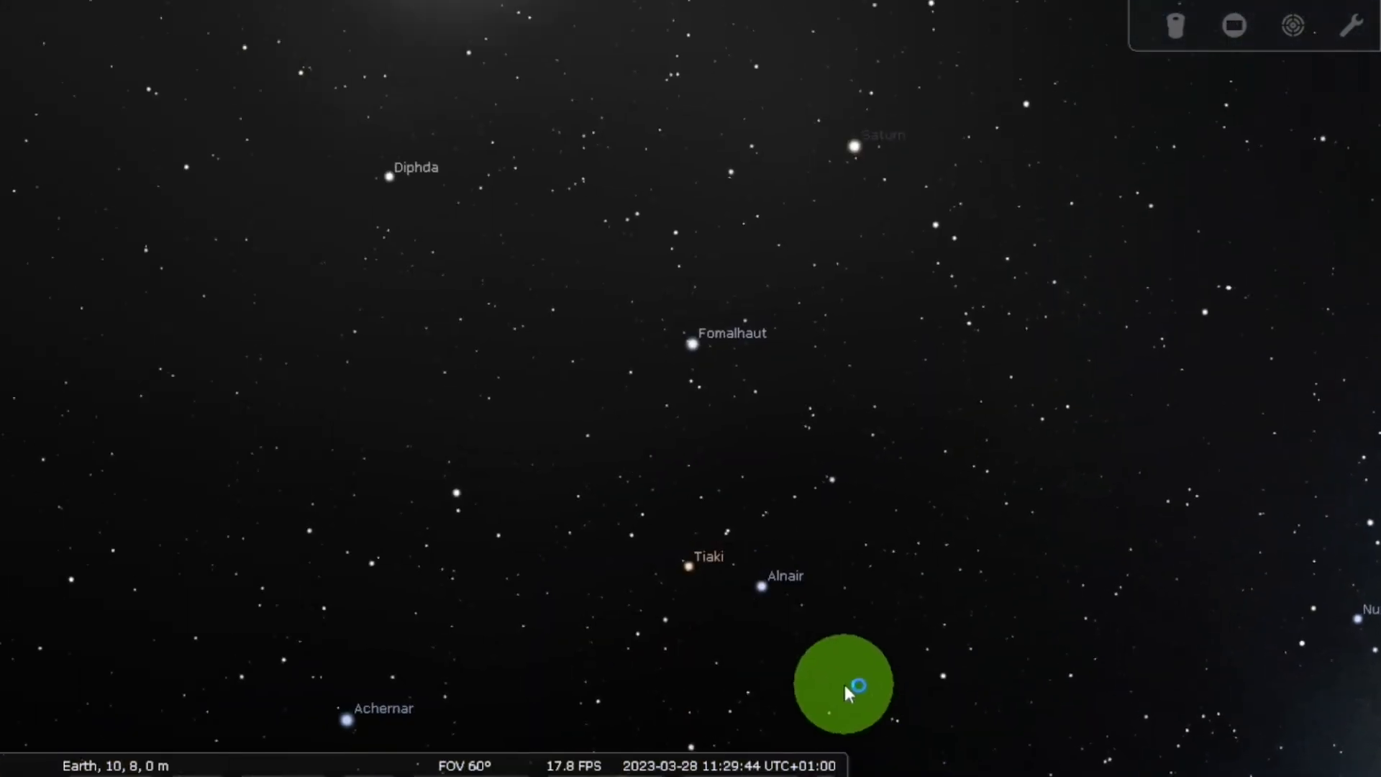
{"action": "left_click_drag", "start_coordinate": [896, 407], "coordinate": [943, 684]}
{"action": "left_click_drag", "start_coordinate": [1011, 654], "coordinate": [1190, 558]}
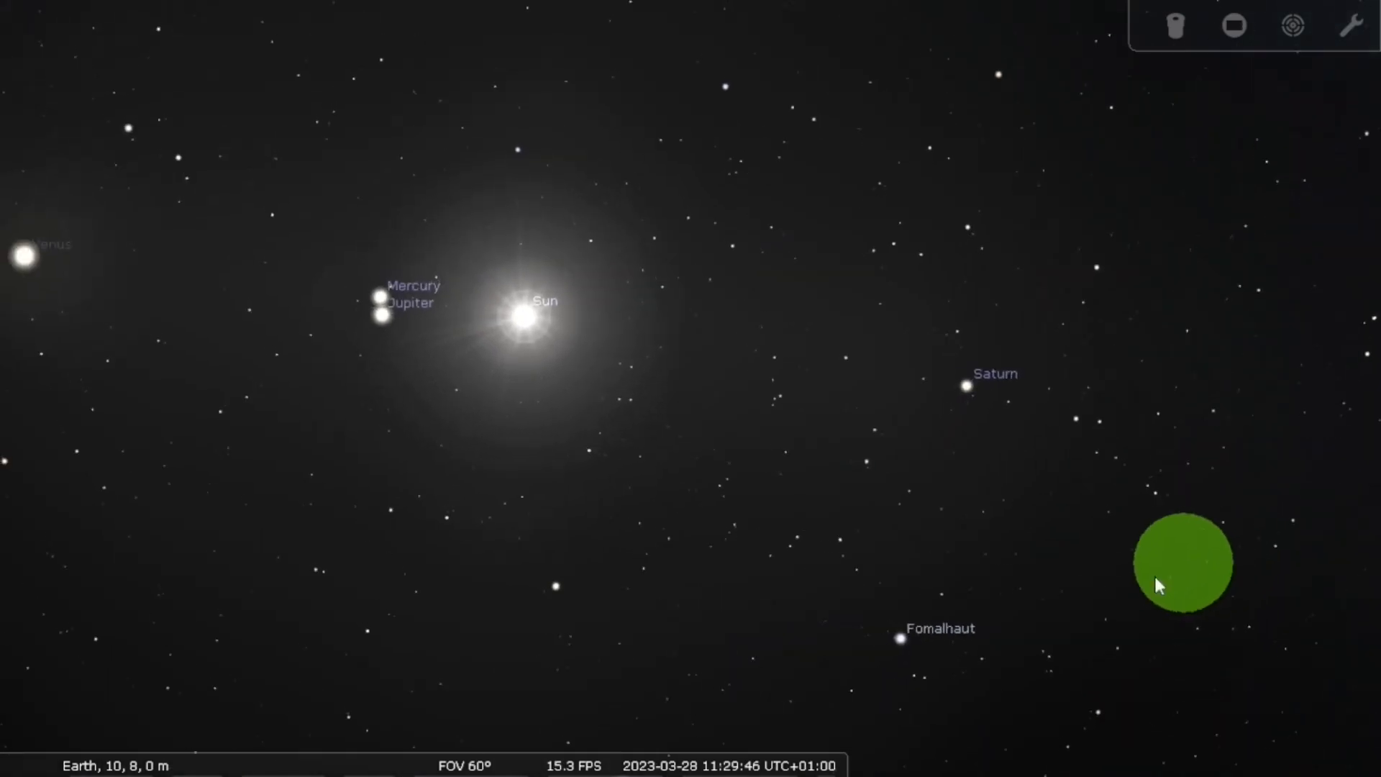
{"action": "left_click_drag", "start_coordinate": [543, 584], "coordinate": [894, 472]}
{"action": "left_click_drag", "start_coordinate": [650, 594], "coordinate": [676, 427]}
{"action": "left_click_drag", "start_coordinate": [493, 533], "coordinate": [401, 410]}
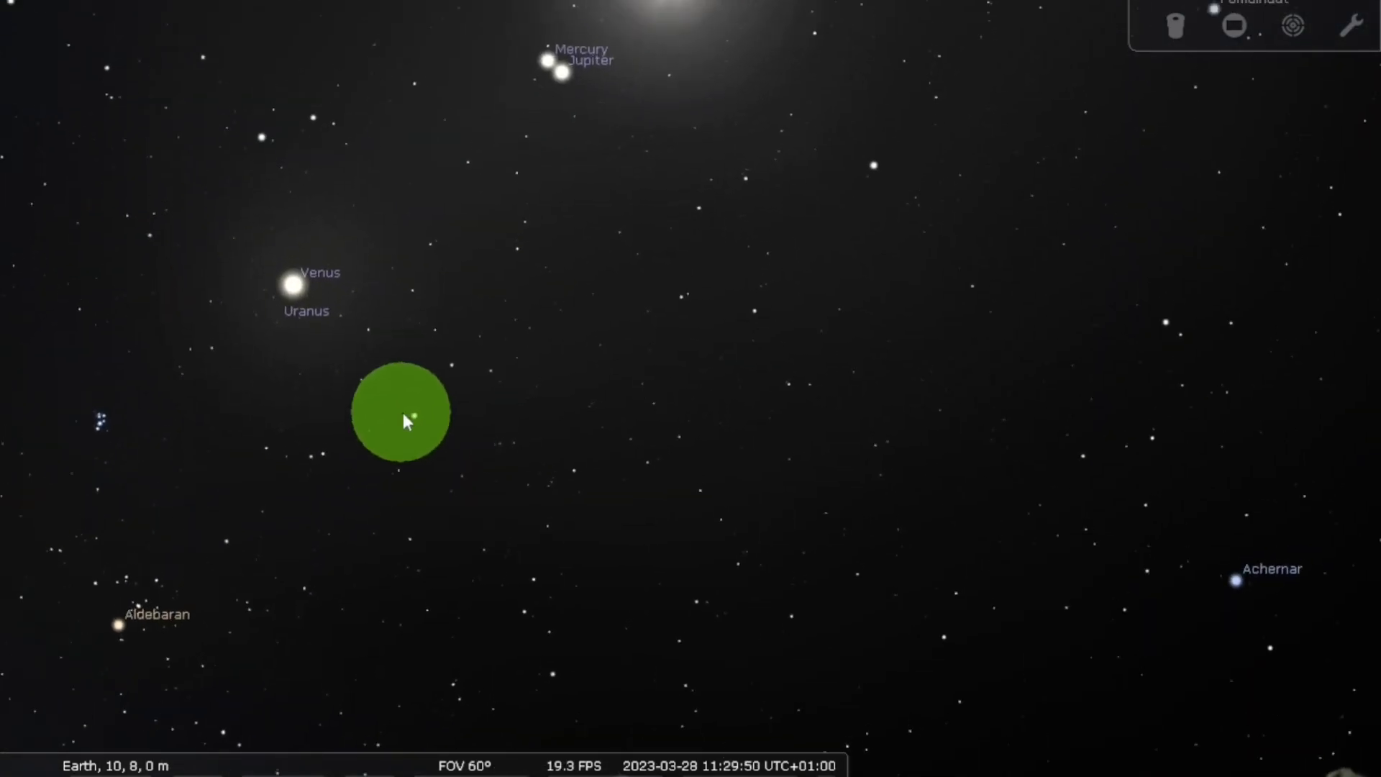
{"action": "left_click_drag", "start_coordinate": [699, 328], "coordinate": [660, 456]}
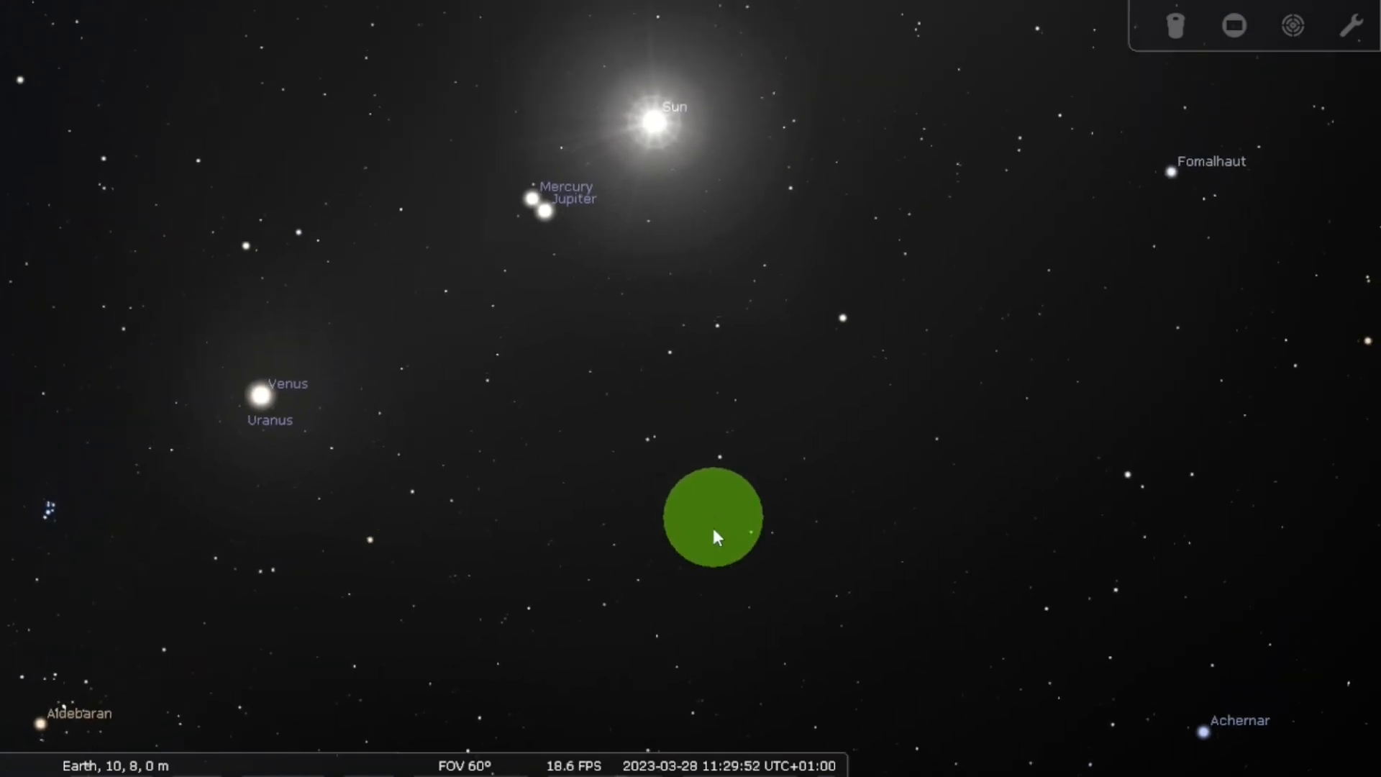
Step: Enable Angle Measure again and measure the angular separation between Mercury and Venus
{"action": "mouse_move", "coordinate": [633, 748]}
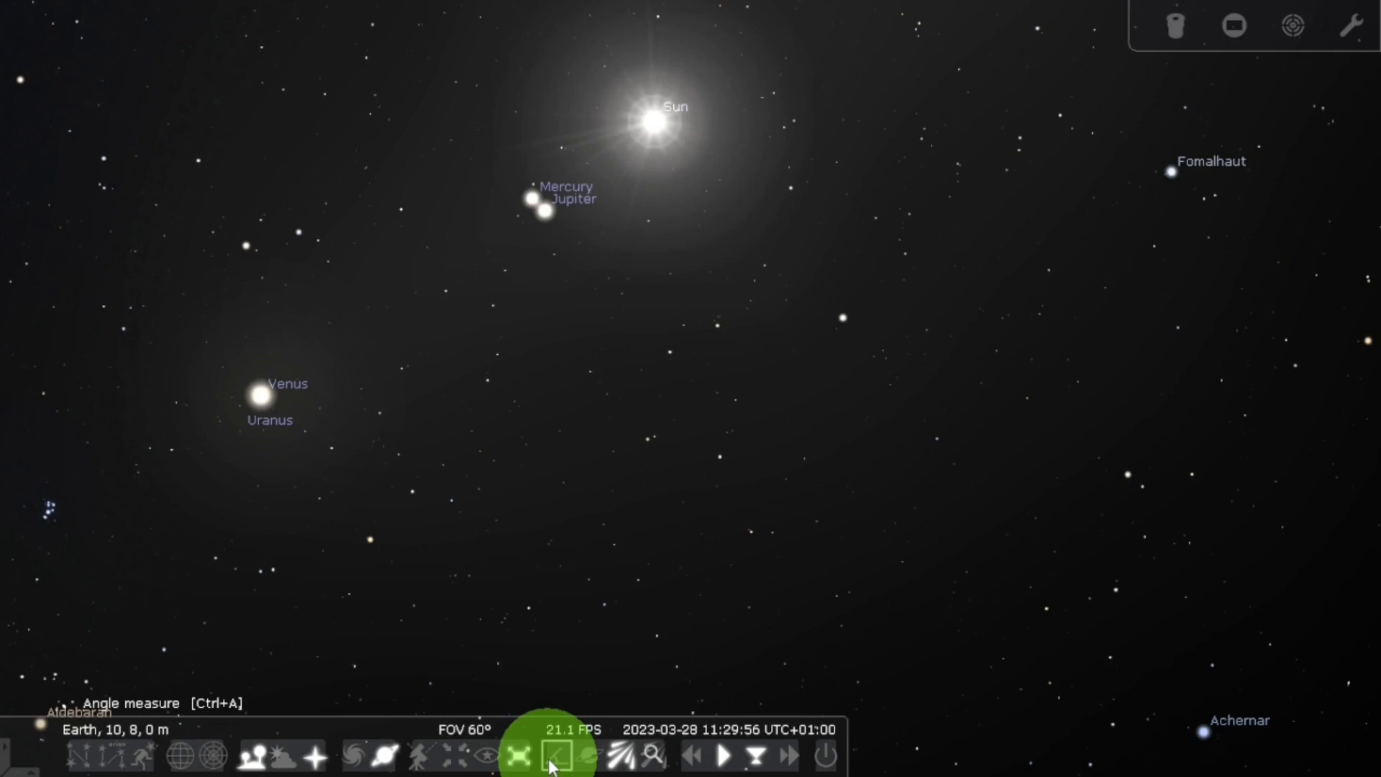
{"action": "left_click", "coordinate": [552, 755]}
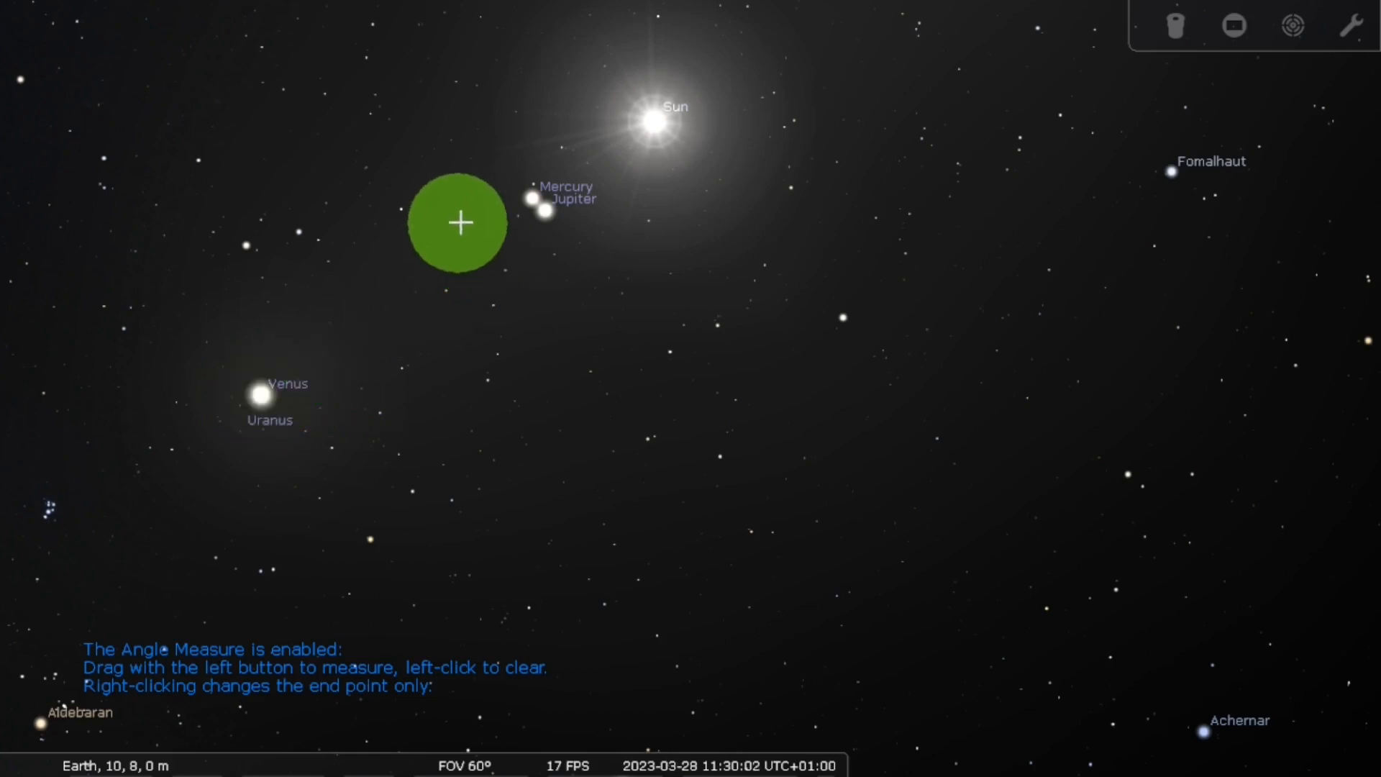
{"action": "left_click_drag", "start_coordinate": [532, 198], "coordinate": [262, 395]}
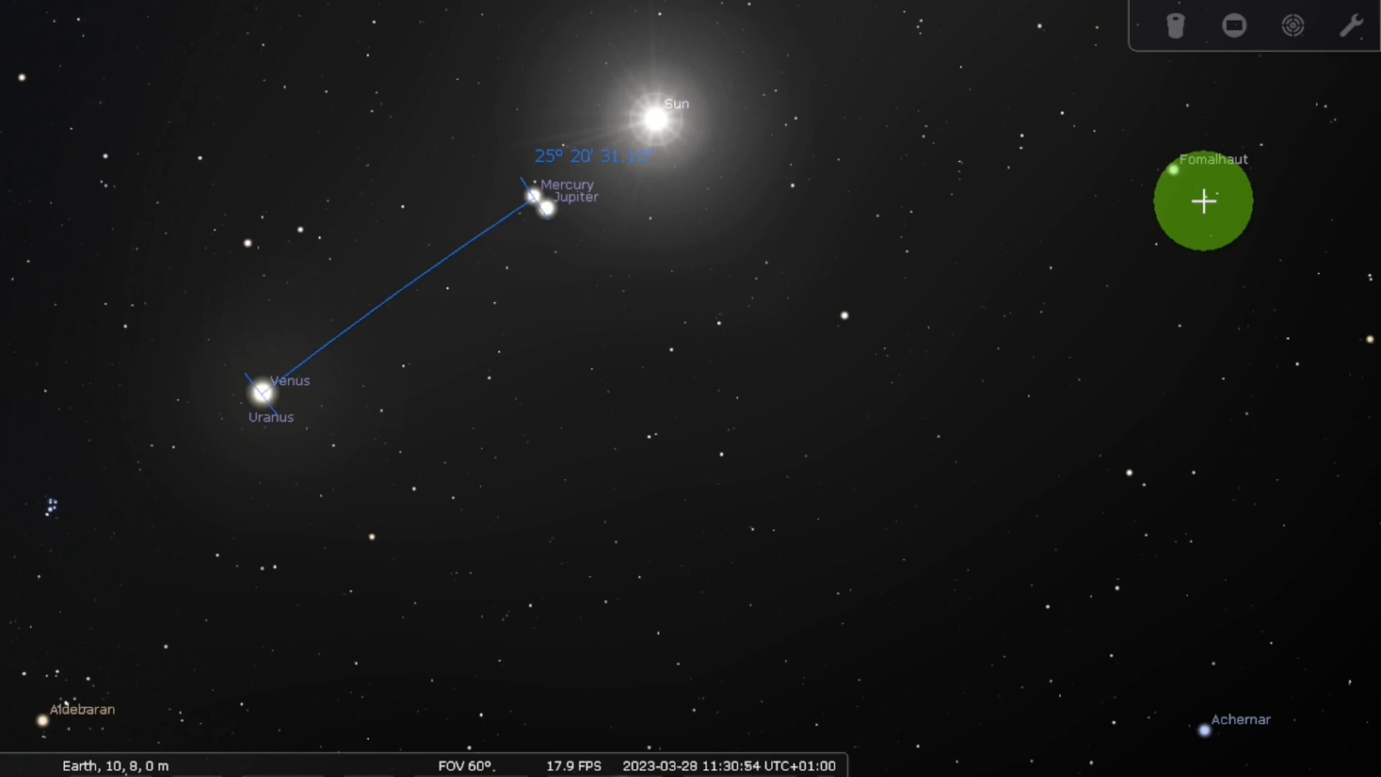
Step: Clear the measurement by leaving Angle Measure, and select the star Fomalhaut to show its information
{"action": "left_click", "coordinate": [1174, 169]}
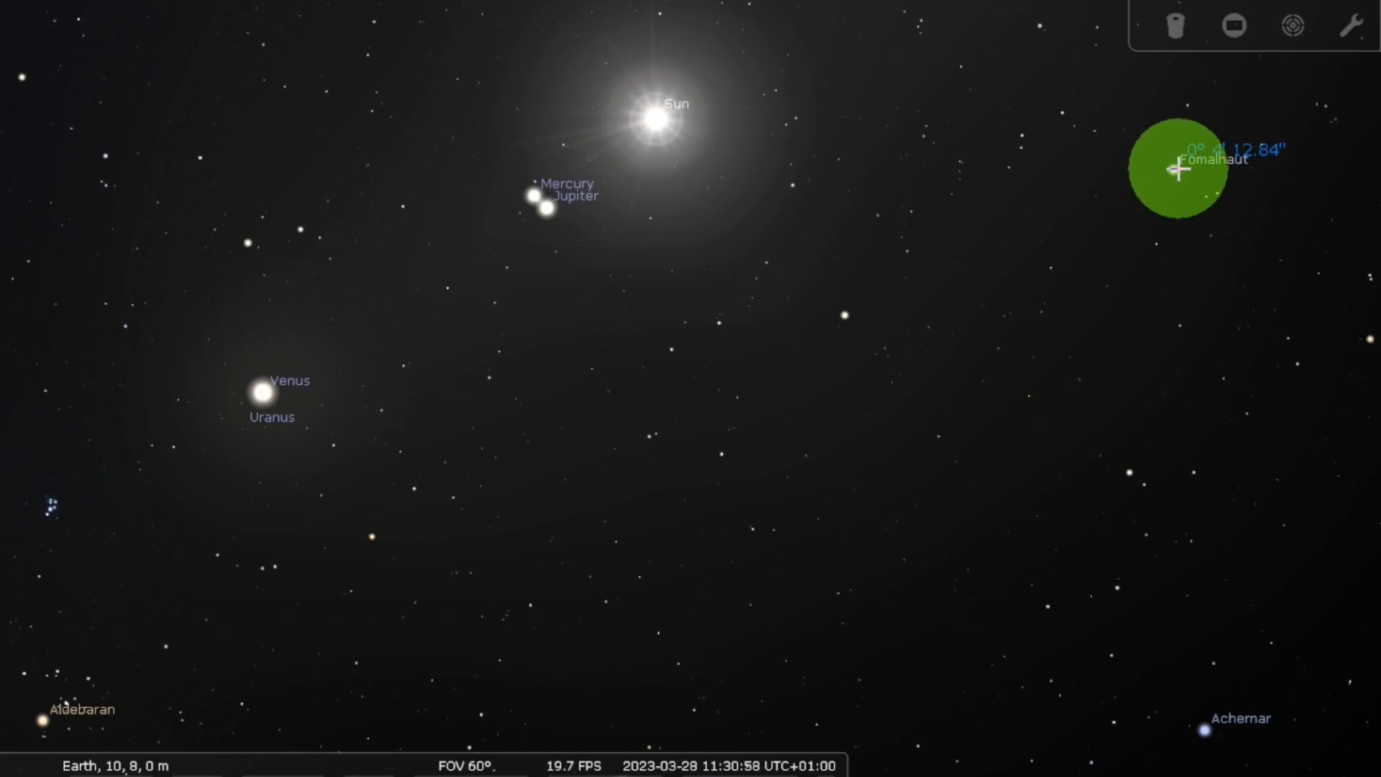
{"action": "mouse_move", "coordinate": [405, 768]}
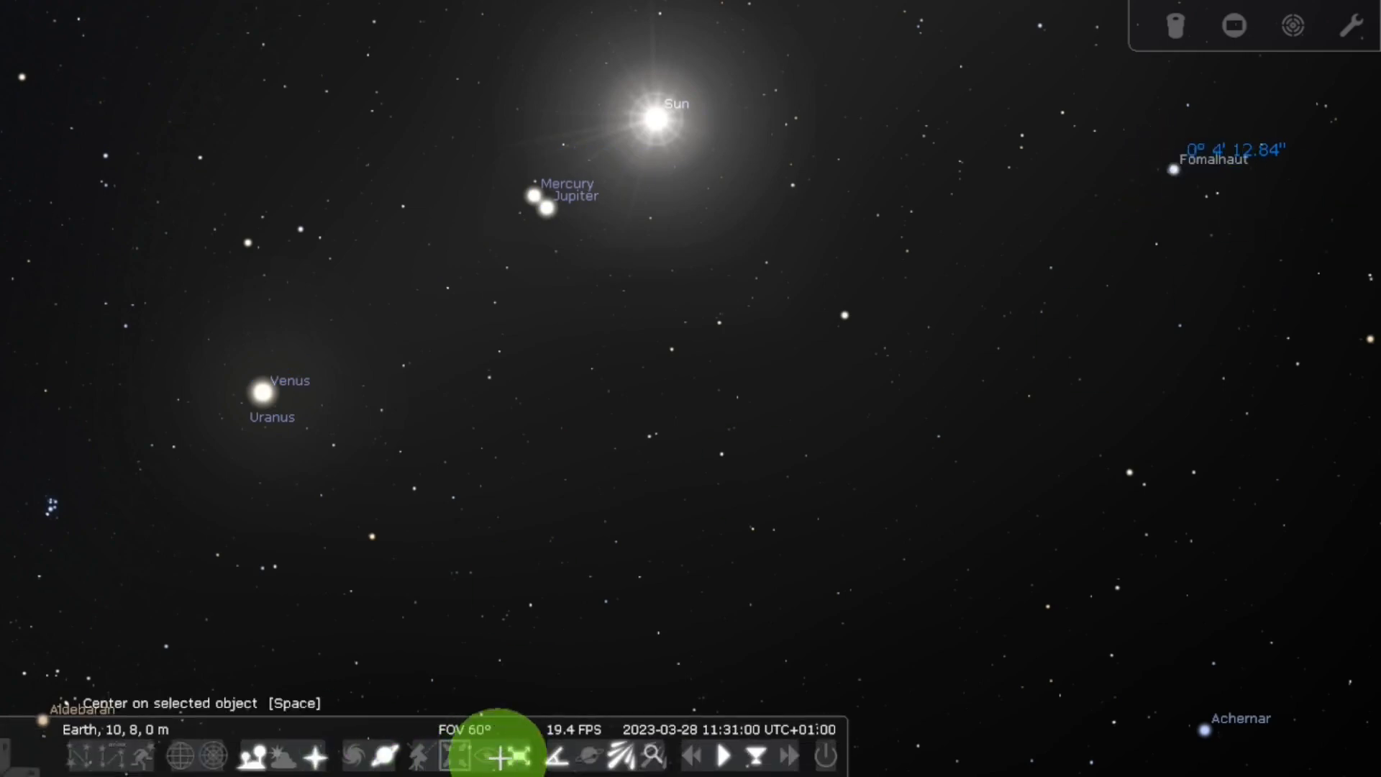
{"action": "left_click", "coordinate": [561, 767]}
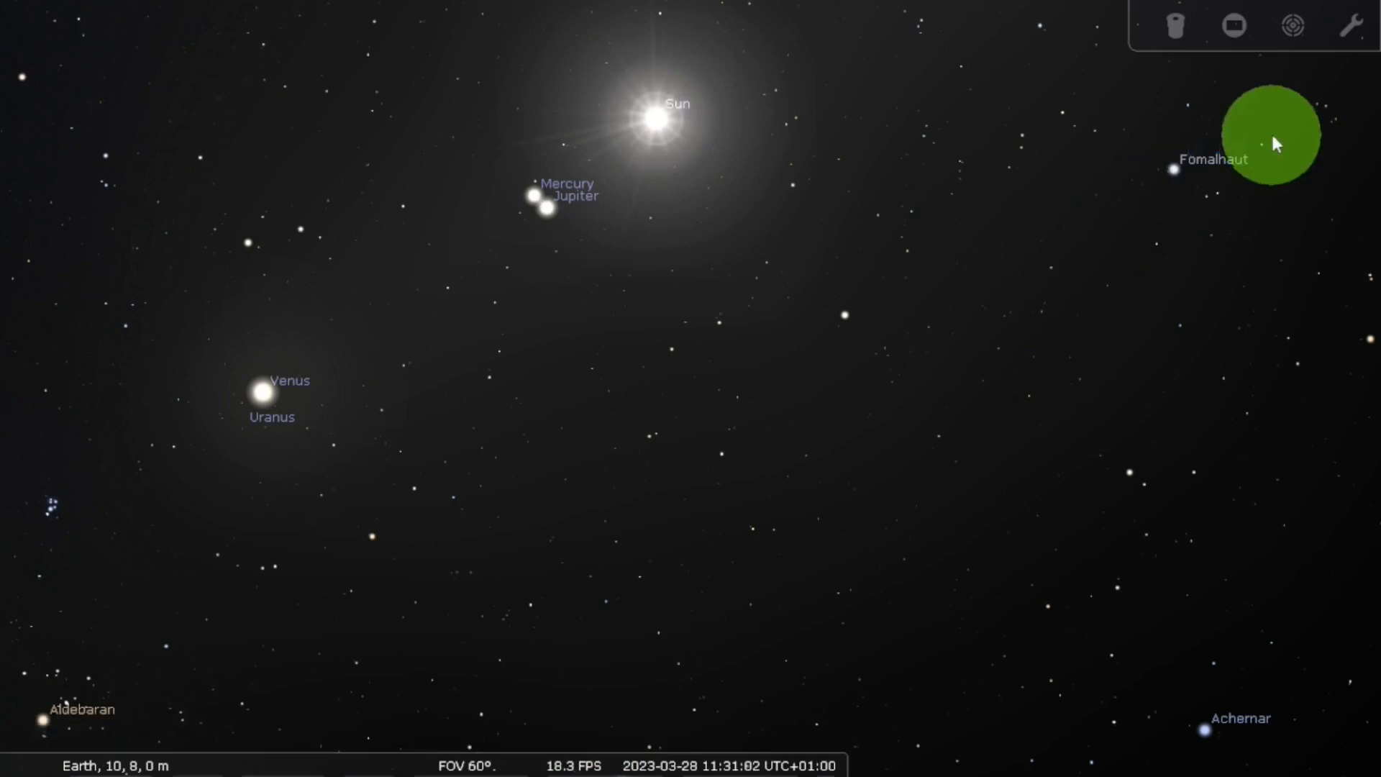
{"action": "left_click", "coordinate": [1179, 171]}
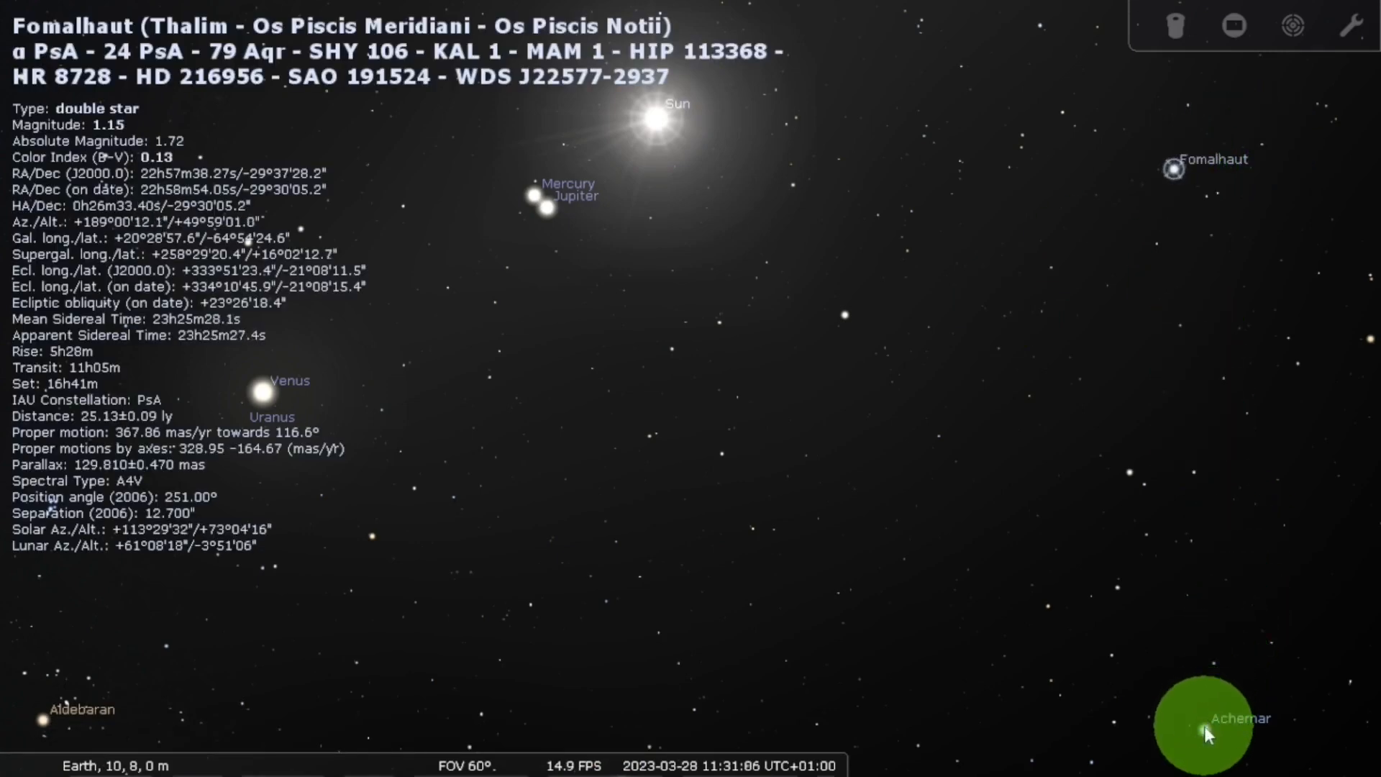
Step: Select the star Achernar and after it the Sun to show their information
{"action": "left_click", "coordinate": [1204, 728]}
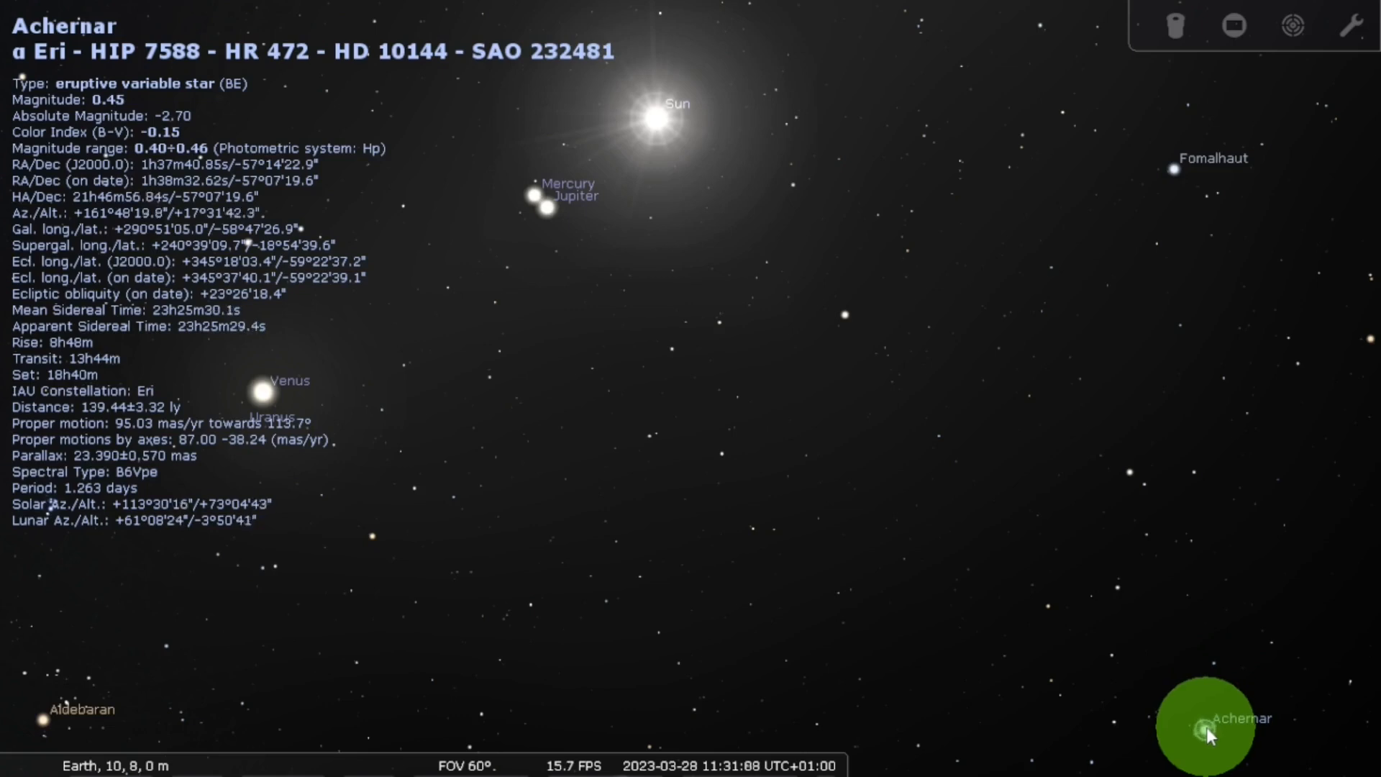
{"action": "left_click", "coordinate": [654, 123]}
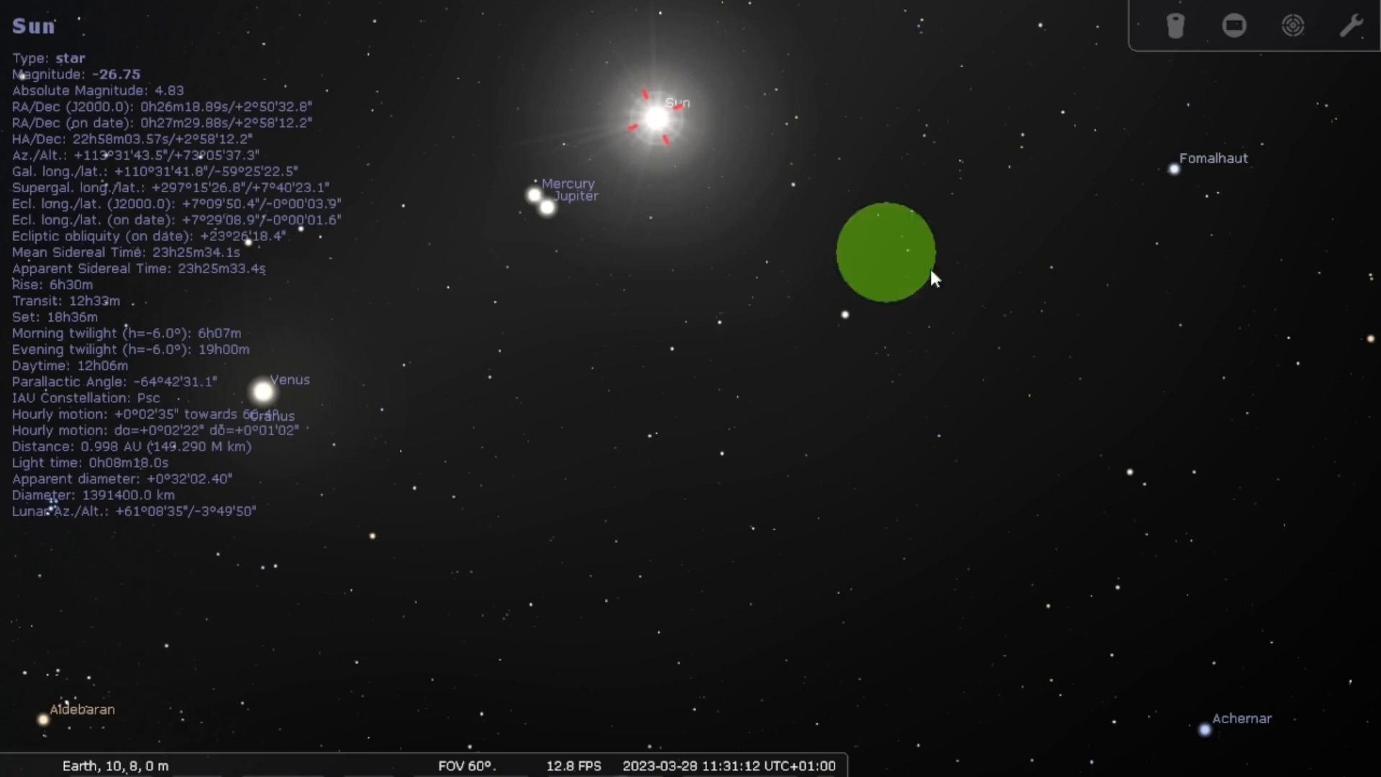
Step: Enable Angle Measure and measure the angular separations from Venus to Fomalhaut and from the Sun to Fomalhaut
{"action": "mouse_move", "coordinate": [792, 766]}
{"action": "left_click", "coordinate": [557, 755]}
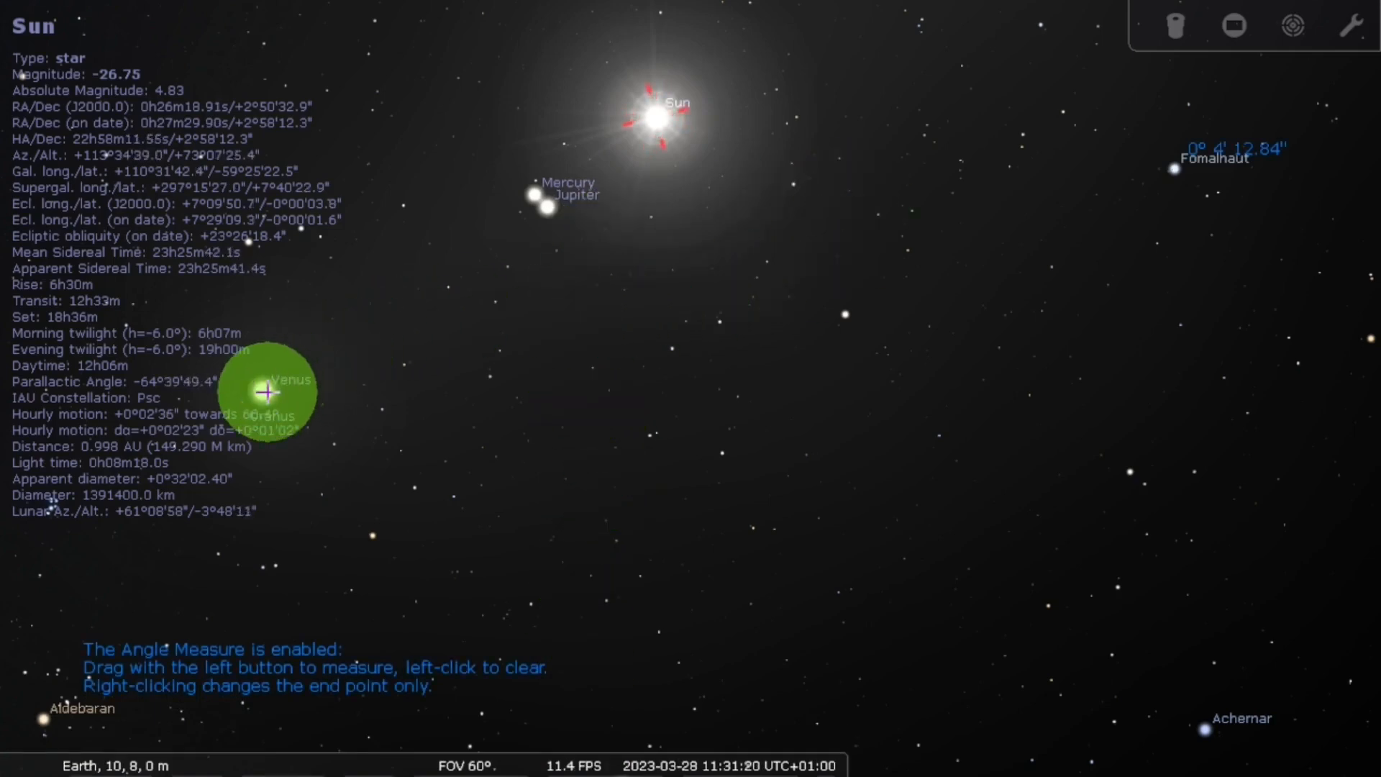
{"action": "left_click_drag", "start_coordinate": [263, 391], "coordinate": [1175, 168]}
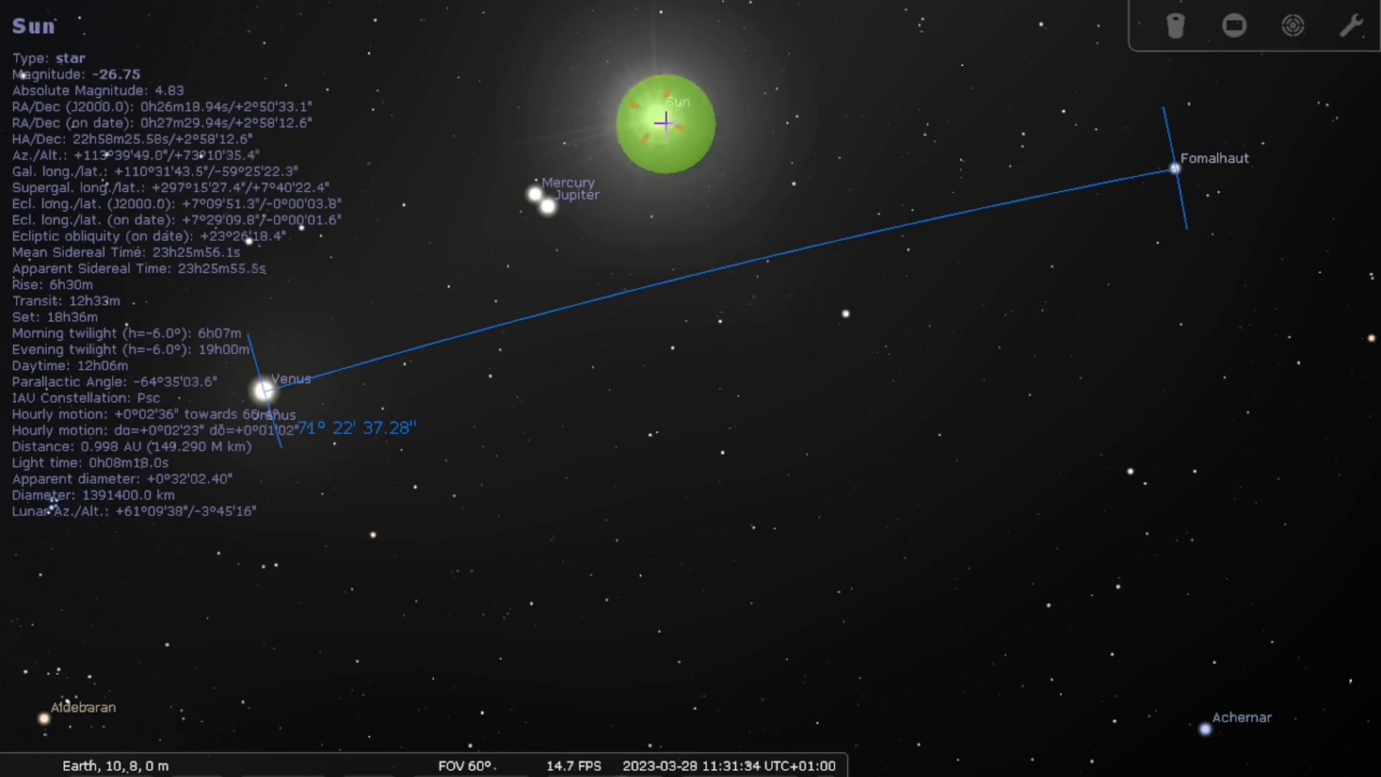
{"action": "left_click_drag", "start_coordinate": [659, 120], "coordinate": [1174, 168]}
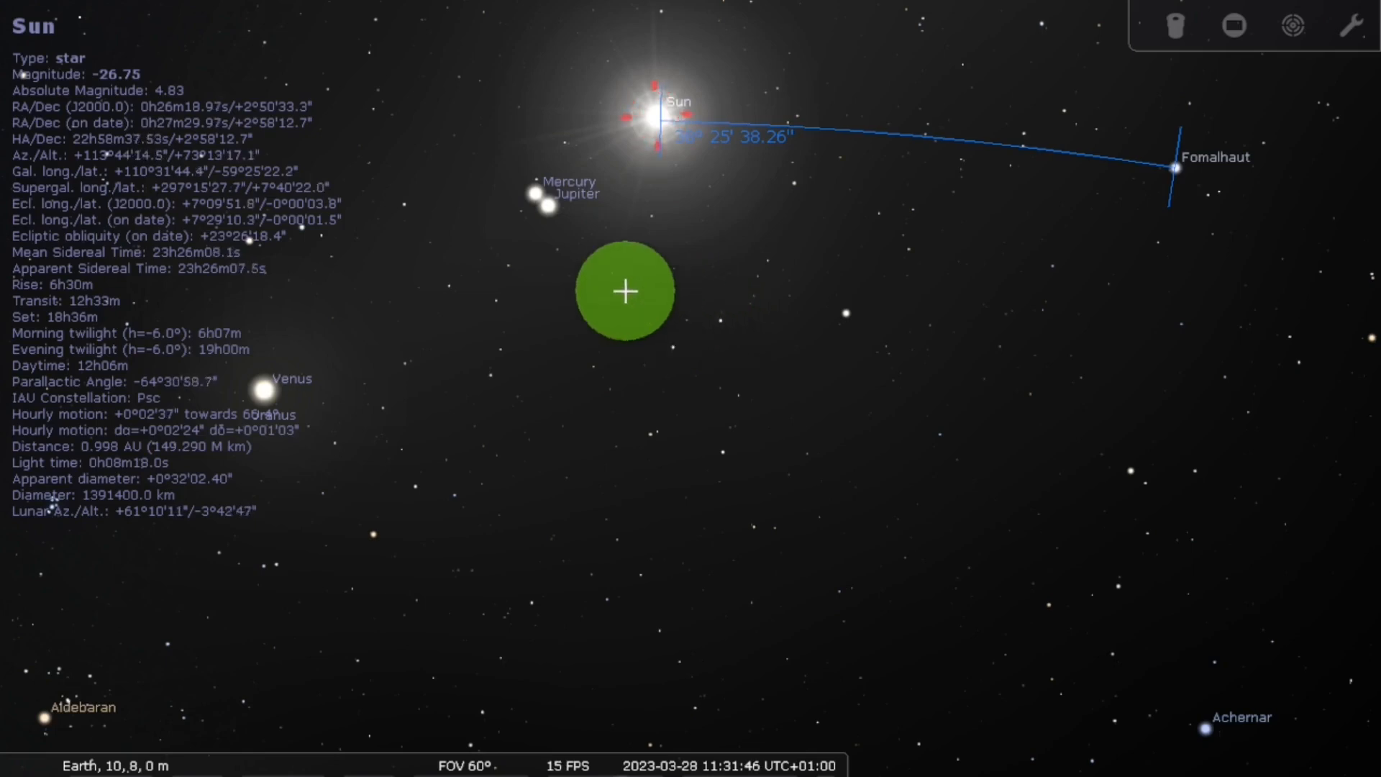
Step: Bring Mercury and Jupiter close up with Angle Measure off, enable it again, and measure the angular separation between them
{"action": "scroll", "coordinate": [697, 484], "scroll_direction": "up", "scroll_amount": 3}
{"action": "scroll", "coordinate": [685, 401], "scroll_direction": "up", "scroll_amount": 1}
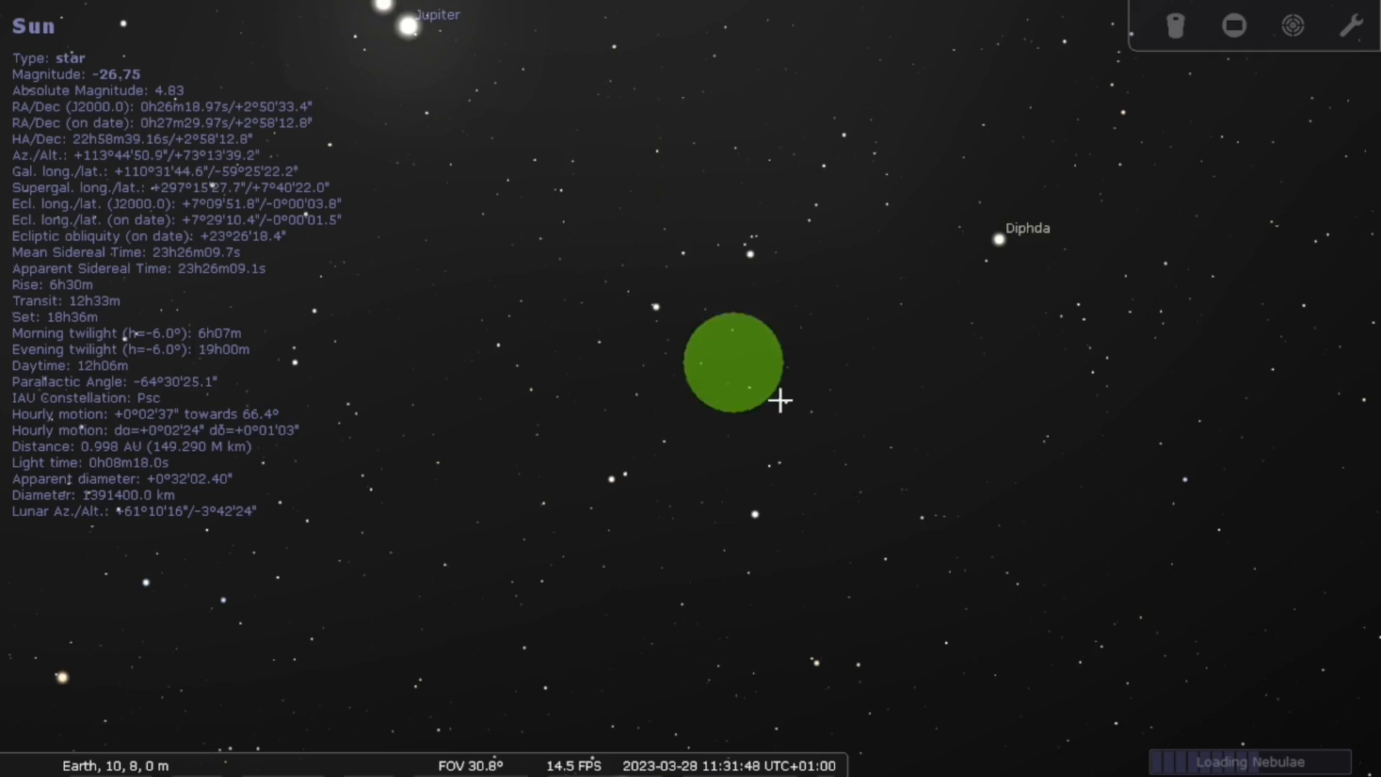
{"action": "mouse_move", "coordinate": [664, 755]}
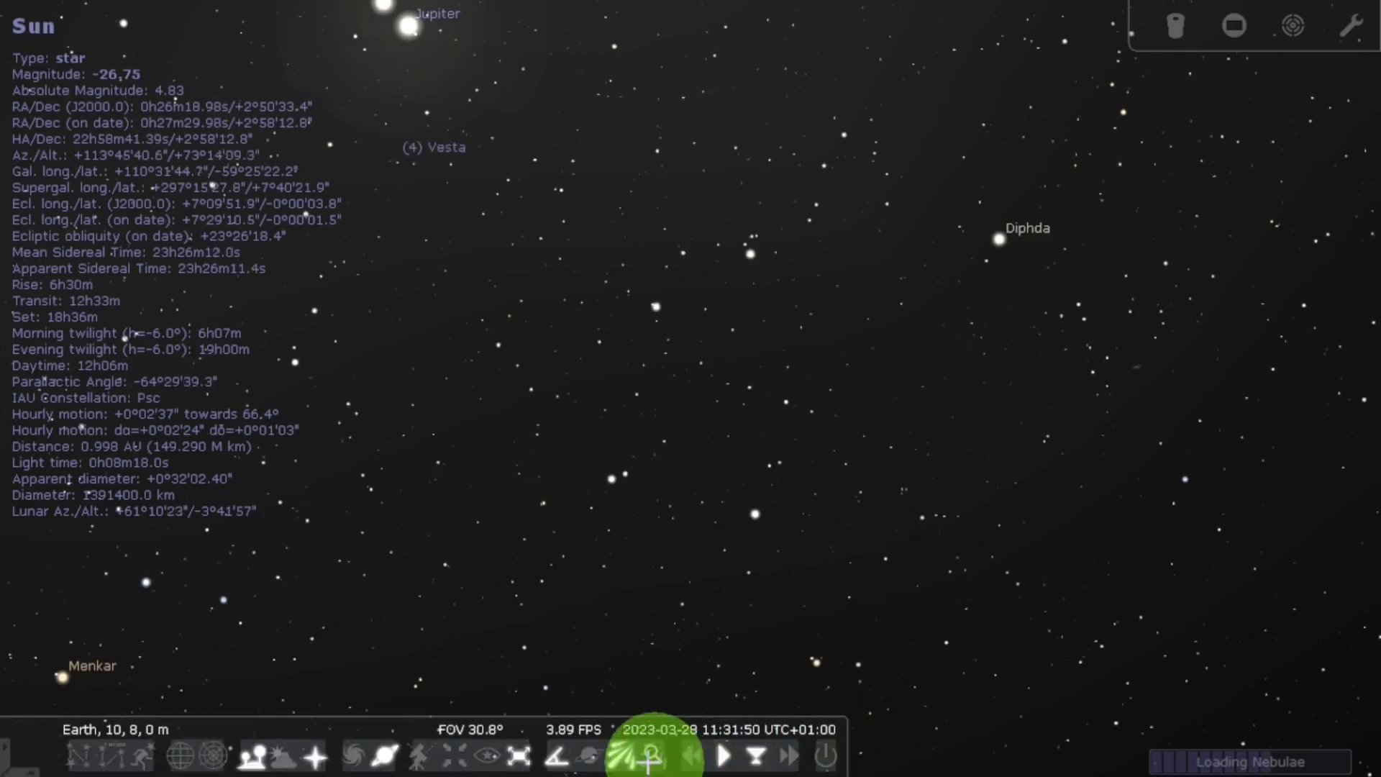
{"action": "left_click", "coordinate": [557, 755]}
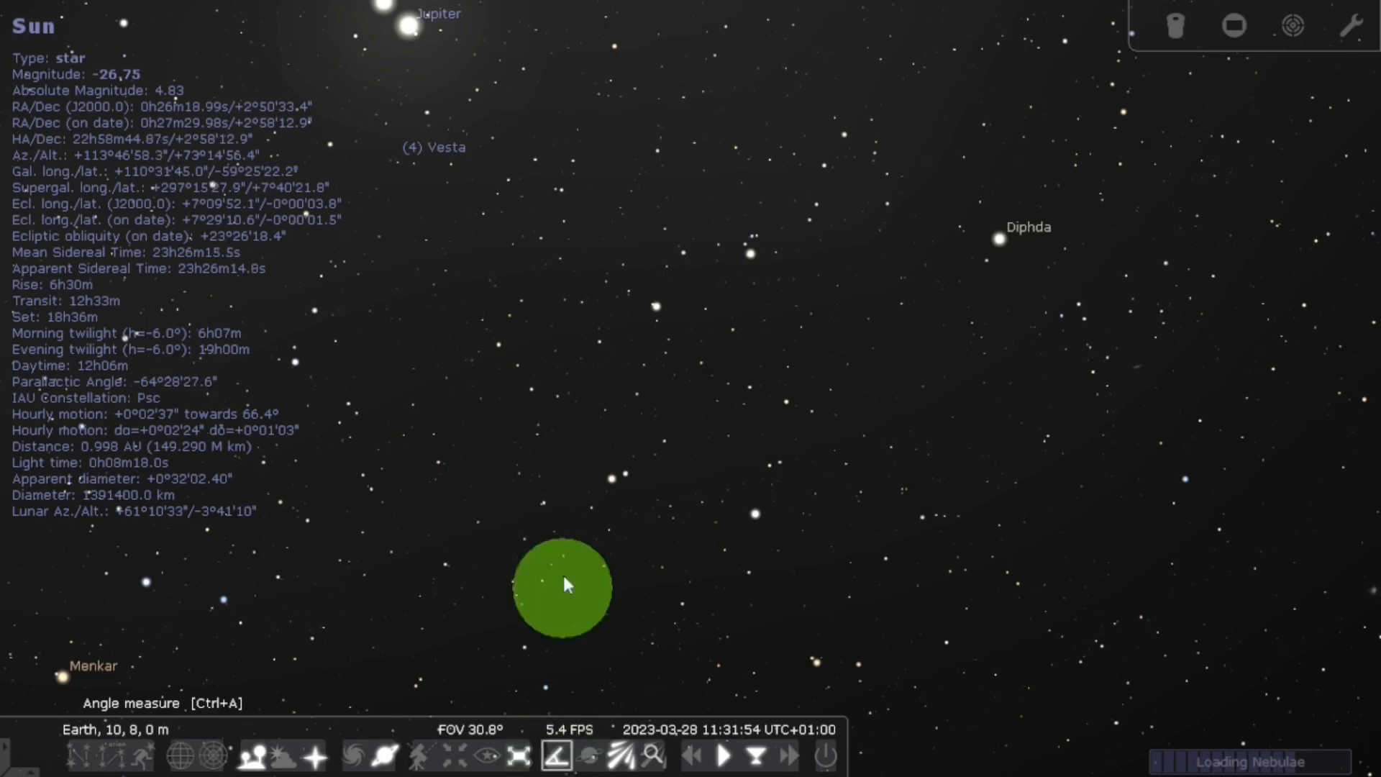
{"action": "left_click_drag", "start_coordinate": [565, 267], "coordinate": [702, 534]}
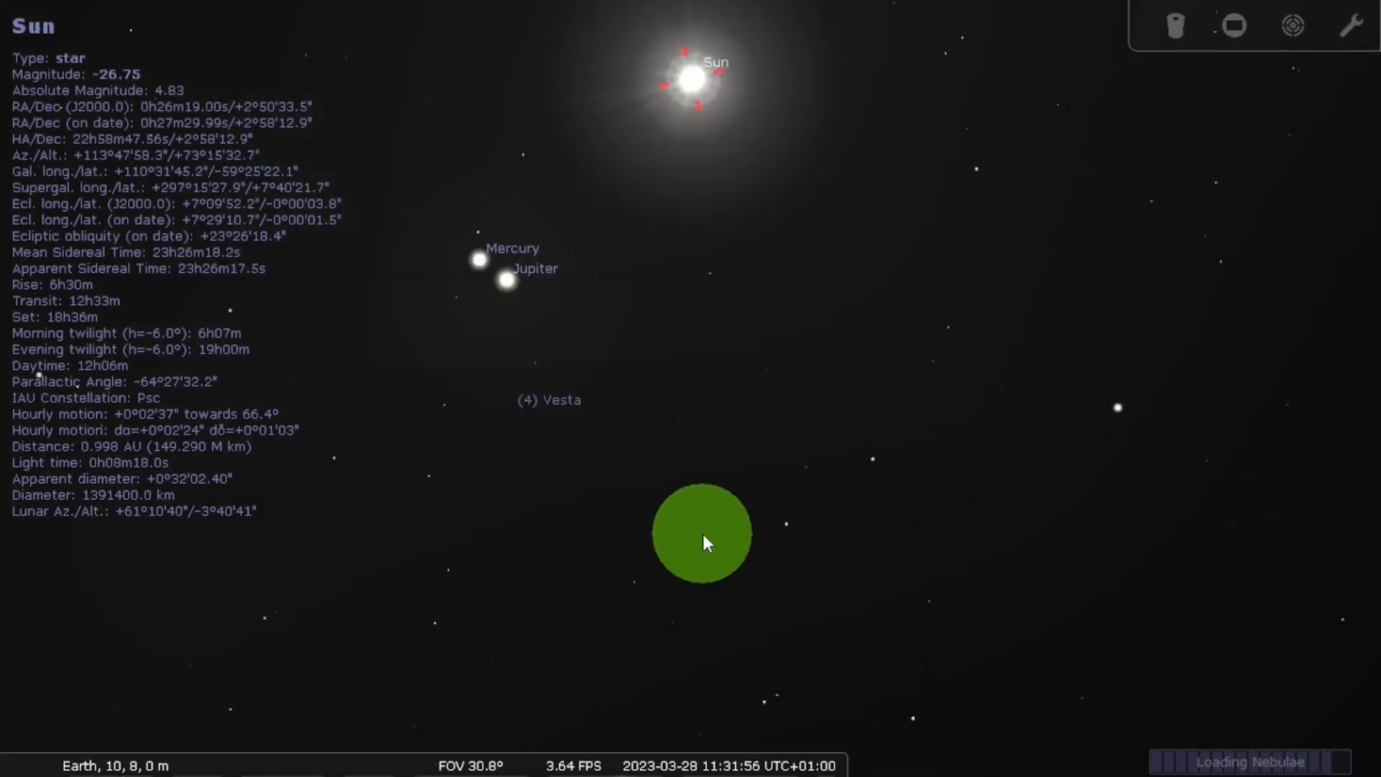
{"action": "scroll", "coordinate": [528, 366], "scroll_direction": "up", "scroll_amount": 3}
{"action": "left_click_drag", "start_coordinate": [533, 379], "coordinate": [968, 484]}
{"action": "mouse_move", "coordinate": [661, 763]}
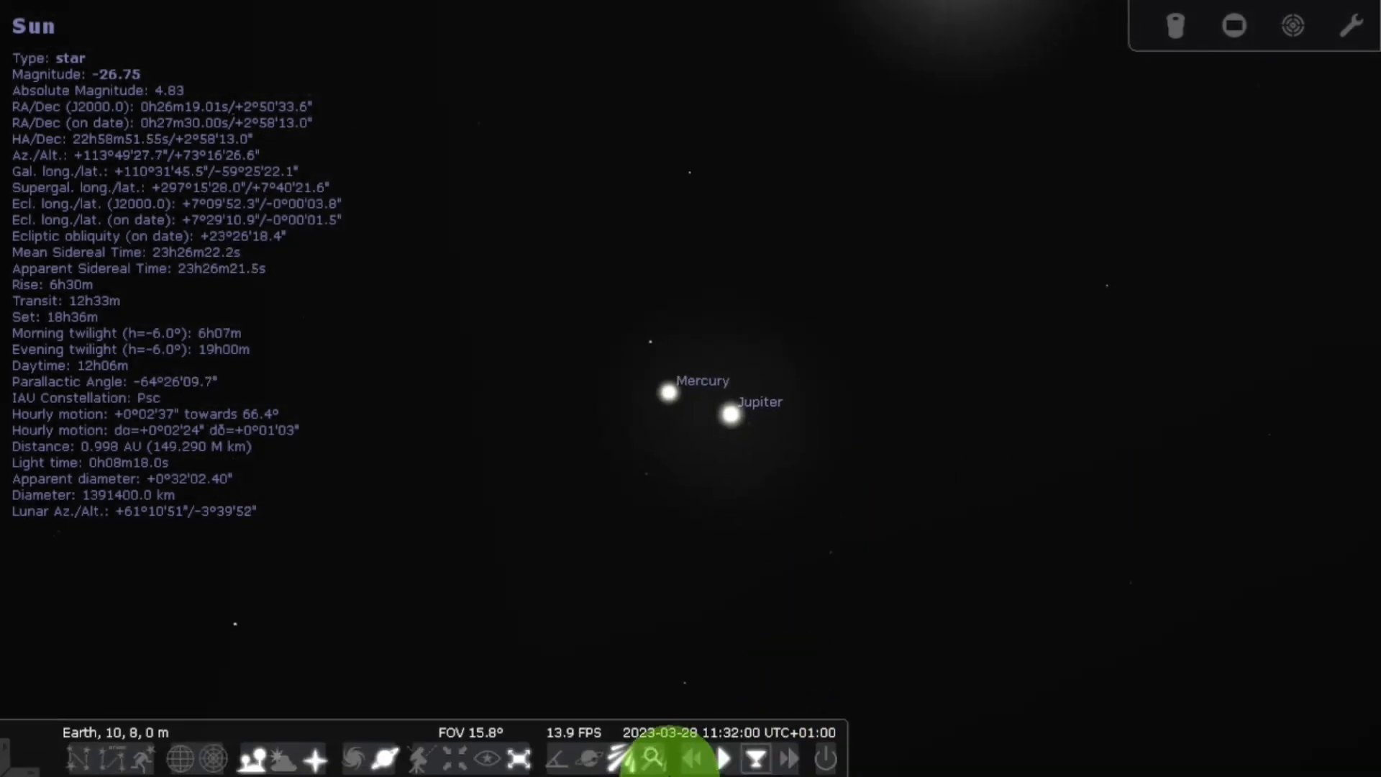
{"action": "left_click", "coordinate": [558, 755]}
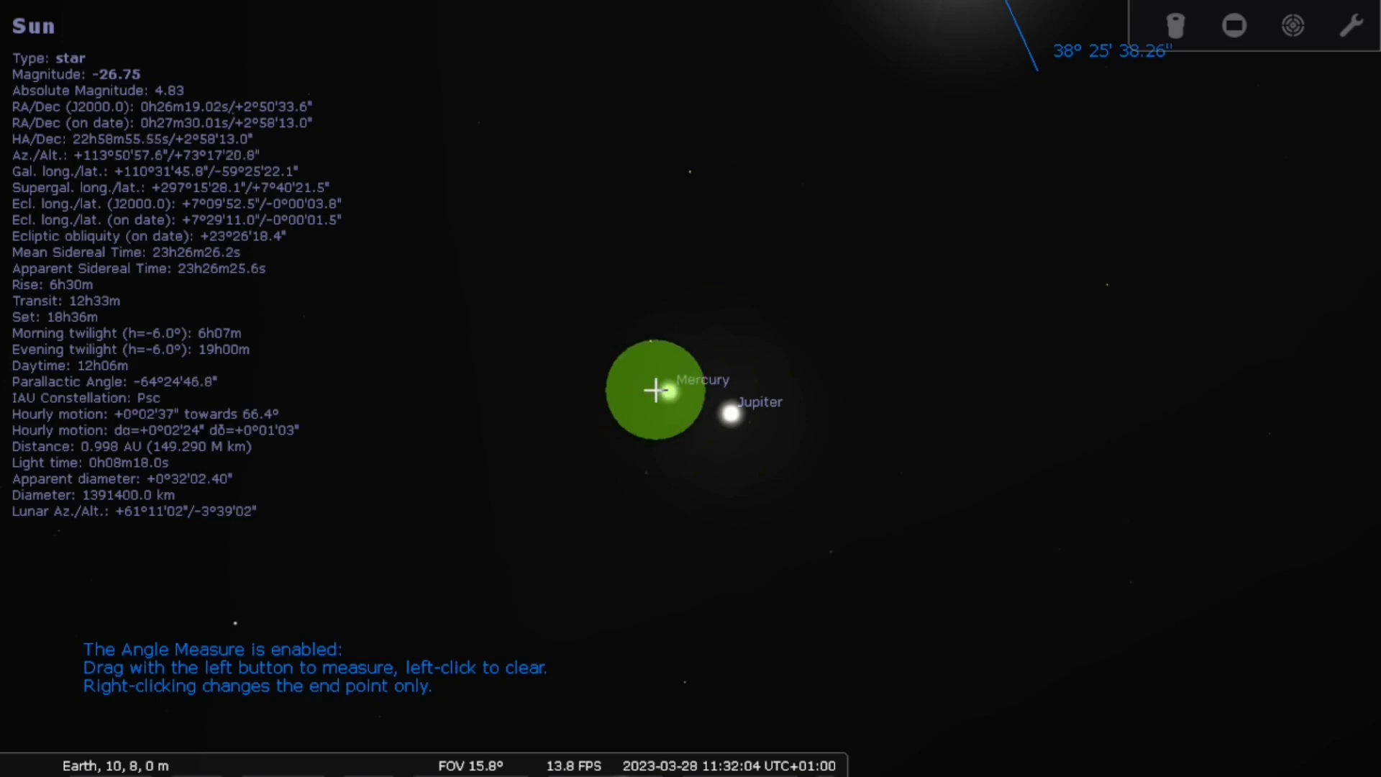
{"action": "left_click_drag", "start_coordinate": [669, 391], "coordinate": [732, 421]}
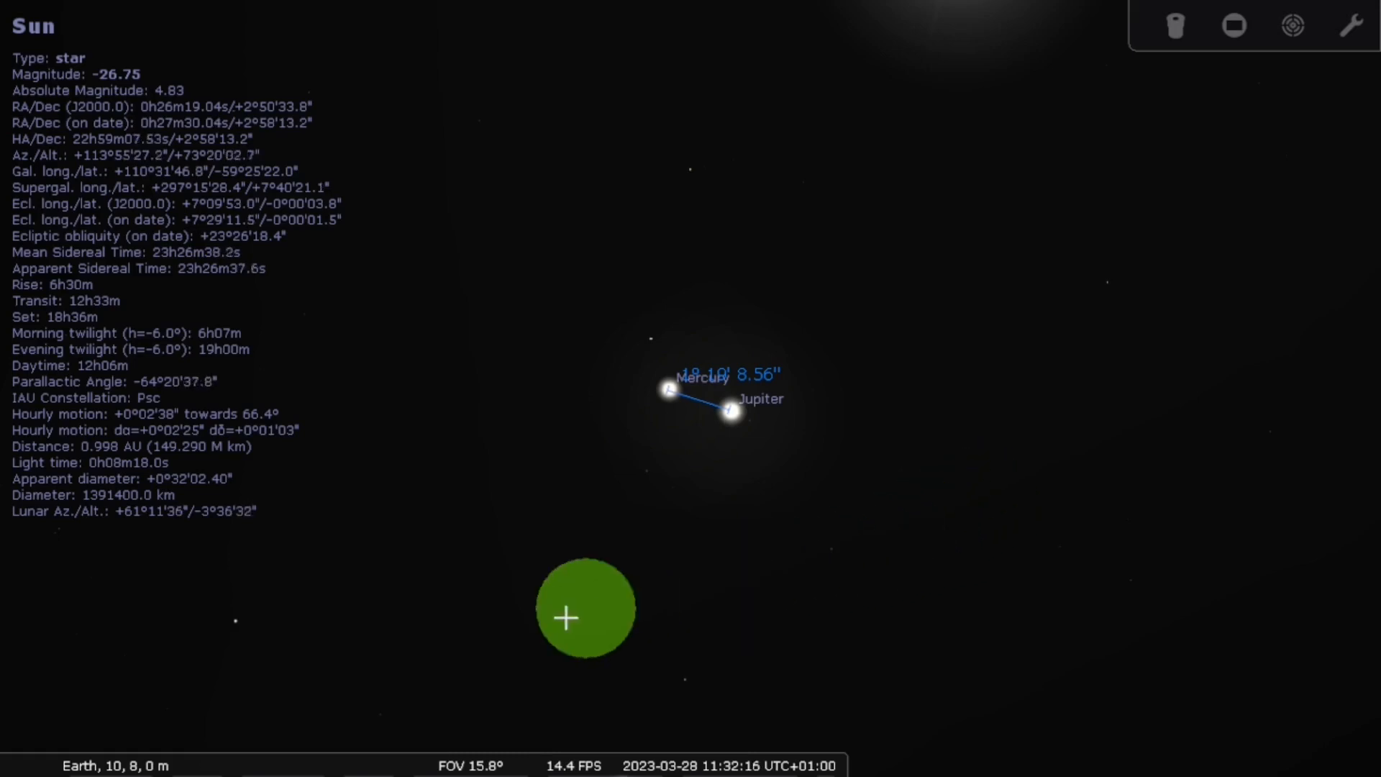
Step: Open the Angle Measure plug-in's configuration and move the windows aside so the Mercury–Jupiter measurement can be seen
{"action": "mouse_move", "coordinate": [273, 741]}
{"action": "mouse_move", "coordinate": [8, 482]}
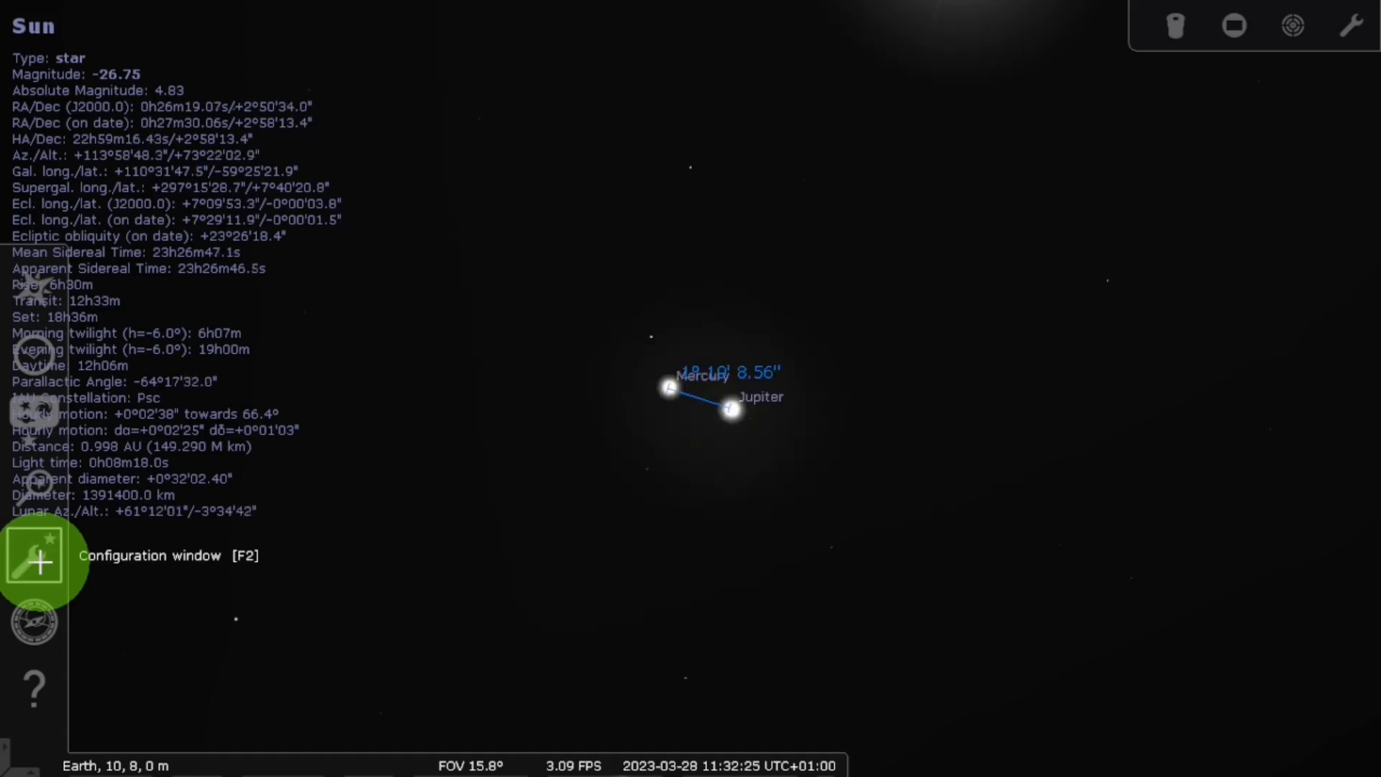
{"action": "left_click", "coordinate": [39, 562]}
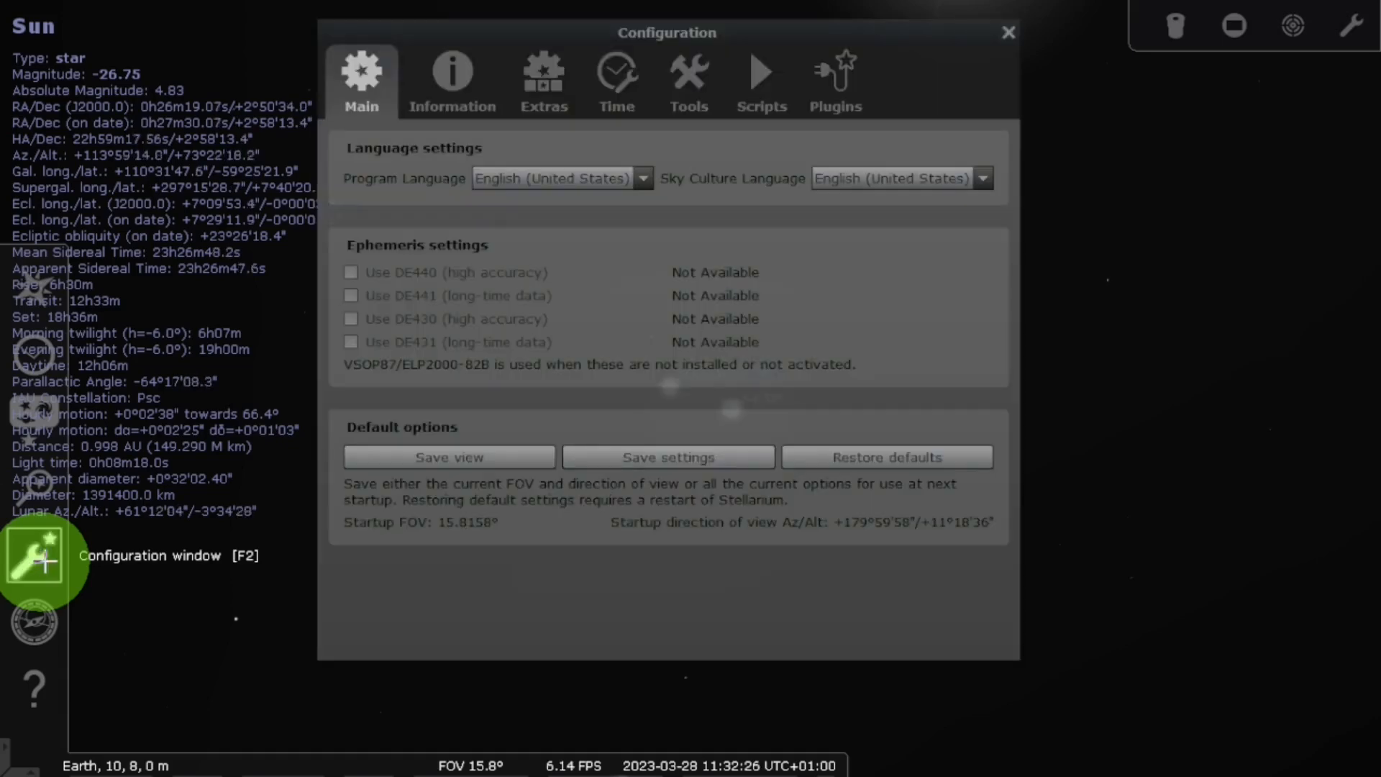
{"action": "left_click", "coordinate": [825, 90]}
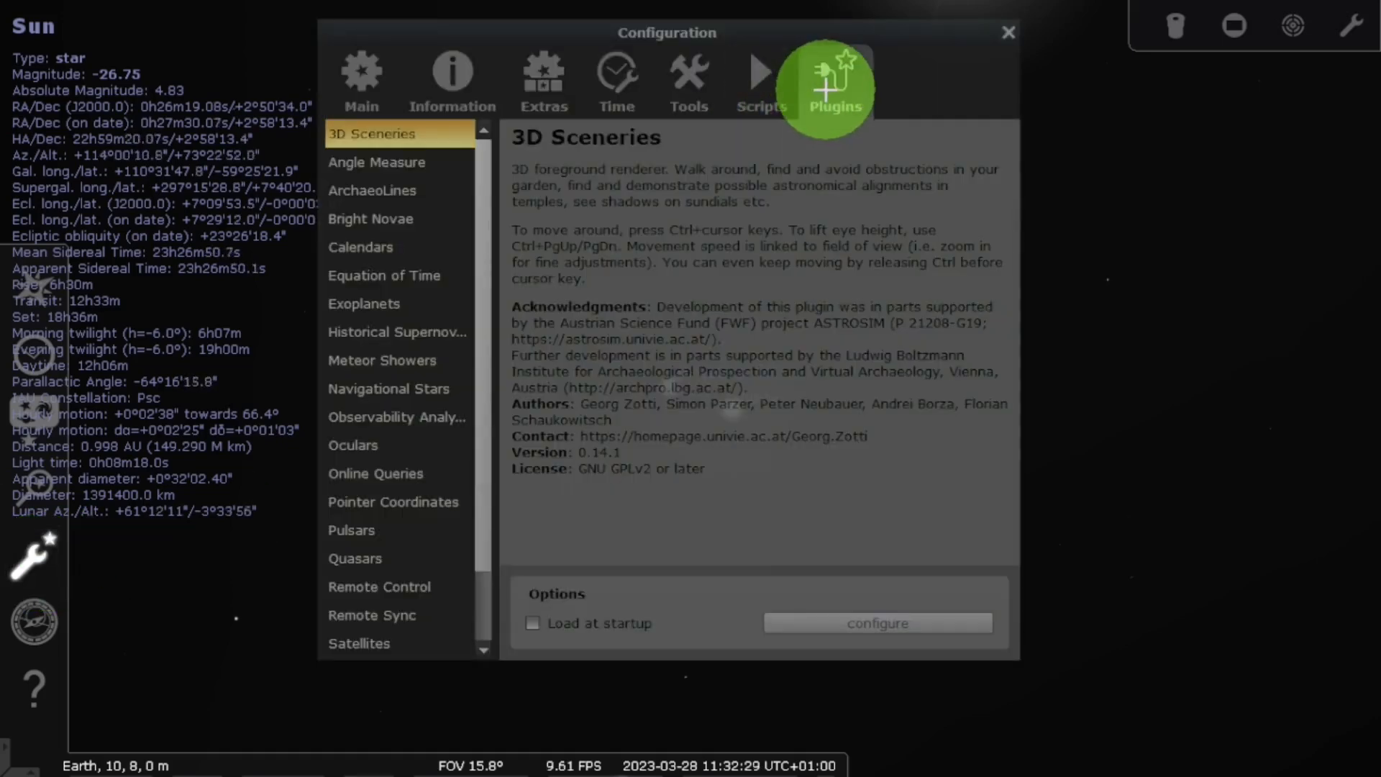
{"action": "double_click", "coordinate": [411, 165]}
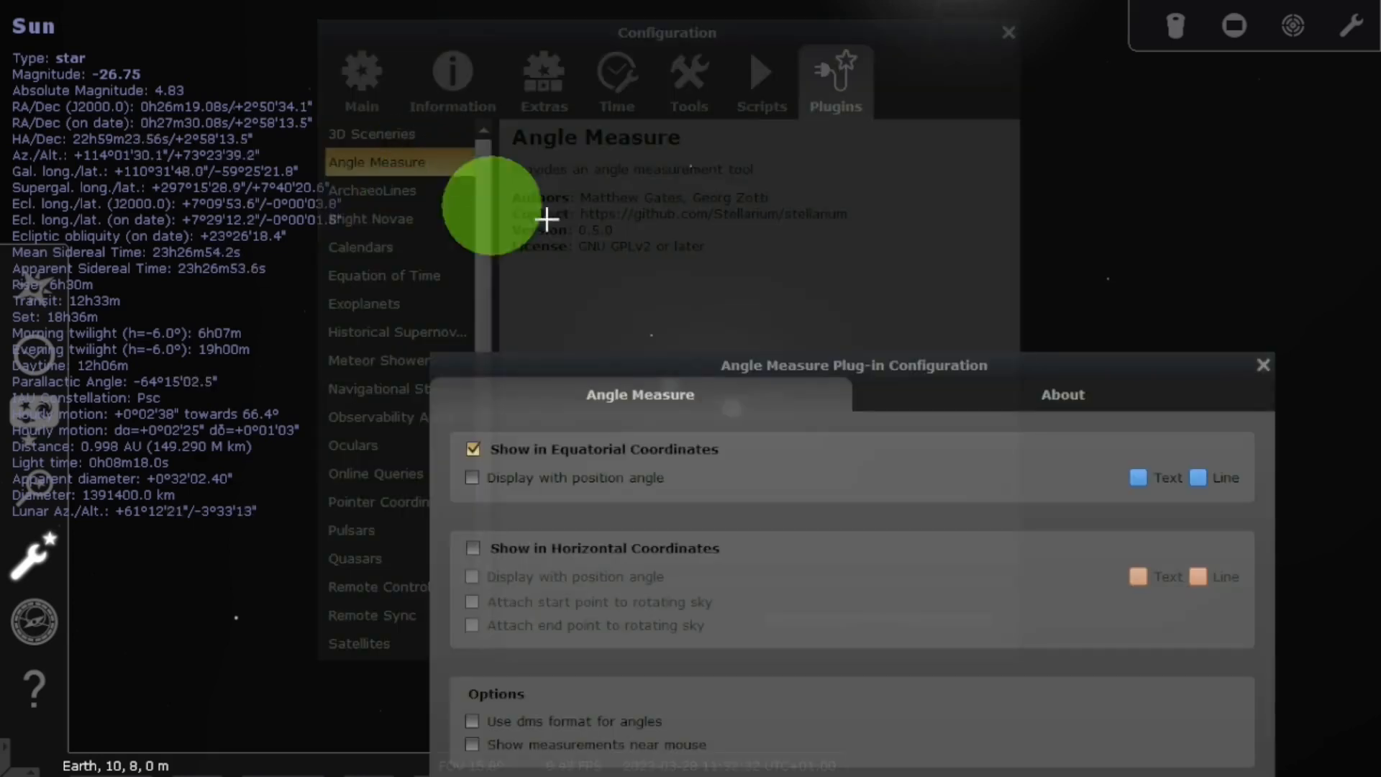
{"action": "left_click_drag", "start_coordinate": [1006, 358], "coordinate": [1275, 280]}
{"action": "left_click_drag", "start_coordinate": [916, 56], "coordinate": [939, 275]}
{"action": "left_click", "coordinate": [946, 284]}
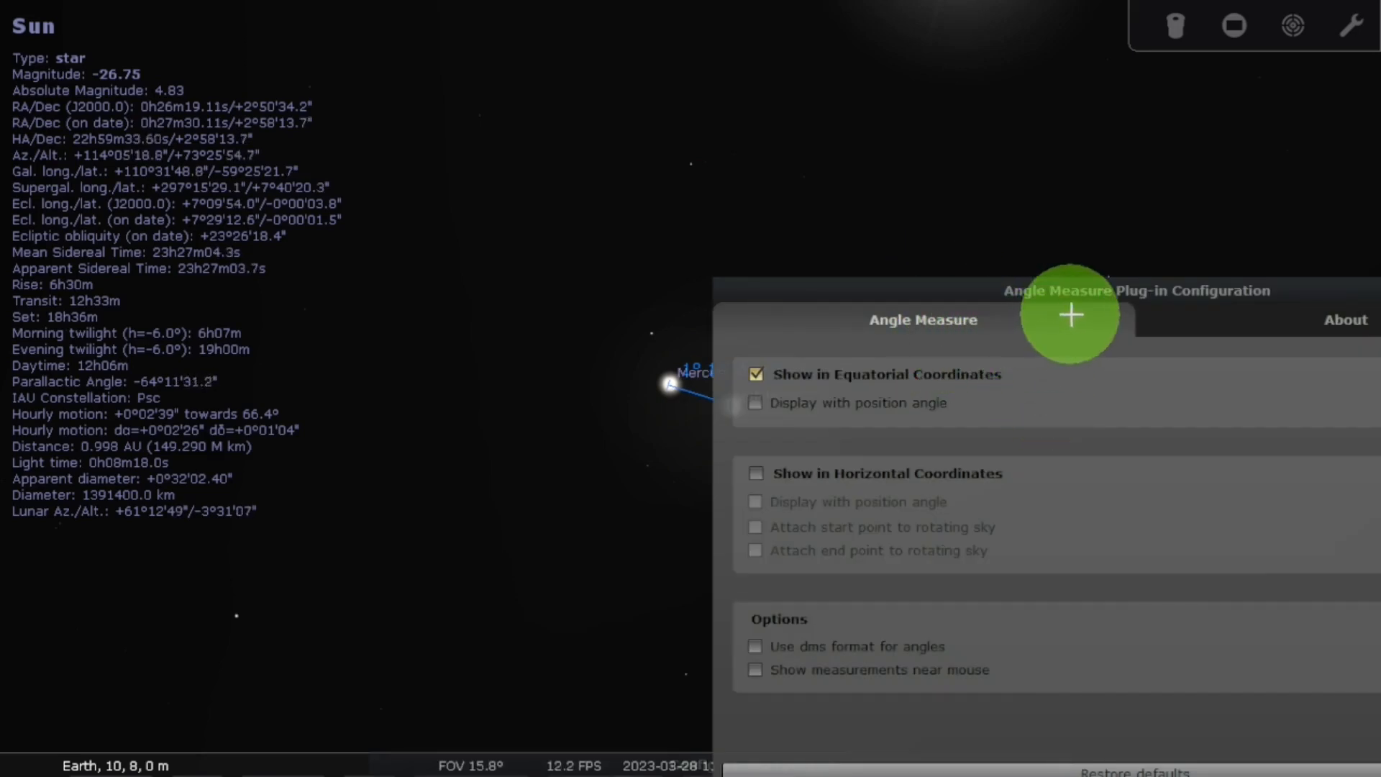
{"action": "left_click_drag", "start_coordinate": [1005, 281], "coordinate": [1077, 153]}
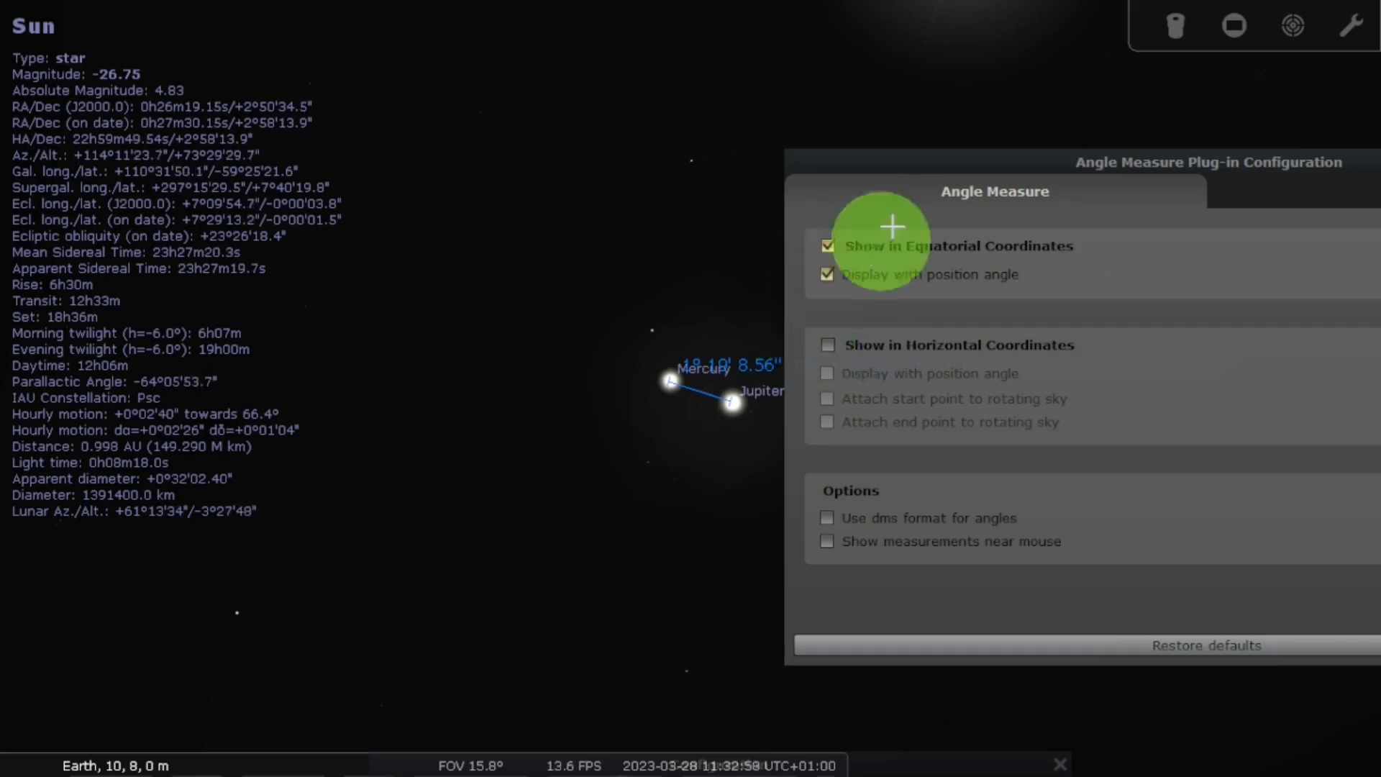
Step: Try the equatorial position angle display and the horizontal coordinates option on the Mercury–Jupiter measurement, and turn both off again
{"action": "left_click_drag", "start_coordinate": [925, 153], "coordinate": [831, 439]}
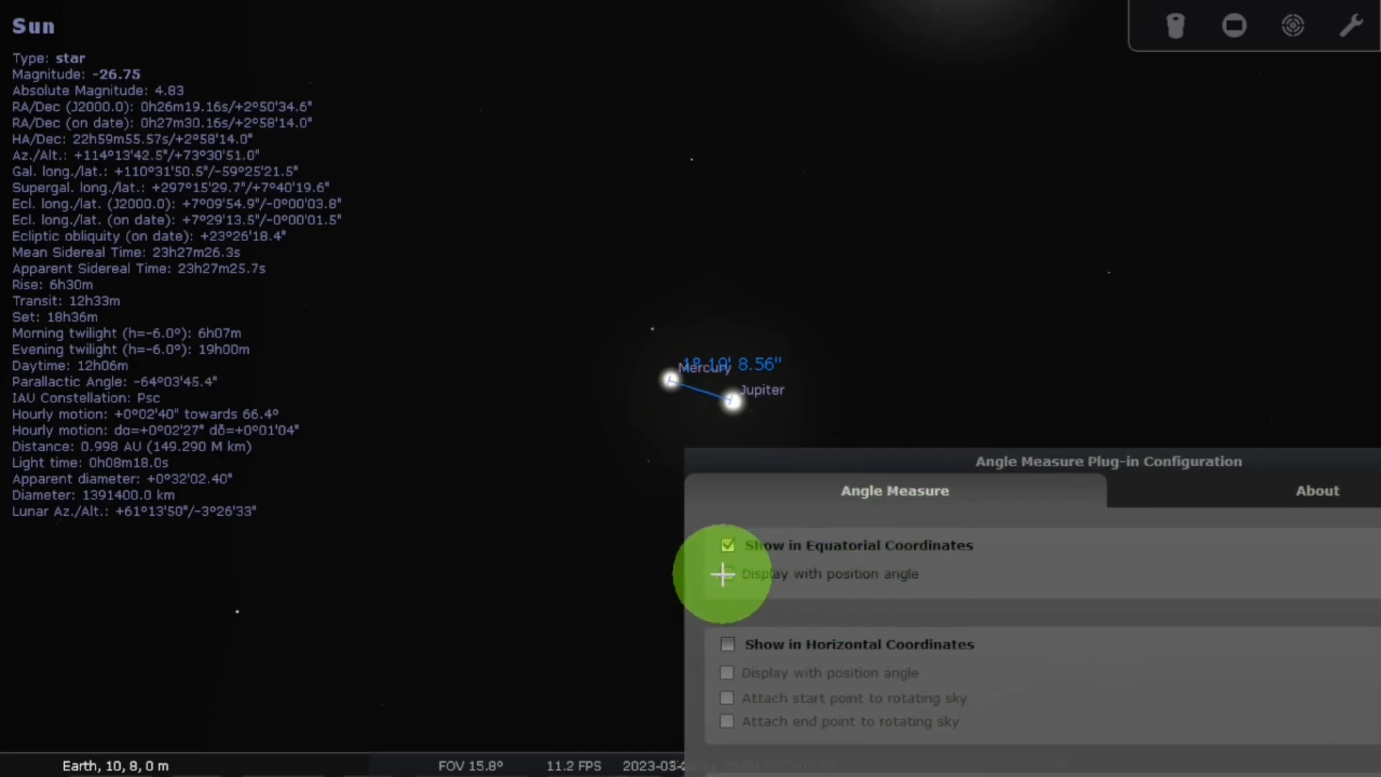
{"action": "left_click", "coordinate": [725, 574]}
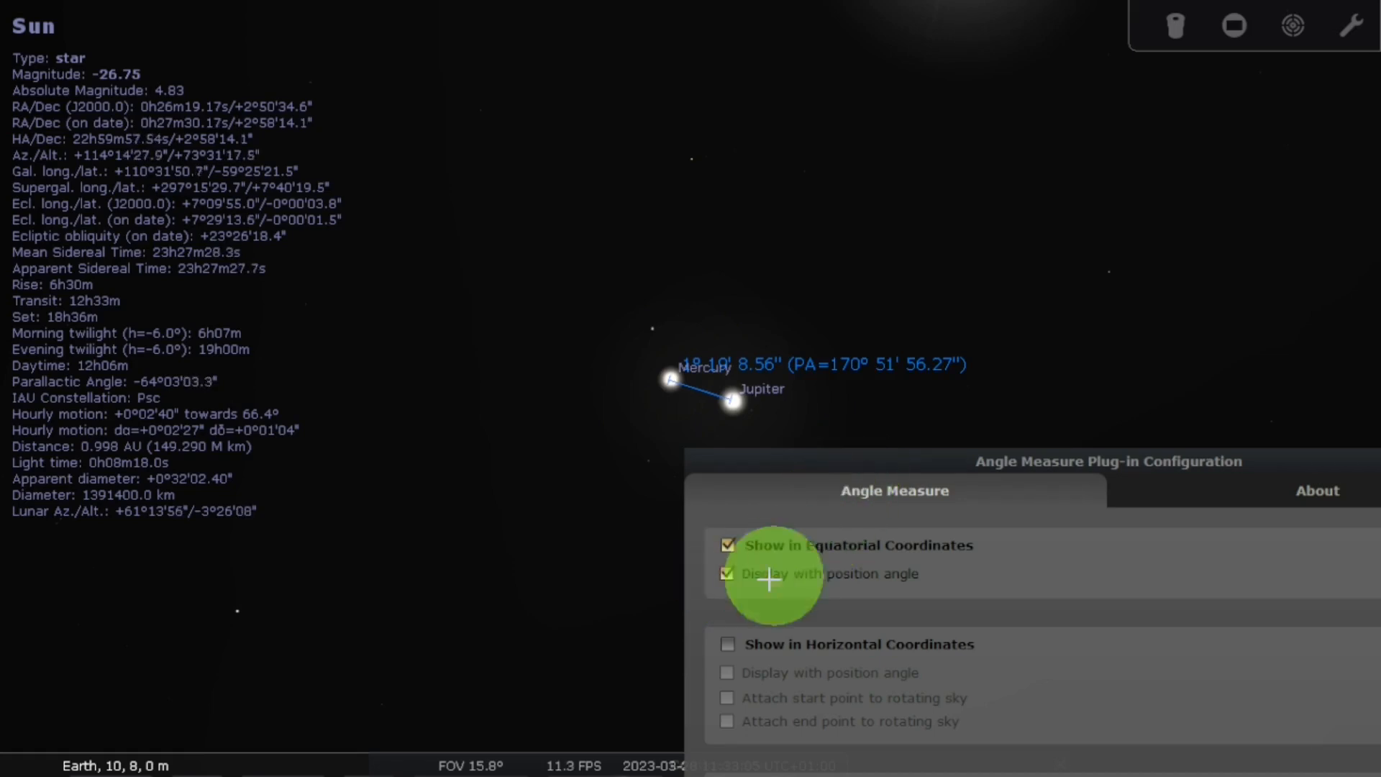
{"action": "left_click", "coordinate": [725, 573]}
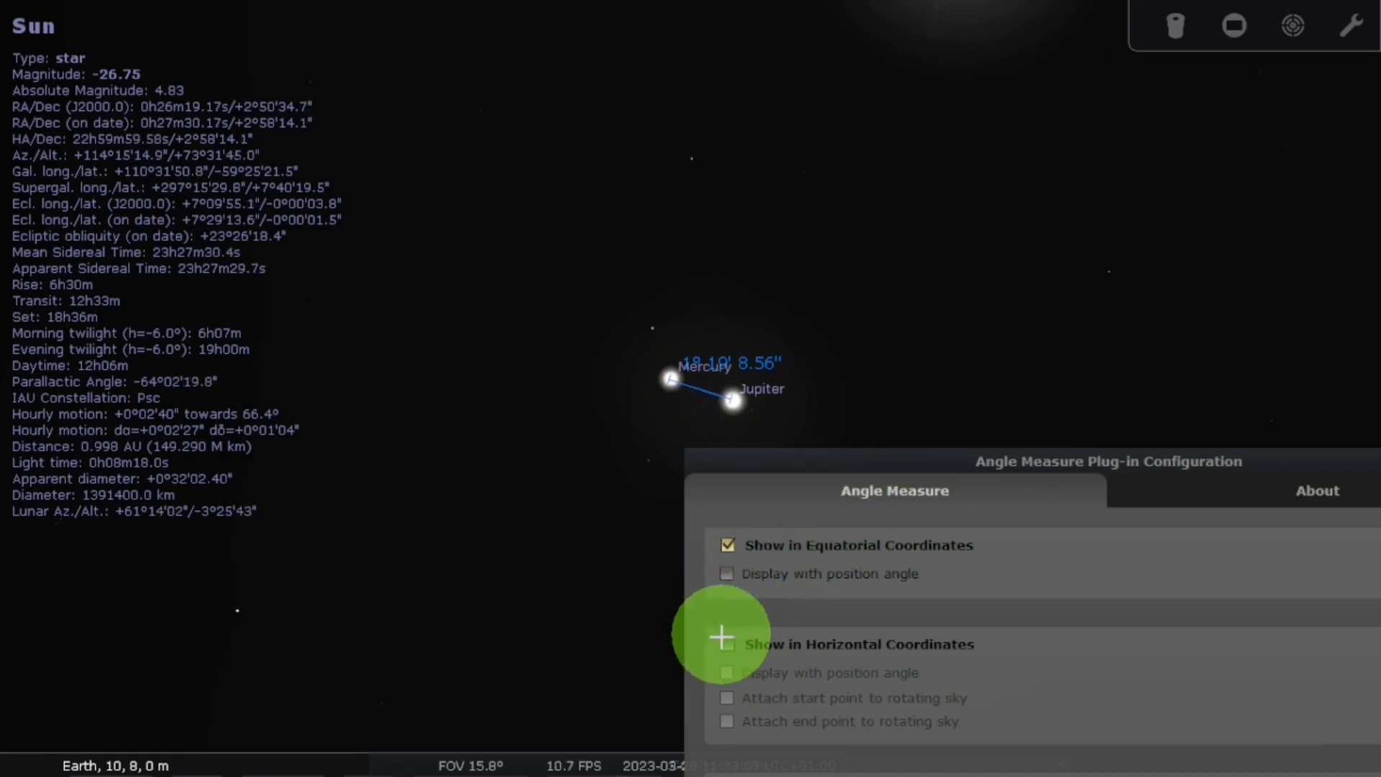
{"action": "left_click", "coordinate": [725, 645]}
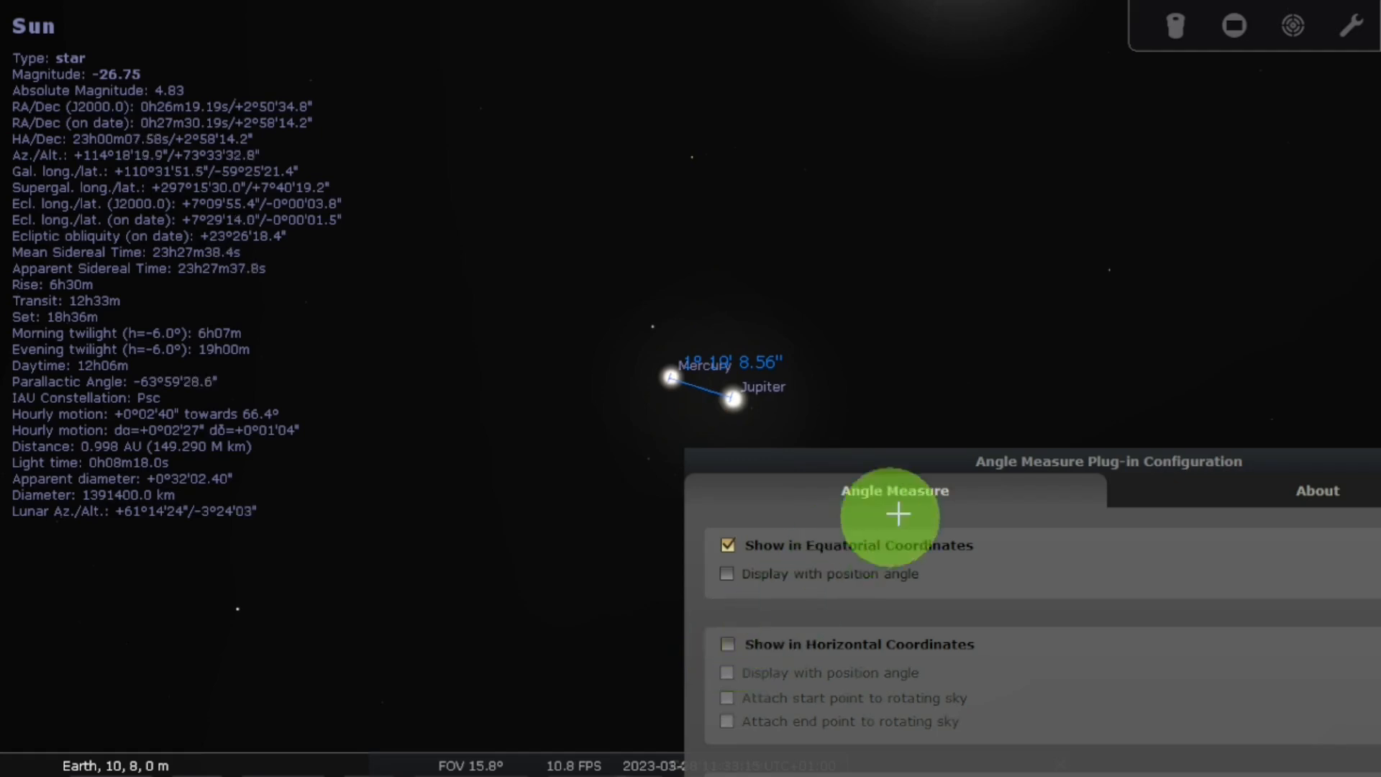
Step: Try the dms format for the measured angle and turn it back off
{"action": "left_click_drag", "start_coordinate": [956, 460], "coordinate": [1116, 154]}
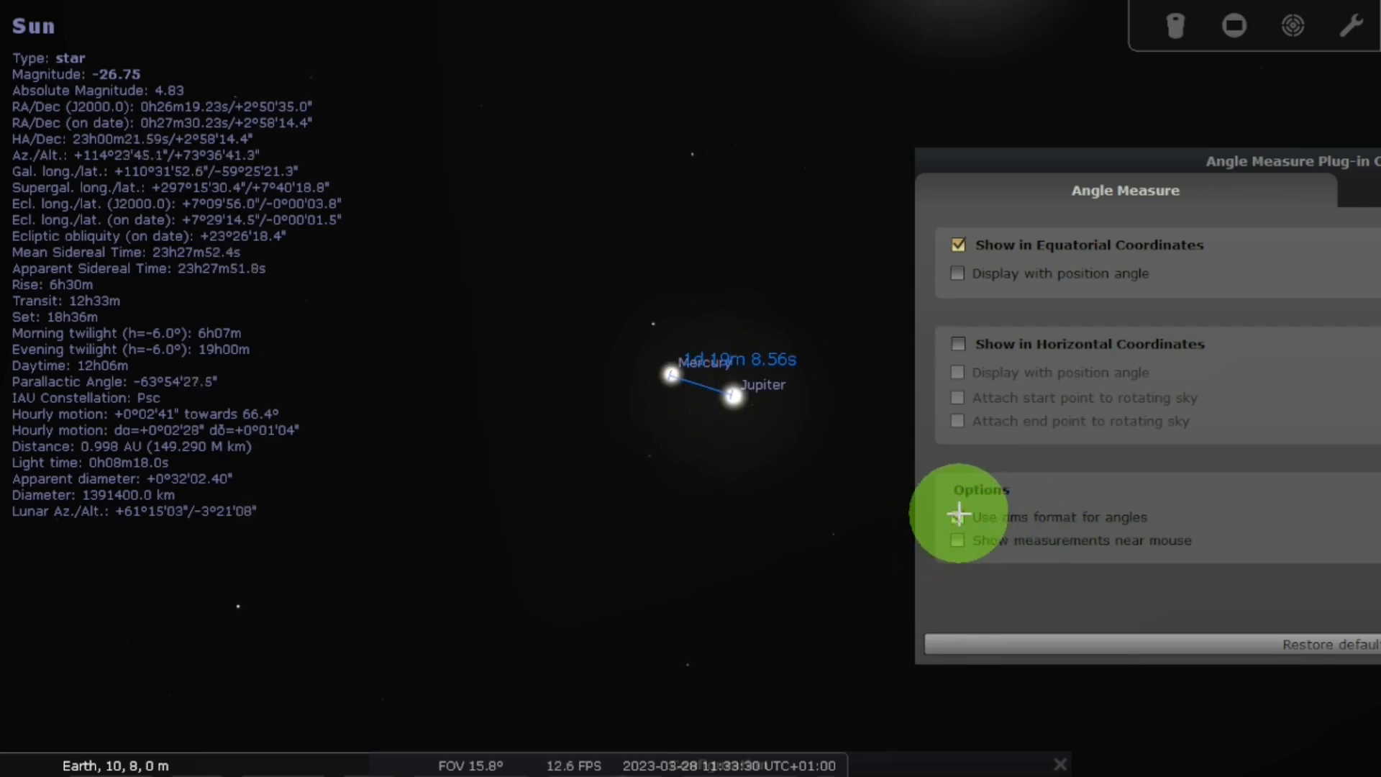
{"action": "left_click", "coordinate": [958, 515]}
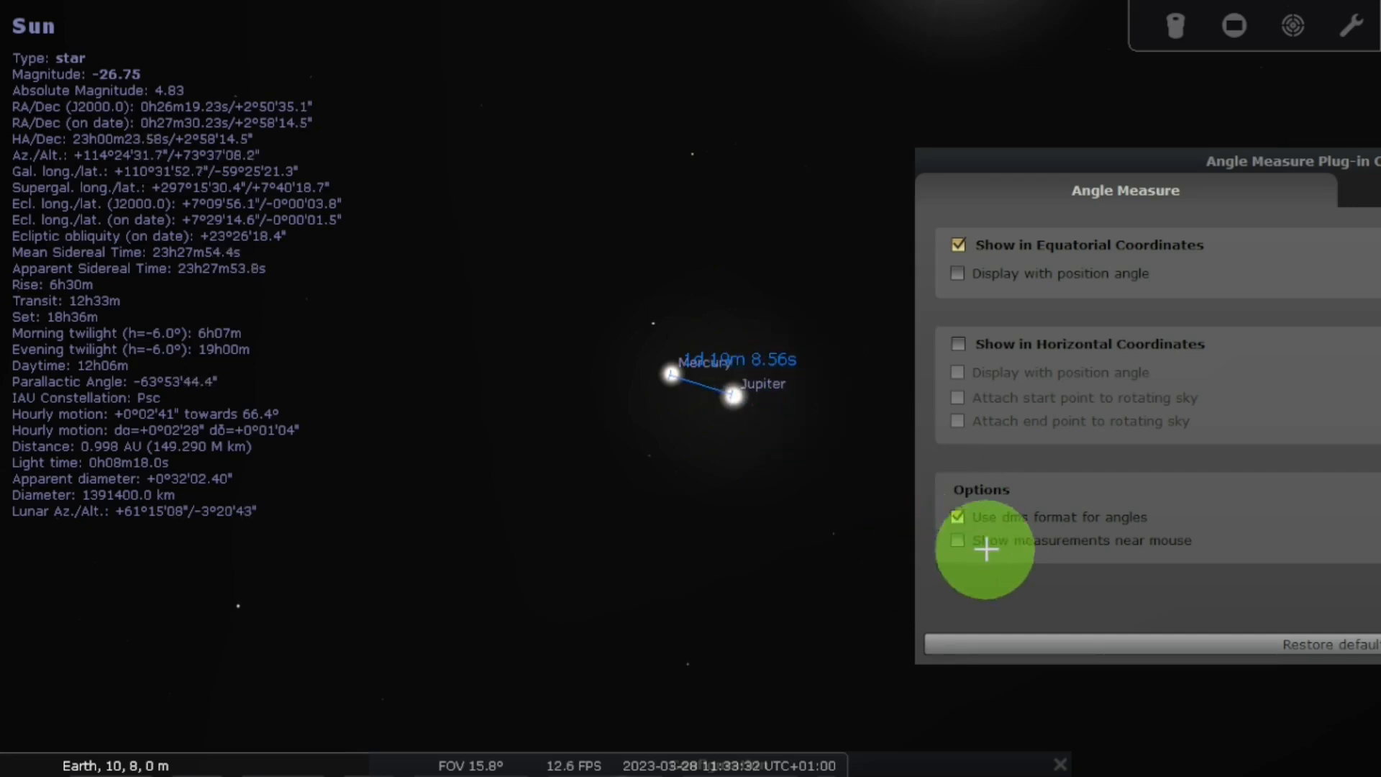
{"action": "left_click", "coordinate": [958, 516]}
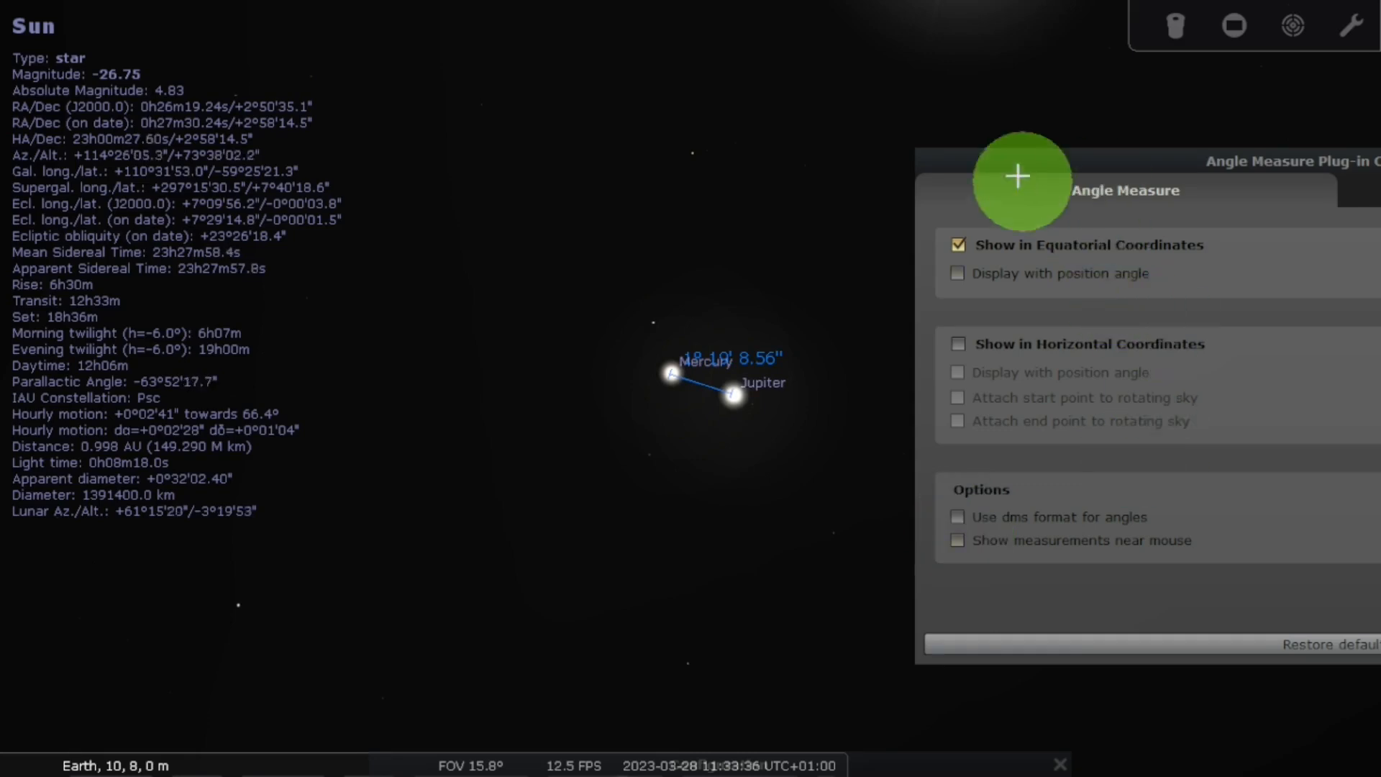
Step: Close the Angle Measure plug-in configuration and the main configuration window
{"action": "left_click_drag", "start_coordinate": [992, 162], "coordinate": [437, 207]}
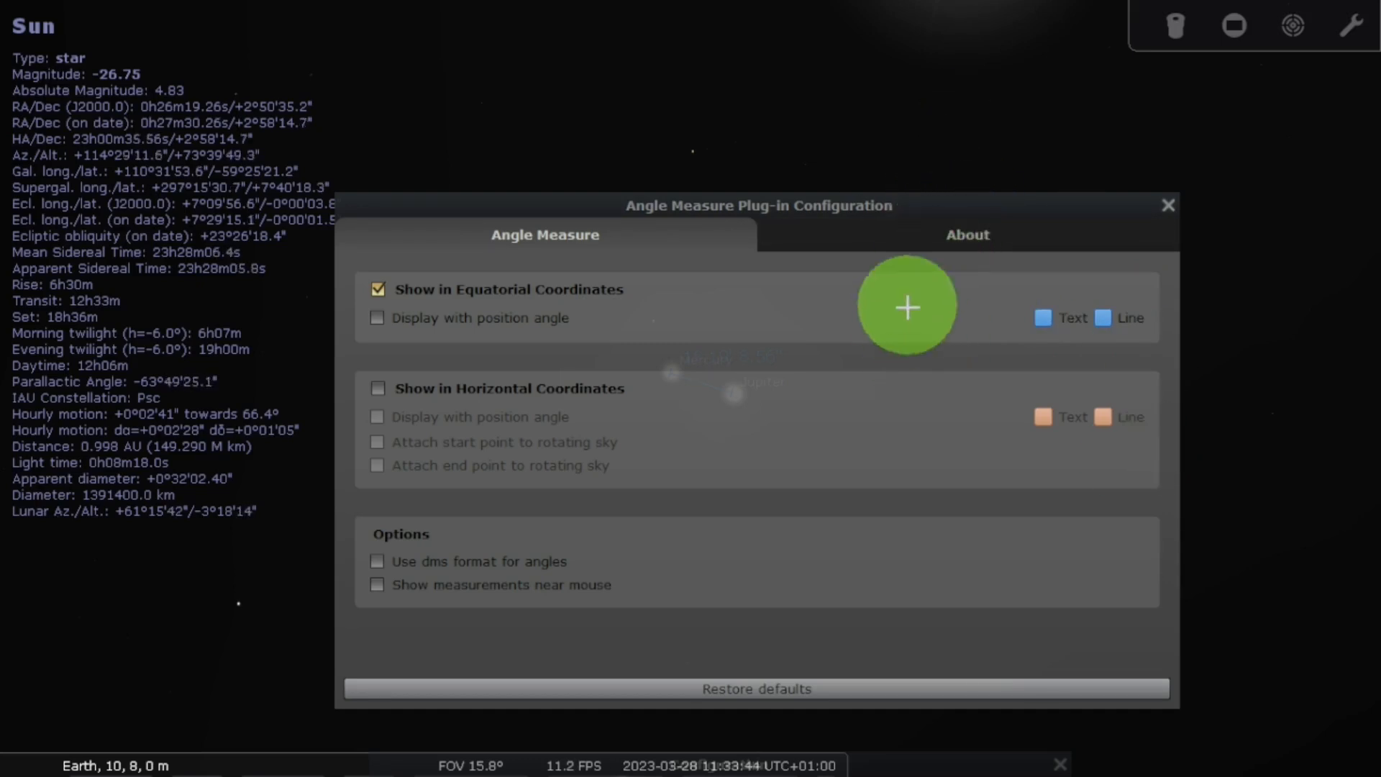
{"action": "left_click_drag", "start_coordinate": [942, 217], "coordinate": [930, 513]}
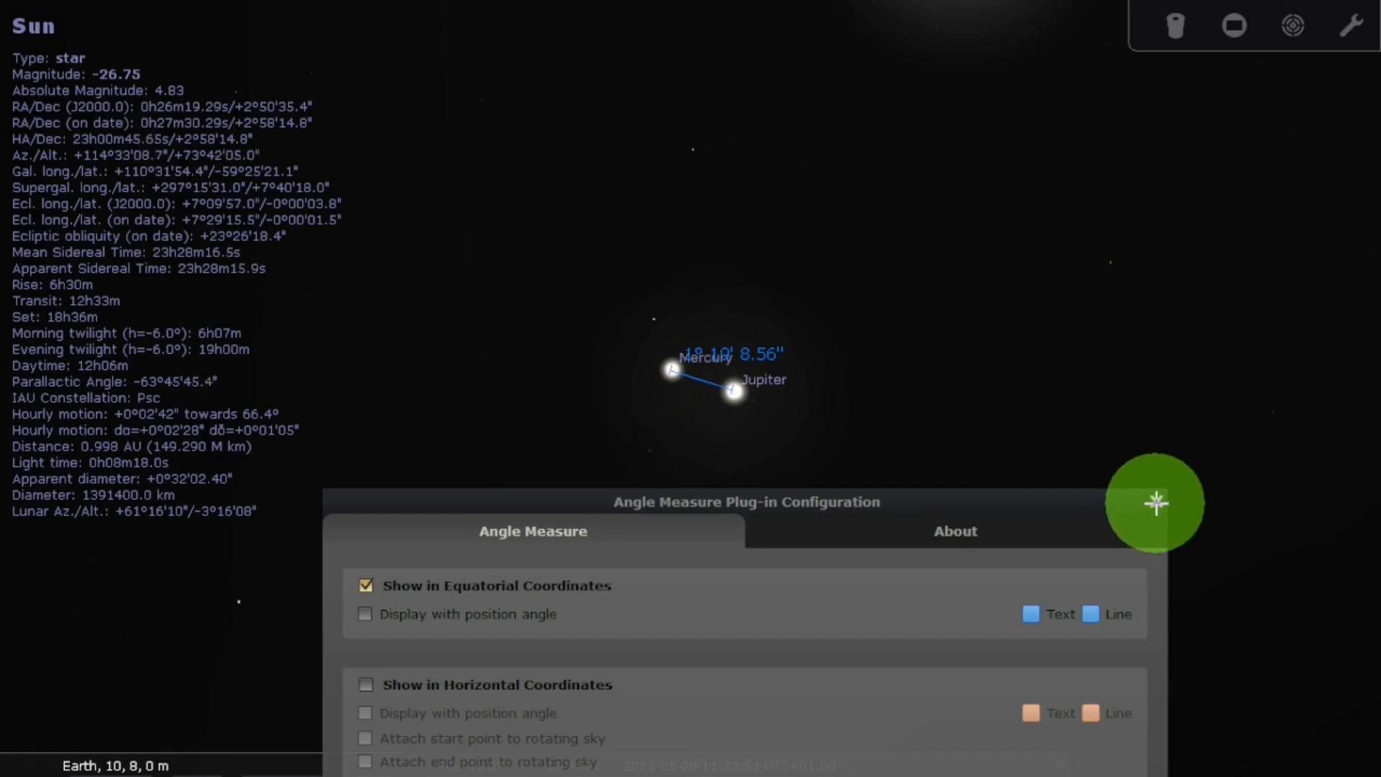
{"action": "left_click", "coordinate": [1156, 502]}
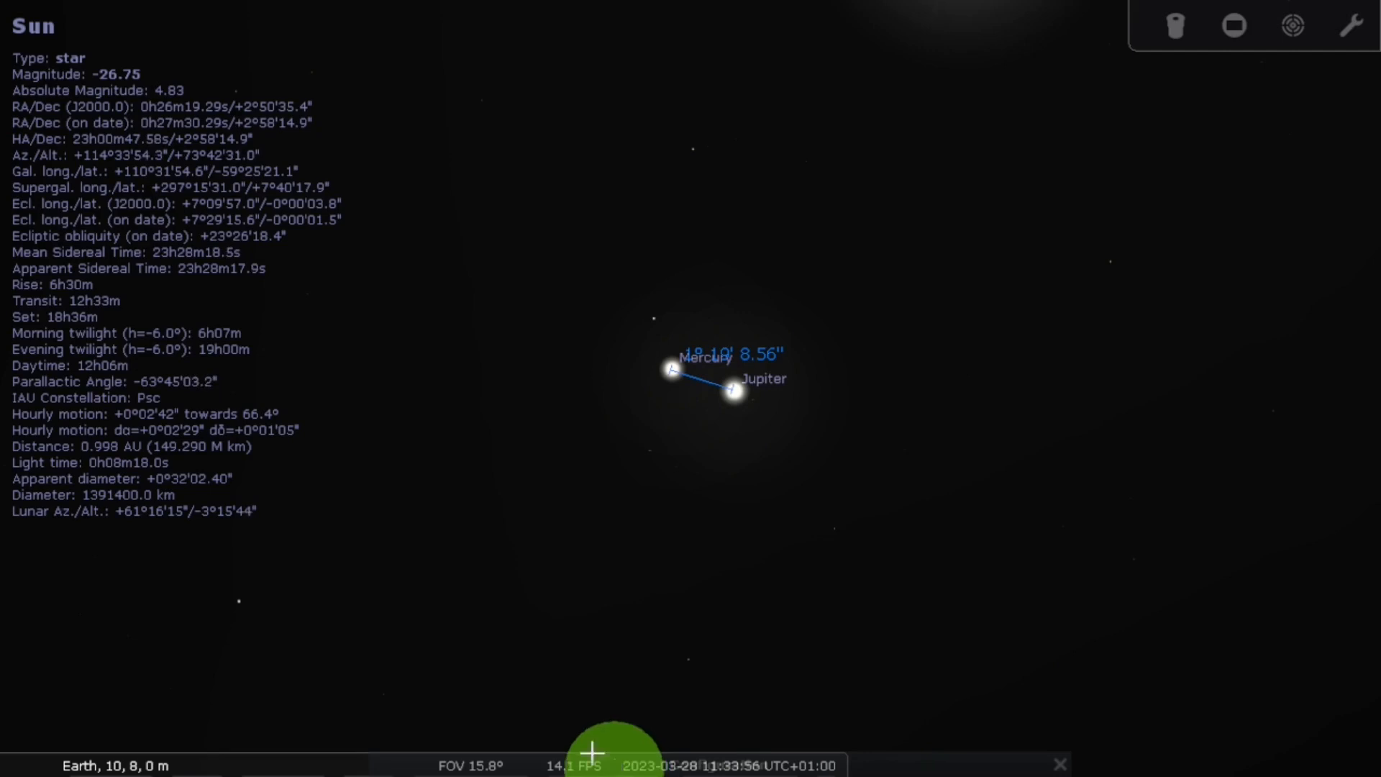
{"action": "mouse_move", "coordinate": [244, 744]}
{"action": "left_click_drag", "start_coordinate": [940, 763], "coordinate": [1141, 325]}
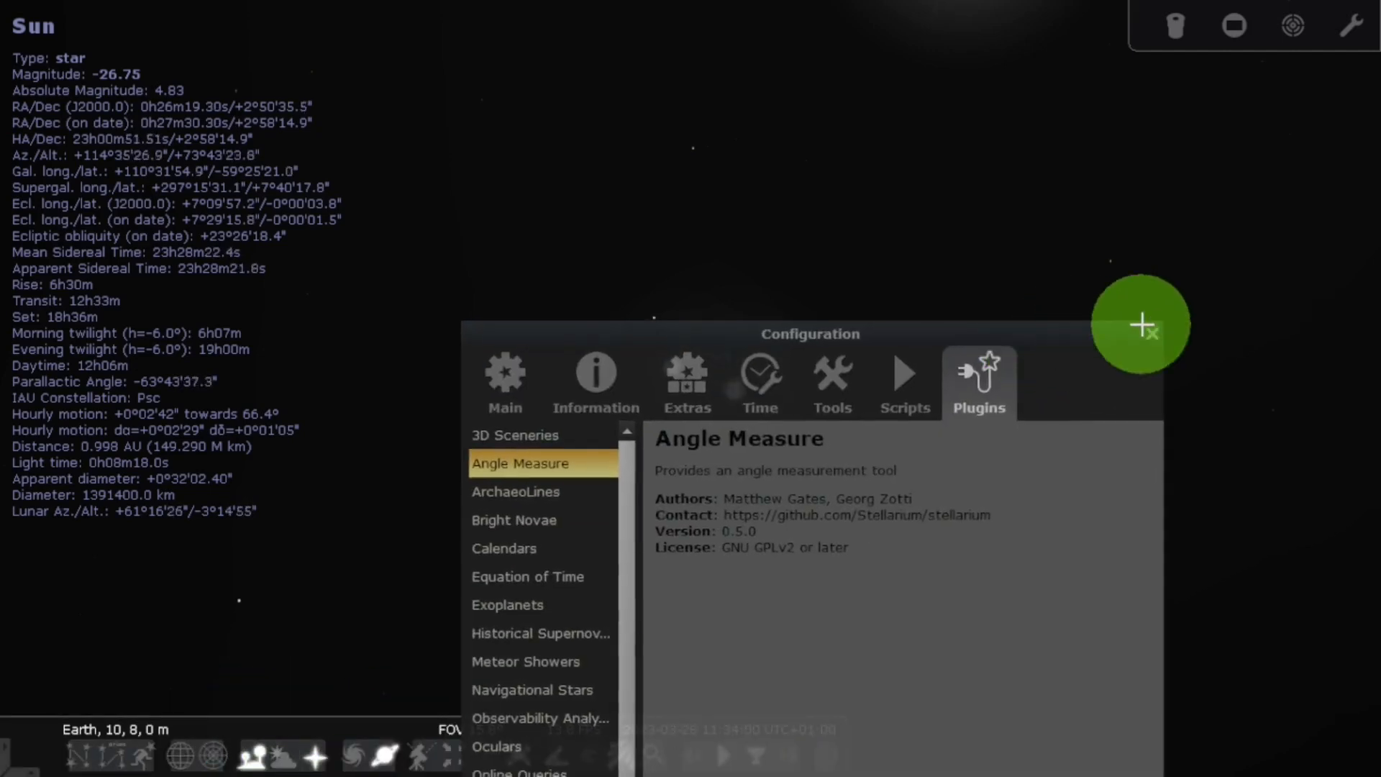
{"action": "left_click", "coordinate": [1156, 330]}
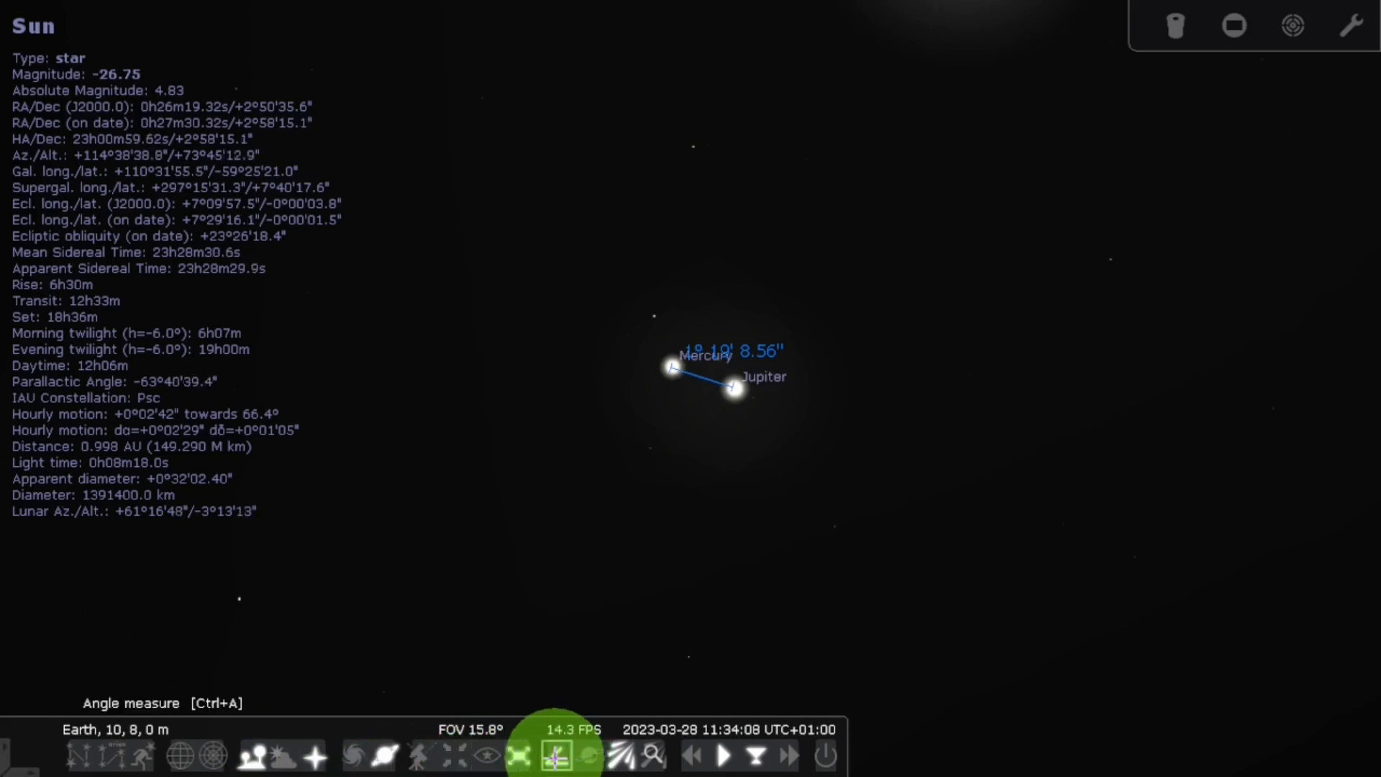
Step: Turn off Angle Measure and compare the equatorial and azimuthal grids on the sky around Mercury and Jupiter
{"action": "left_click", "coordinate": [558, 757]}
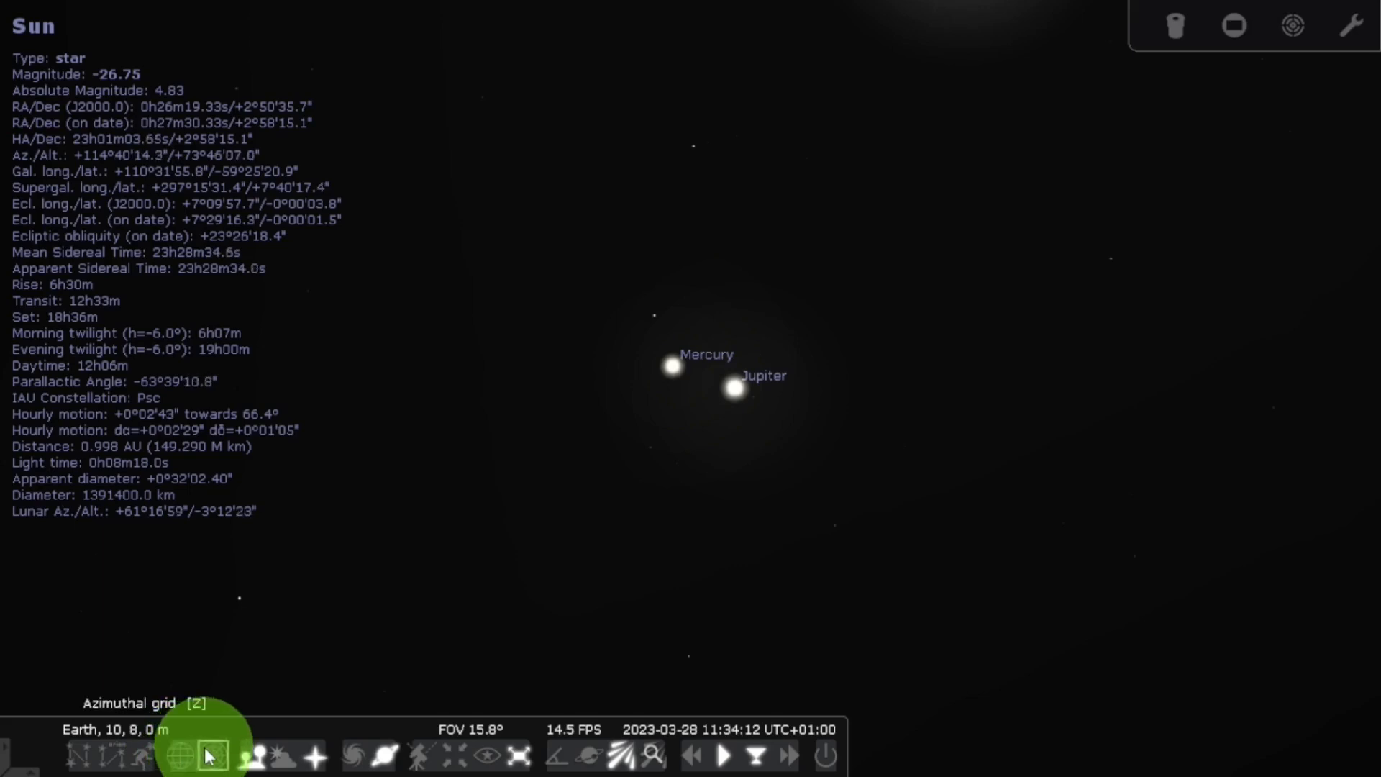
{"action": "left_click", "coordinate": [171, 755]}
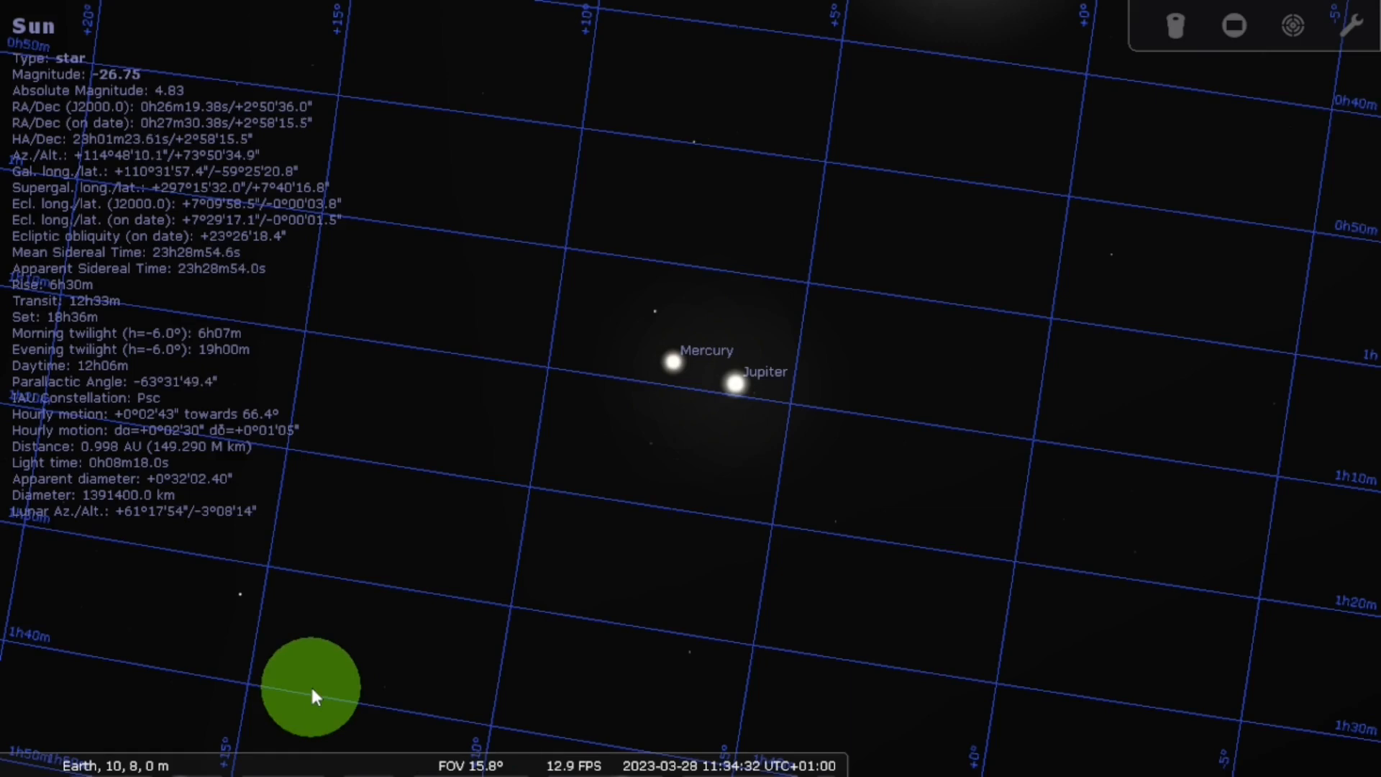
{"action": "mouse_move", "coordinate": [300, 763]}
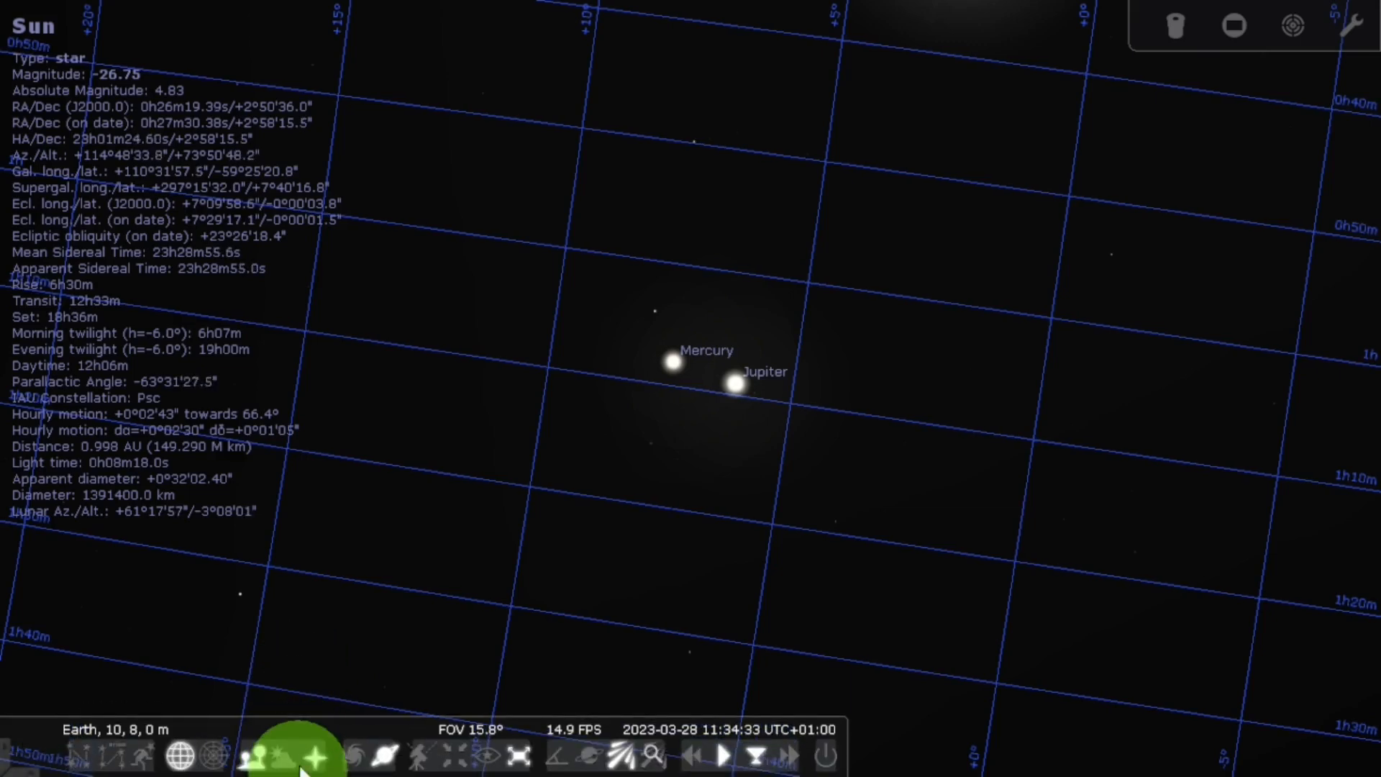
{"action": "left_click", "coordinate": [214, 755]}
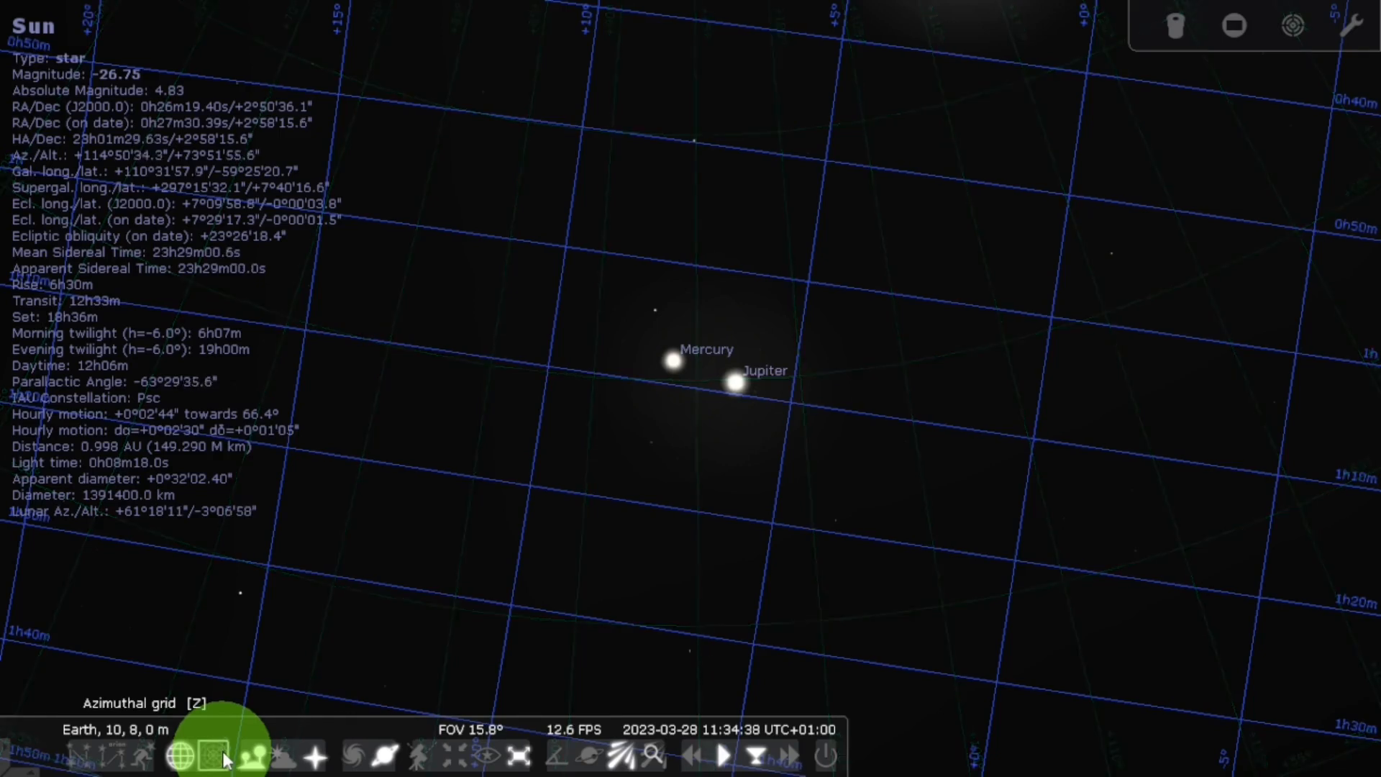
{"action": "left_click", "coordinate": [179, 755]}
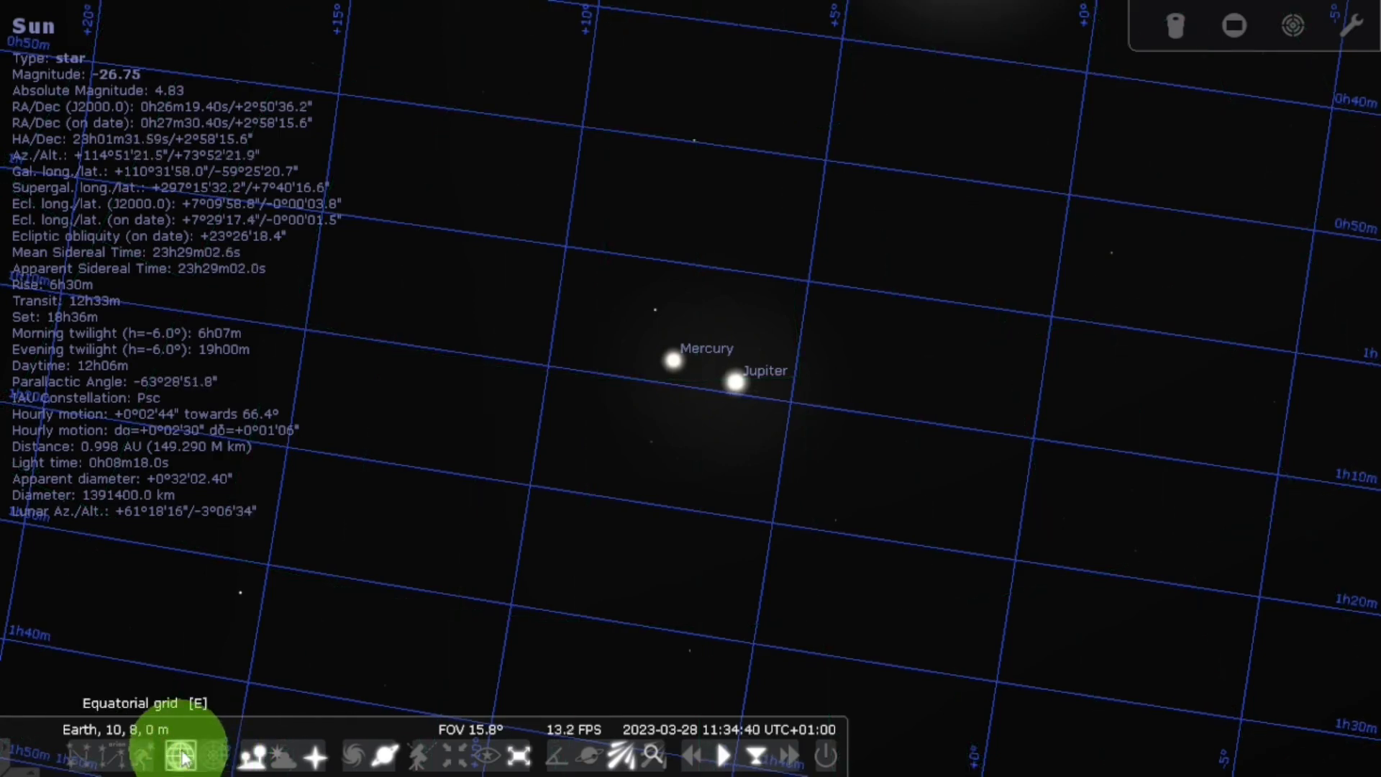
Step: Turn off the equatorial grid and zoom out to a landscape view of the northern and eastern horizon
{"action": "left_click", "coordinate": [183, 756]}
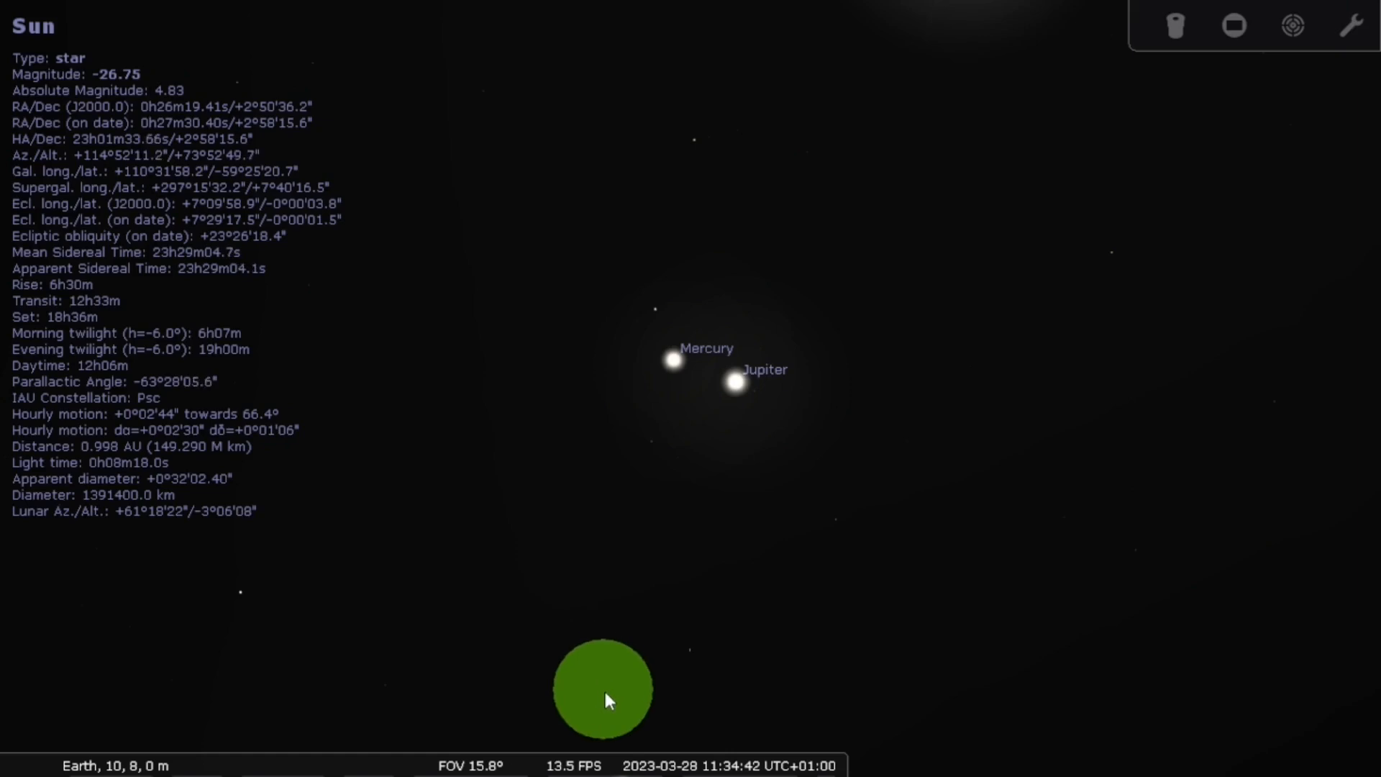
{"action": "scroll", "coordinate": [671, 568], "scroll_direction": "down", "scroll_amount": 5}
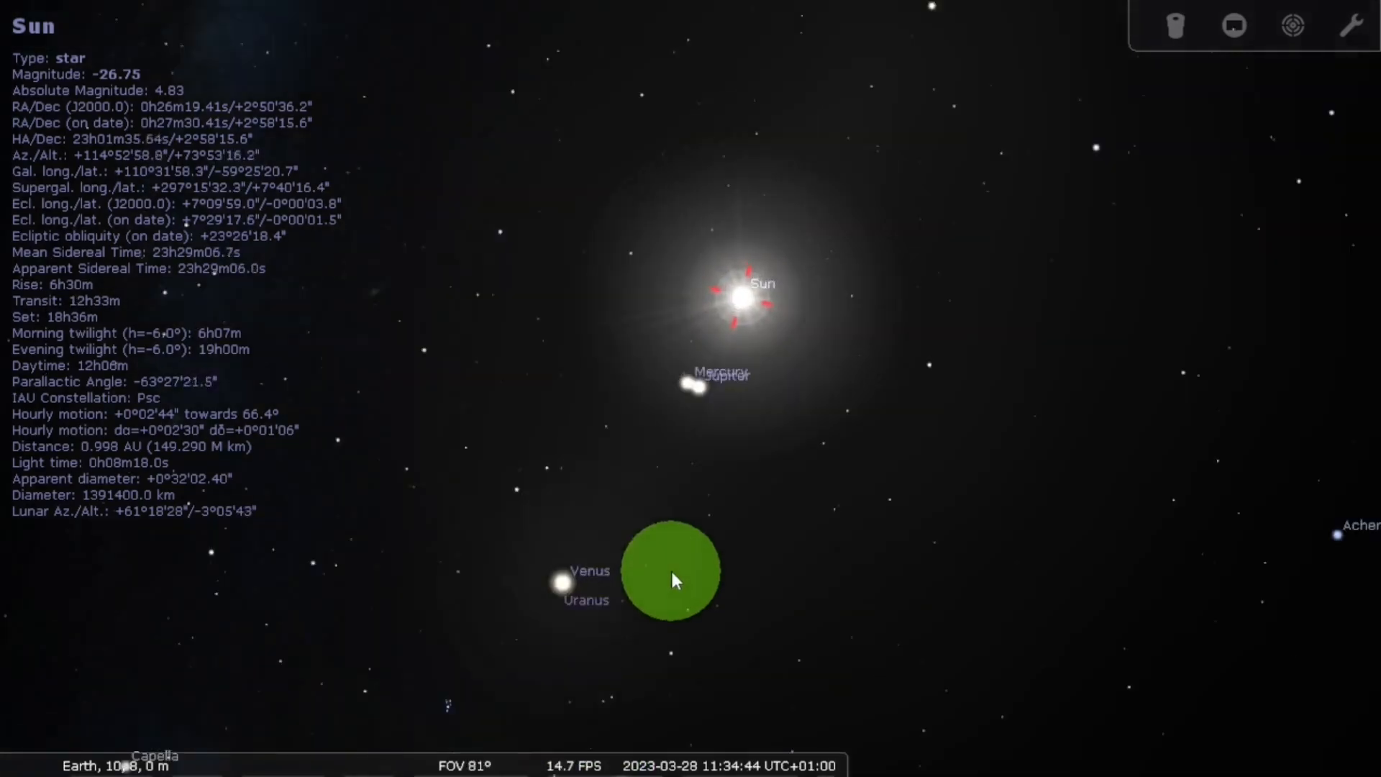
{"action": "scroll", "coordinate": [671, 568], "scroll_direction": "down", "scroll_amount": 5}
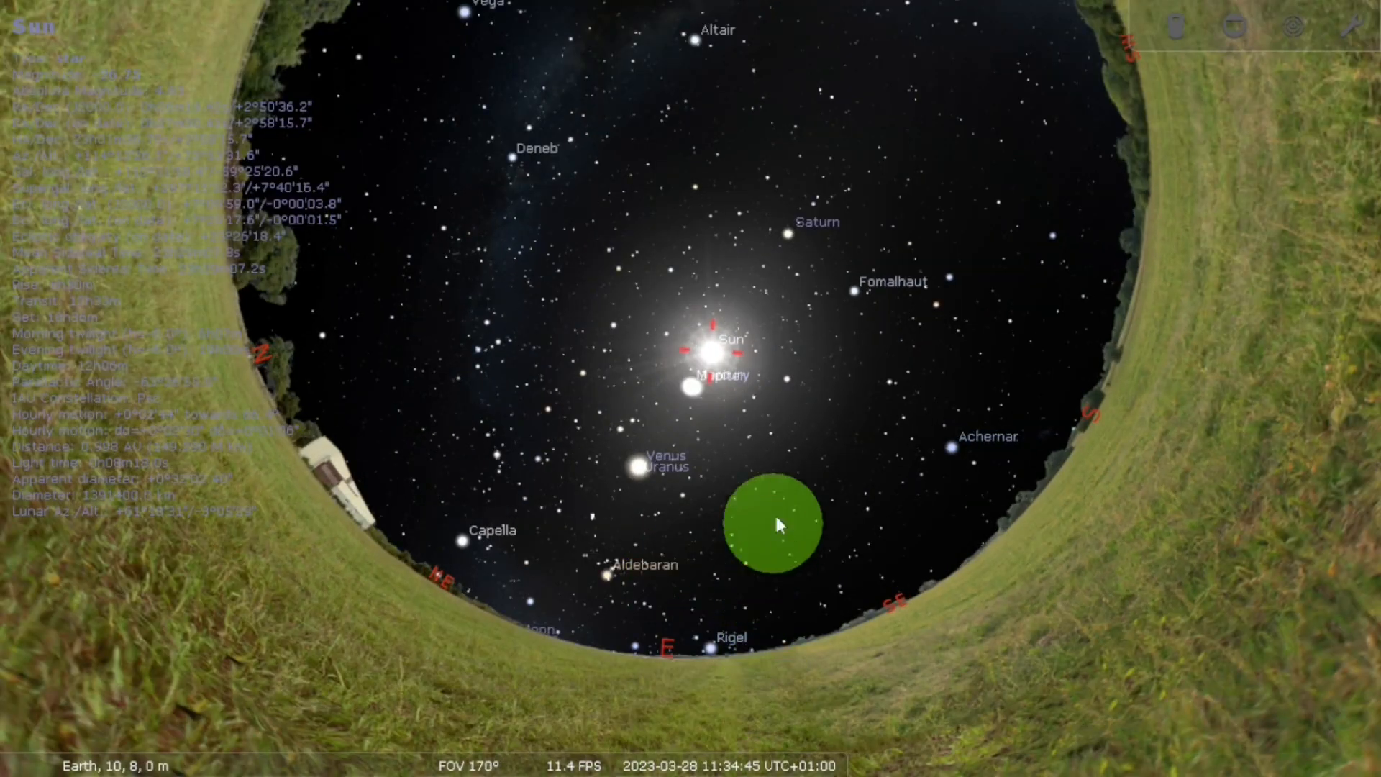
{"action": "scroll", "coordinate": [620, 628], "scroll_direction": "up", "scroll_amount": 1}
{"action": "left_click_drag", "start_coordinate": [620, 628], "coordinate": [675, 676]}
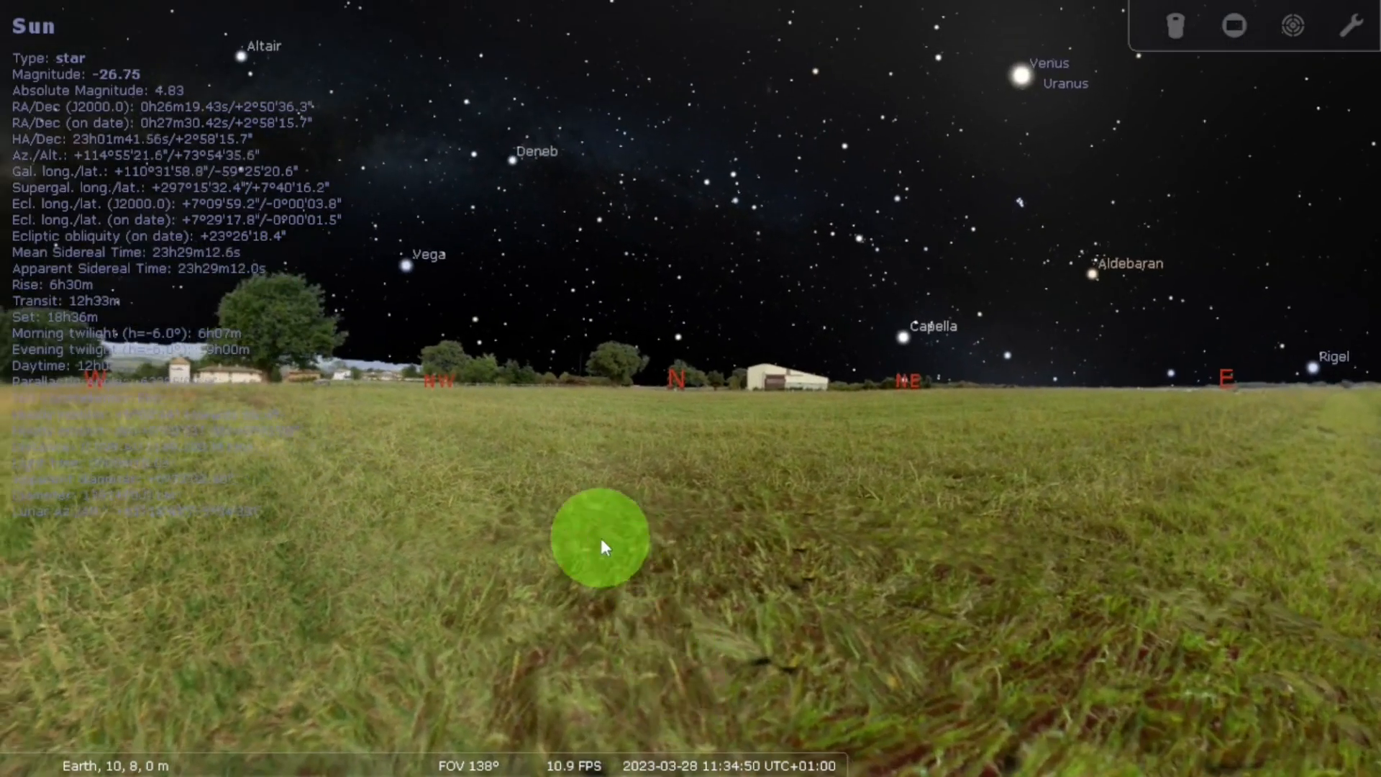
{"action": "left_click_drag", "start_coordinate": [601, 546], "coordinate": [993, 539]}
{"action": "left_click_drag", "start_coordinate": [681, 508], "coordinate": [916, 549]}
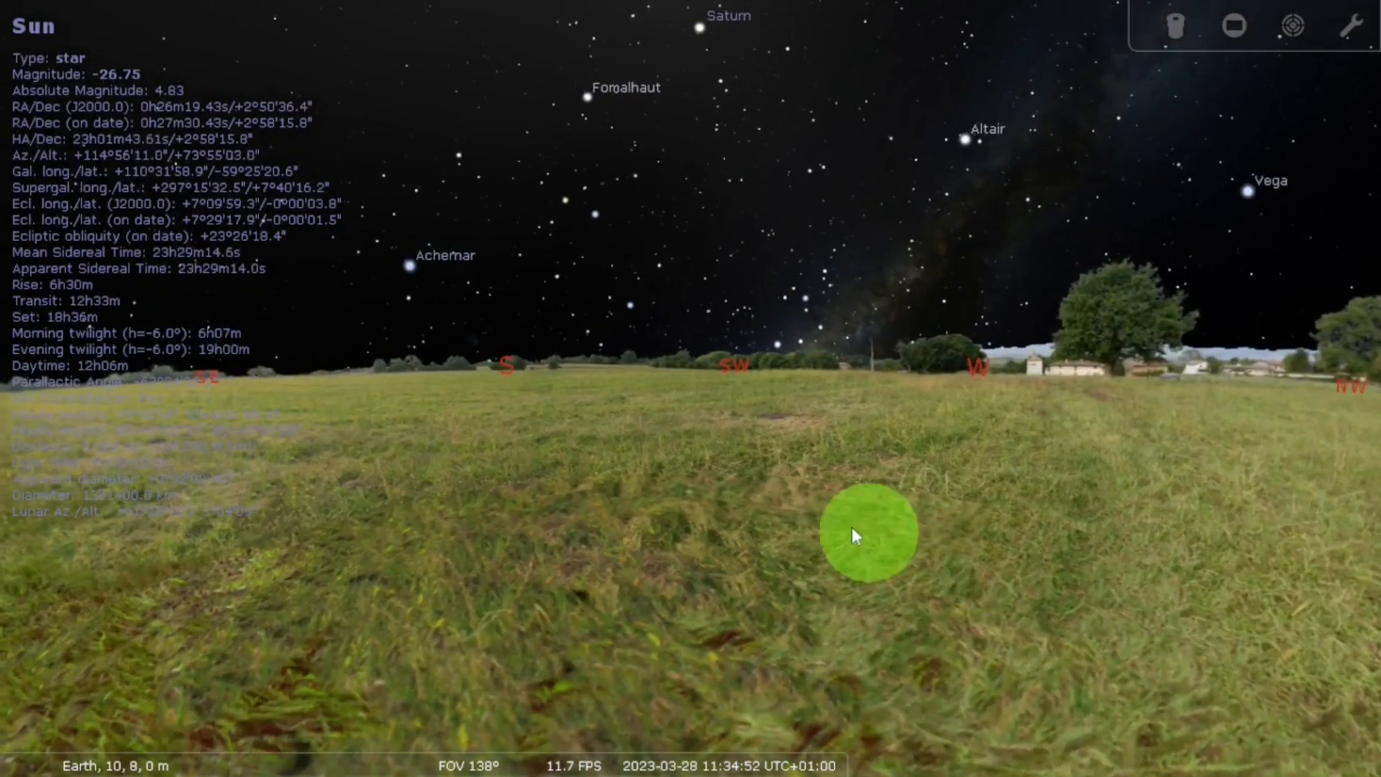
{"action": "left_click_drag", "start_coordinate": [692, 483], "coordinate": [774, 498]}
{"action": "left_click_drag", "start_coordinate": [659, 497], "coordinate": [881, 497]}
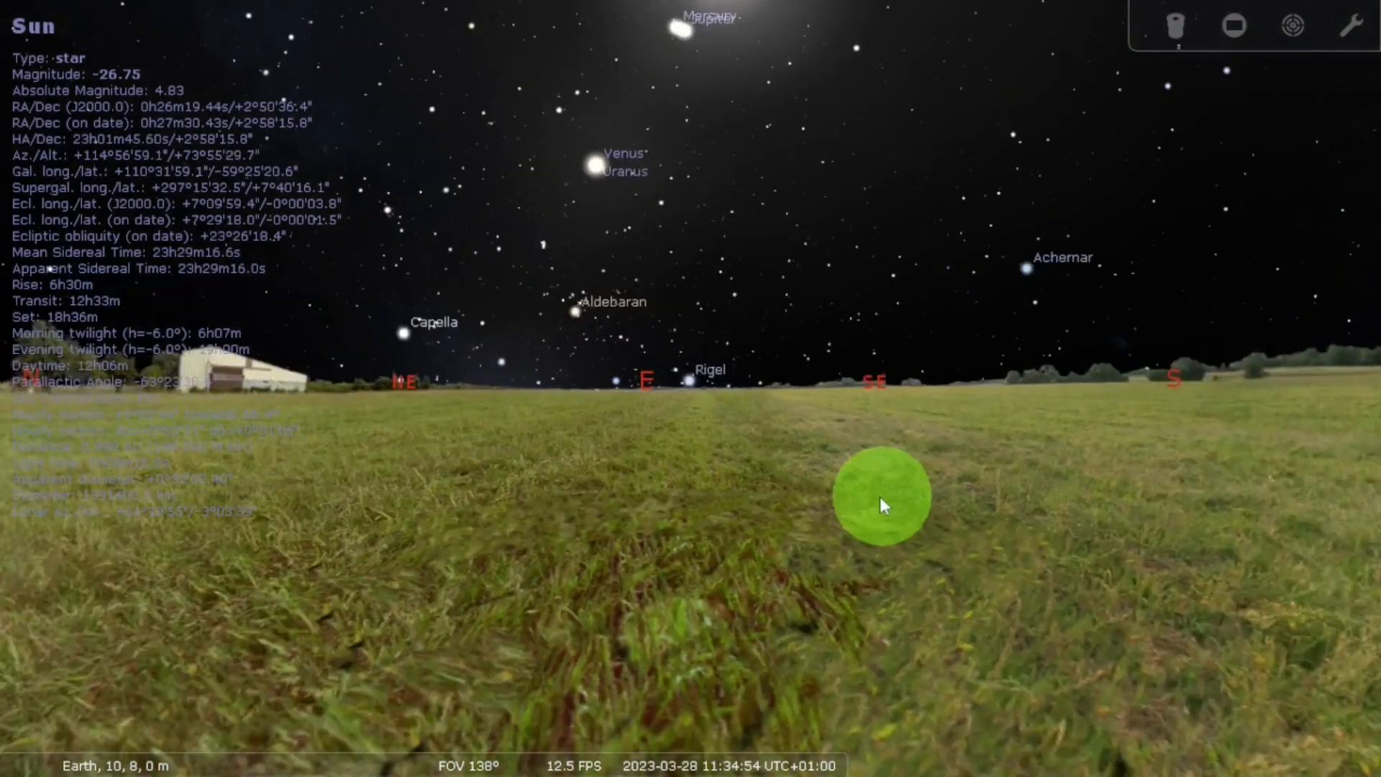
{"action": "left_click_drag", "start_coordinate": [542, 477], "coordinate": [857, 485]}
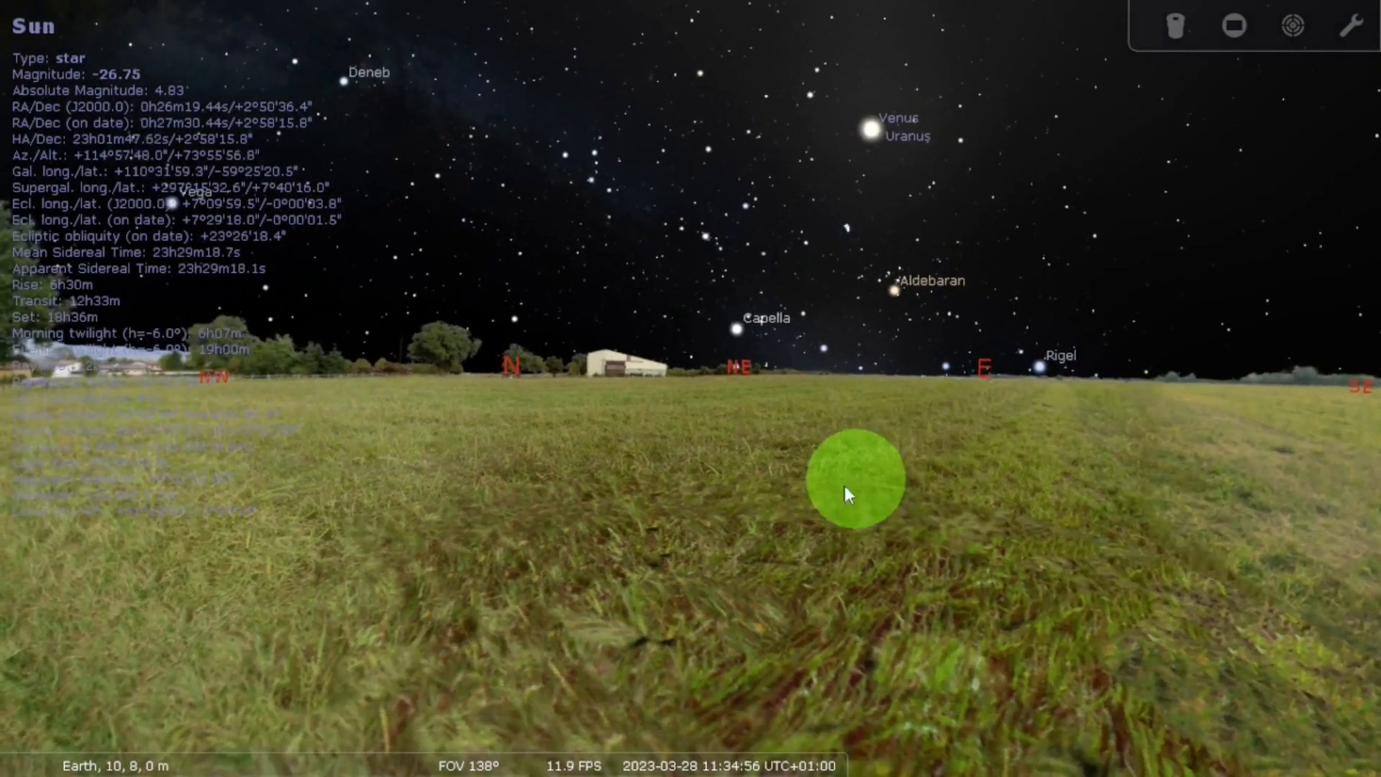
Step: Take Stellarium out of full-screen mode, maximize its window, and switch to the Chrome article about the green comet
{"action": "mouse_move", "coordinate": [638, 749]}
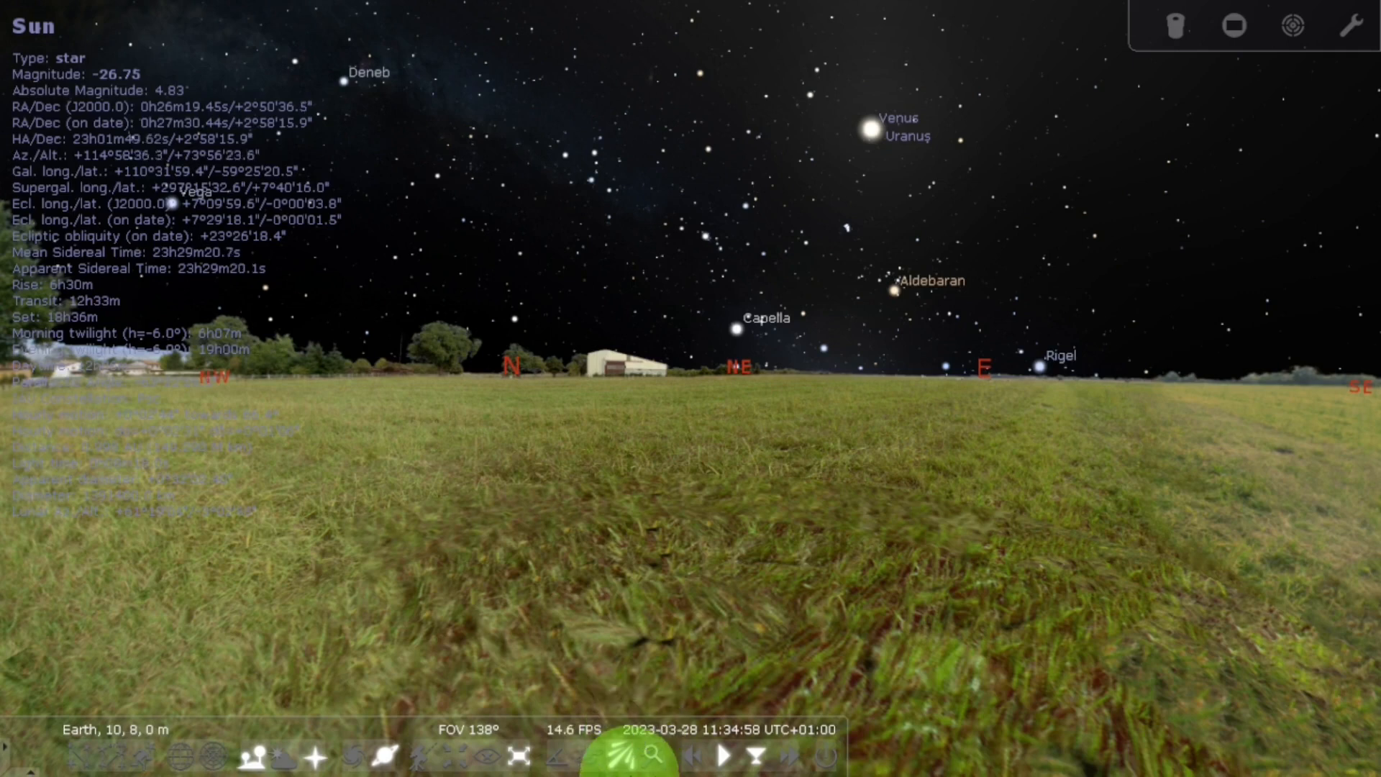
{"action": "left_click", "coordinate": [518, 755]}
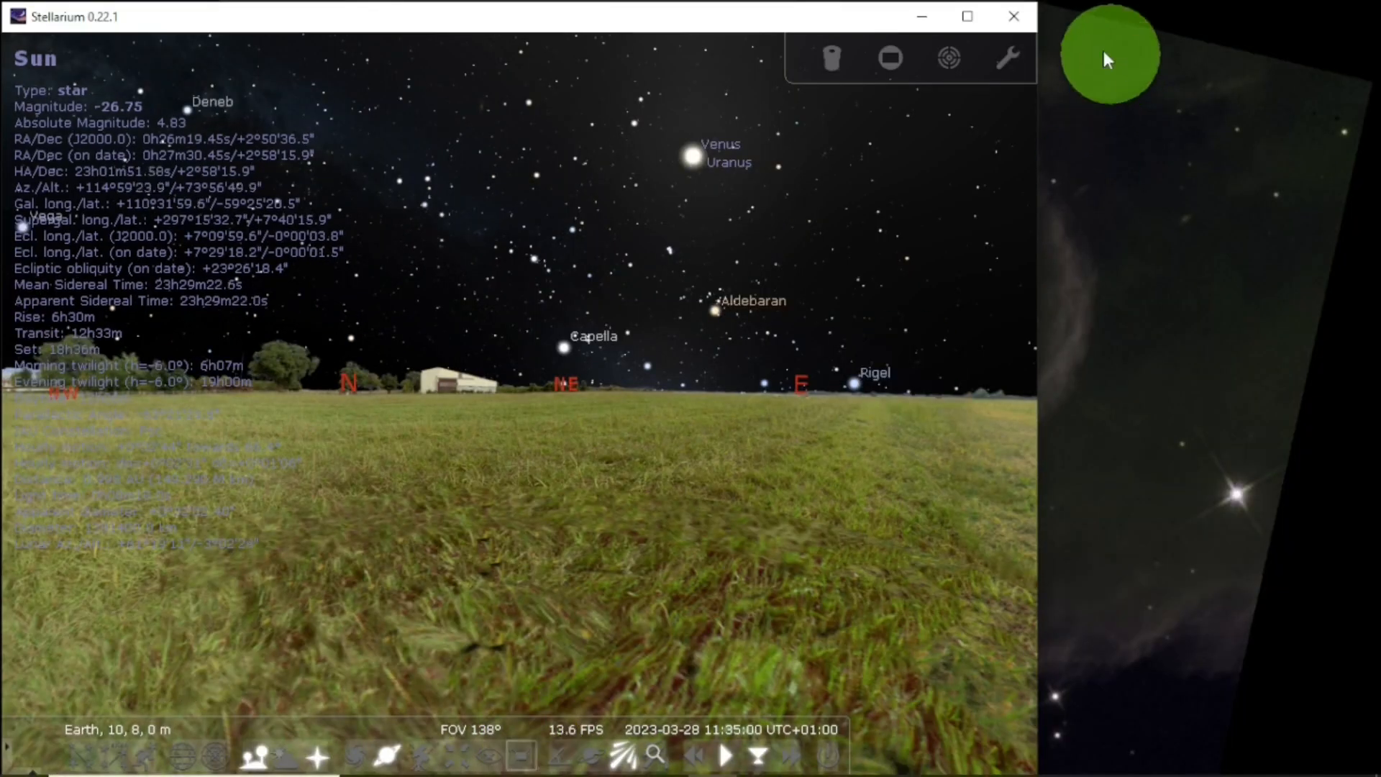
{"action": "left_click", "coordinate": [968, 16]}
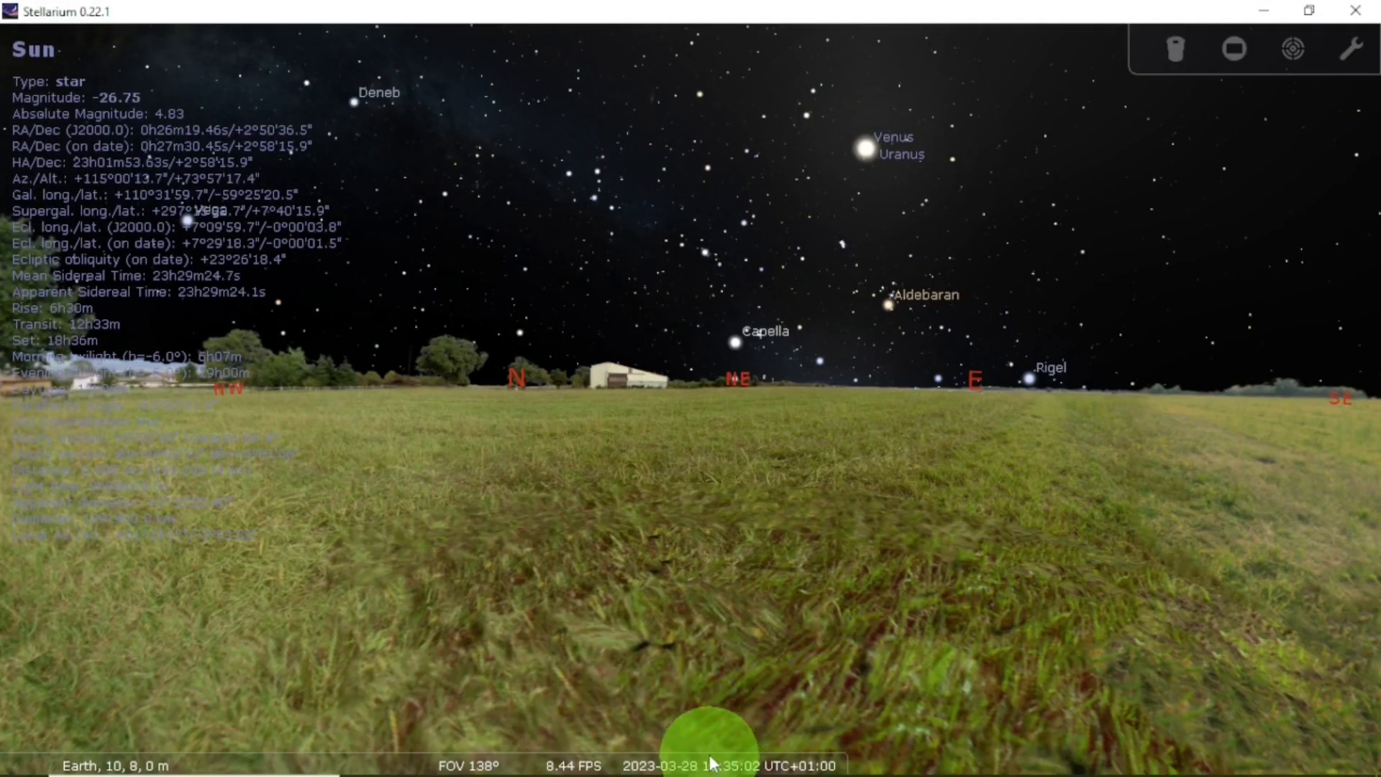
{"action": "mouse_move", "coordinate": [665, 759]}
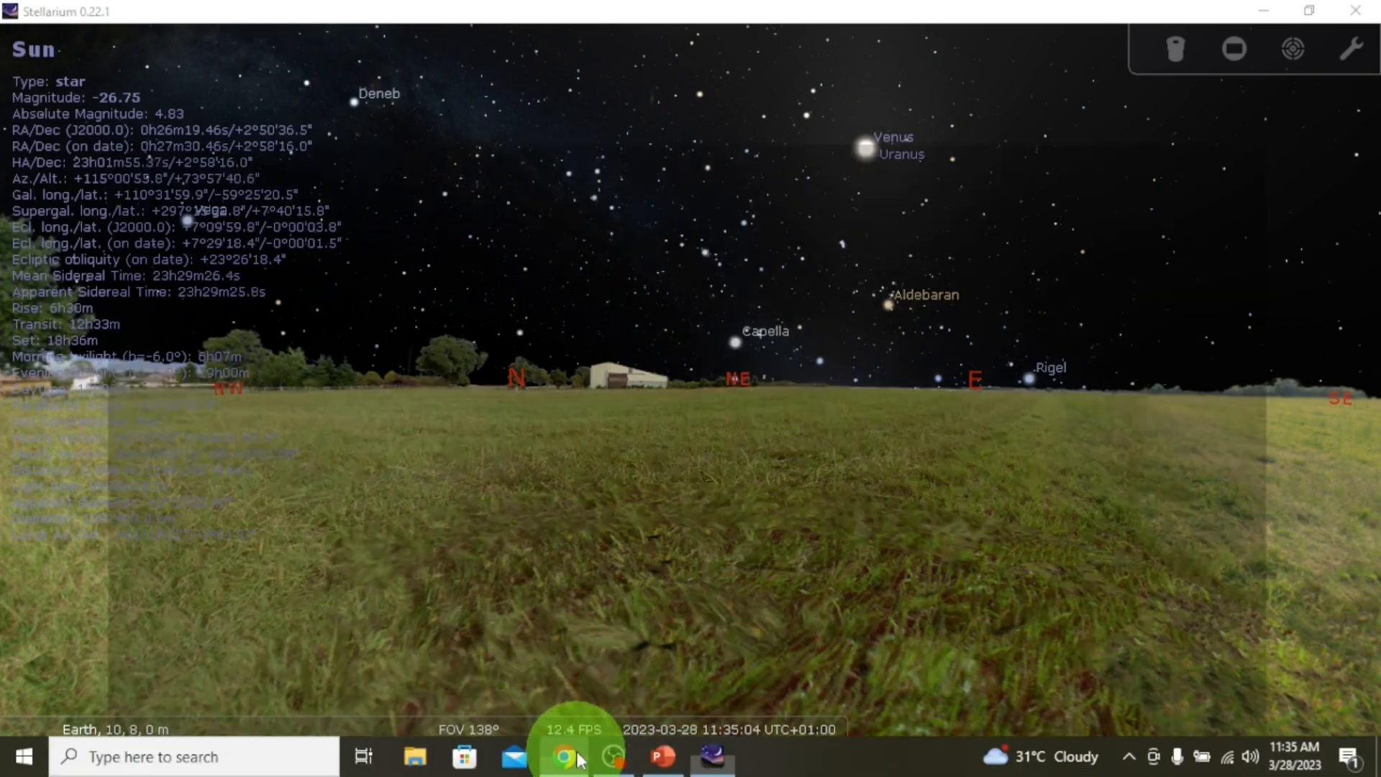
{"action": "left_click", "coordinate": [566, 756]}
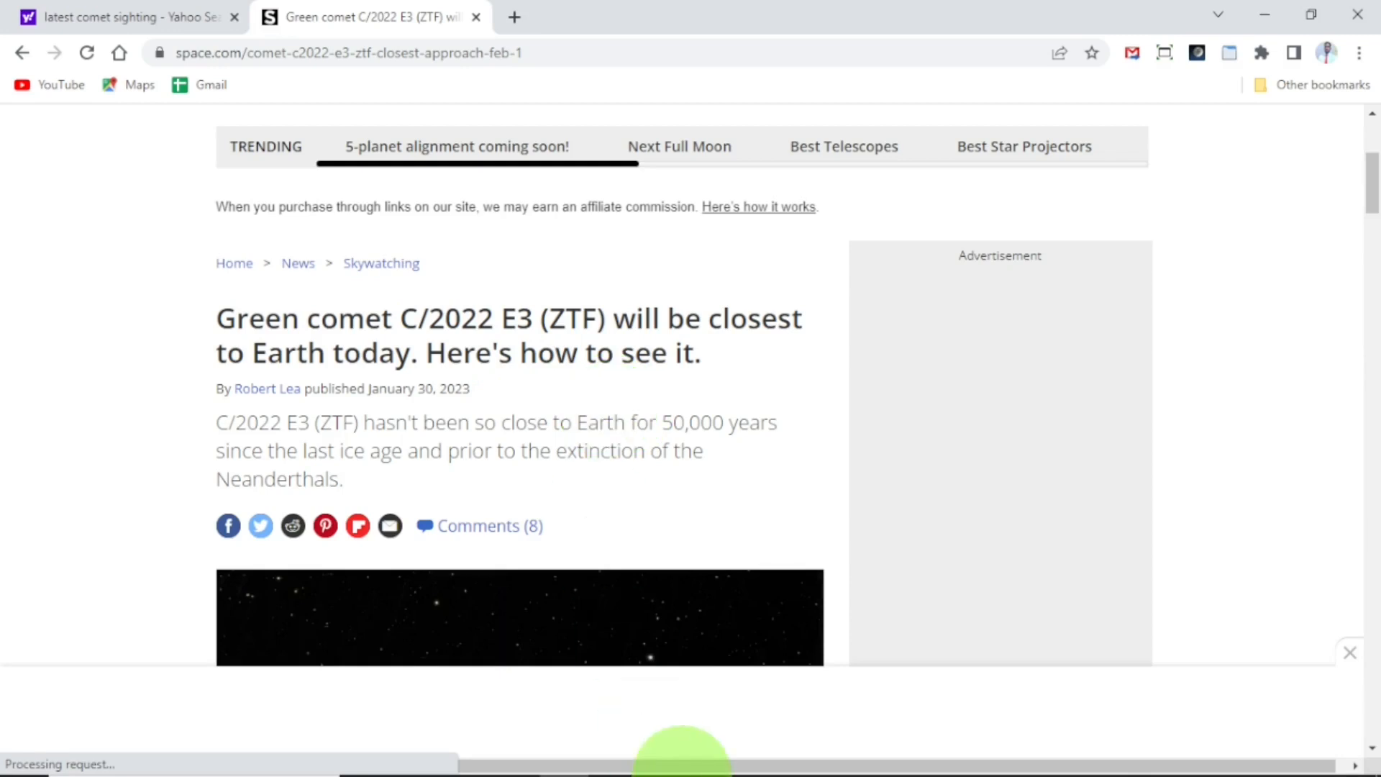
{"action": "mouse_move", "coordinate": [682, 761]}
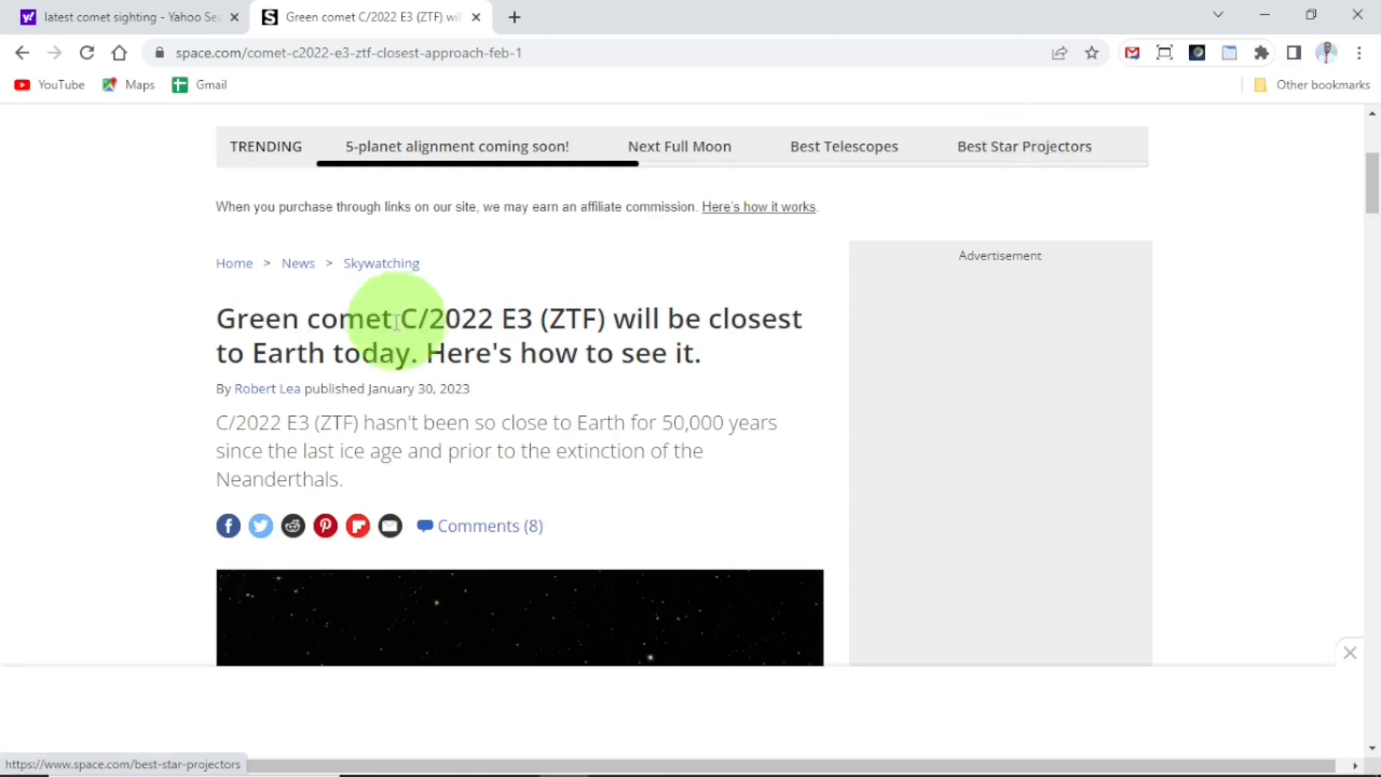
Step: Copy the comet designation C/2022 E3 (ZTF) from the article headline and return to Stellarium
{"action": "left_click_drag", "start_coordinate": [403, 319], "coordinate": [605, 318]}
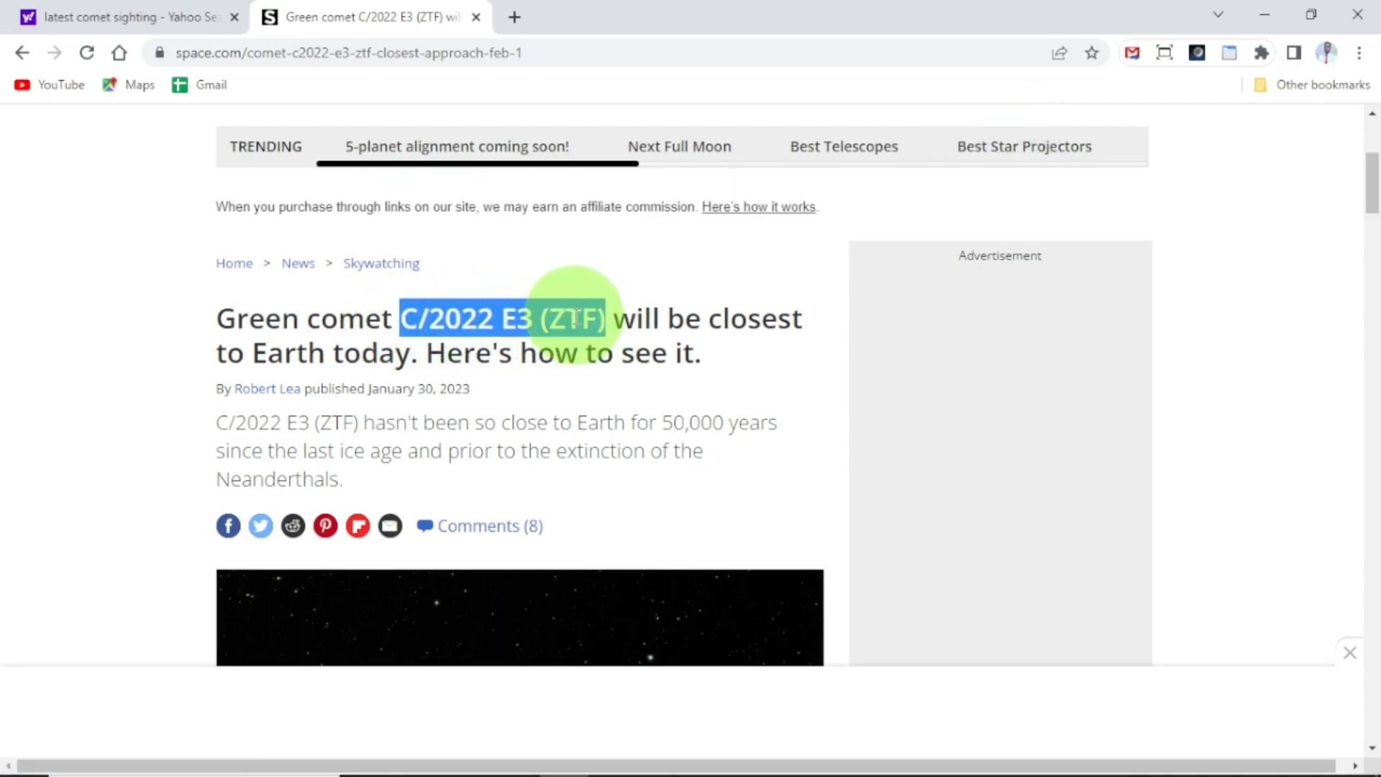
{"action": "right_click", "coordinate": [584, 318]}
{"action": "left_click", "coordinate": [637, 332]}
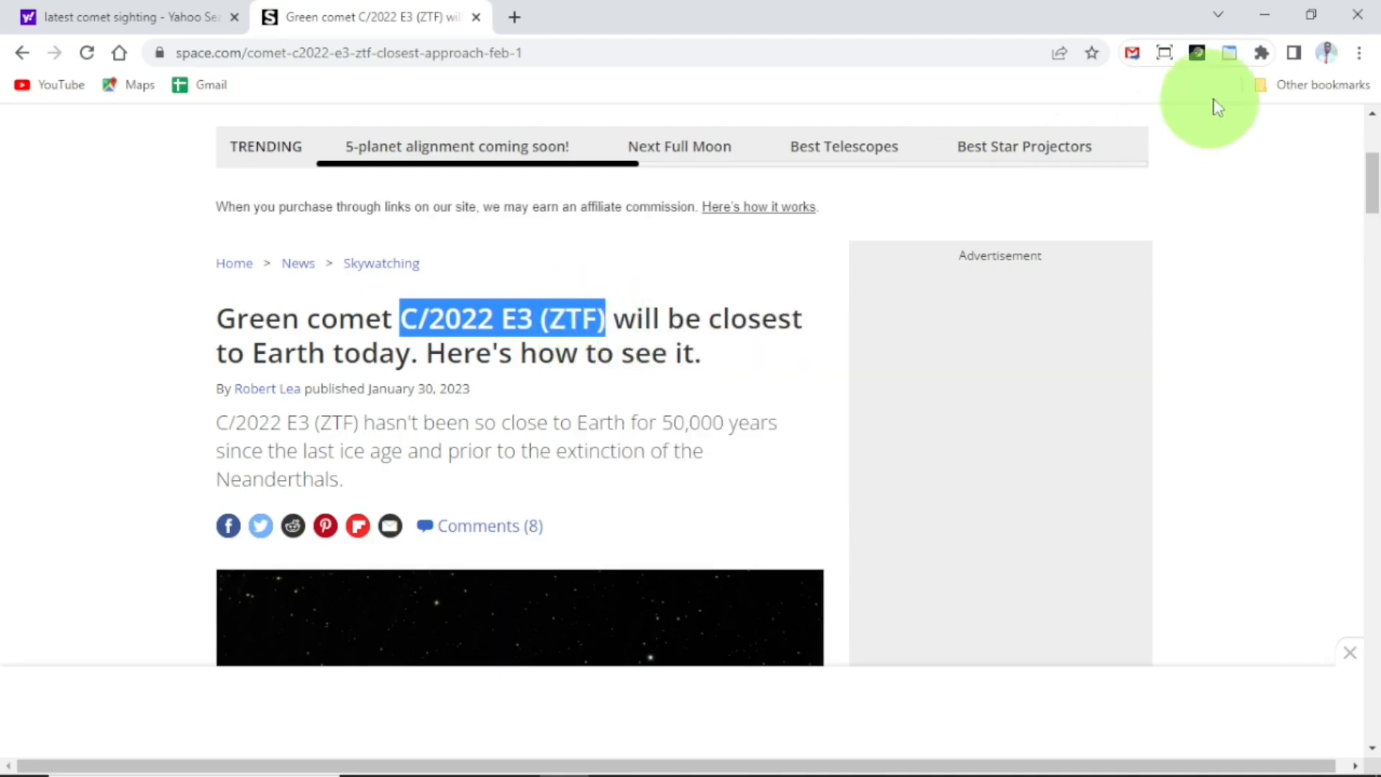
{"action": "left_click", "coordinate": [1265, 14]}
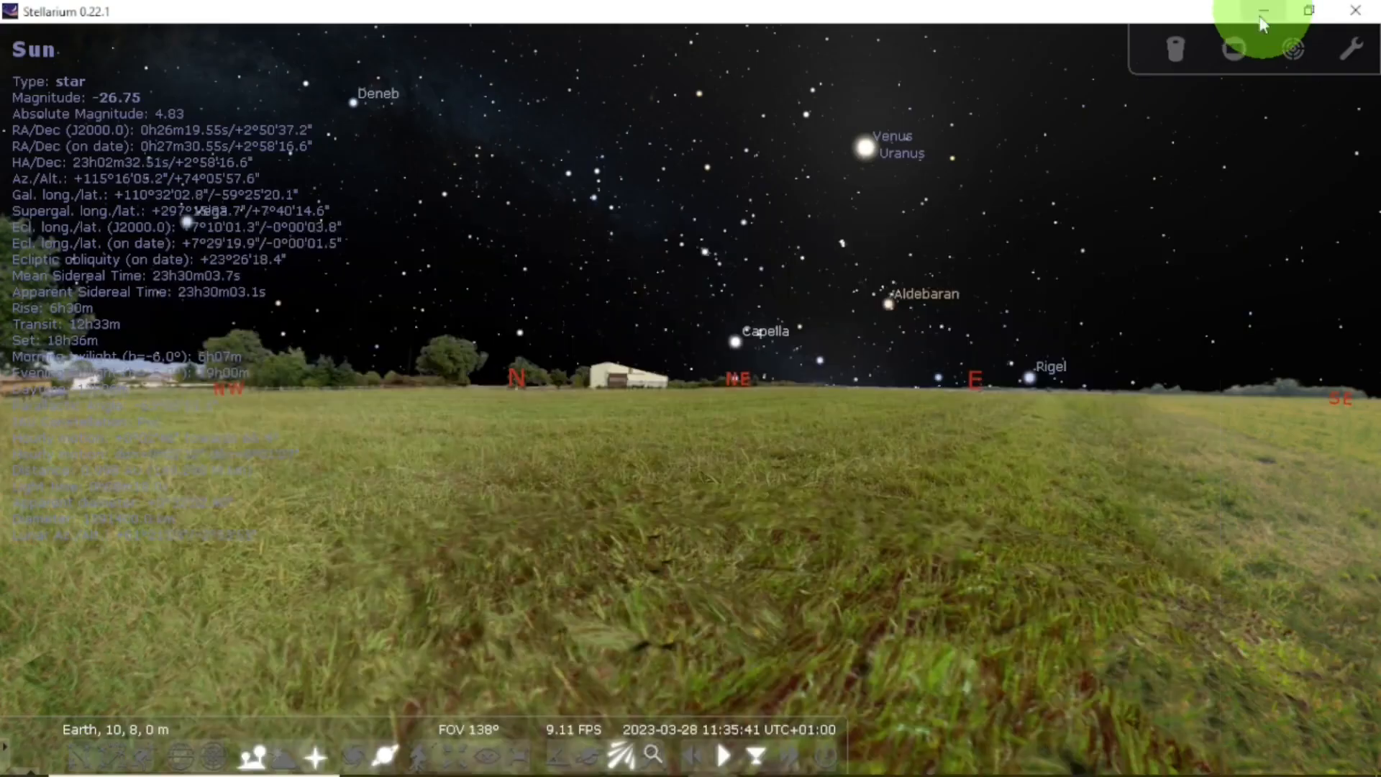
Step: Deselect the Sun, search for the object C/2022 E3 (ZTF) using the copied designation, and close the search
{"action": "right_click", "coordinate": [256, 422]}
{"action": "mouse_move", "coordinate": [47, 496]}
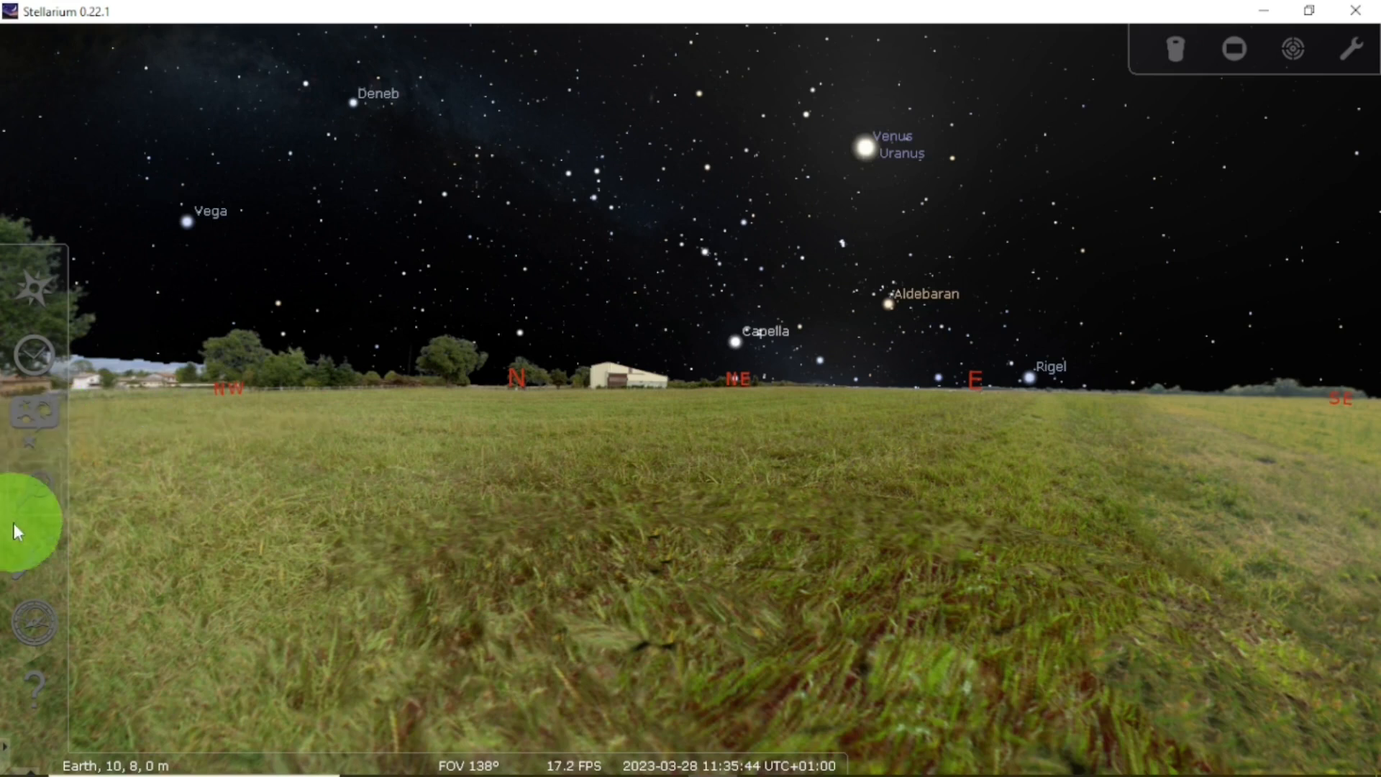
{"action": "left_click", "coordinate": [28, 492]}
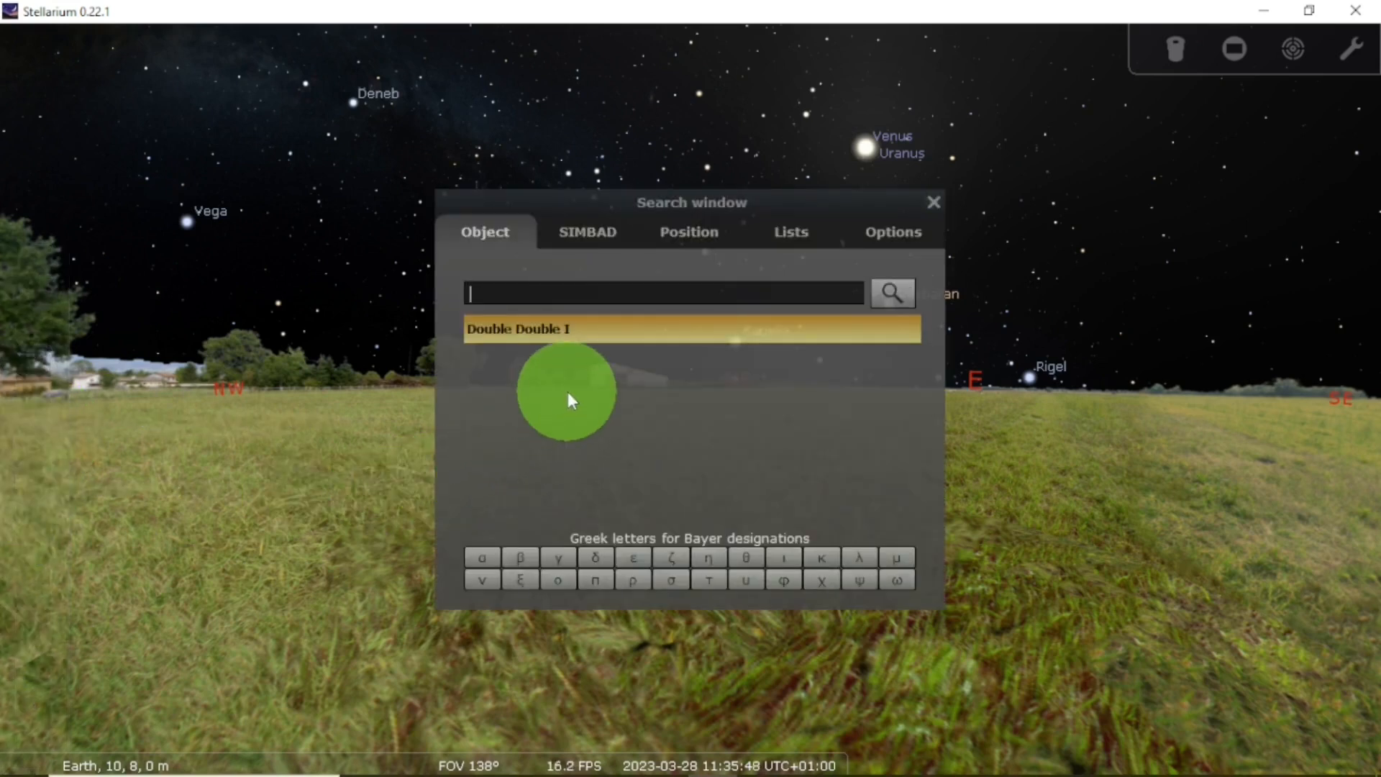
{"action": "key", "text": "ctrl+v"}
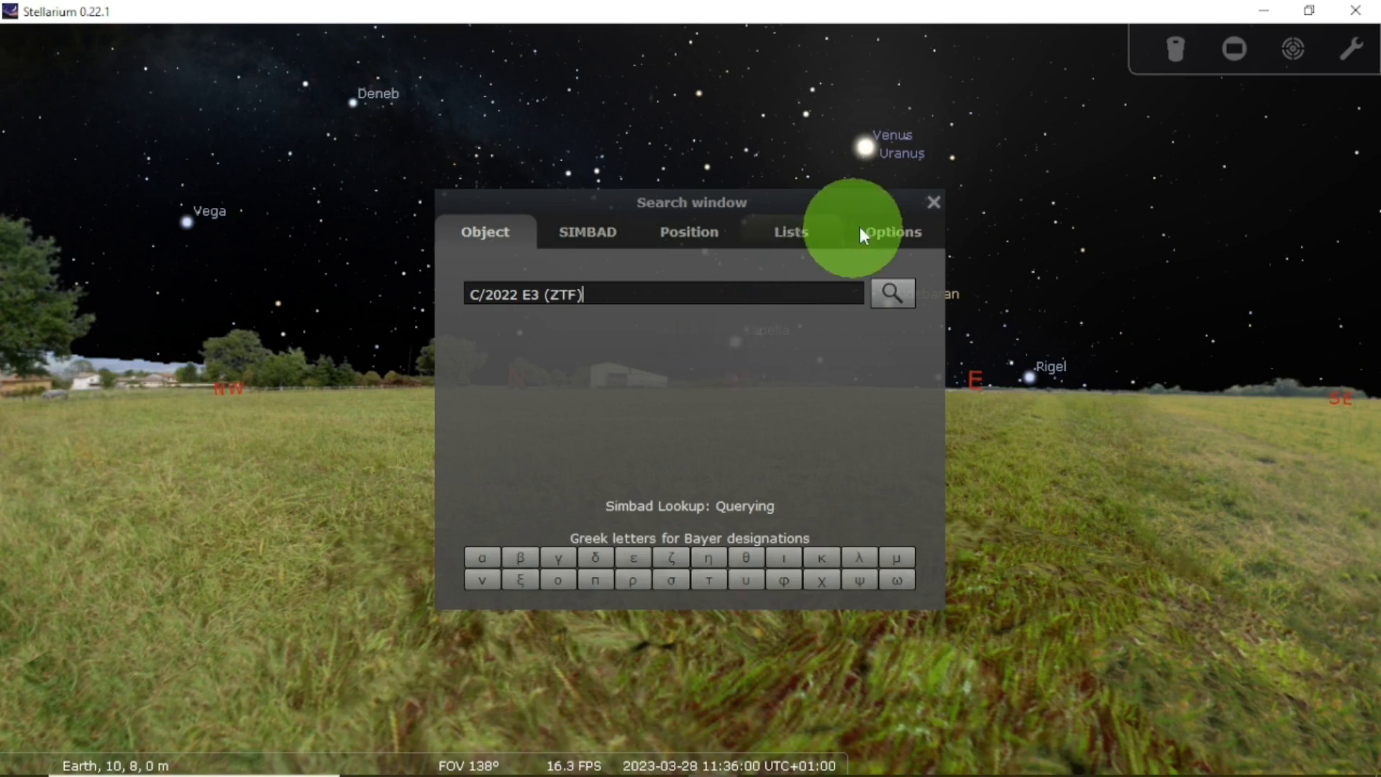
{"action": "left_click", "coordinate": [933, 204]}
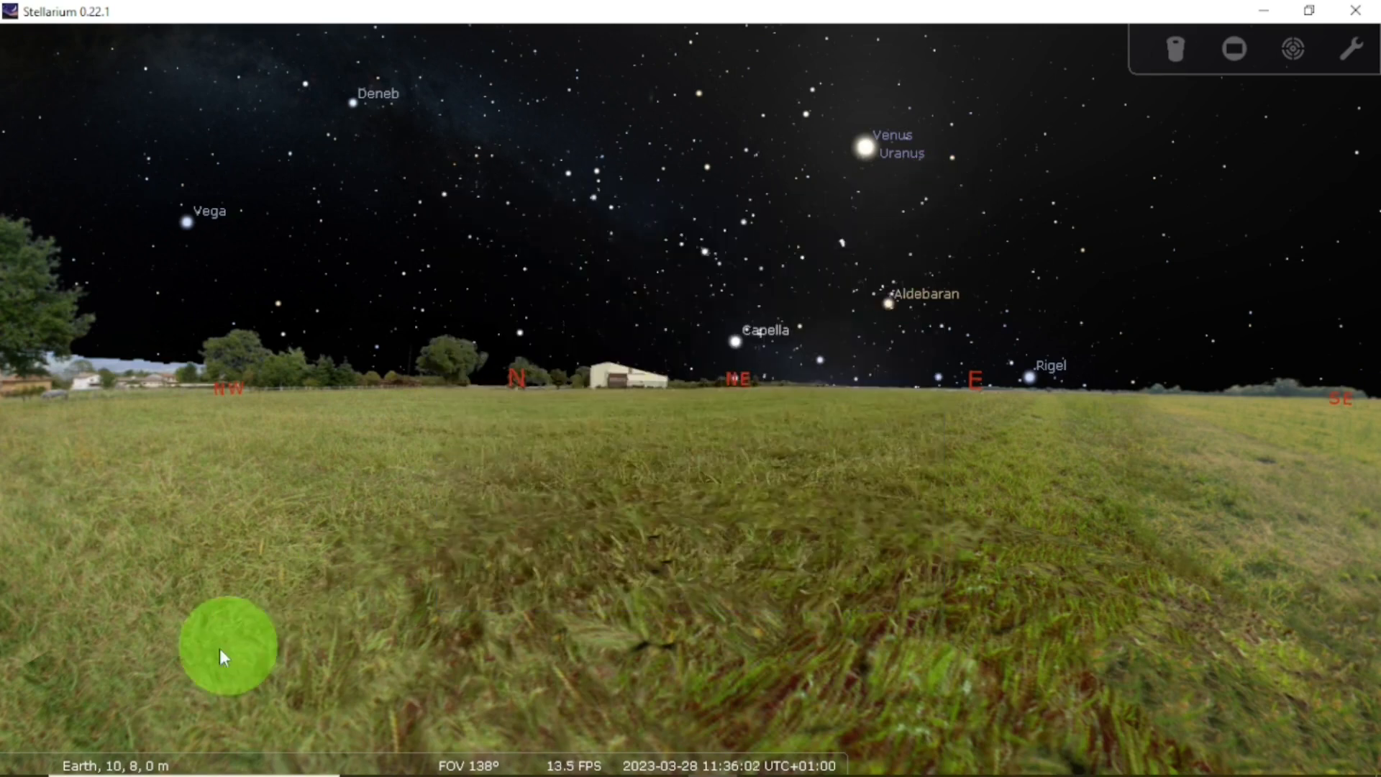
Step: Open the configuration of the Solar System Editor plugin
{"action": "mouse_move", "coordinate": [15, 640]}
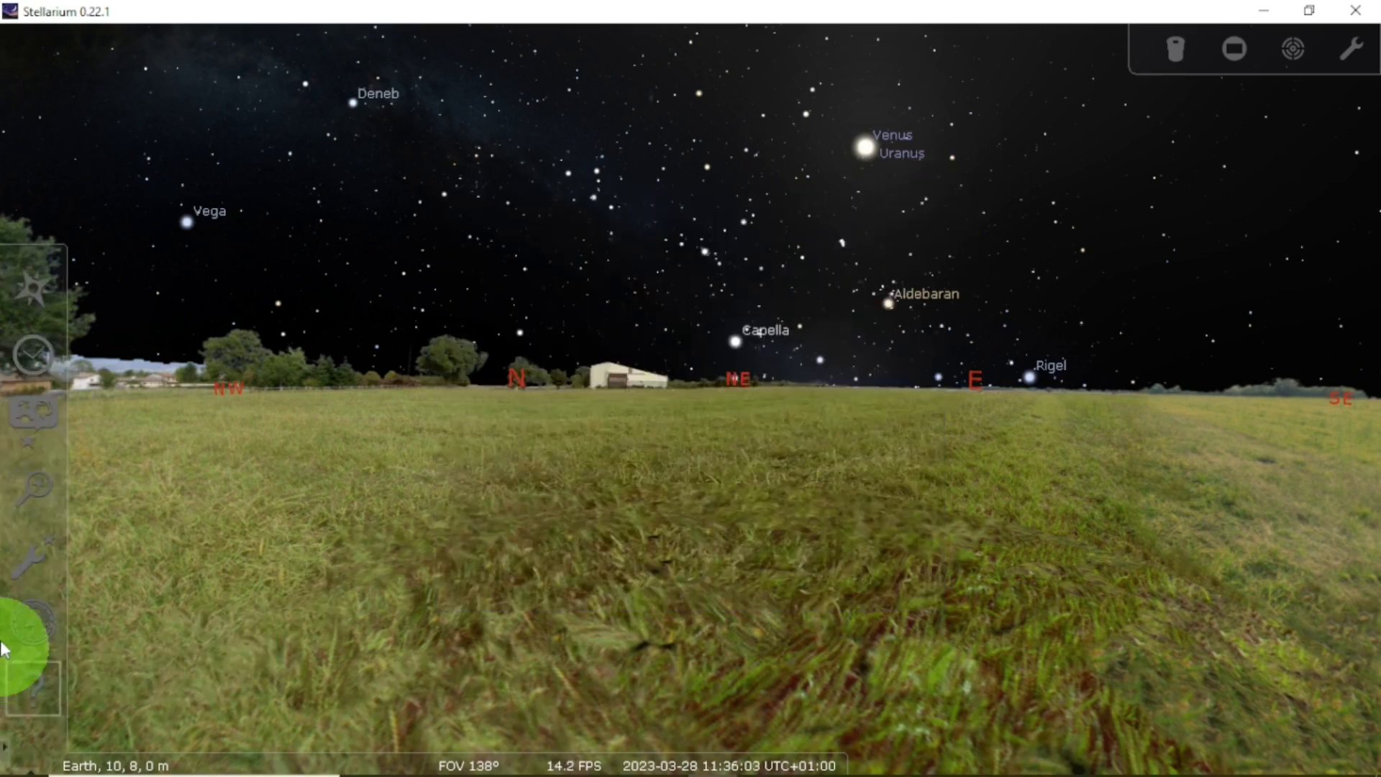
{"action": "left_click", "coordinate": [35, 532]}
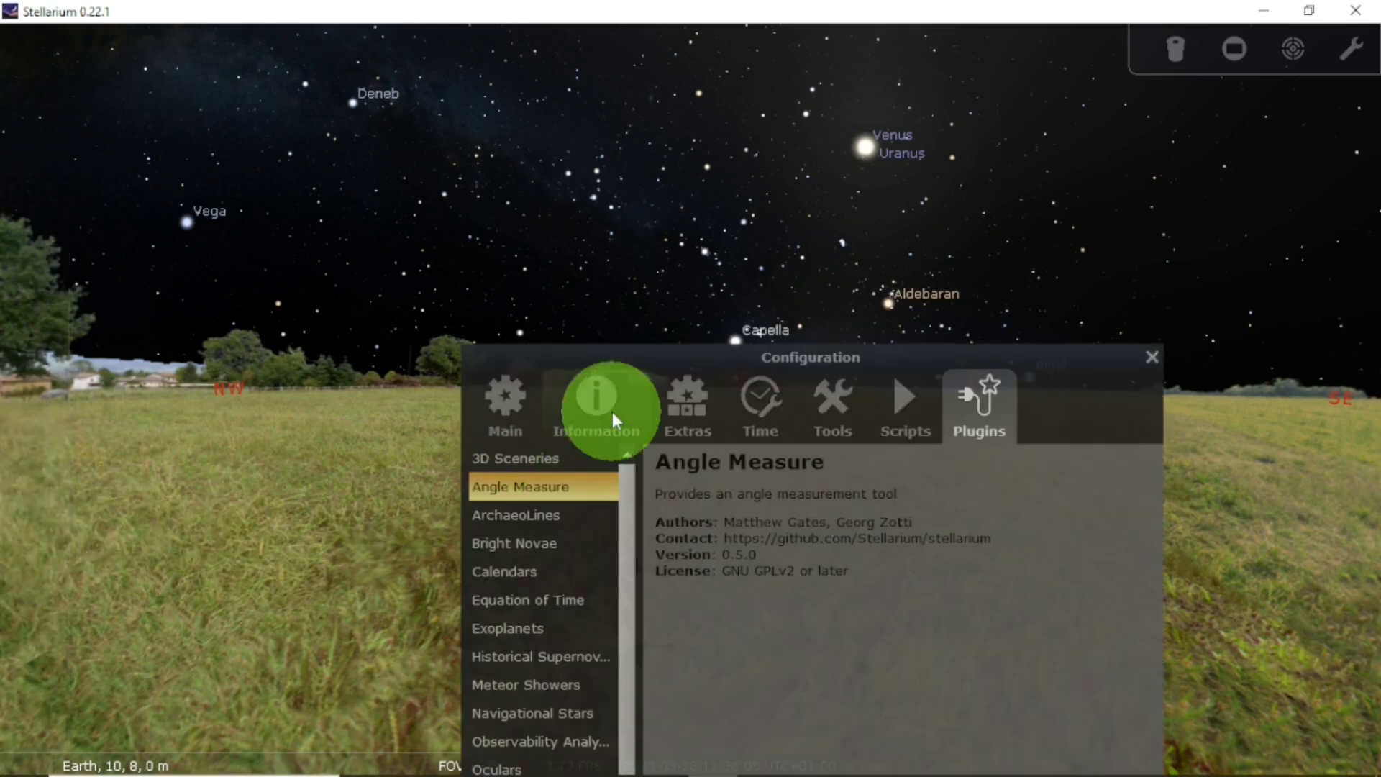
{"action": "left_click_drag", "start_coordinate": [1039, 355], "coordinate": [1013, 102]}
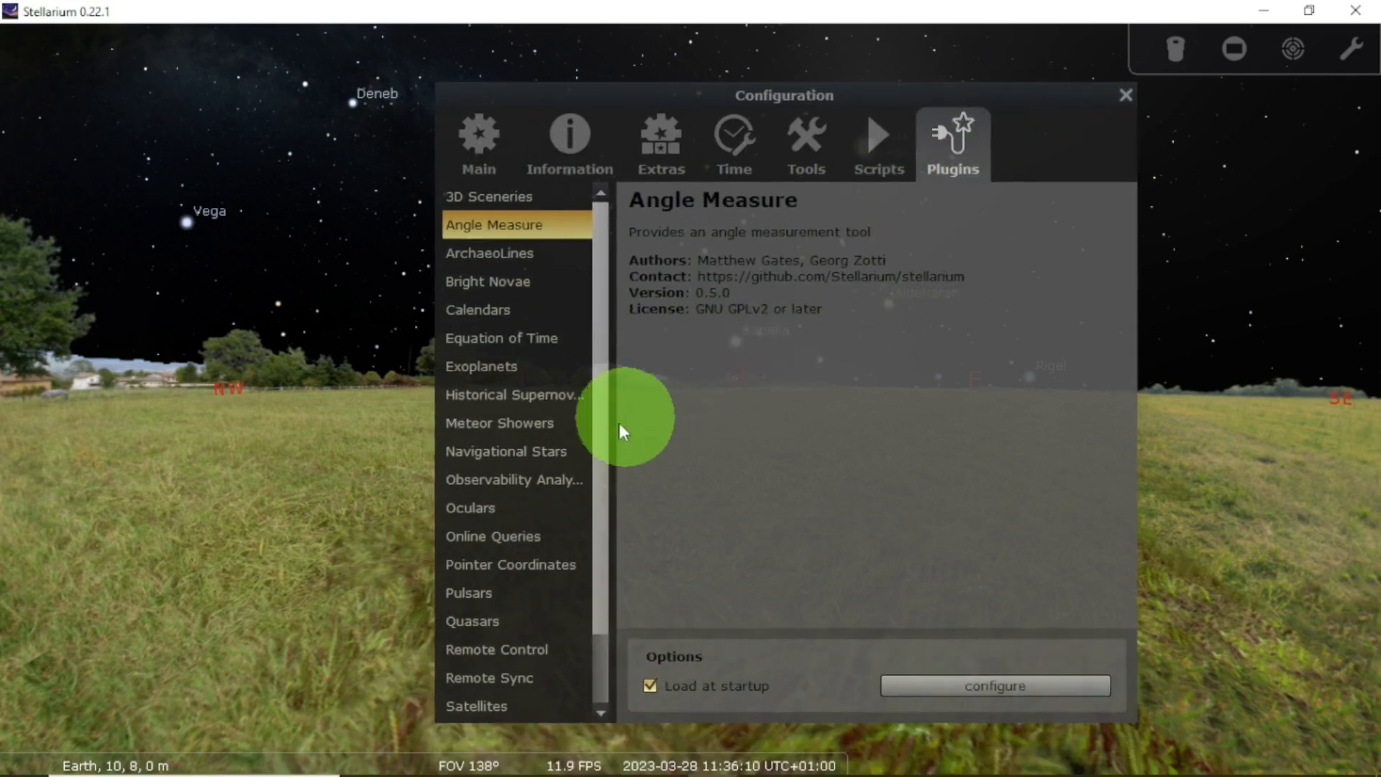
{"action": "left_click_drag", "start_coordinate": [606, 439], "coordinate": [603, 541]}
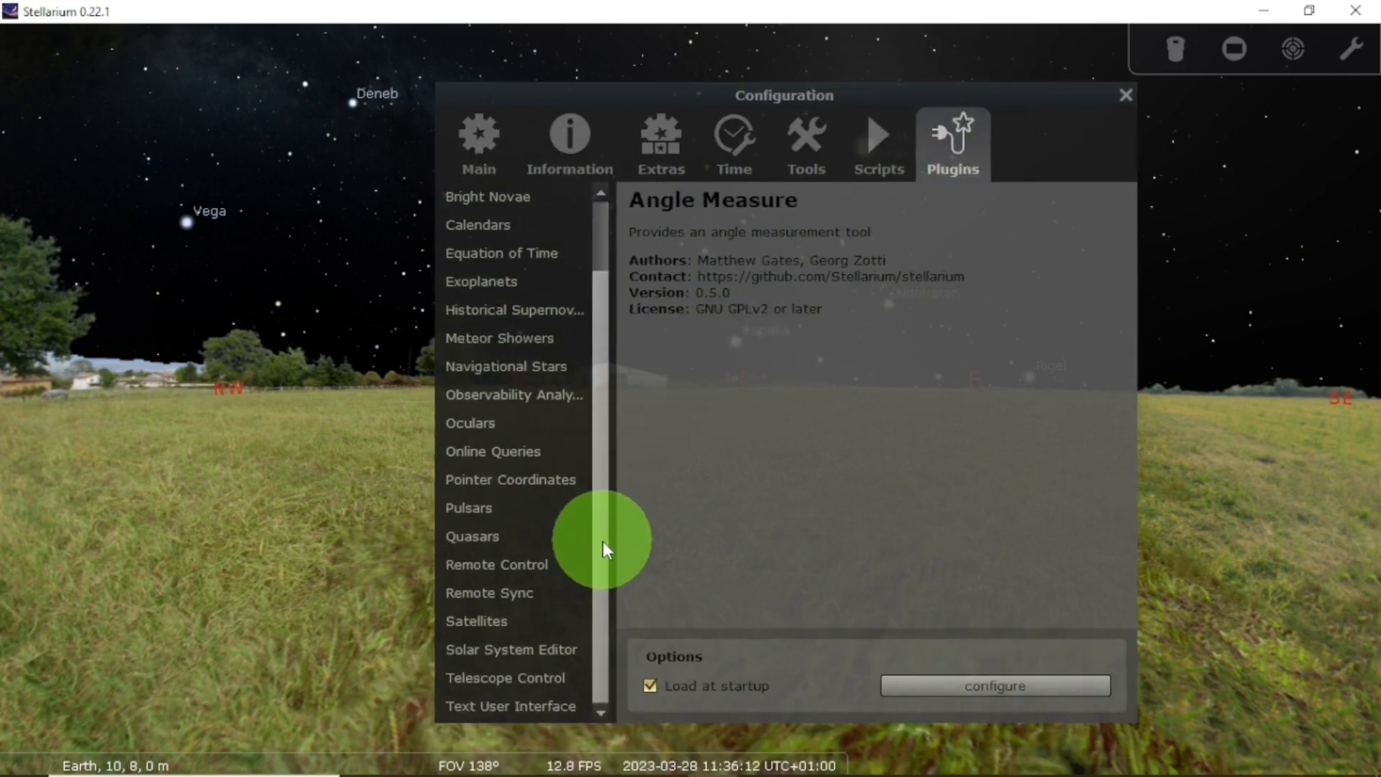
{"action": "left_click", "coordinate": [553, 648]}
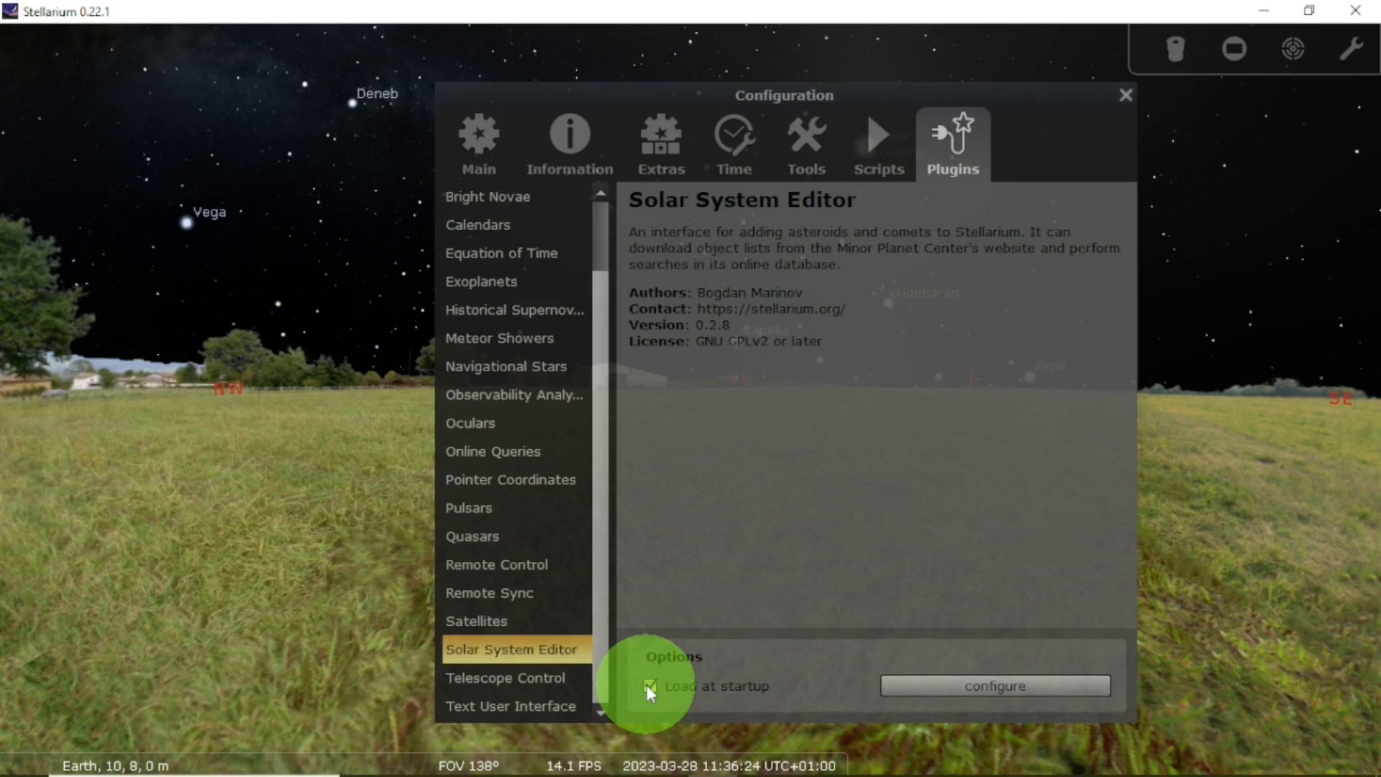
{"action": "left_click", "coordinate": [924, 684]}
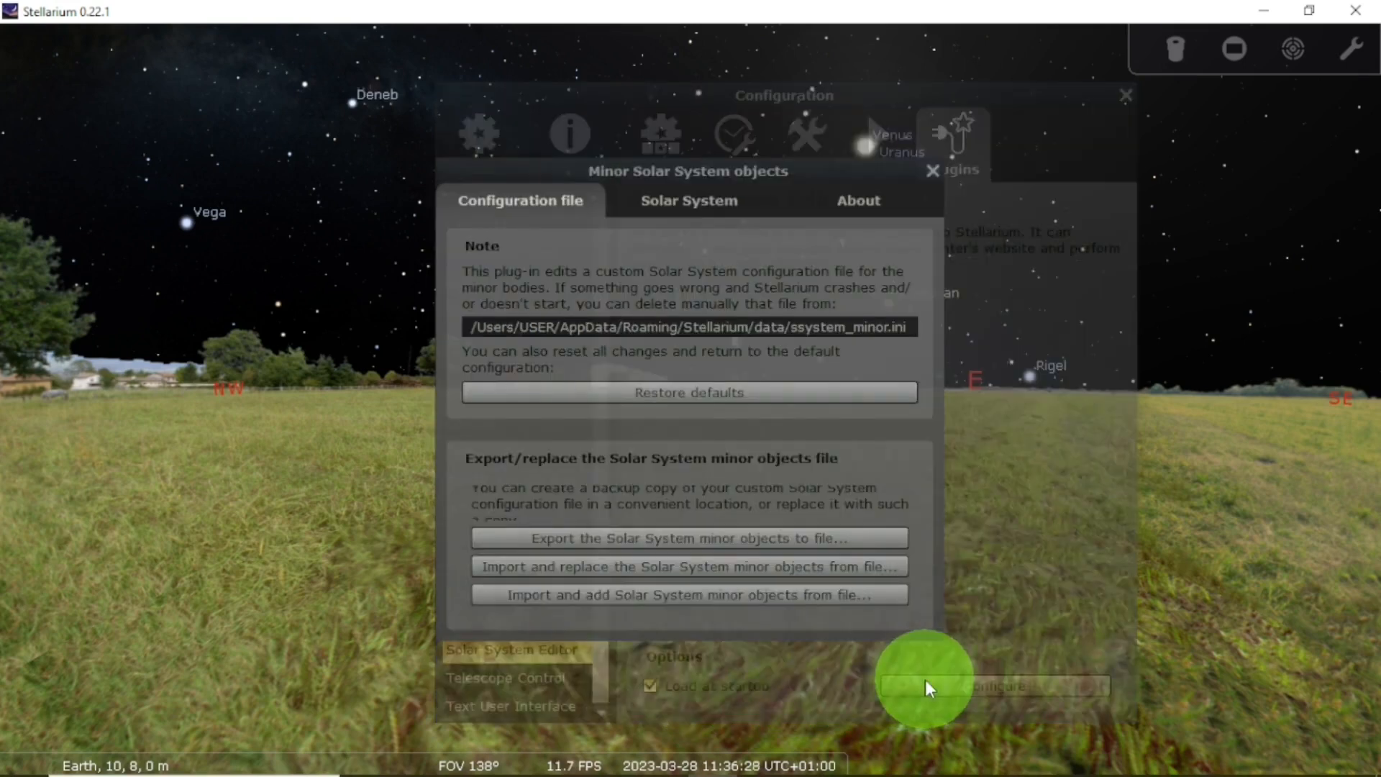
Step: Look through the list of minor Solar System objects for the comets already loaded
{"action": "left_click", "coordinate": [698, 201]}
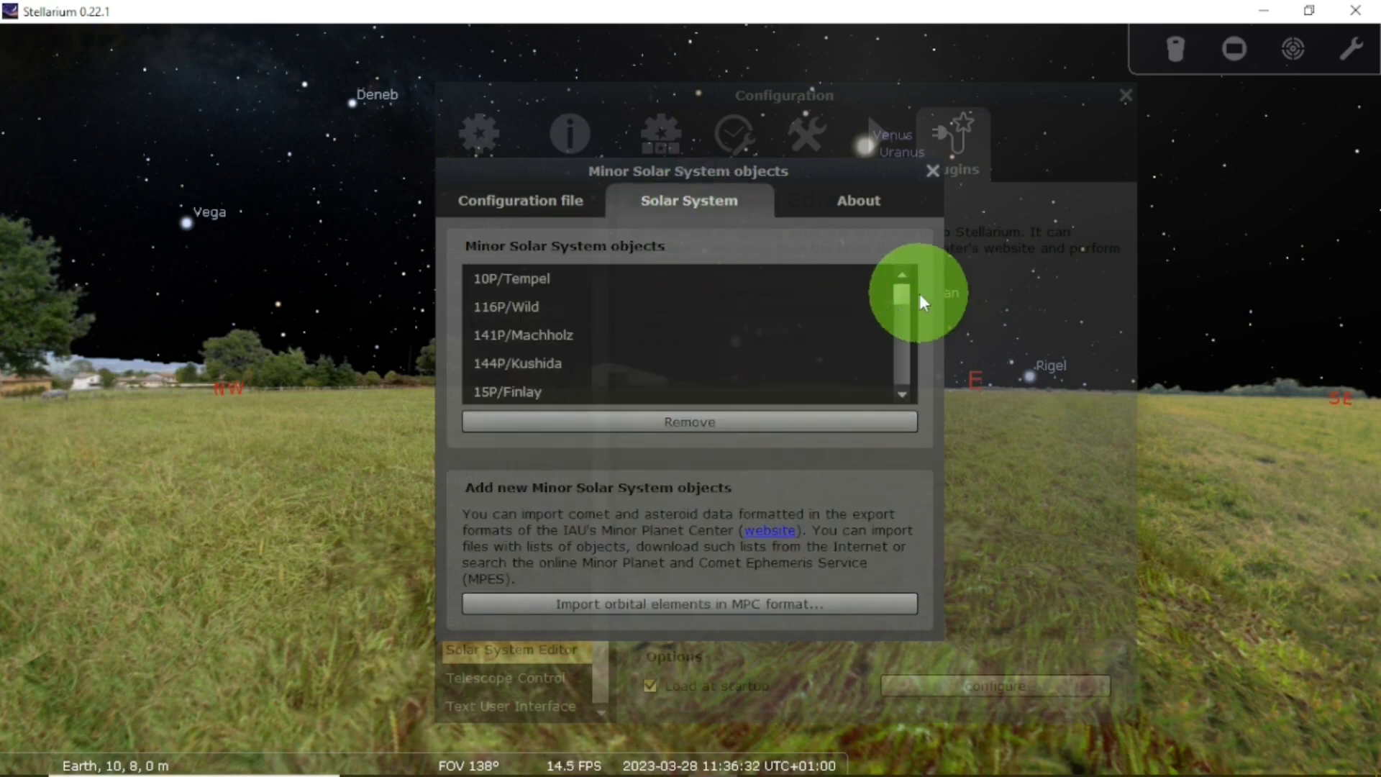
{"action": "left_click_drag", "start_coordinate": [902, 289], "coordinate": [906, 359]}
{"action": "left_click_drag", "start_coordinate": [905, 381], "coordinate": [904, 288]}
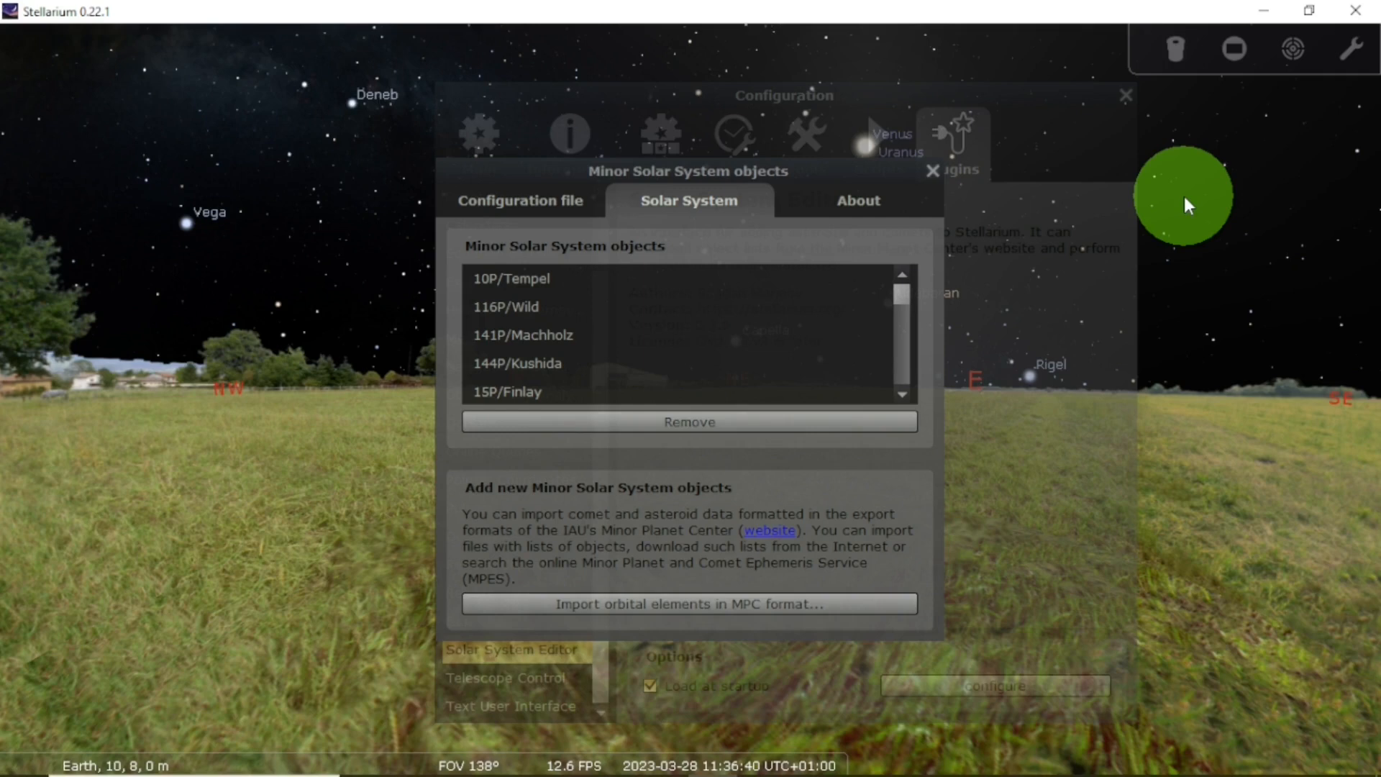
{"action": "left_click_drag", "start_coordinate": [903, 293], "coordinate": [903, 321]}
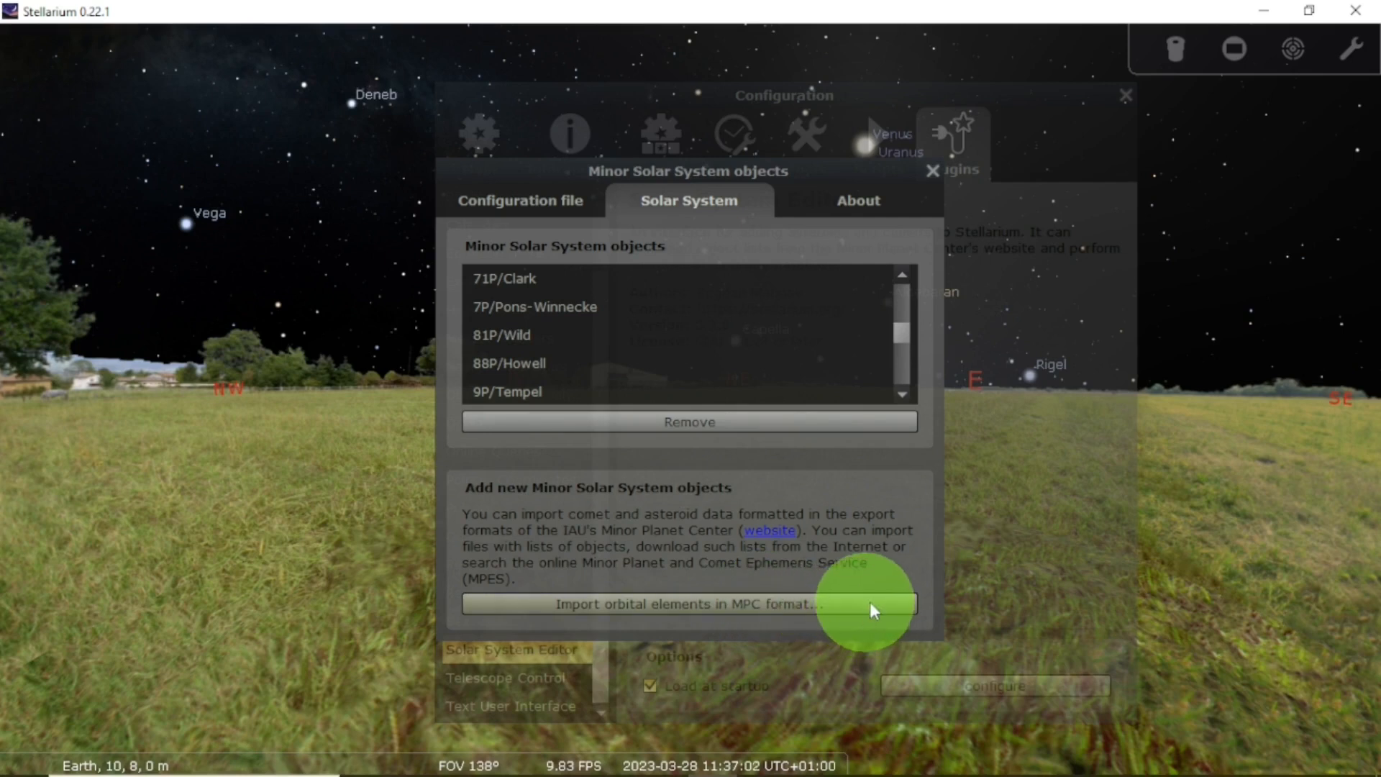
Step: Import orbital elements for comets in MPC format, downloading them from MPC's list of observable comets
{"action": "left_click", "coordinate": [804, 603]}
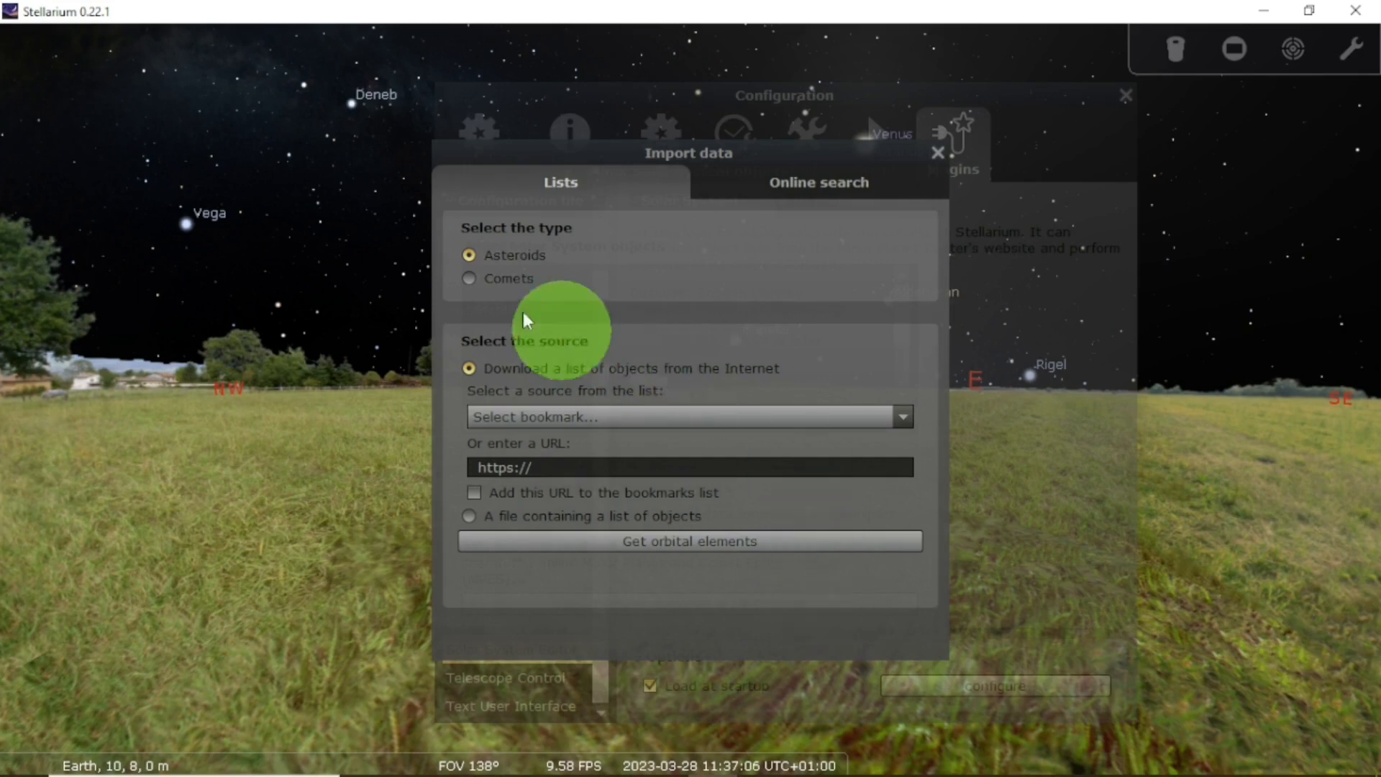
{"action": "left_click", "coordinate": [469, 280]}
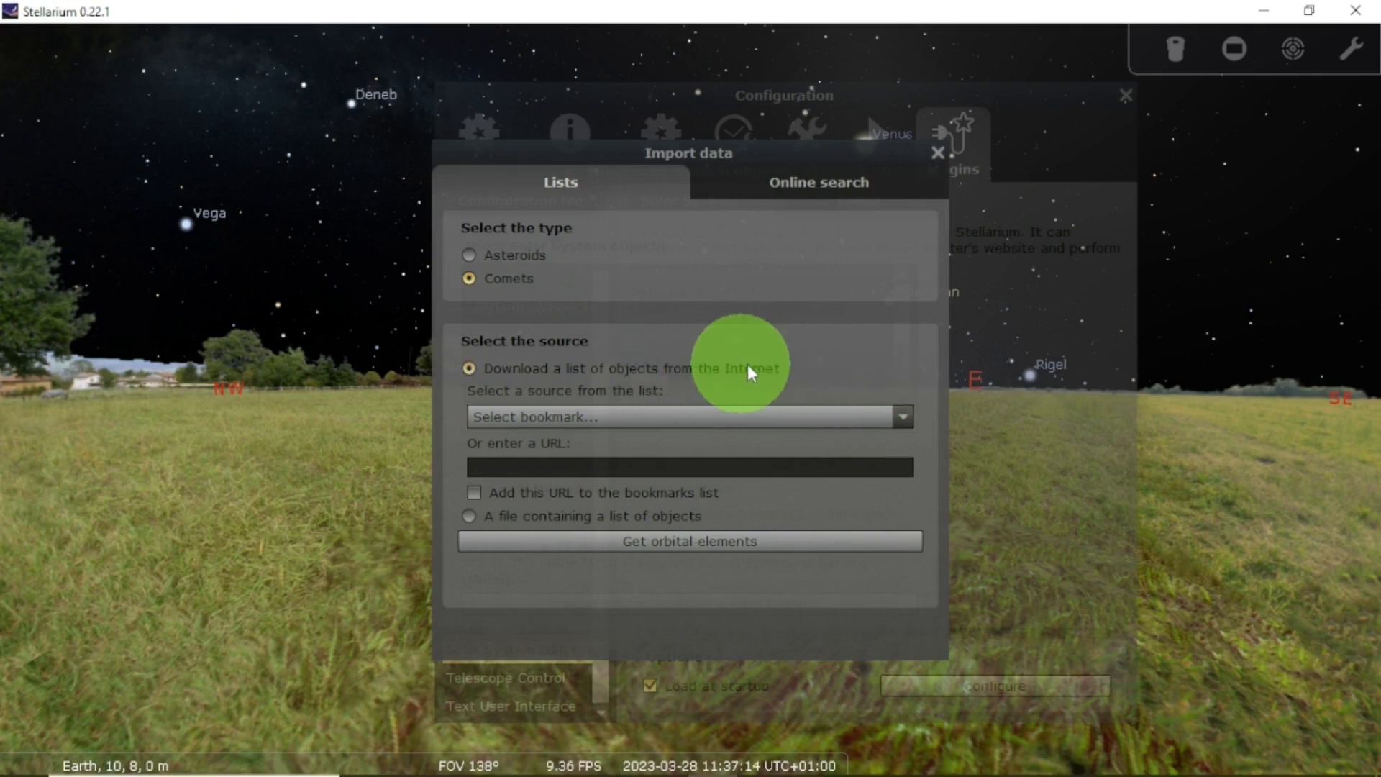
{"action": "left_click", "coordinate": [904, 417]}
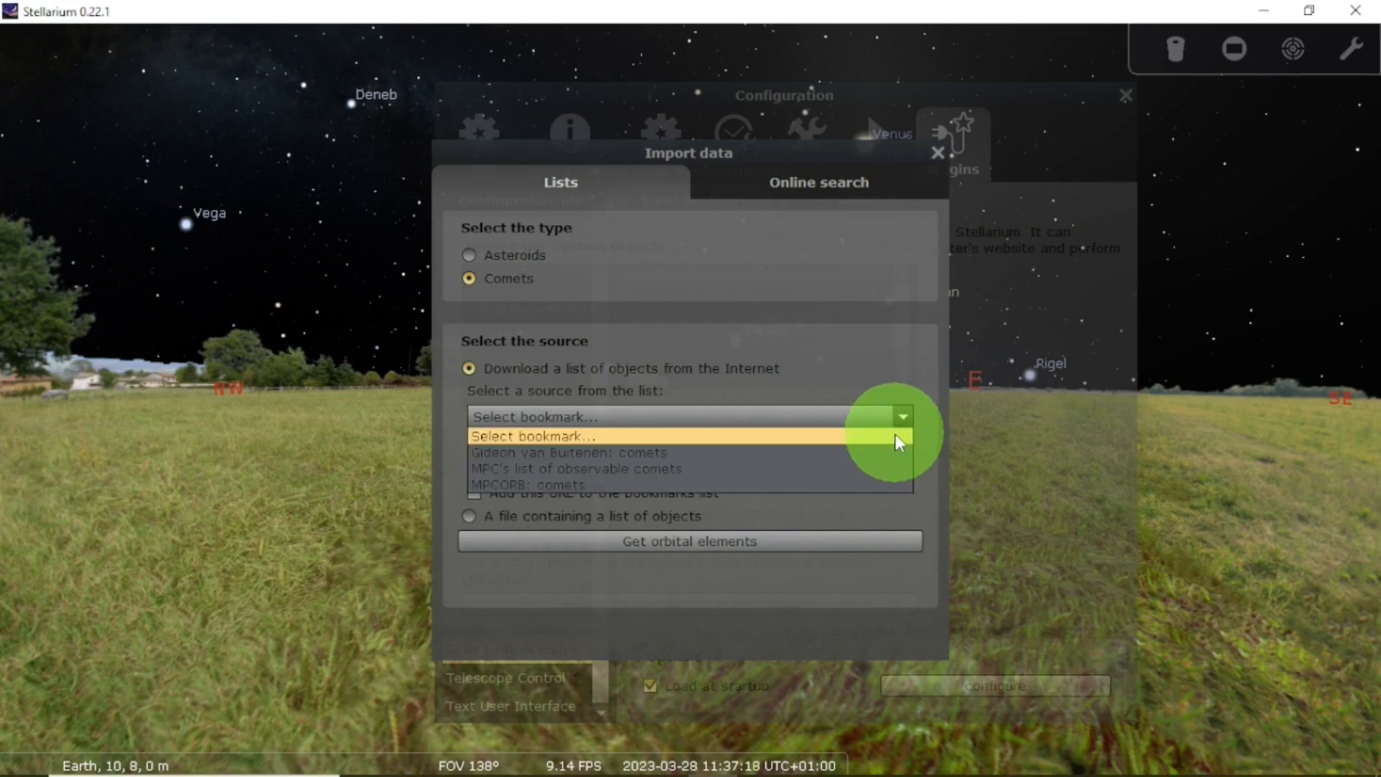
{"action": "left_click", "coordinate": [892, 471]}
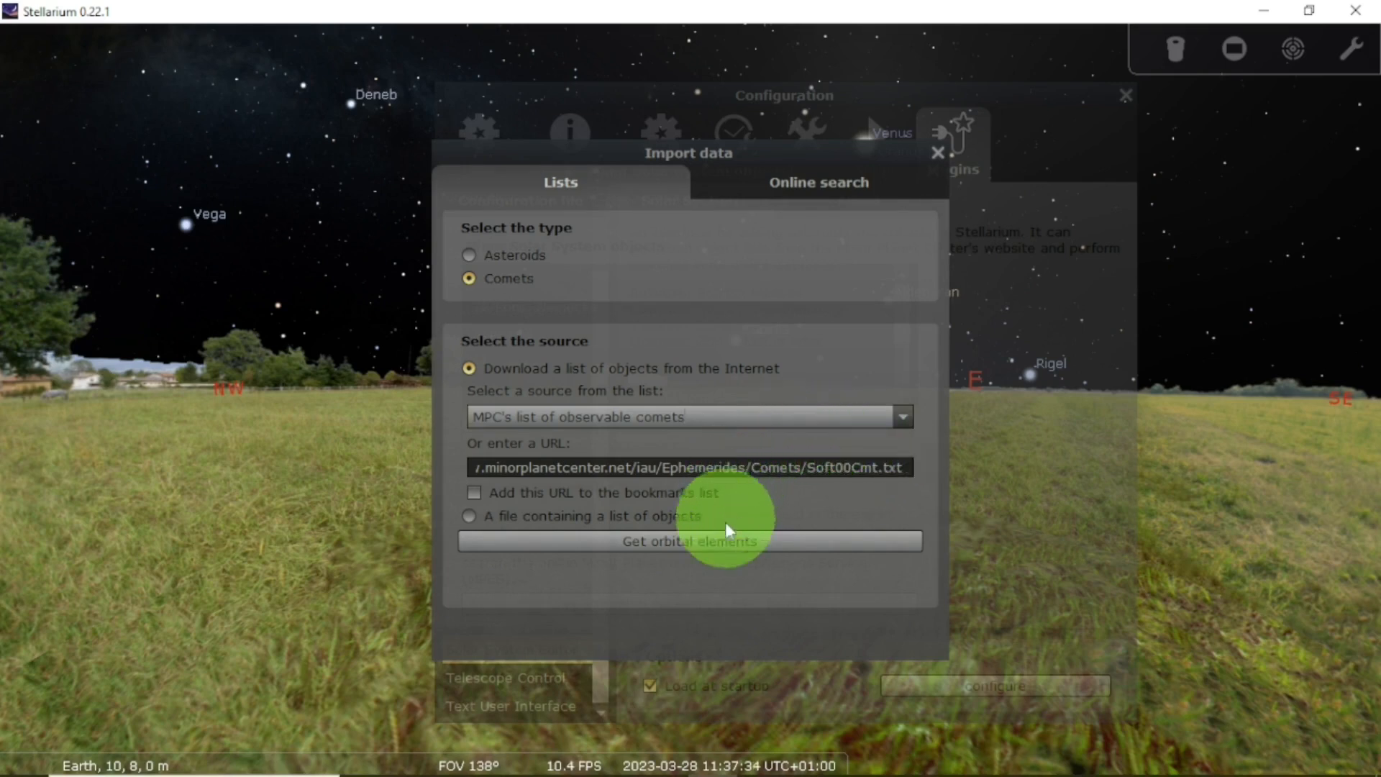
{"action": "left_click", "coordinate": [787, 542]}
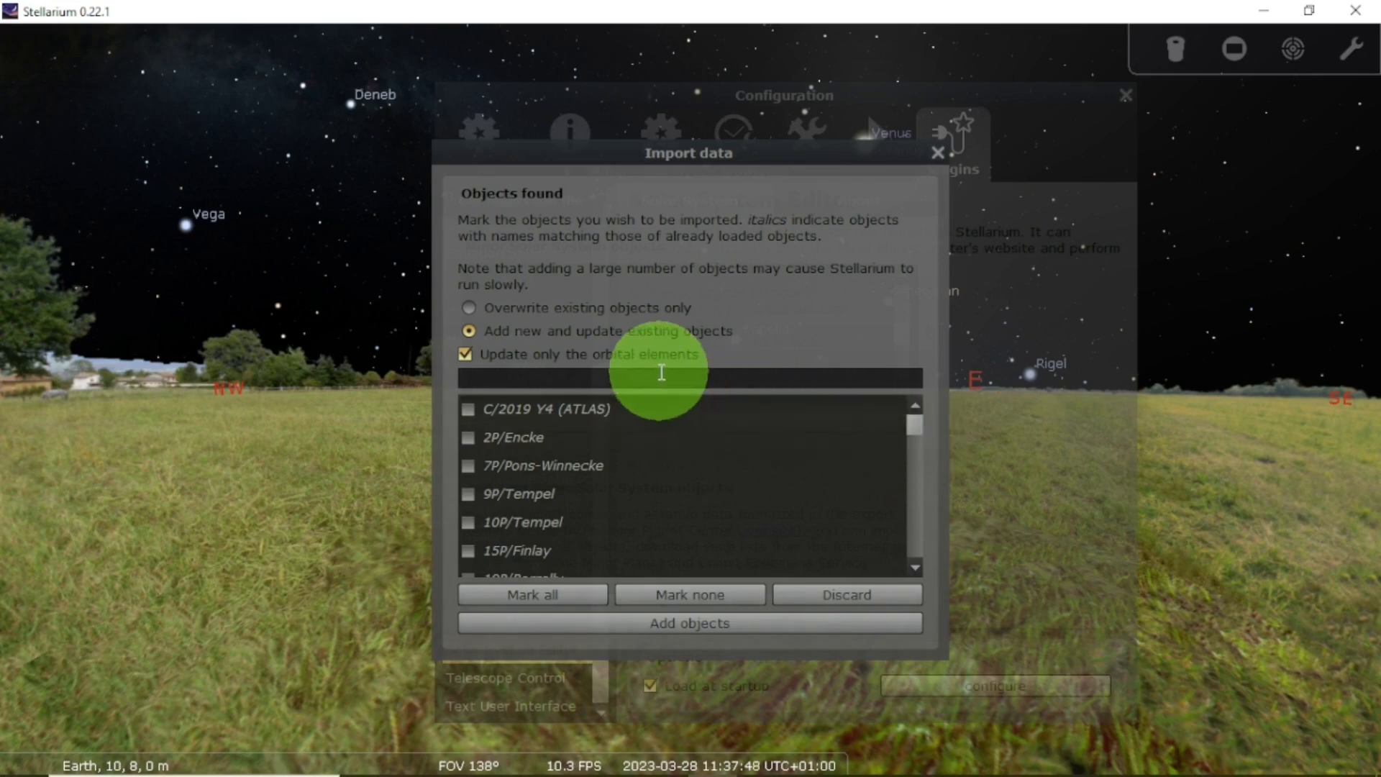
Step: Filter the found comets by "c/2022 E" and mark C/2022 E3 (ZTF) for import
{"action": "type", "text": "c"}
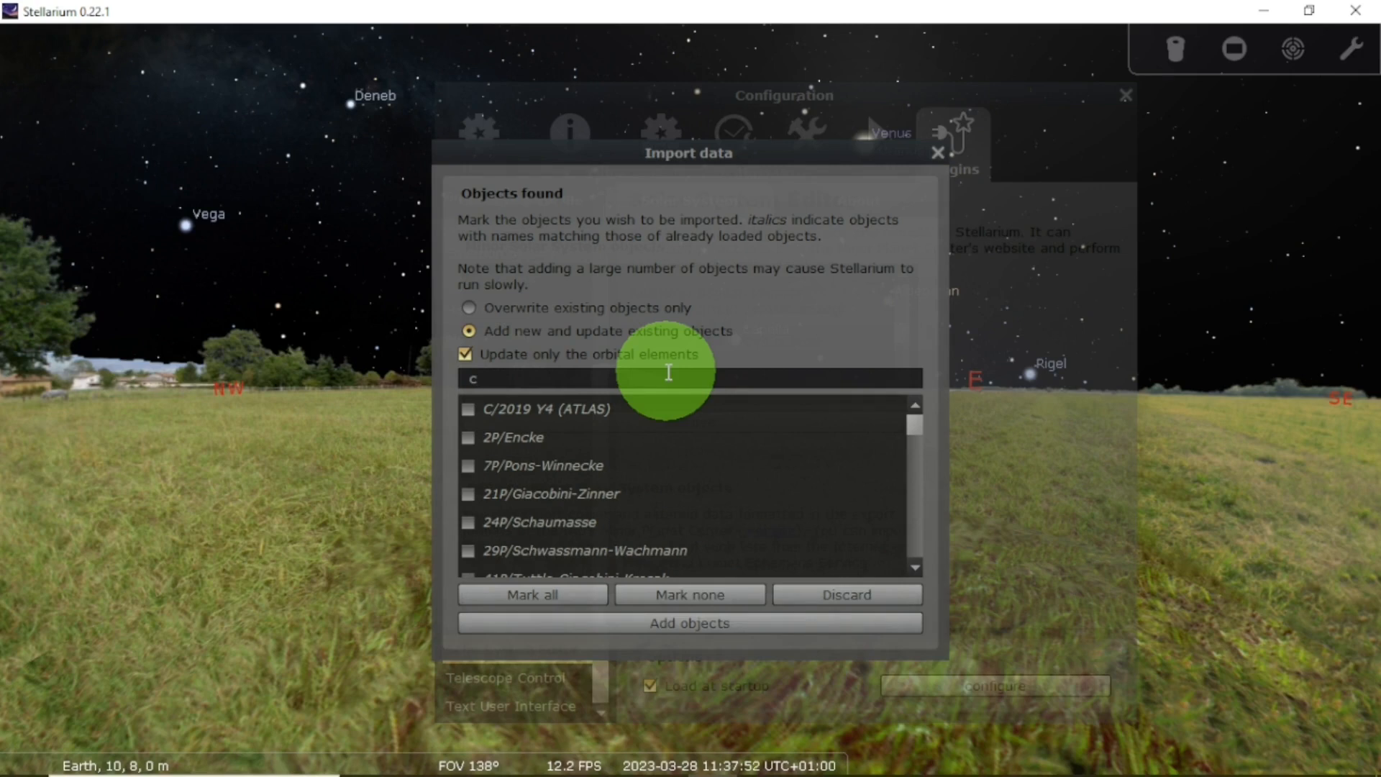
{"action": "type", "text": "/"}
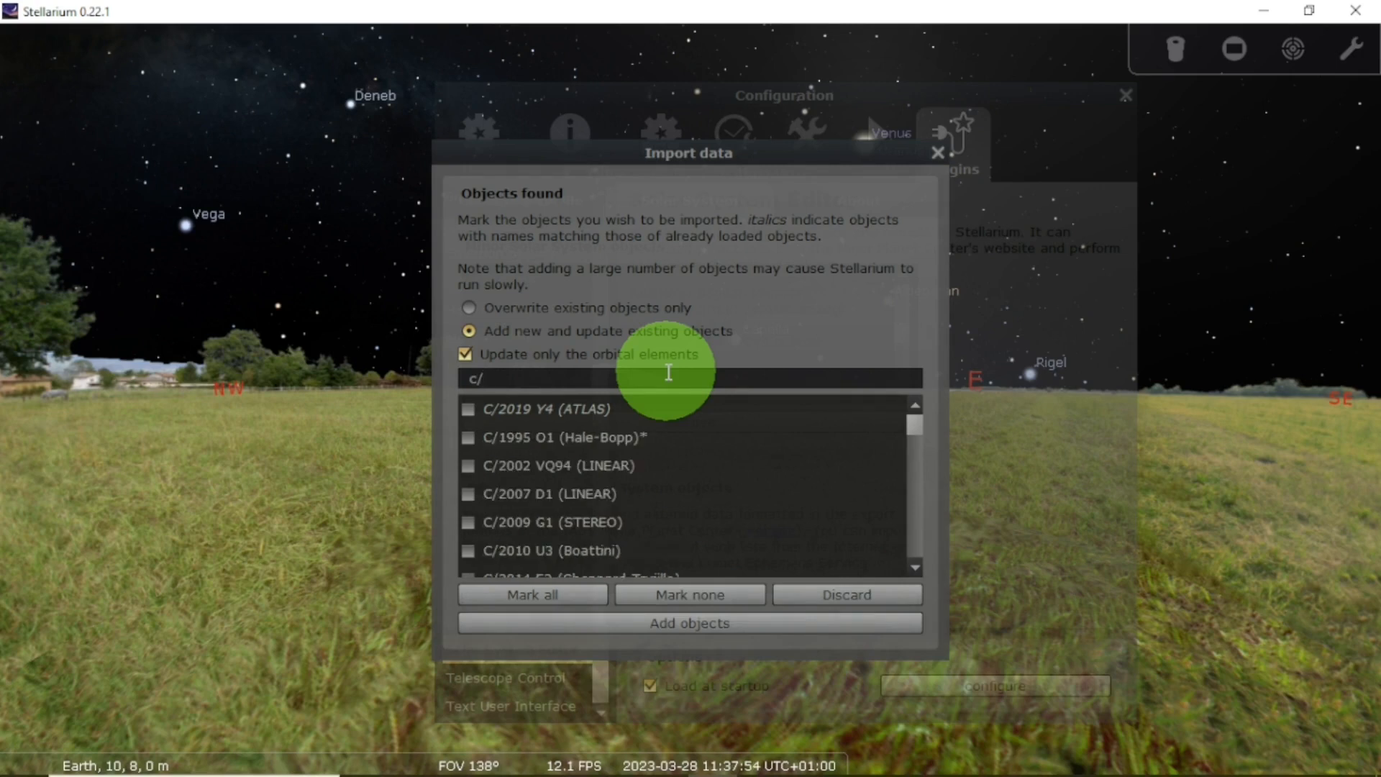
{"action": "type", "text": "20"}
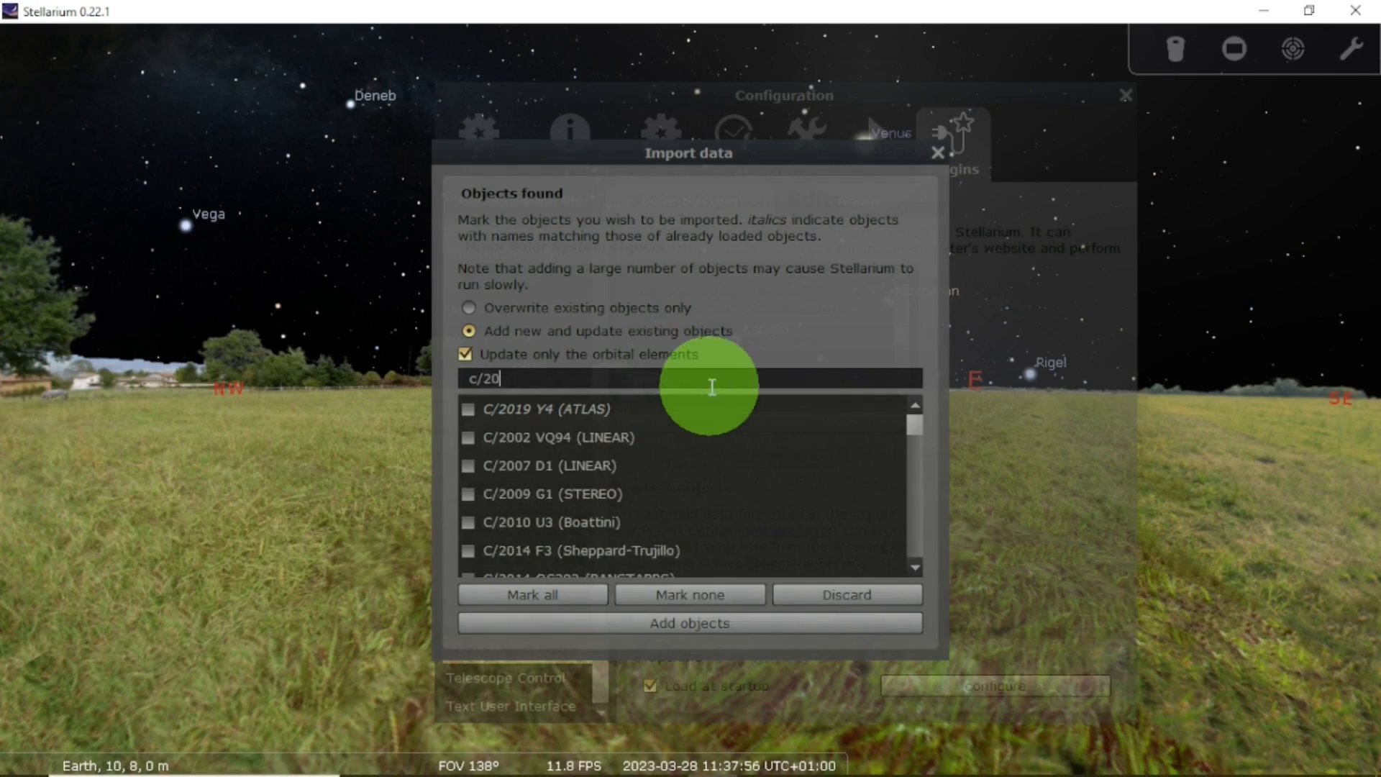
{"action": "mouse_move", "coordinate": [504, 771]}
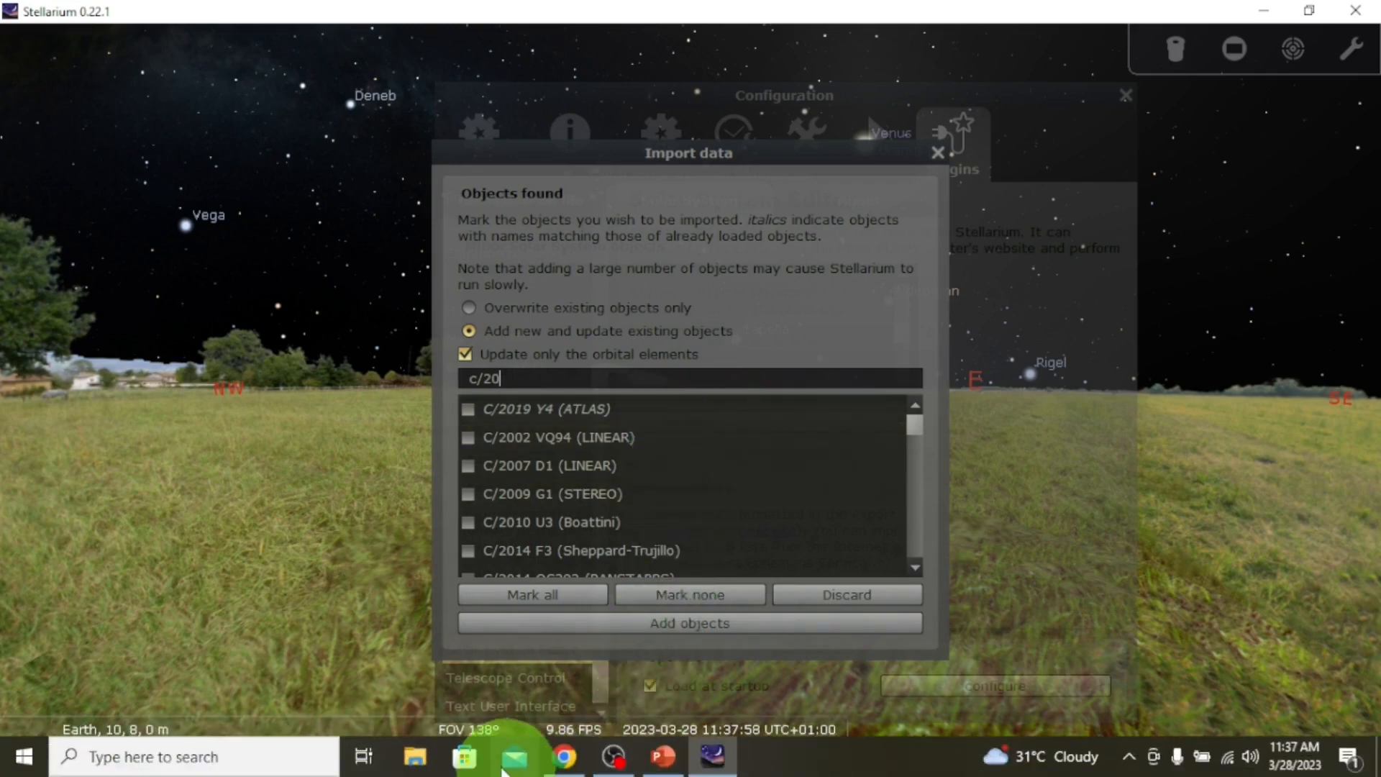
{"action": "mouse_move", "coordinate": [562, 755]}
{"action": "mouse_move", "coordinate": [568, 704]}
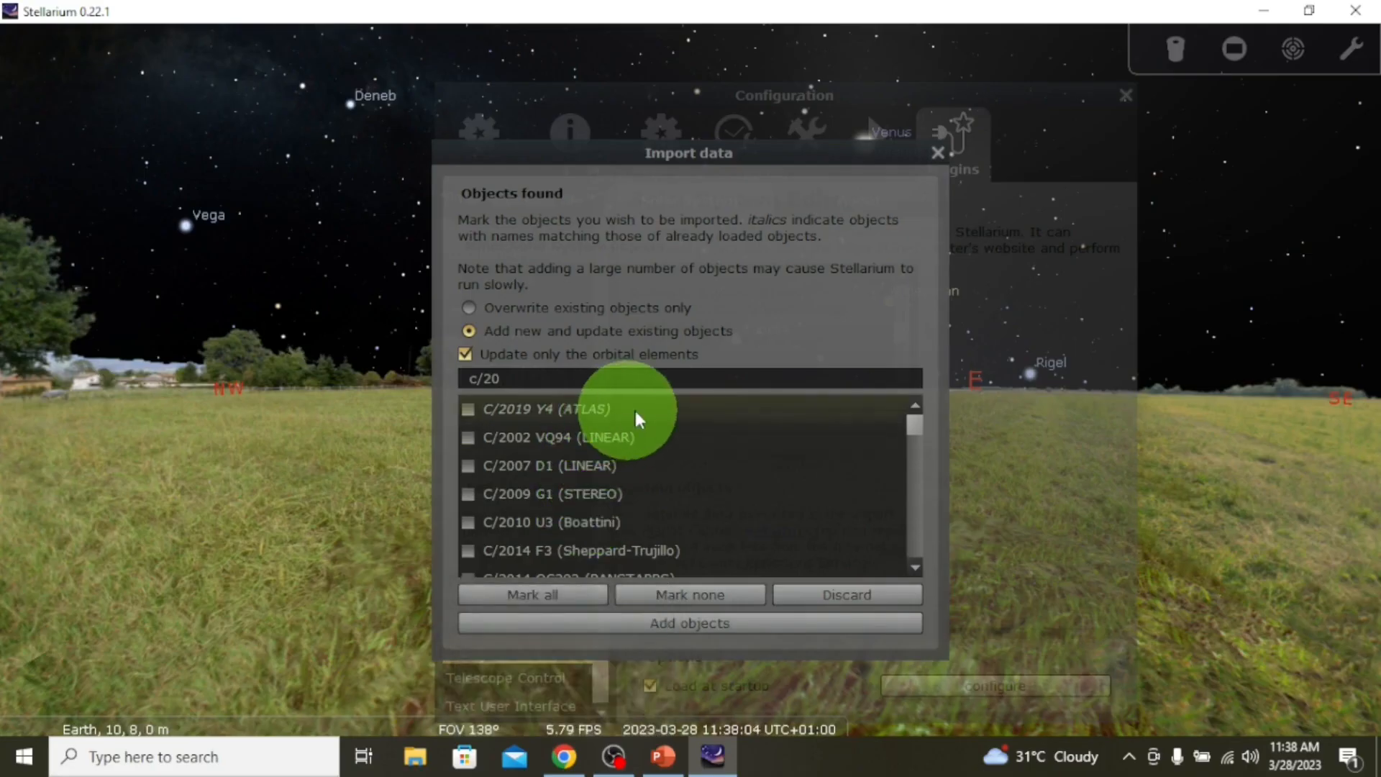
{"action": "type", "text": "22"}
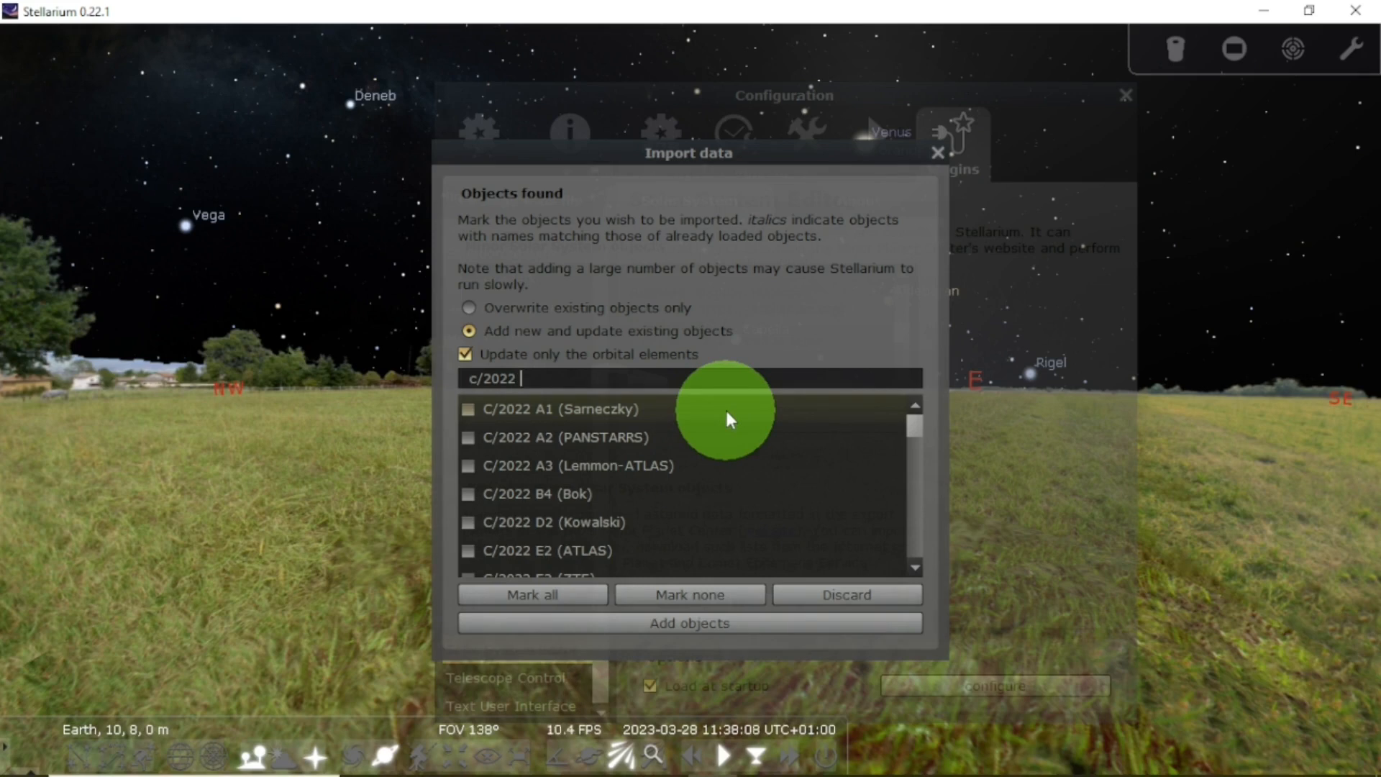
{"action": "type", "text": " E"}
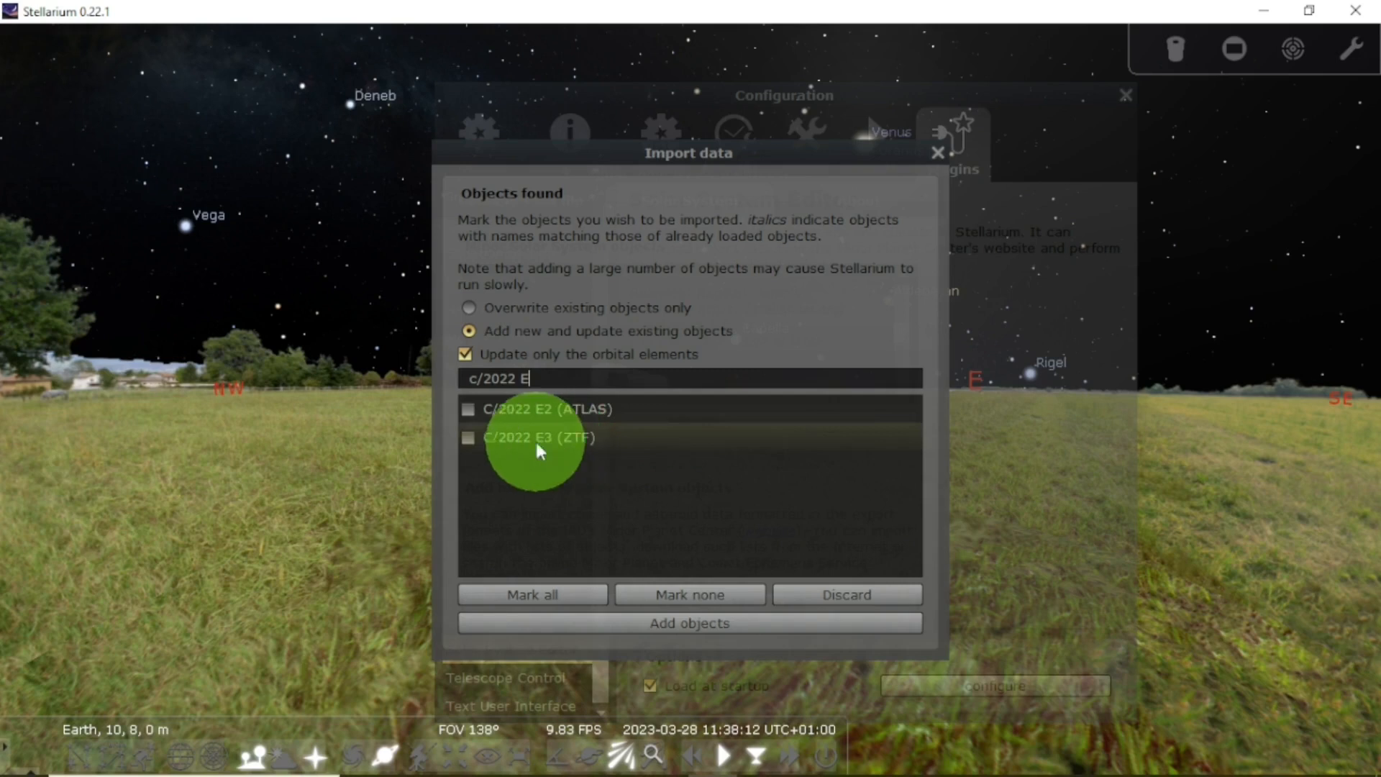
{"action": "left_click", "coordinate": [467, 437]}
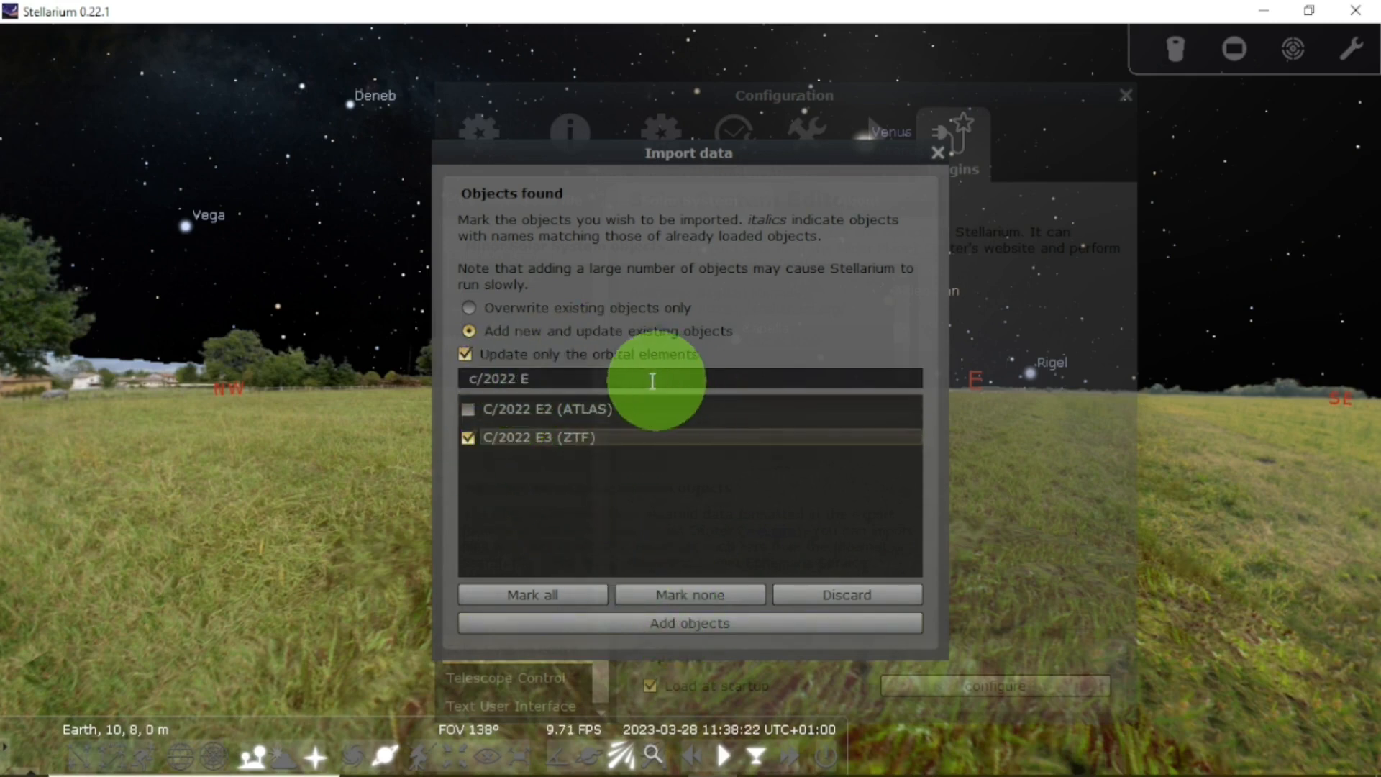
Step: Clear the filter, mark all found comets for import, and look through the full list
{"action": "left_click", "coordinate": [582, 379]}
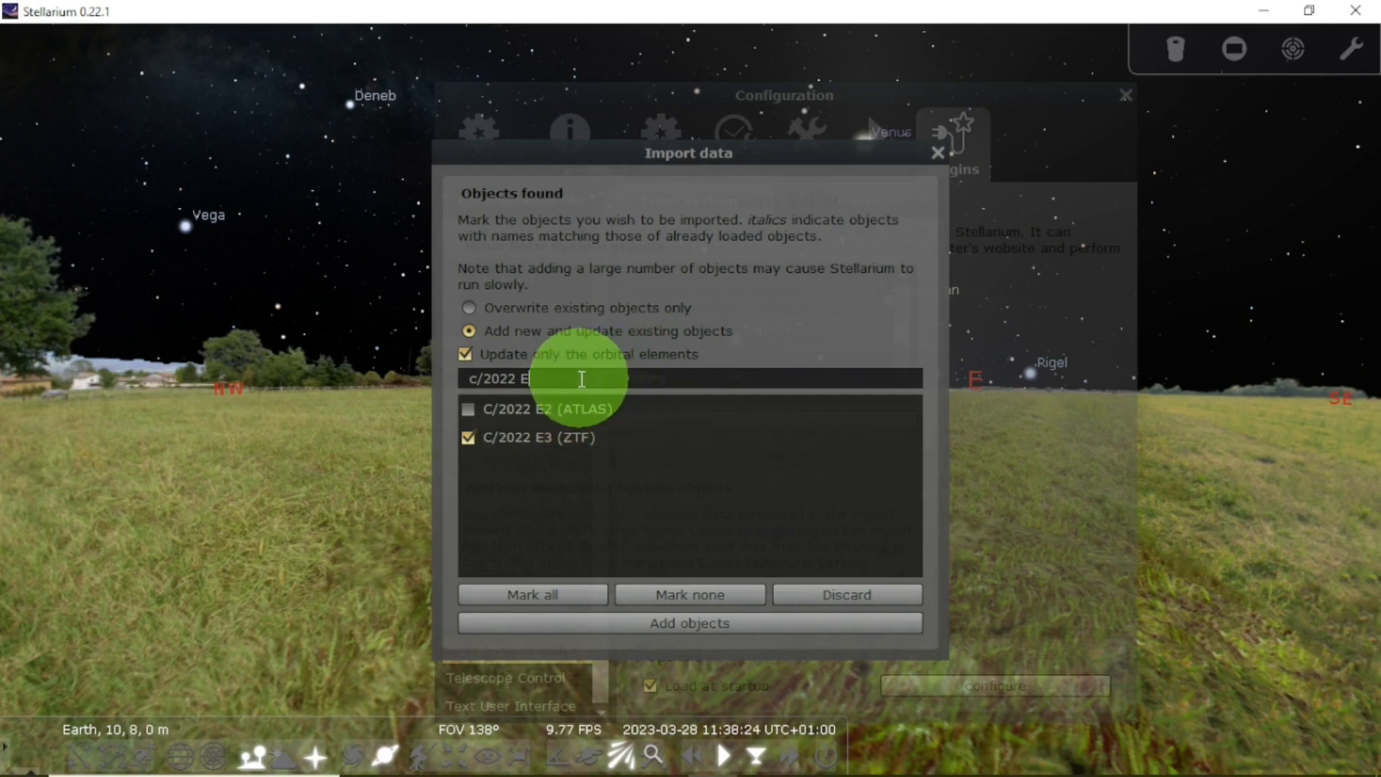
{"action": "key", "text": "BackSpace"}
{"action": "key", "text": "BackSpace"}
{"action": "key", "text": "BackSpace"}
{"action": "key", "text": "BackSpace"}
{"action": "key", "text": "BackSpace"}
{"action": "key", "text": "BackSpace"}
{"action": "key", "text": "BackSpace"}
{"action": "key", "text": "BackSpace"}
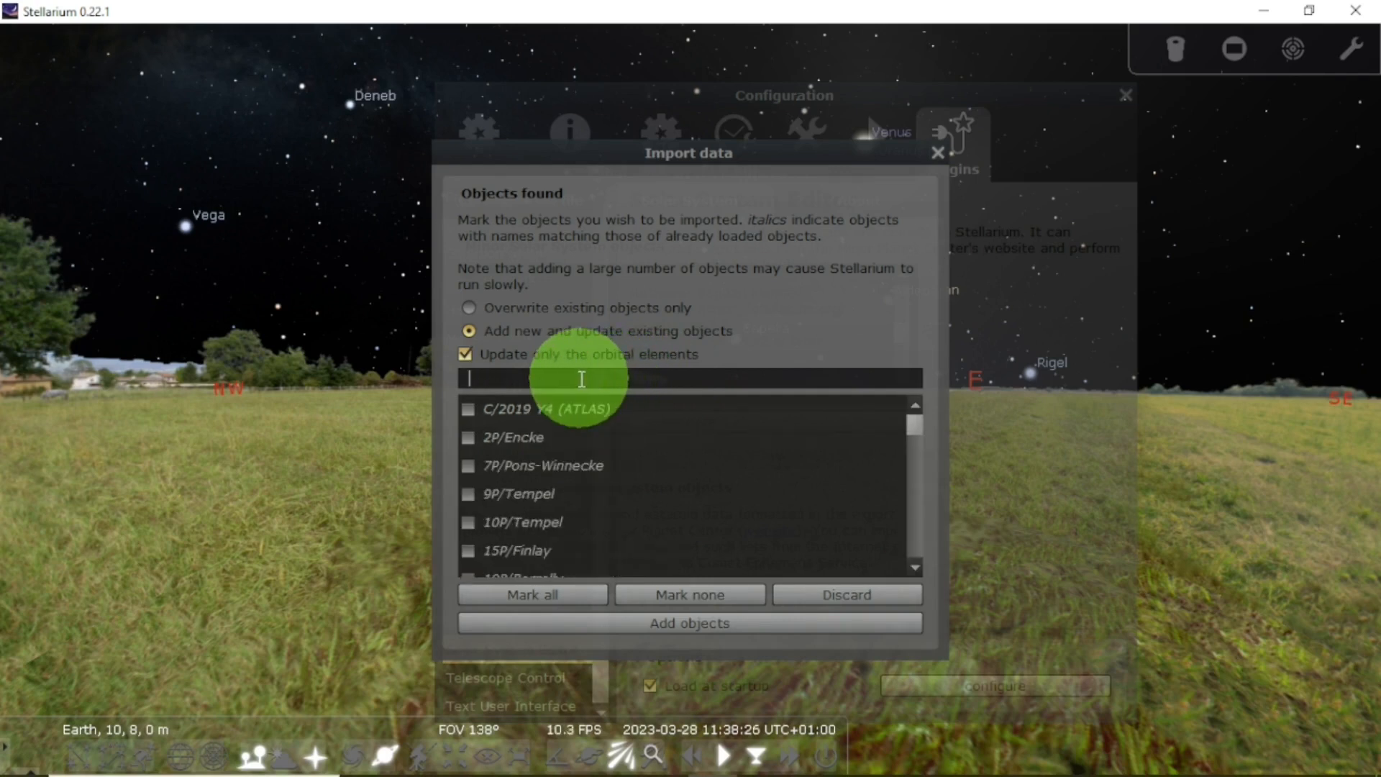
{"action": "left_click", "coordinate": [578, 586]}
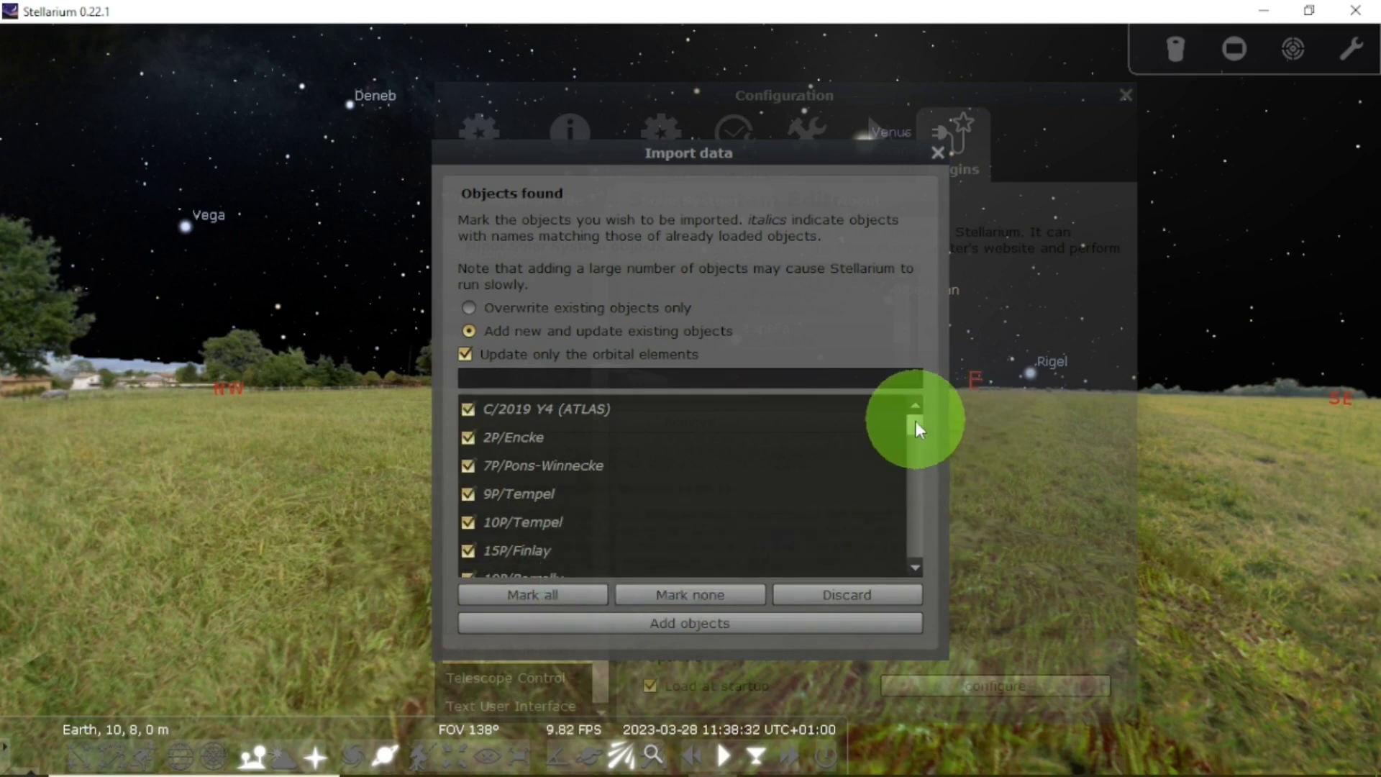
{"action": "left_click_drag", "start_coordinate": [913, 422], "coordinate": [905, 543]}
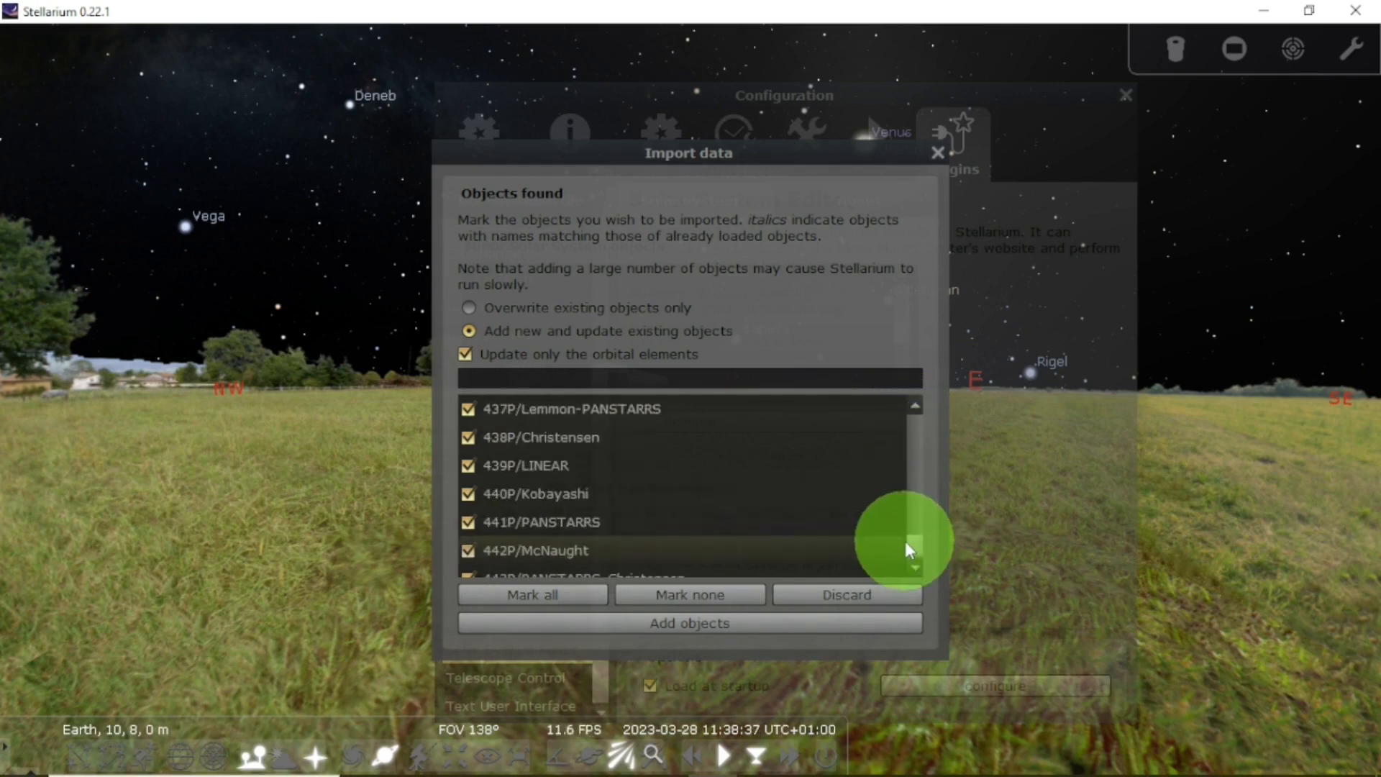
Step: Filter the found comets by "C/2022 E" and unmark C/2022 E2 (ATLAS)
{"action": "left_click", "coordinate": [663, 378]}
{"action": "type", "text": "c"}
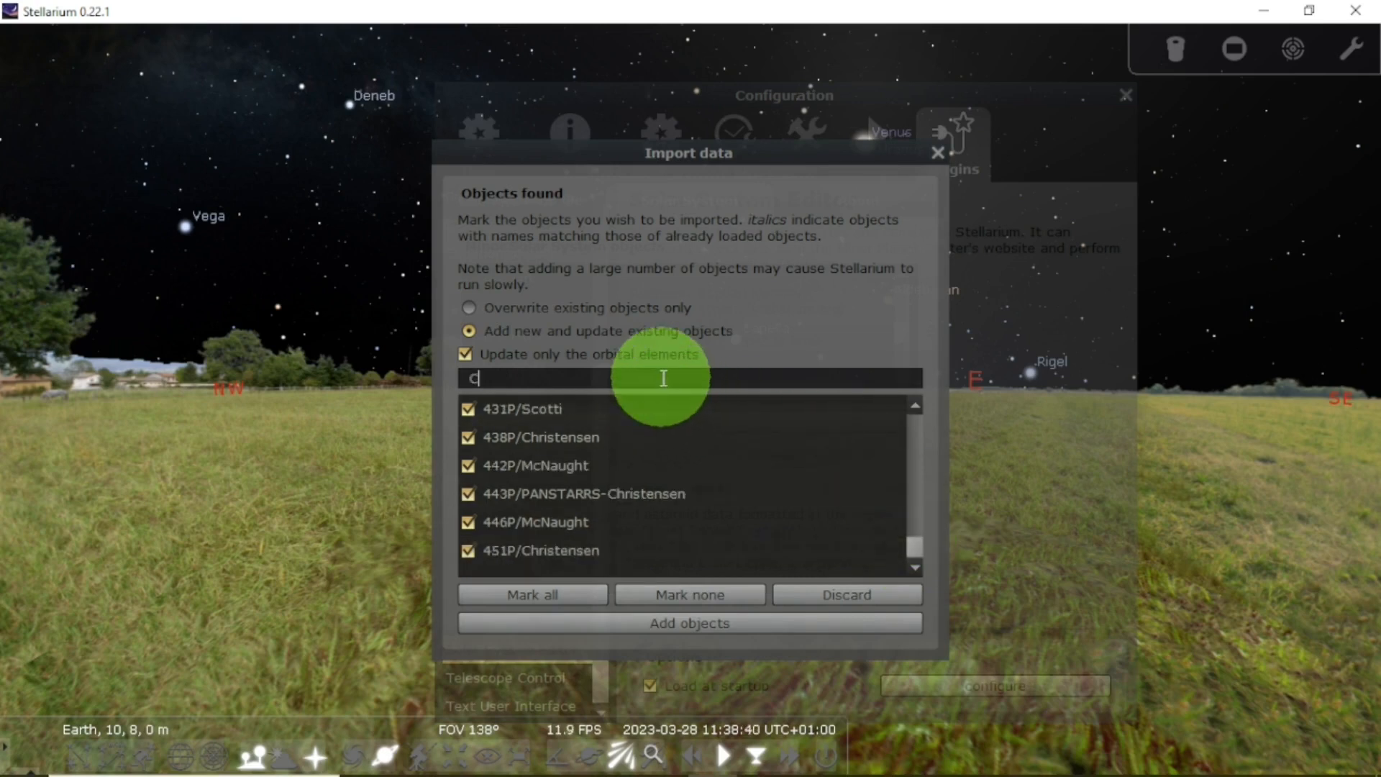
{"action": "type", "text": "/"}
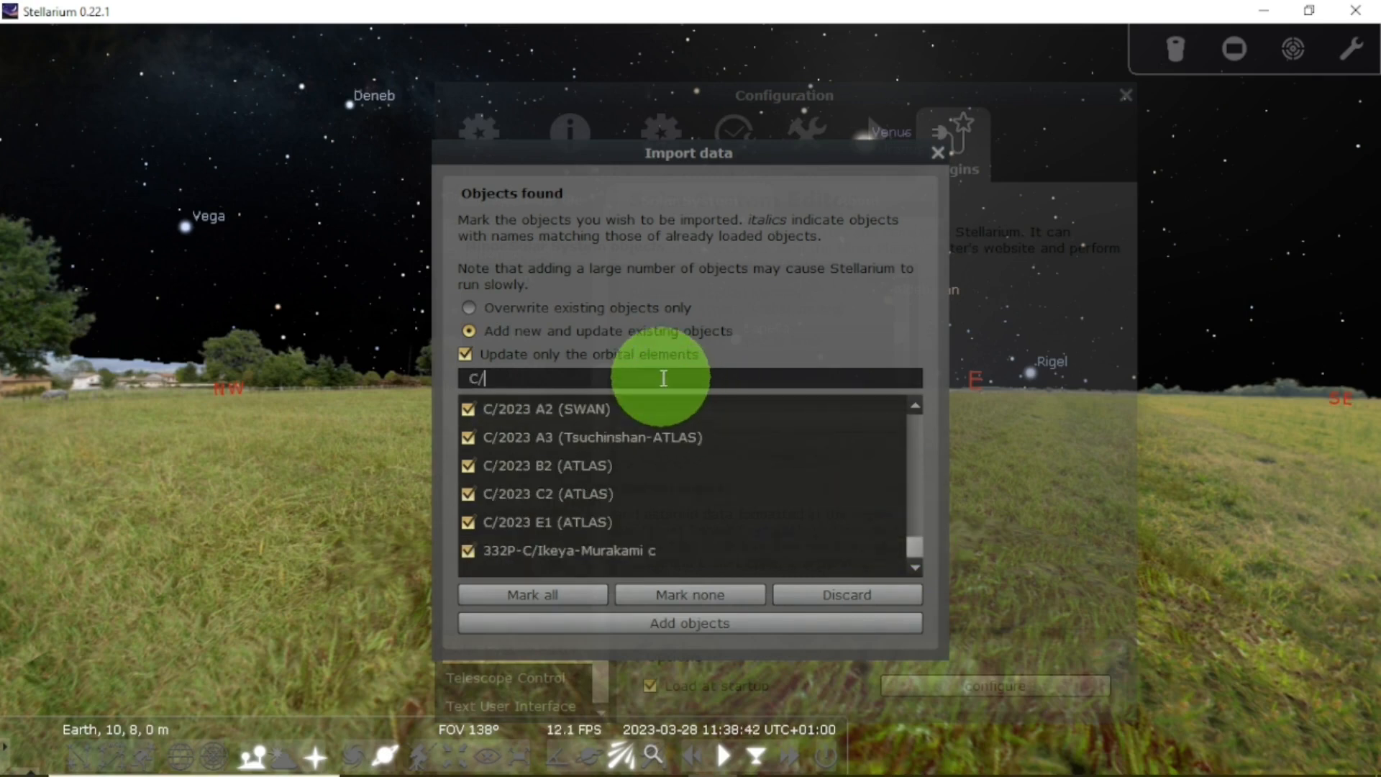
{"action": "type", "text": "20"}
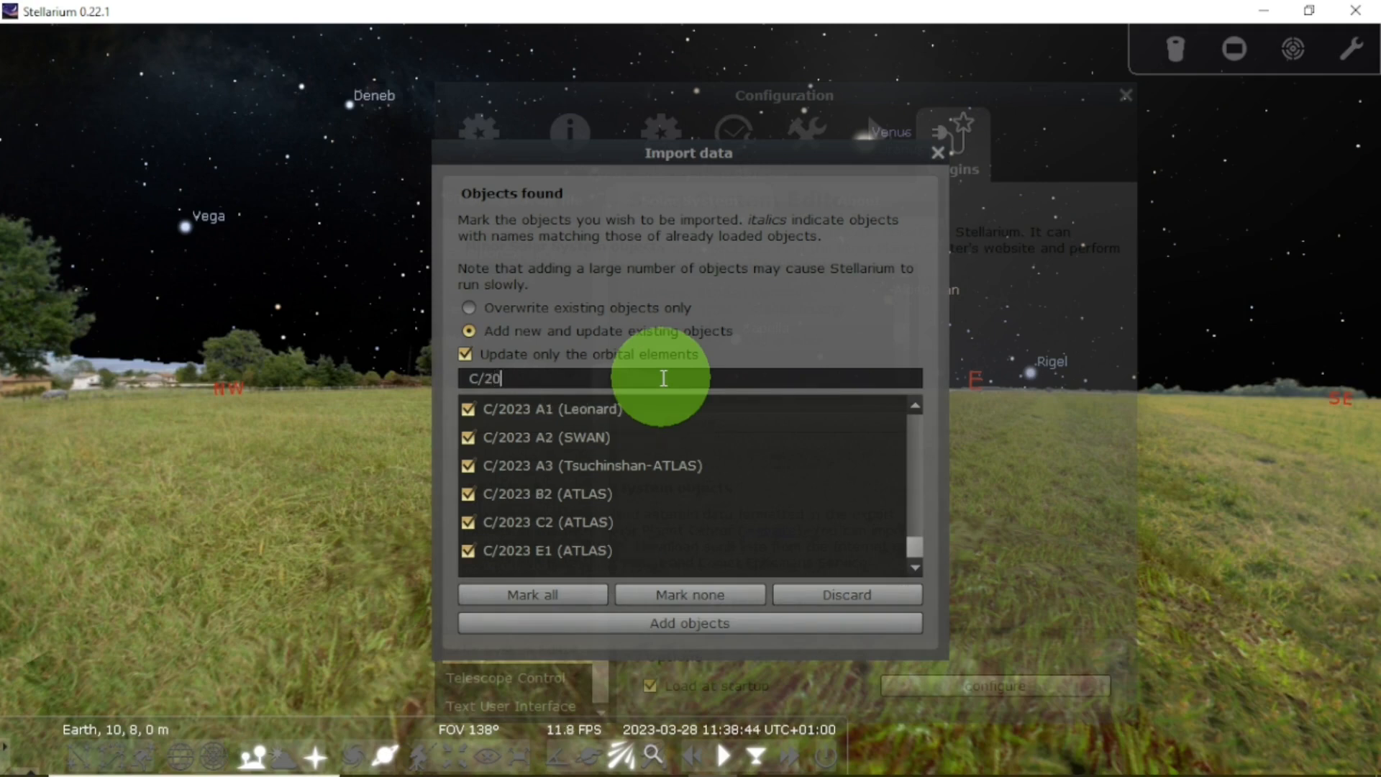
{"action": "type", "text": "22"}
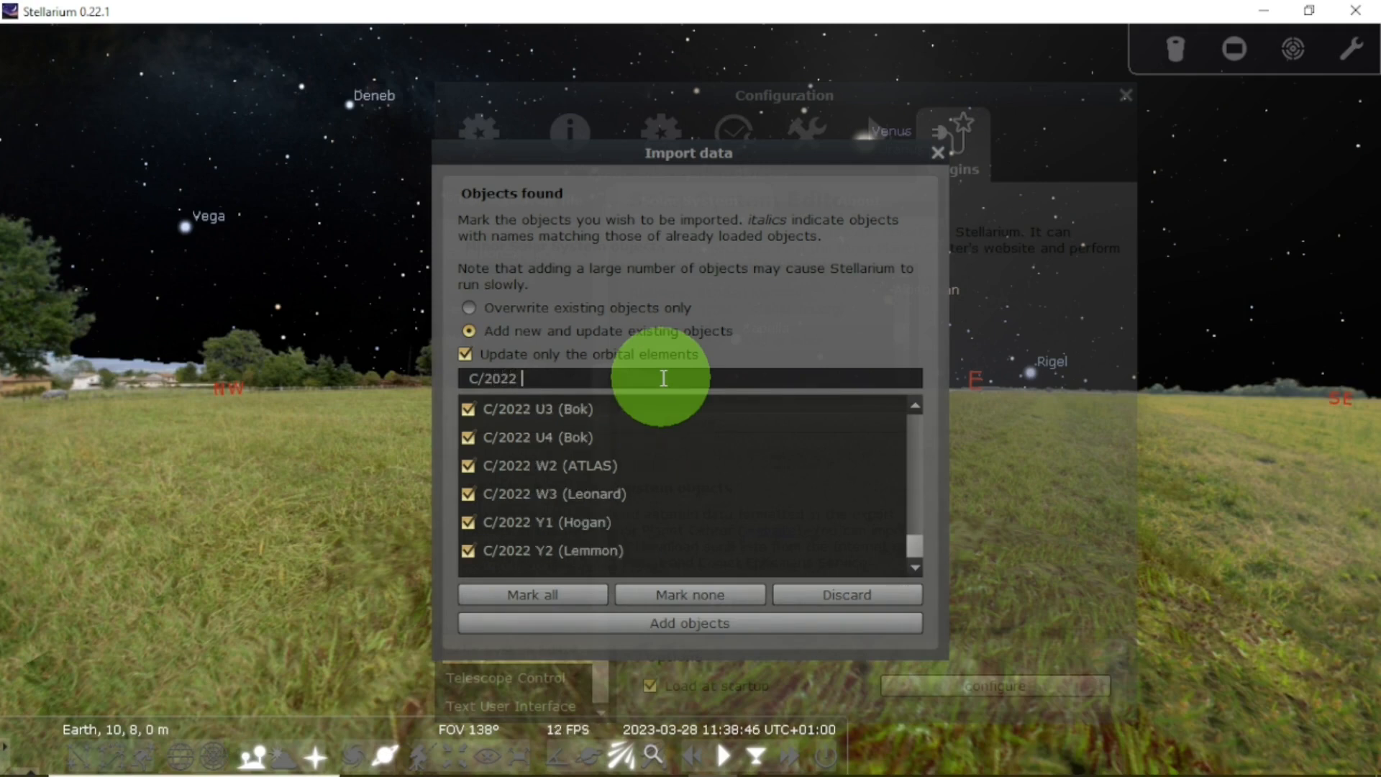
{"action": "type", "text": " E"}
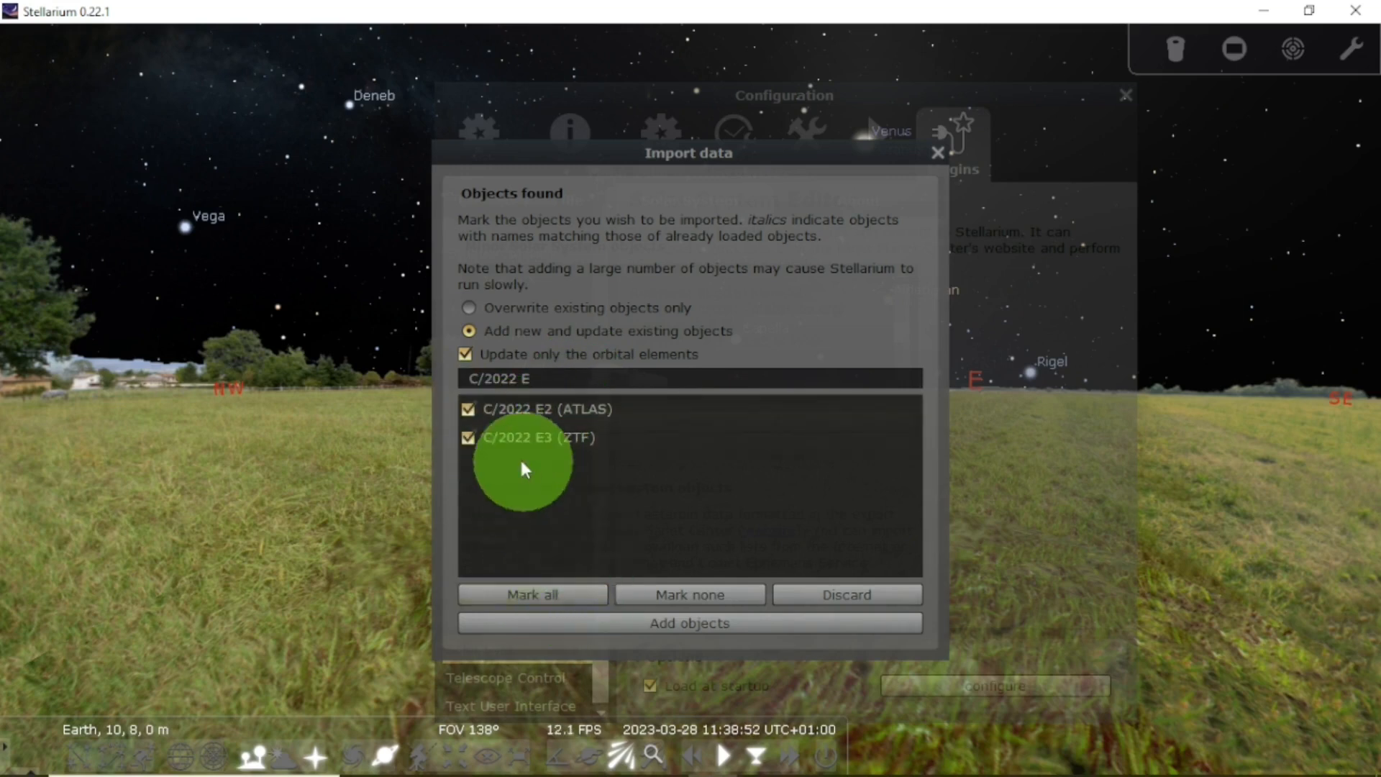
{"action": "left_click", "coordinate": [473, 409]}
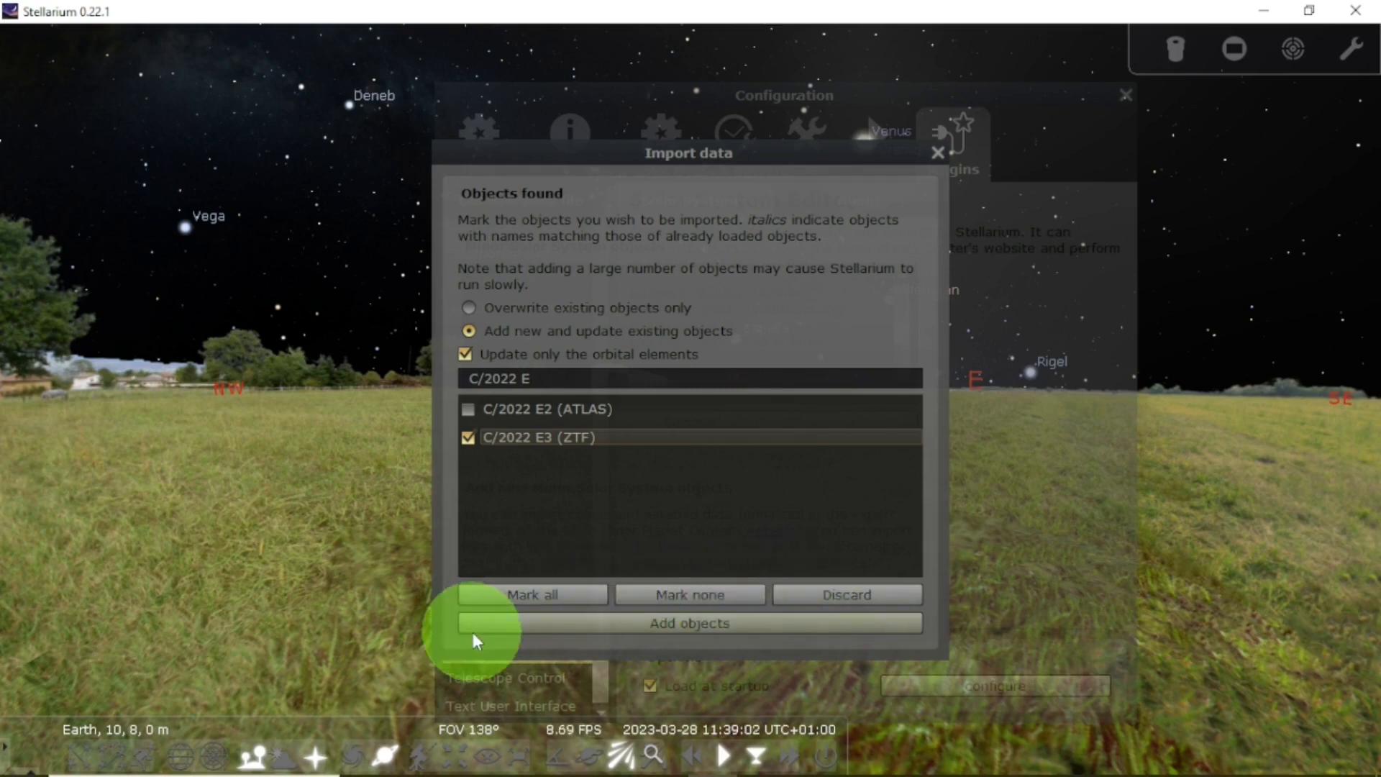
Step: Clear all import marks, mark only C/2022 E3 (ZTF), and add it to the Solar System objects
{"action": "left_click", "coordinate": [672, 589]}
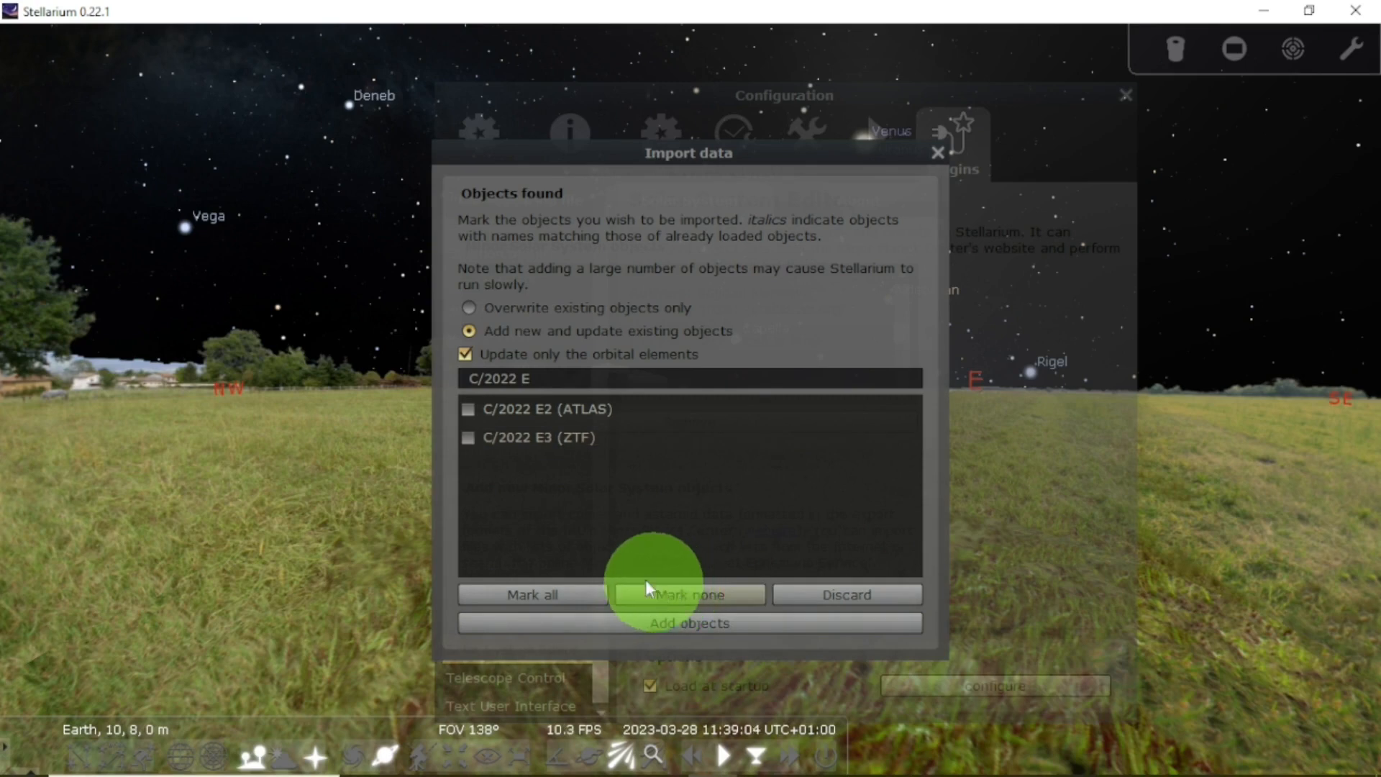
{"action": "left_click", "coordinate": [469, 438]}
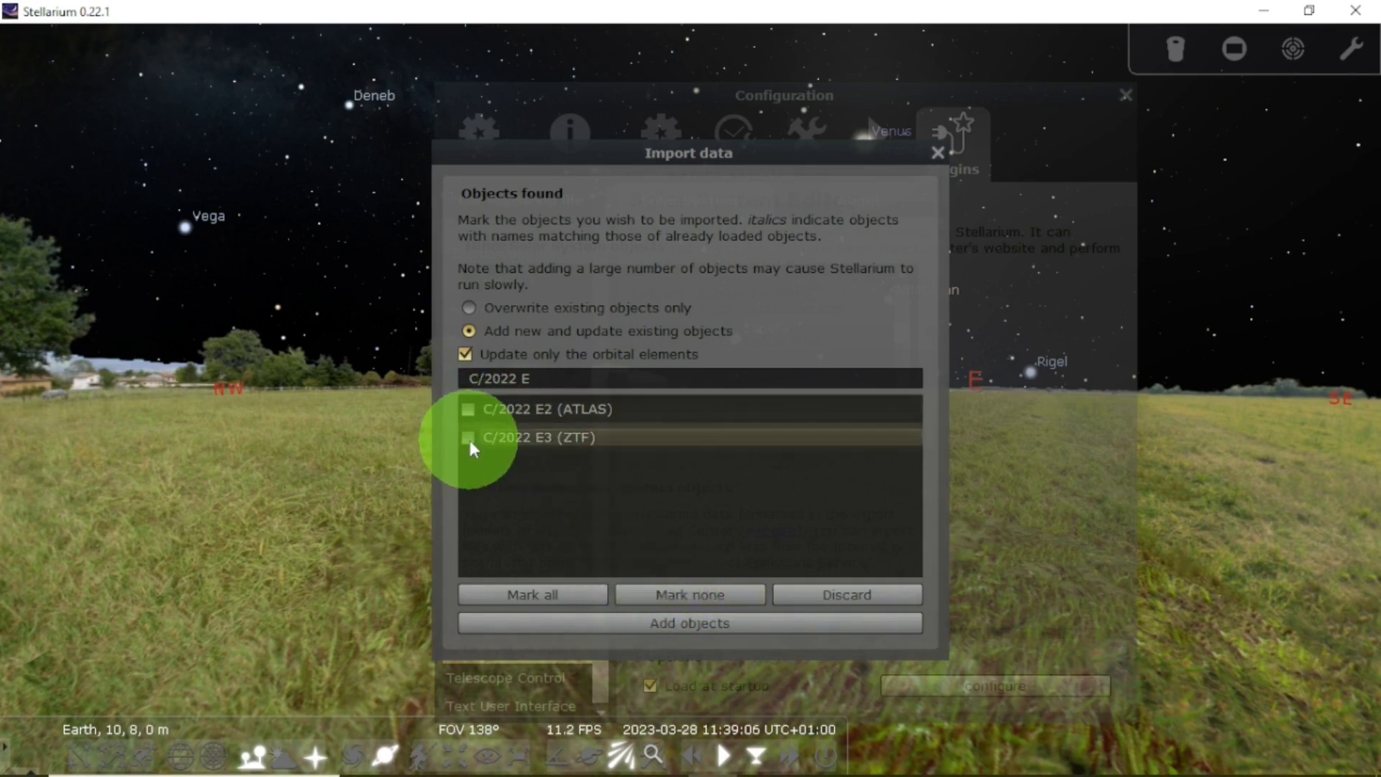
{"action": "left_click", "coordinate": [669, 623]}
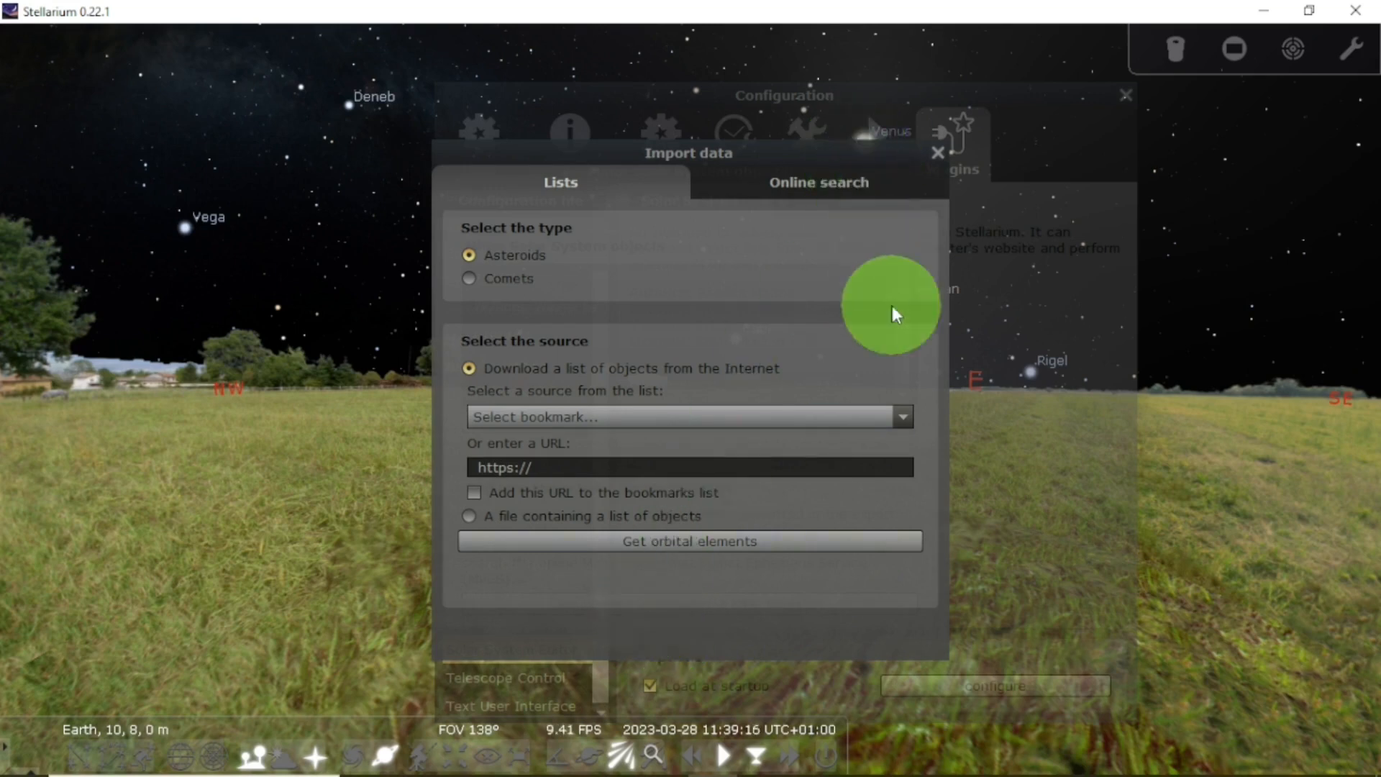
Step: Move the import window aside and look through the minor Solar System objects list for C/2022 E3 (ZTF)
{"action": "left_click_drag", "start_coordinate": [849, 145], "coordinate": [1090, 569]}
{"action": "left_click", "coordinate": [875, 367]}
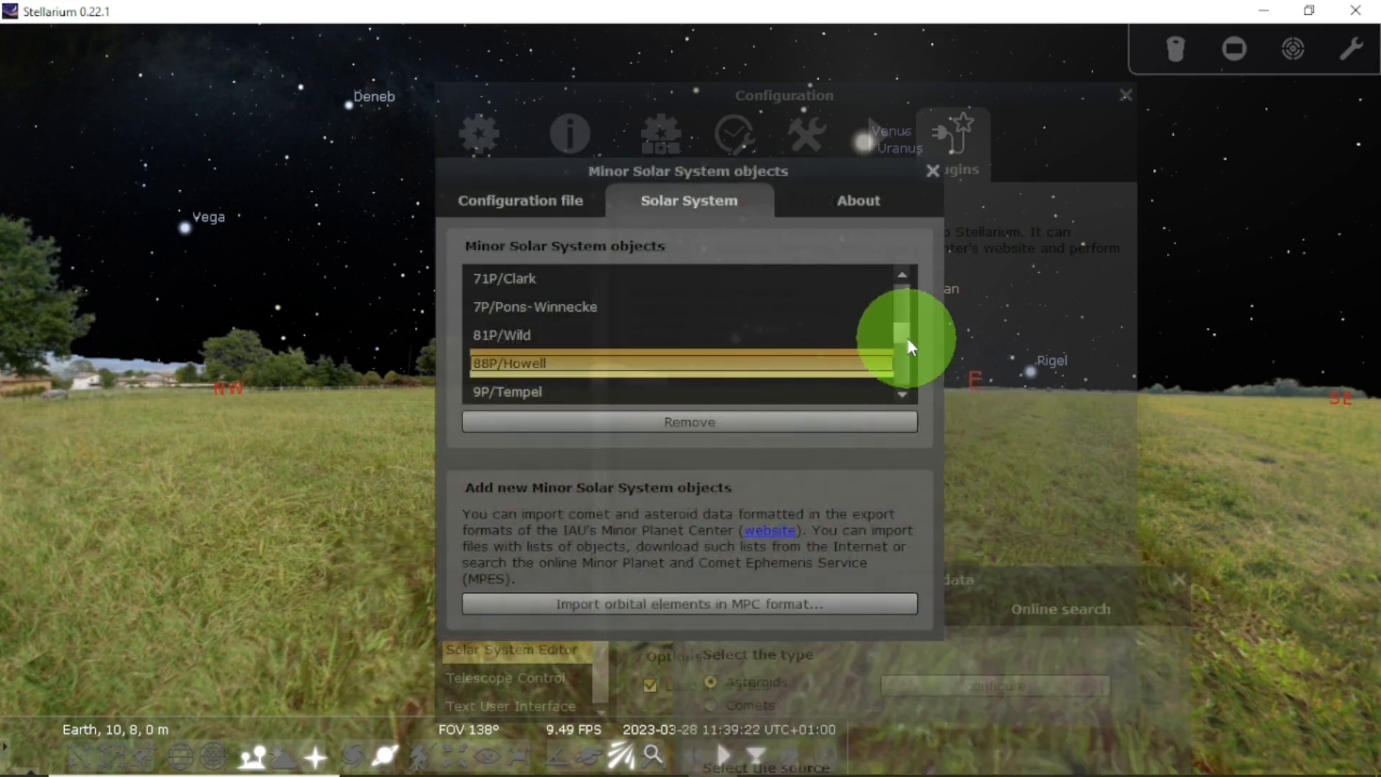
{"action": "scroll", "coordinate": [908, 332], "scroll_direction": "up", "scroll_amount": 1}
{"action": "left_click_drag", "start_coordinate": [908, 329], "coordinate": [919, 366]}
{"action": "left_click", "coordinate": [902, 392]}
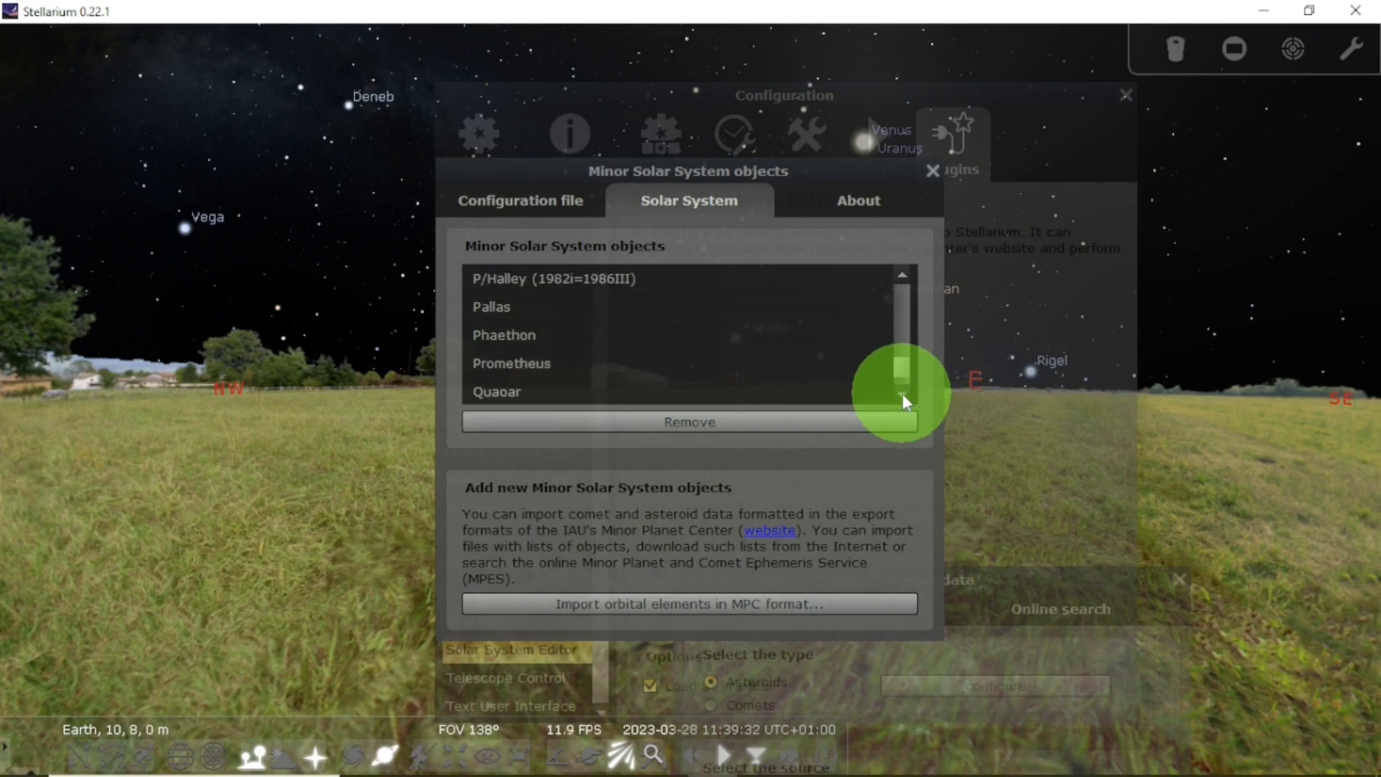
{"action": "left_click", "coordinate": [903, 394]}
{"action": "left_click", "coordinate": [904, 395]}
{"action": "left_click", "coordinate": [904, 394]}
{"action": "left_click", "coordinate": [905, 394]}
{"action": "left_click", "coordinate": [905, 394]}
{"action": "left_click", "coordinate": [905, 394]}
{"action": "left_click", "coordinate": [905, 394]}
{"action": "left_click", "coordinate": [906, 393]}
{"action": "left_click", "coordinate": [904, 276]}
{"action": "left_click", "coordinate": [904, 276]}
{"action": "left_click", "coordinate": [903, 276]}
{"action": "left_click", "coordinate": [904, 276]}
{"action": "left_click", "coordinate": [903, 276]}
{"action": "left_click", "coordinate": [904, 276]}
{"action": "left_click", "coordinate": [903, 275]}
{"action": "left_click", "coordinate": [904, 276]}
{"action": "left_click", "coordinate": [903, 276]}
{"action": "left_click", "coordinate": [903, 276]}
{"action": "left_click", "coordinate": [903, 275]}
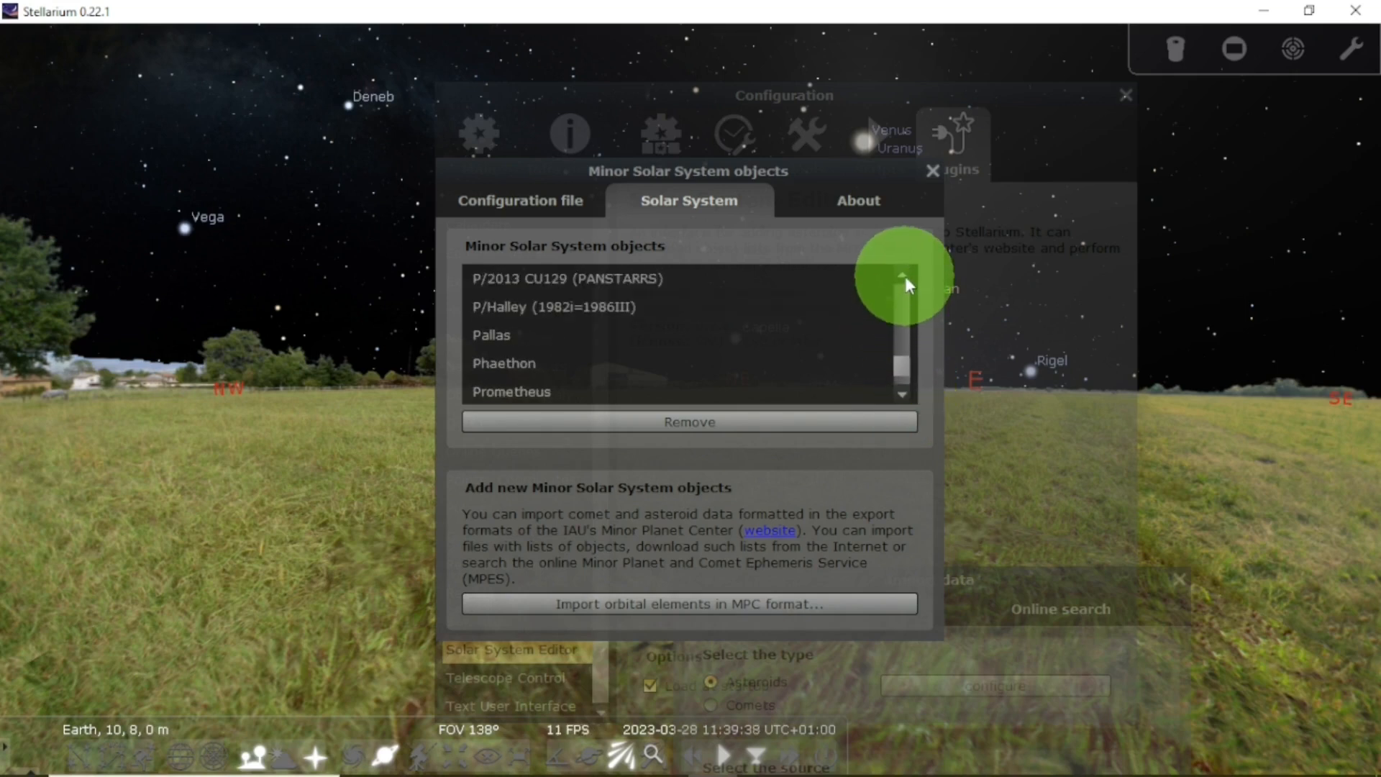
{"action": "left_click", "coordinate": [903, 275]}
{"action": "left_click", "coordinate": [903, 275]}
{"action": "left_click", "coordinate": [903, 276]}
{"action": "left_click", "coordinate": [903, 275]}
{"action": "left_click", "coordinate": [904, 276]}
{"action": "left_click", "coordinate": [904, 276]}
{"action": "left_click", "coordinate": [903, 276]}
{"action": "left_click", "coordinate": [903, 276]}
{"action": "left_click", "coordinate": [903, 276]}
{"action": "left_click", "coordinate": [903, 275]}
{"action": "left_click", "coordinate": [903, 275]}
{"action": "left_click", "coordinate": [903, 276]}
{"action": "left_click", "coordinate": [903, 275]}
{"action": "left_click", "coordinate": [903, 276]}
{"action": "left_click", "coordinate": [904, 275]}
{"action": "left_click", "coordinate": [904, 275]}
{"action": "left_click", "coordinate": [903, 275]}
{"action": "left_click", "coordinate": [903, 275]}
{"action": "left_click", "coordinate": [904, 275]}
{"action": "left_click", "coordinate": [558, 367]}
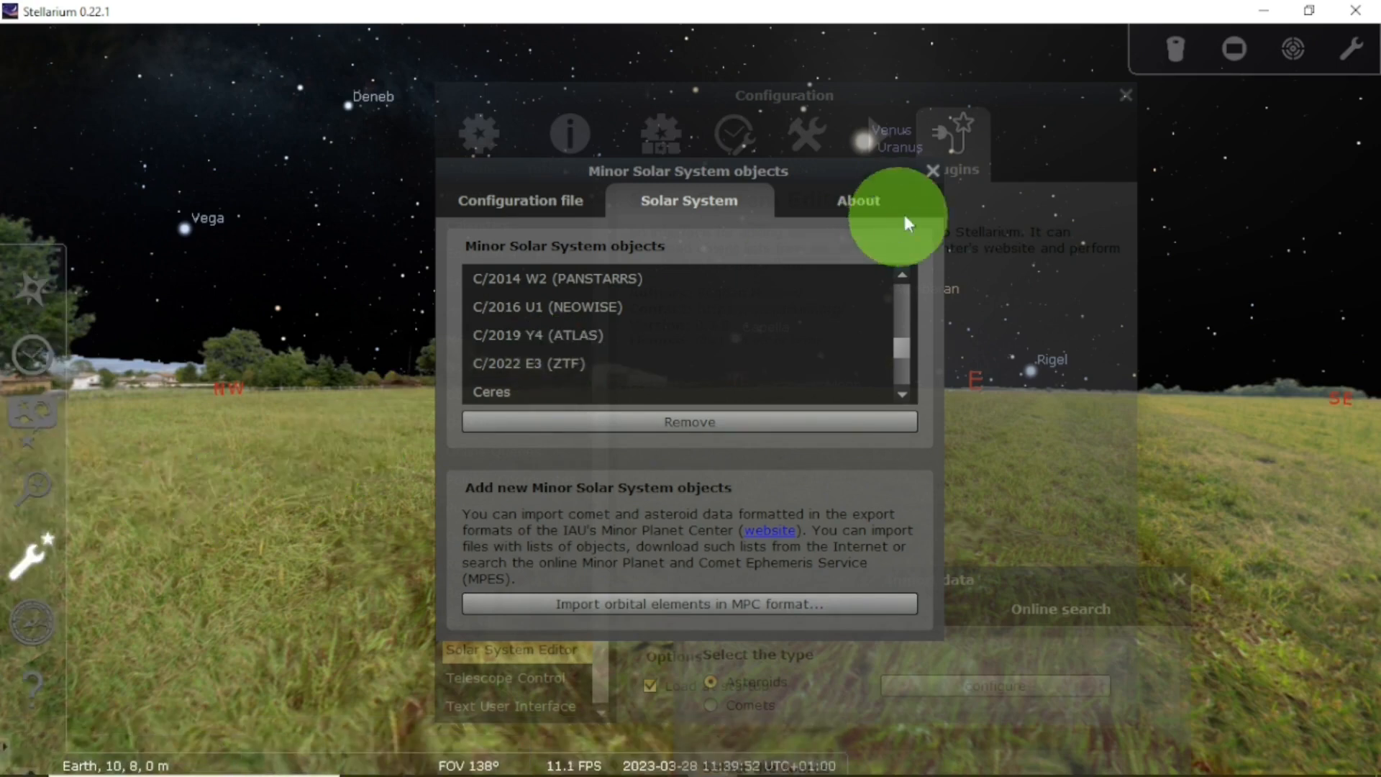
Step: Close the minor Solar System objects, configuration, and data import windows
{"action": "left_click", "coordinate": [933, 170]}
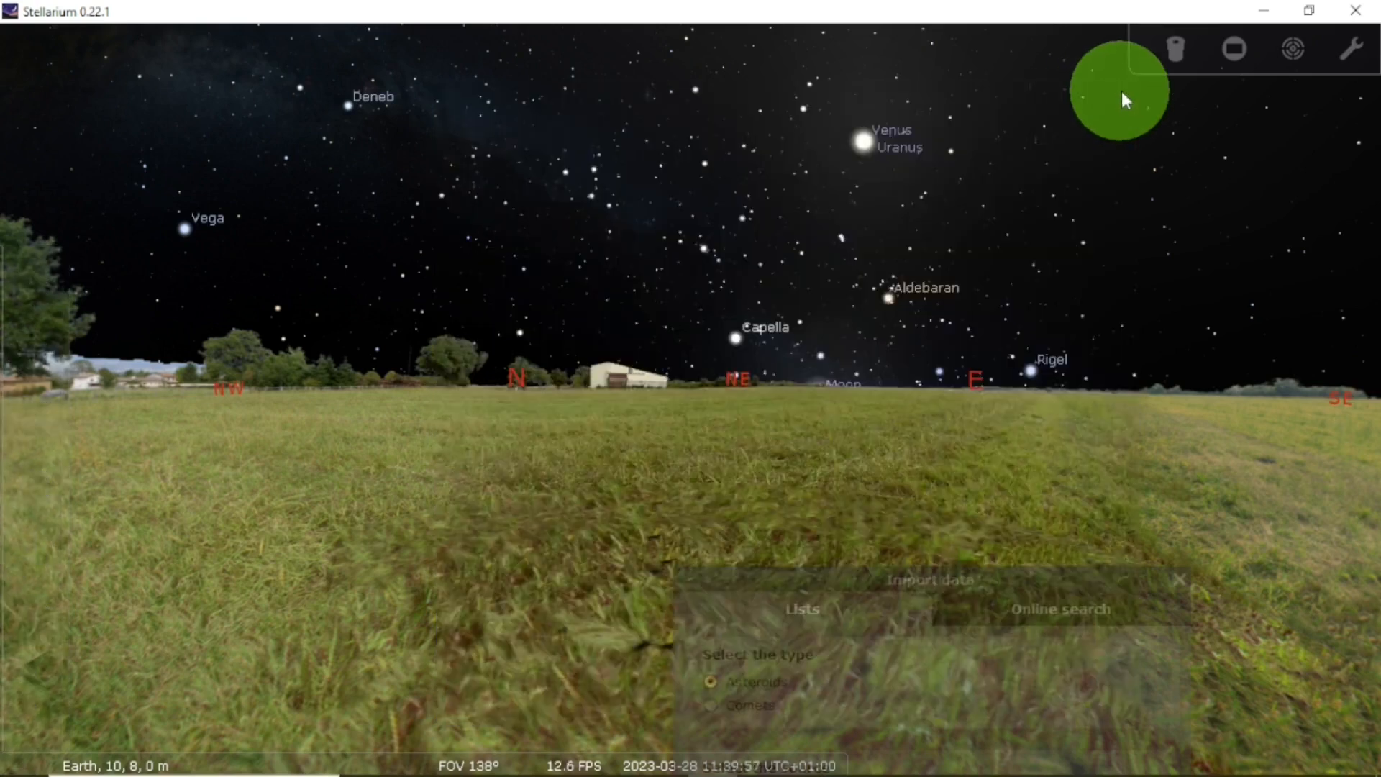
{"action": "left_click", "coordinate": [1125, 94]}
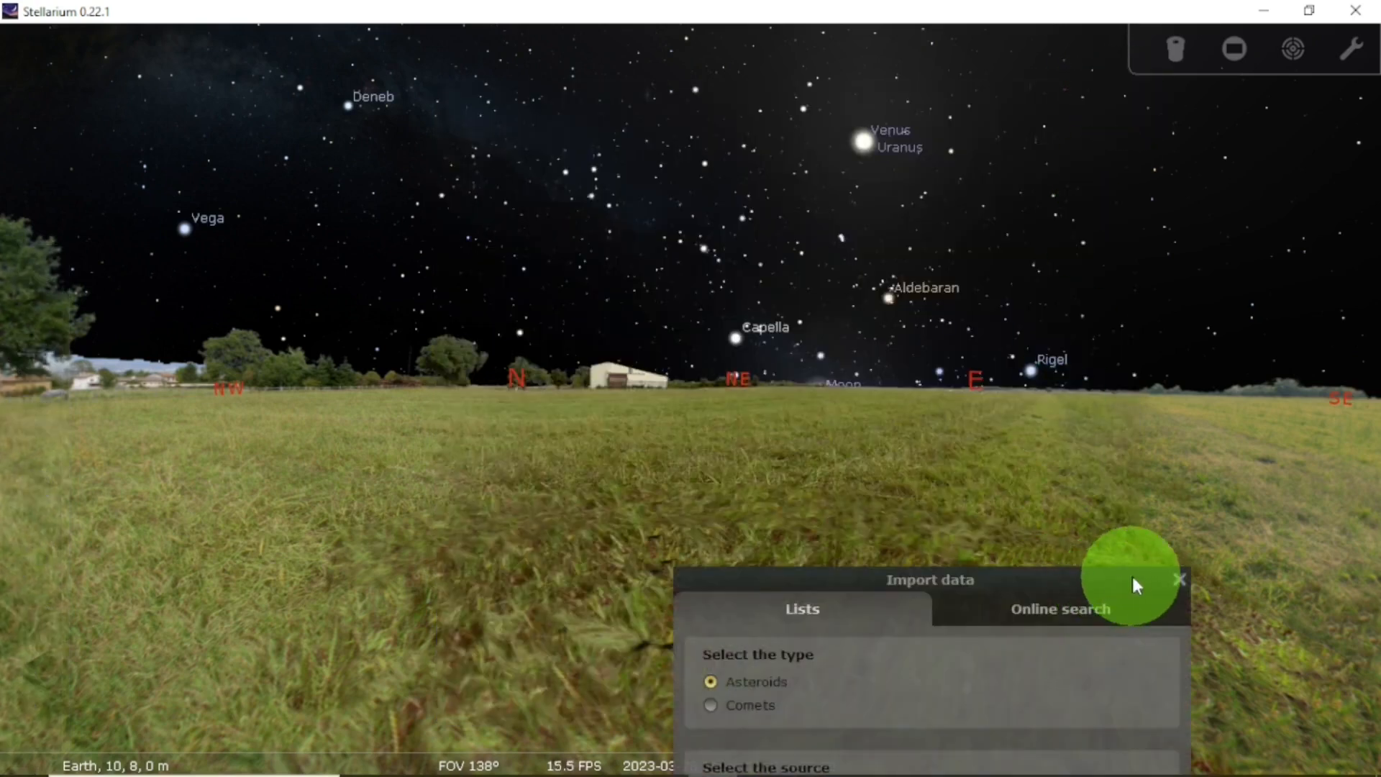
{"action": "left_click", "coordinate": [1180, 579]}
Step: Search for the object C/2022 E3 (ZTF) and go to the matching comet in the sky
{"action": "mouse_move", "coordinate": [7, 617]}
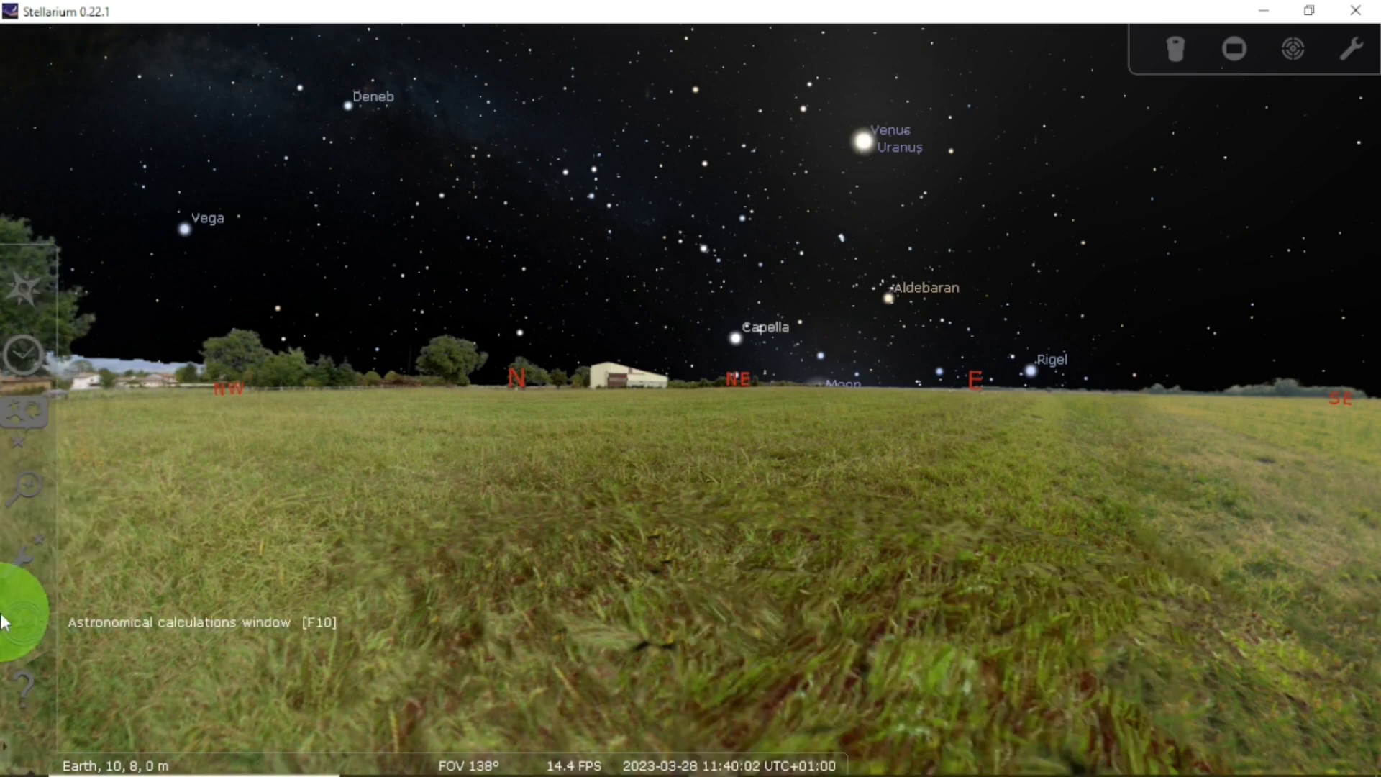
{"action": "left_click", "coordinate": [32, 471]}
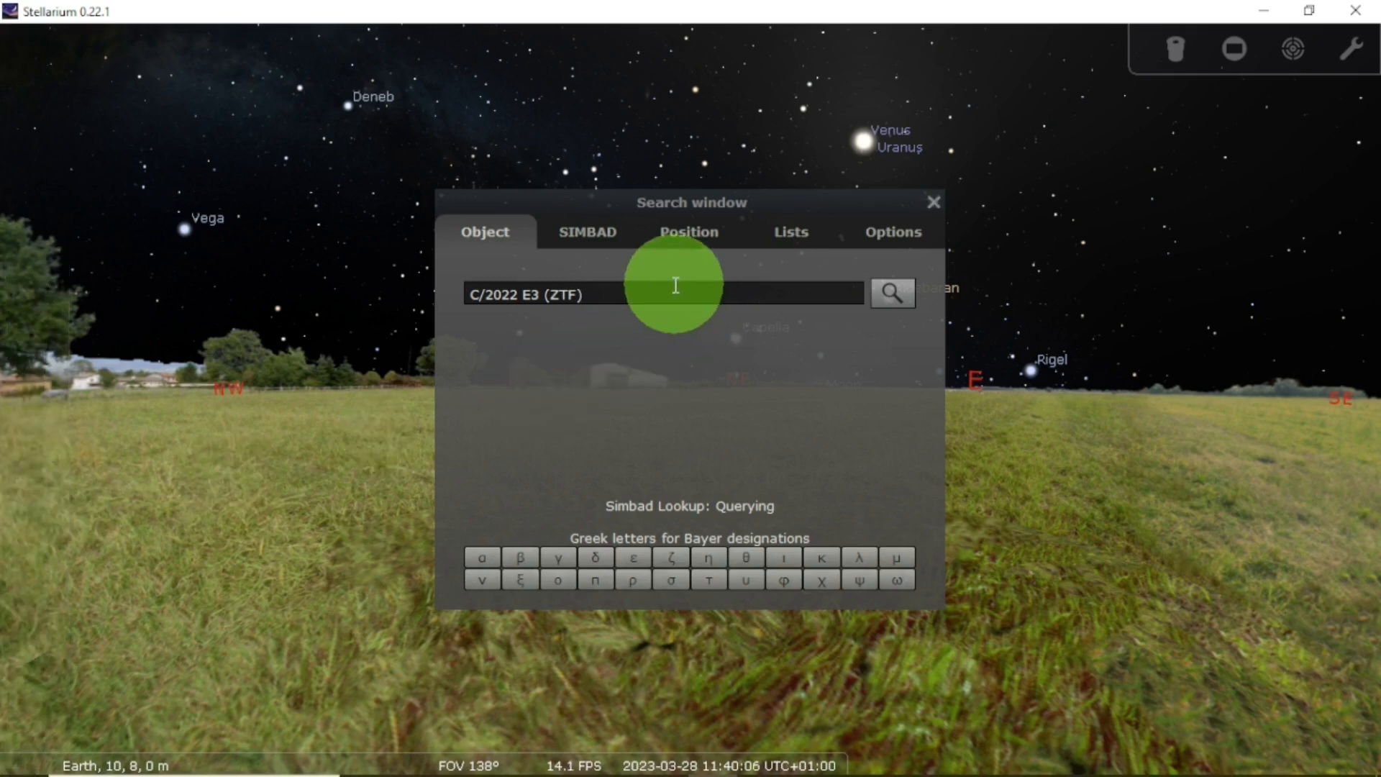
{"action": "key", "text": "BackSpace"}
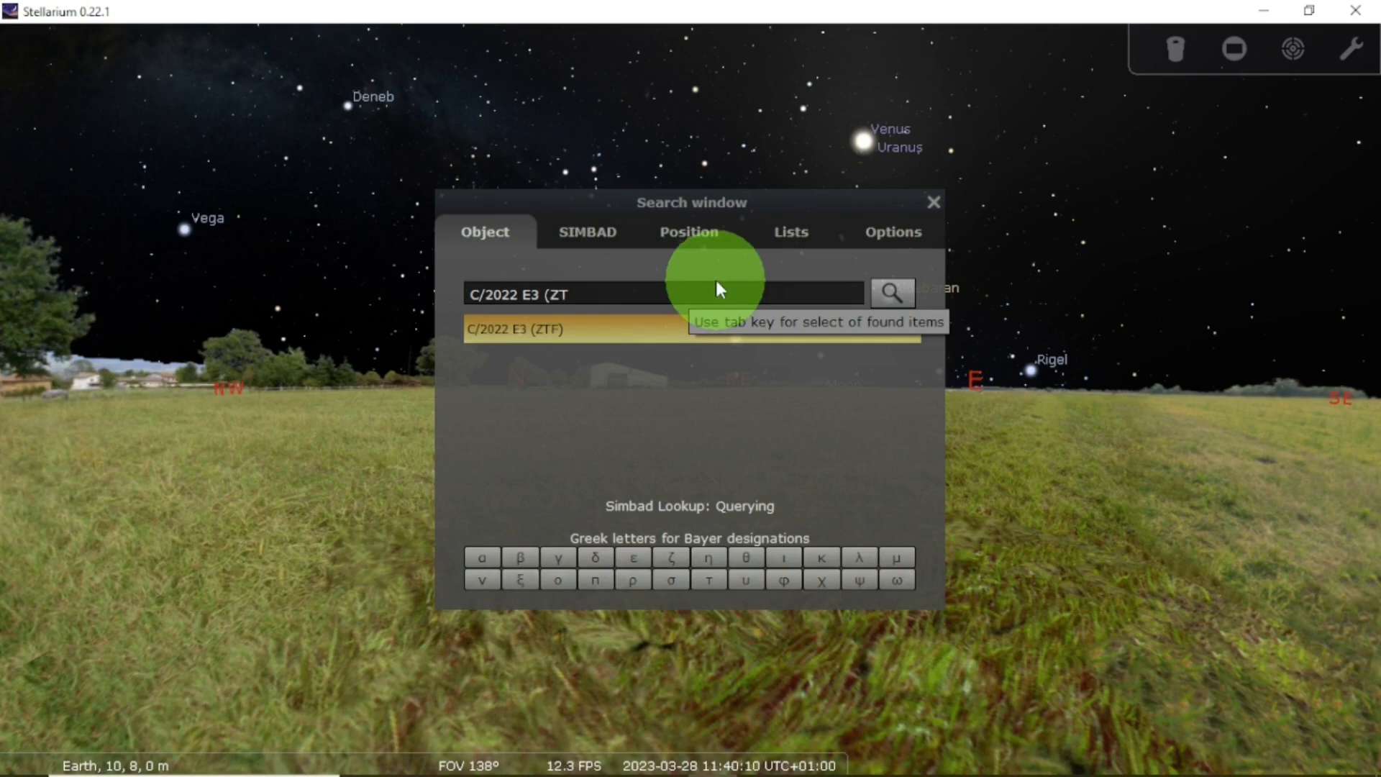
{"action": "left_click", "coordinate": [627, 325]}
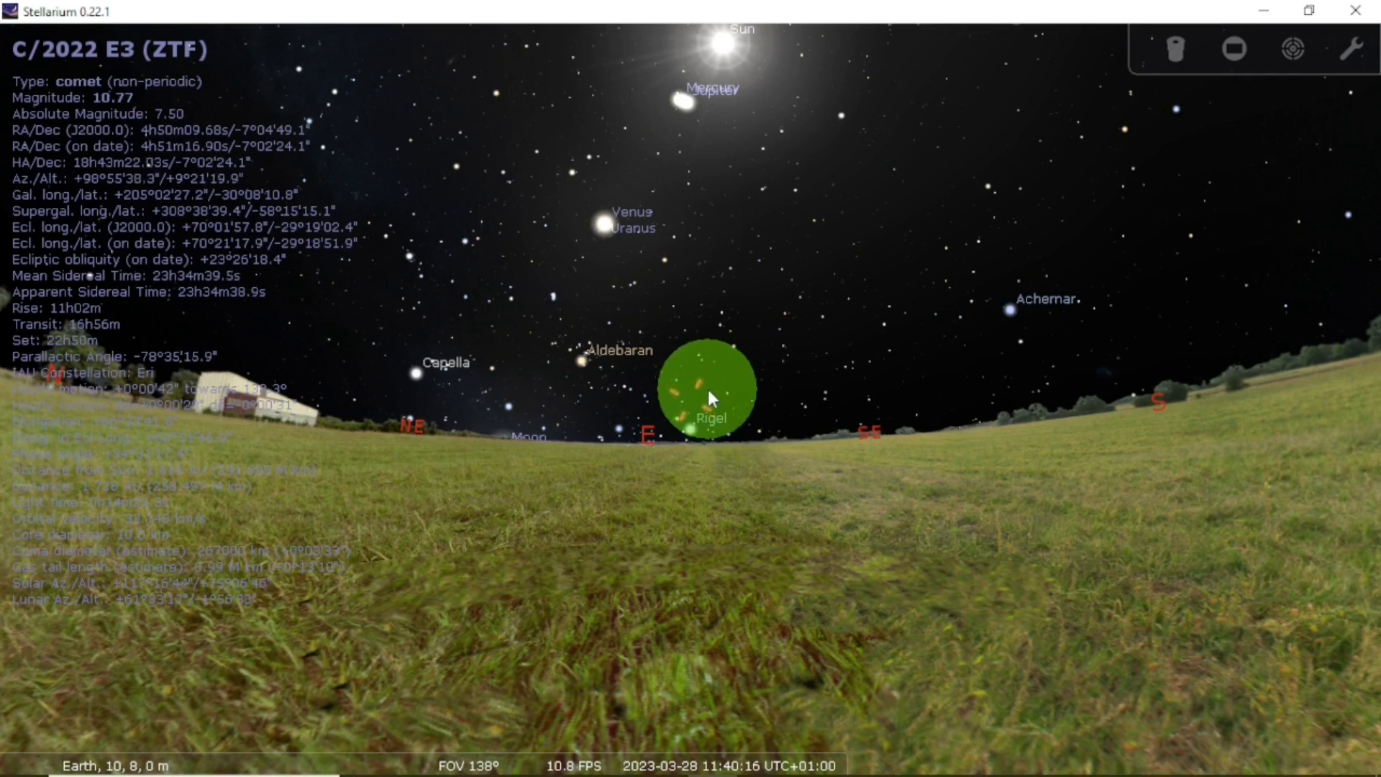
Step: Examine comet C/2022 E3 (ZTF) up close at about a 1.1° field of view, and return to the wider surrounding sky
{"action": "scroll", "coordinate": [707, 390], "scroll_direction": "up", "scroll_amount": 5}
{"action": "scroll", "coordinate": [707, 397], "scroll_direction": "up", "scroll_amount": 8}
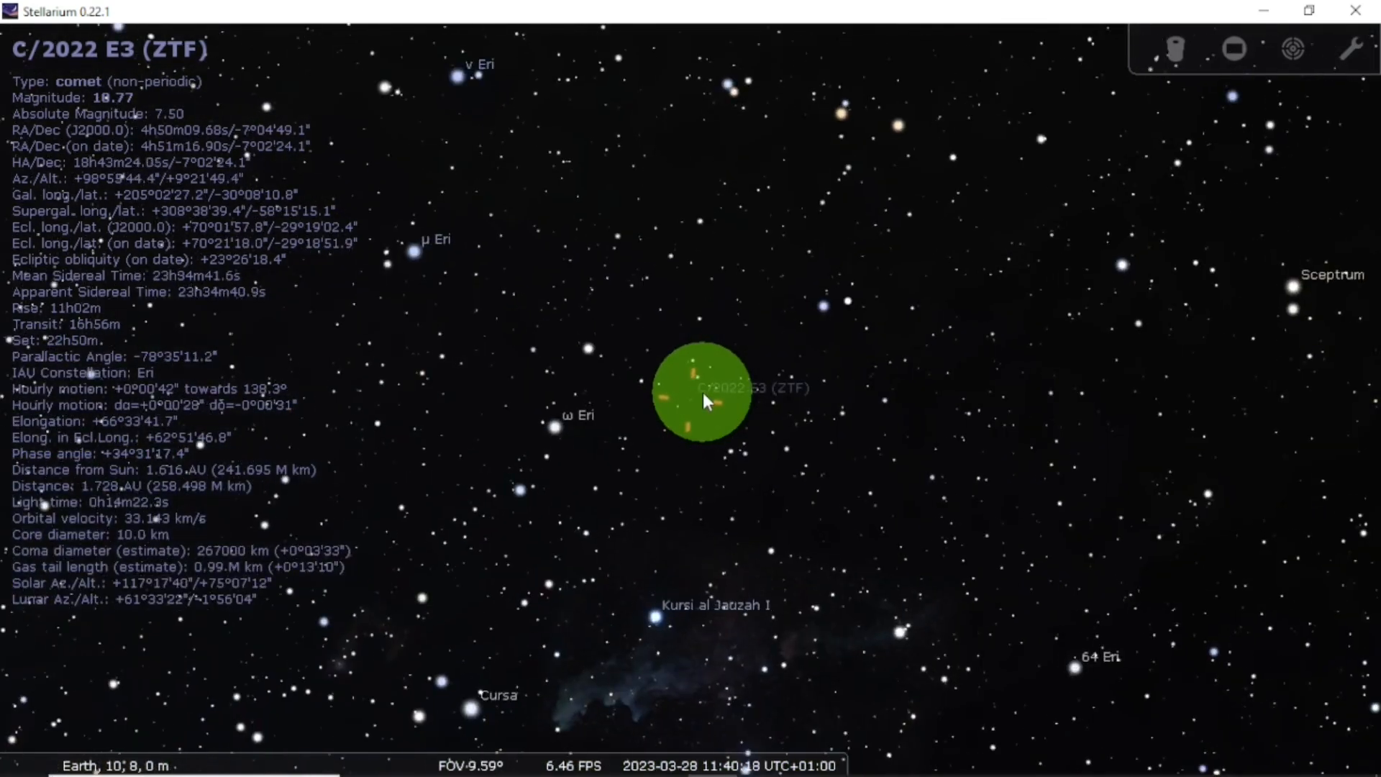
{"action": "scroll", "coordinate": [702, 391], "scroll_direction": "up", "scroll_amount": 3}
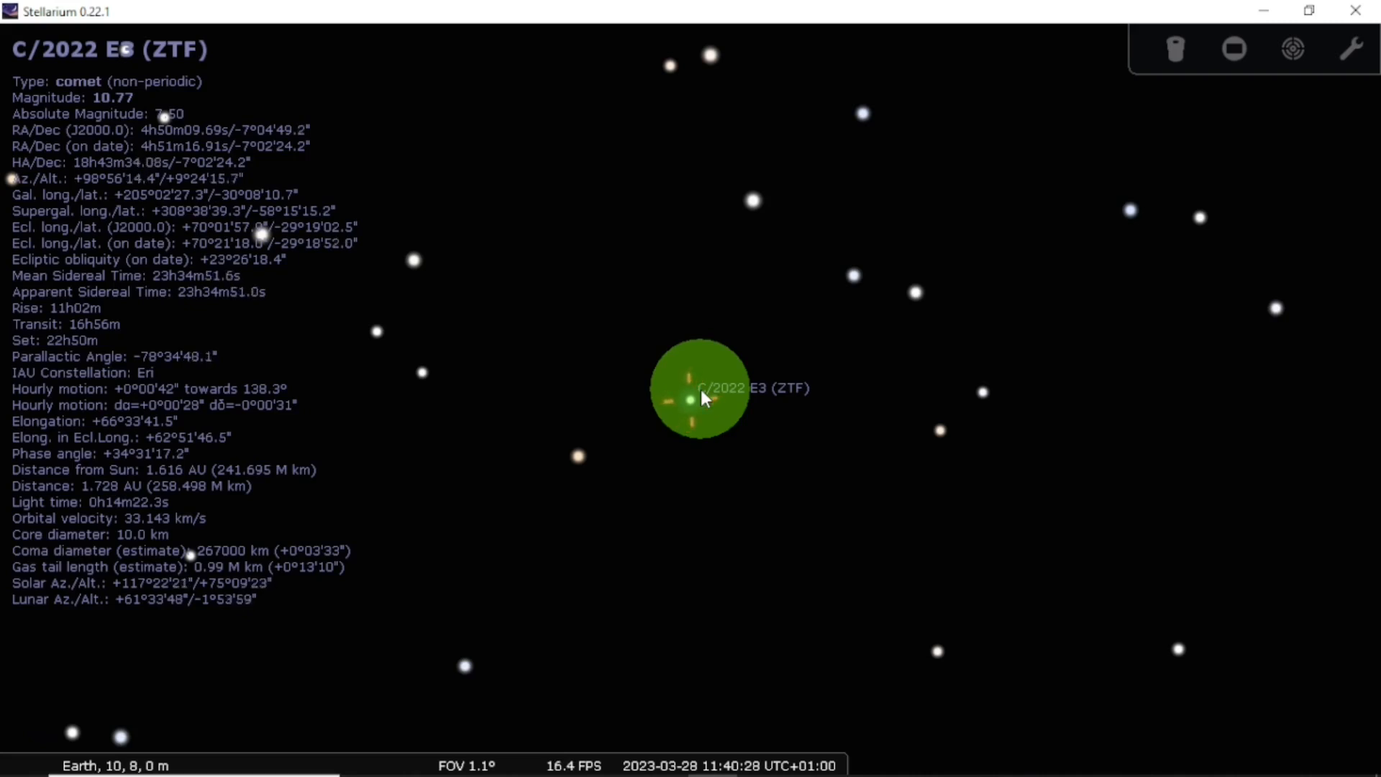
{"action": "mouse_move", "coordinate": [7, 713]}
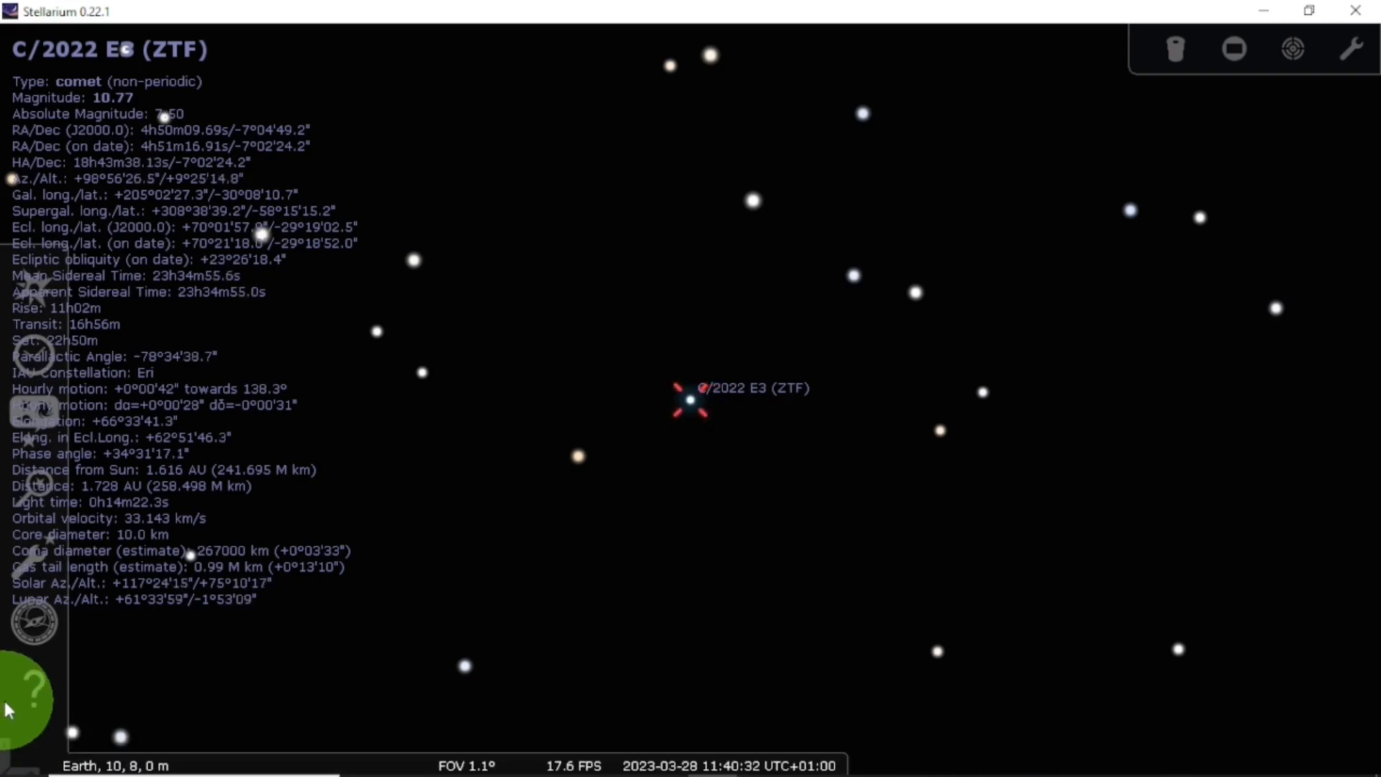
{"action": "scroll", "coordinate": [441, 481], "scroll_direction": "down", "scroll_amount": 3}
{"action": "scroll", "coordinate": [443, 487], "scroll_direction": "down", "scroll_amount": 10}
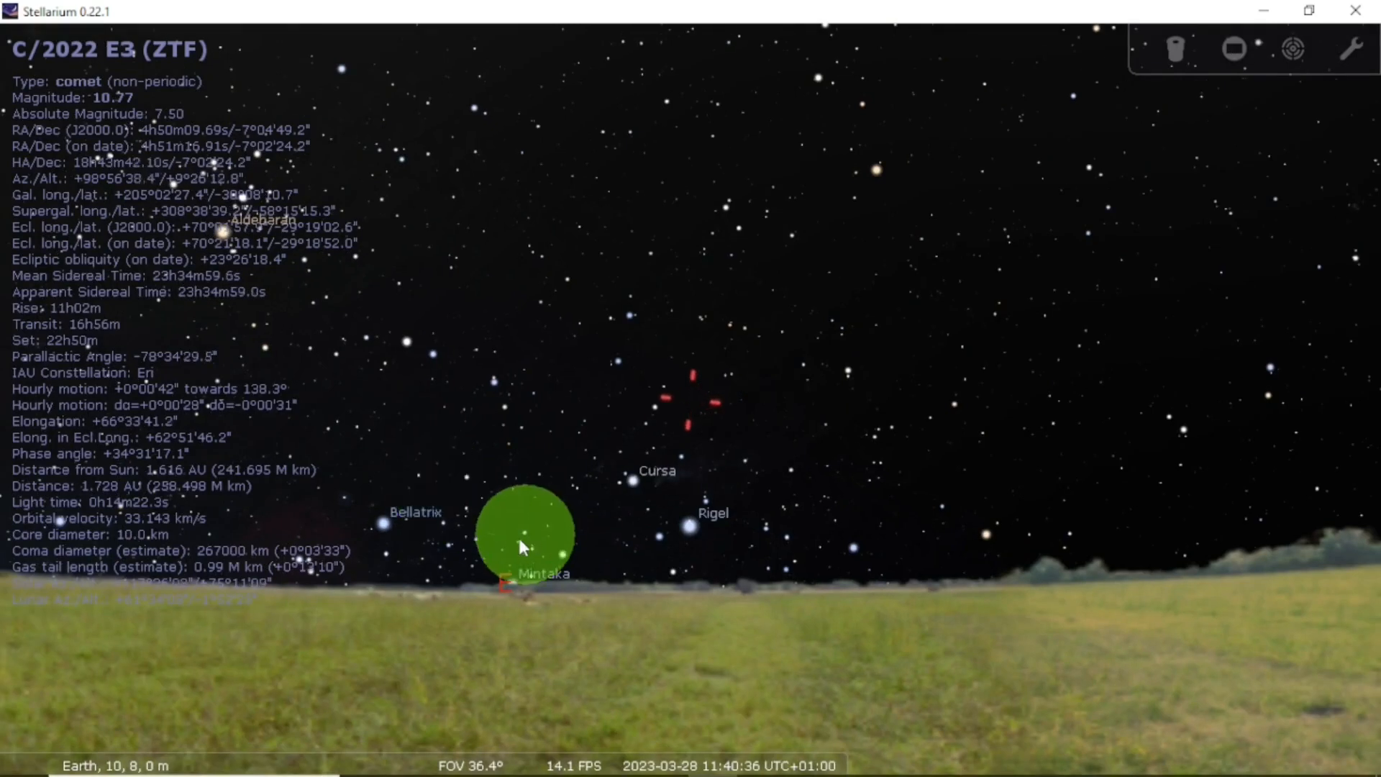
Step: Clear the comet selection and open the online search for importing orbital elements in the Solar System Editor
{"action": "right_click", "coordinate": [515, 446]}
{"action": "mouse_move", "coordinate": [1, 582]}
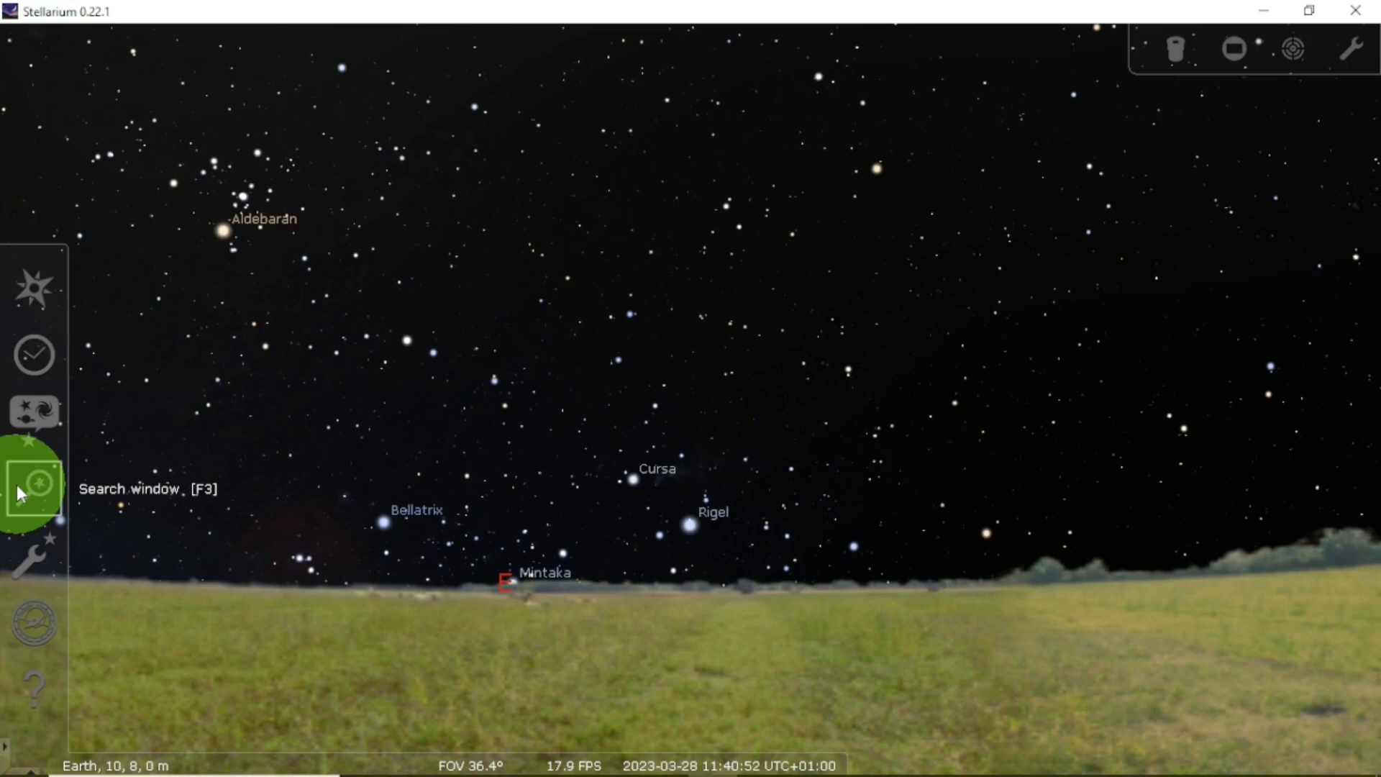
{"action": "left_click", "coordinate": [43, 548]}
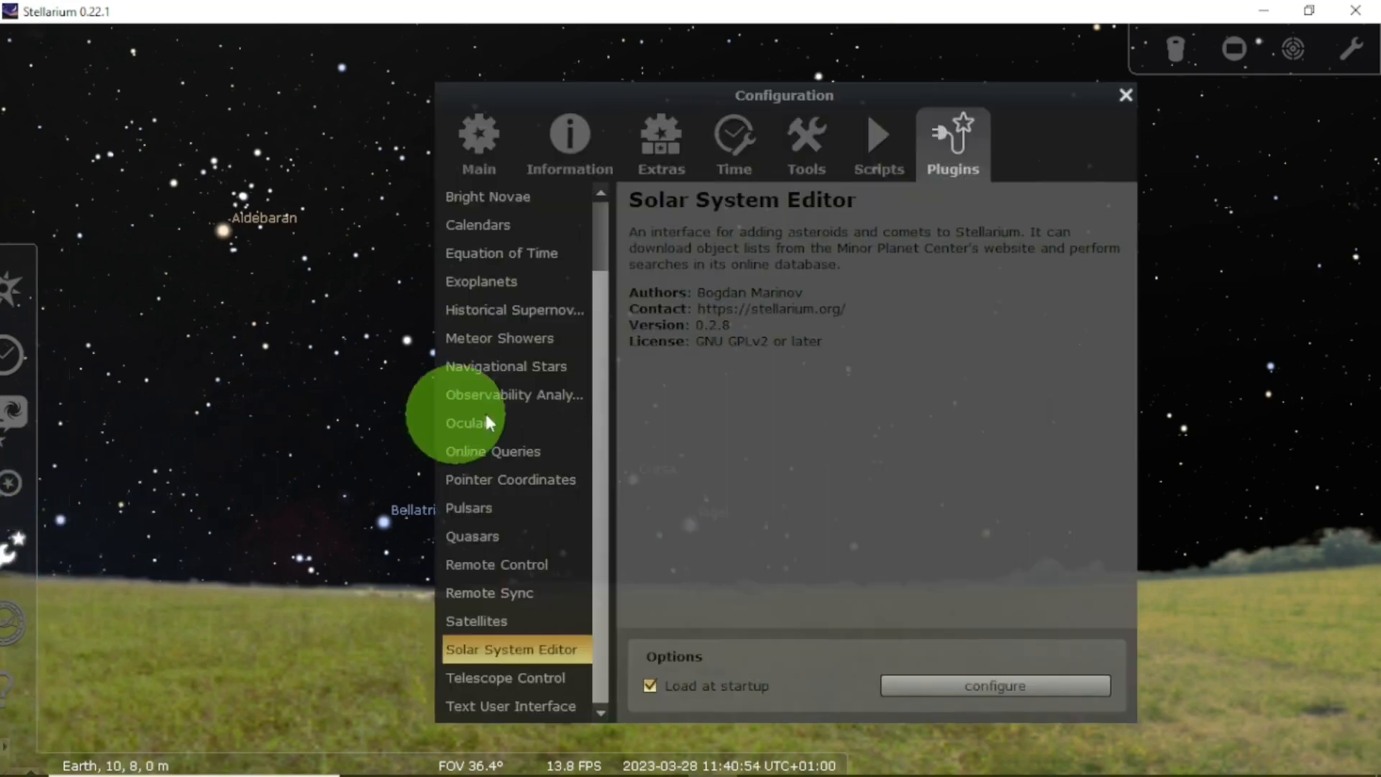
{"action": "double_click", "coordinate": [529, 645]}
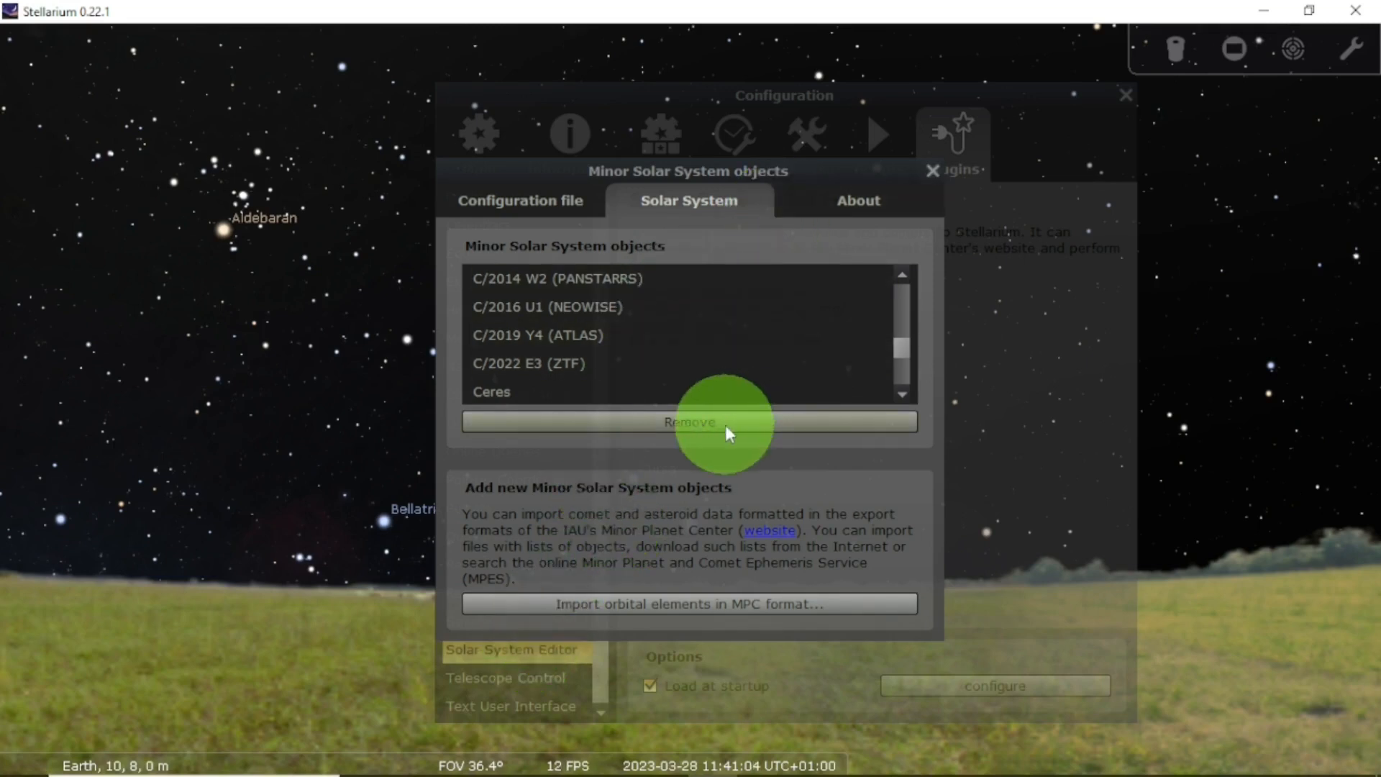
{"action": "left_click", "coordinate": [687, 601]}
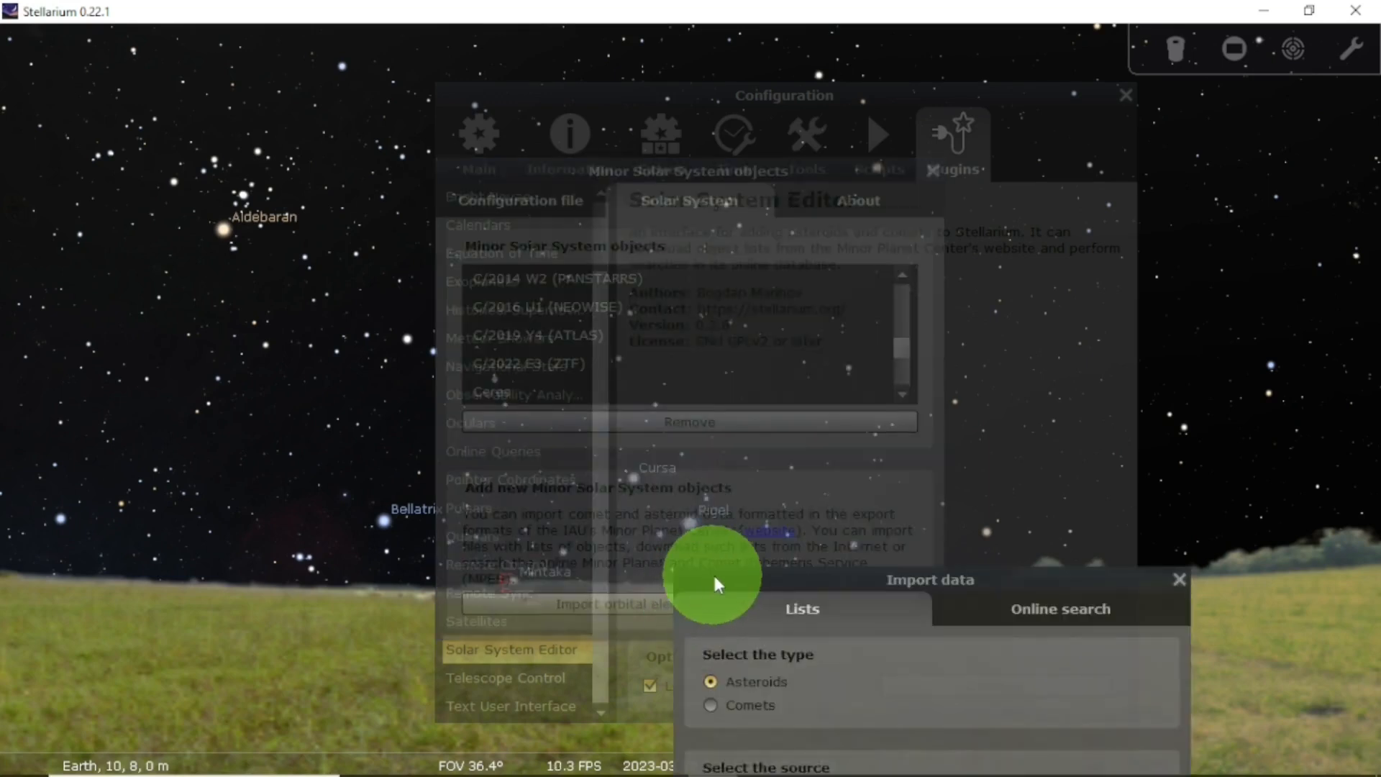
{"action": "left_click_drag", "start_coordinate": [917, 573], "coordinate": [838, 161]}
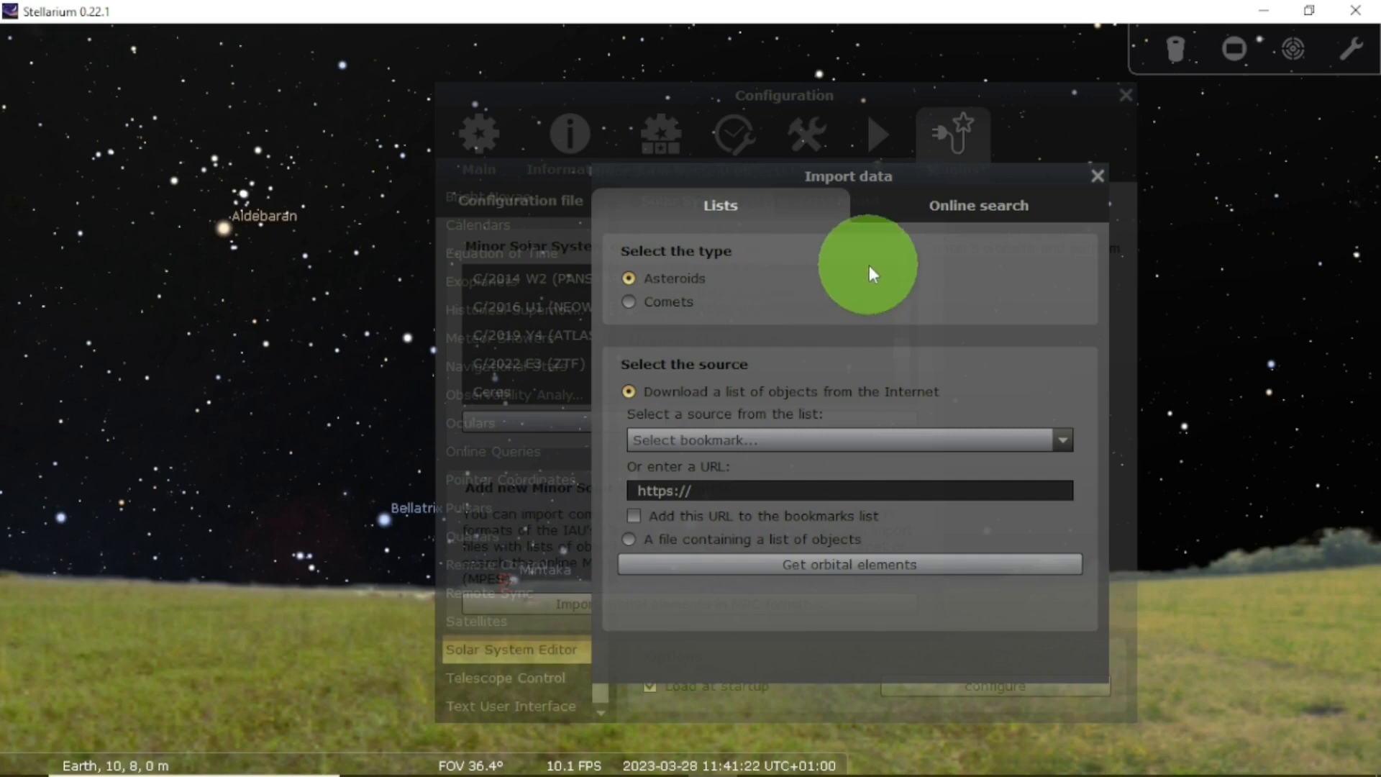
{"action": "left_click", "coordinate": [943, 209]}
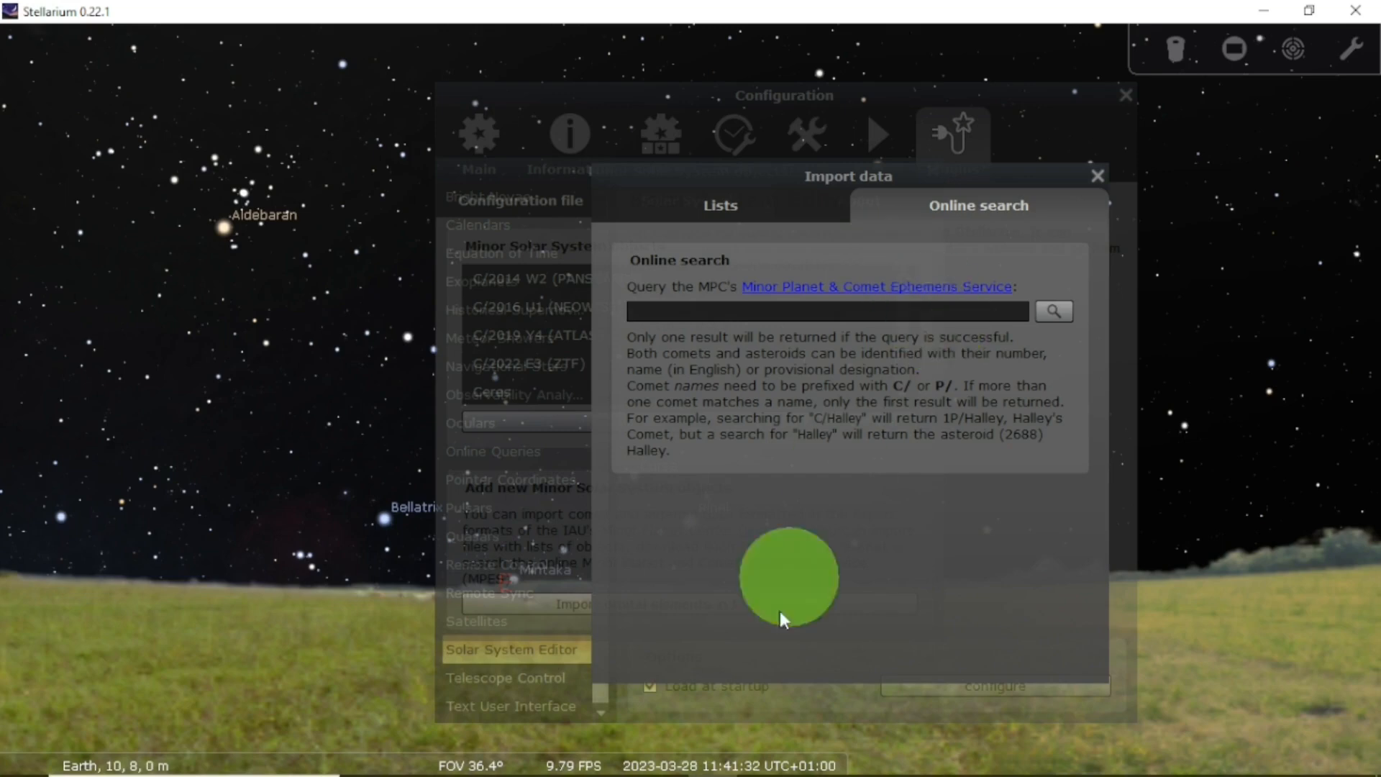
Step: Switch to PowerPoint, copy the Uganda team's asteroid designation 2022 HK11 from slide 5, and return to Stellarium
{"action": "mouse_move", "coordinate": [761, 771]}
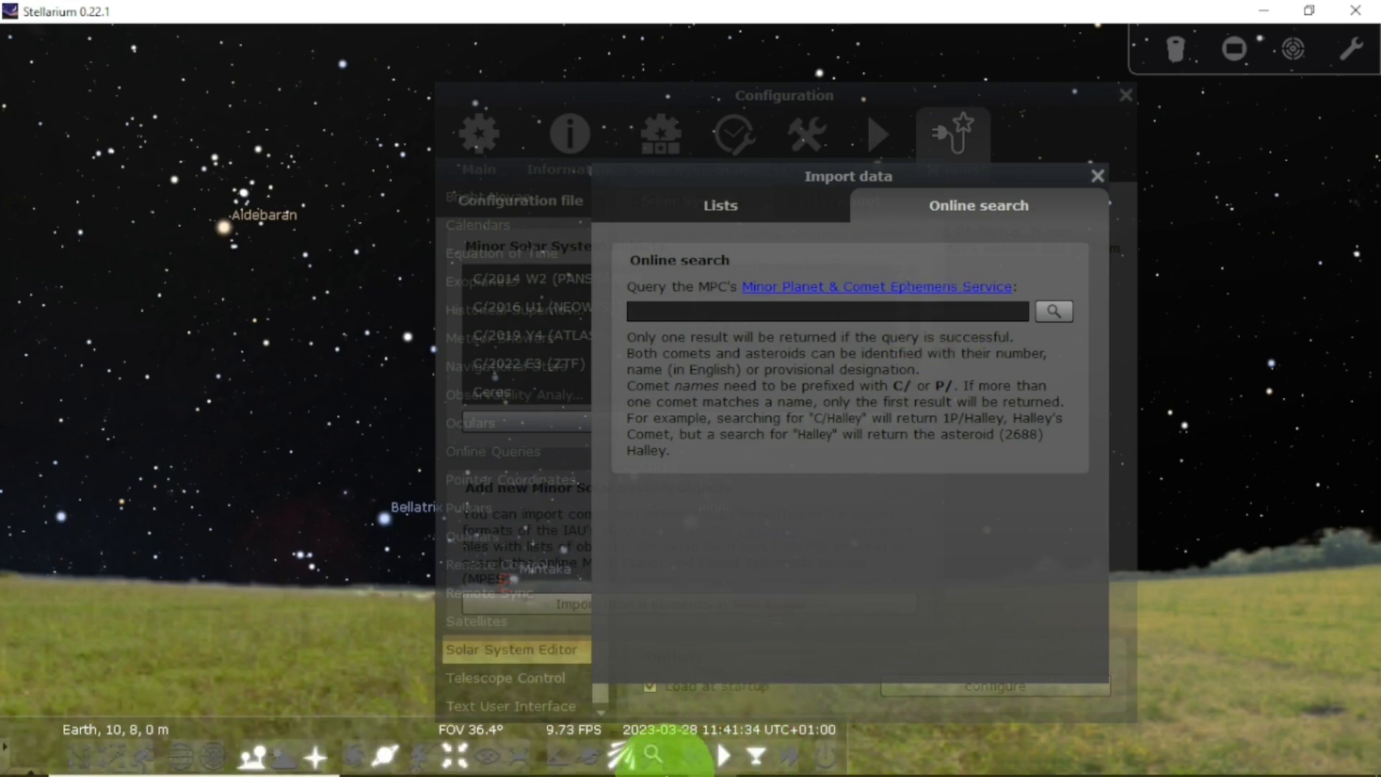
{"action": "mouse_move", "coordinate": [570, 773]}
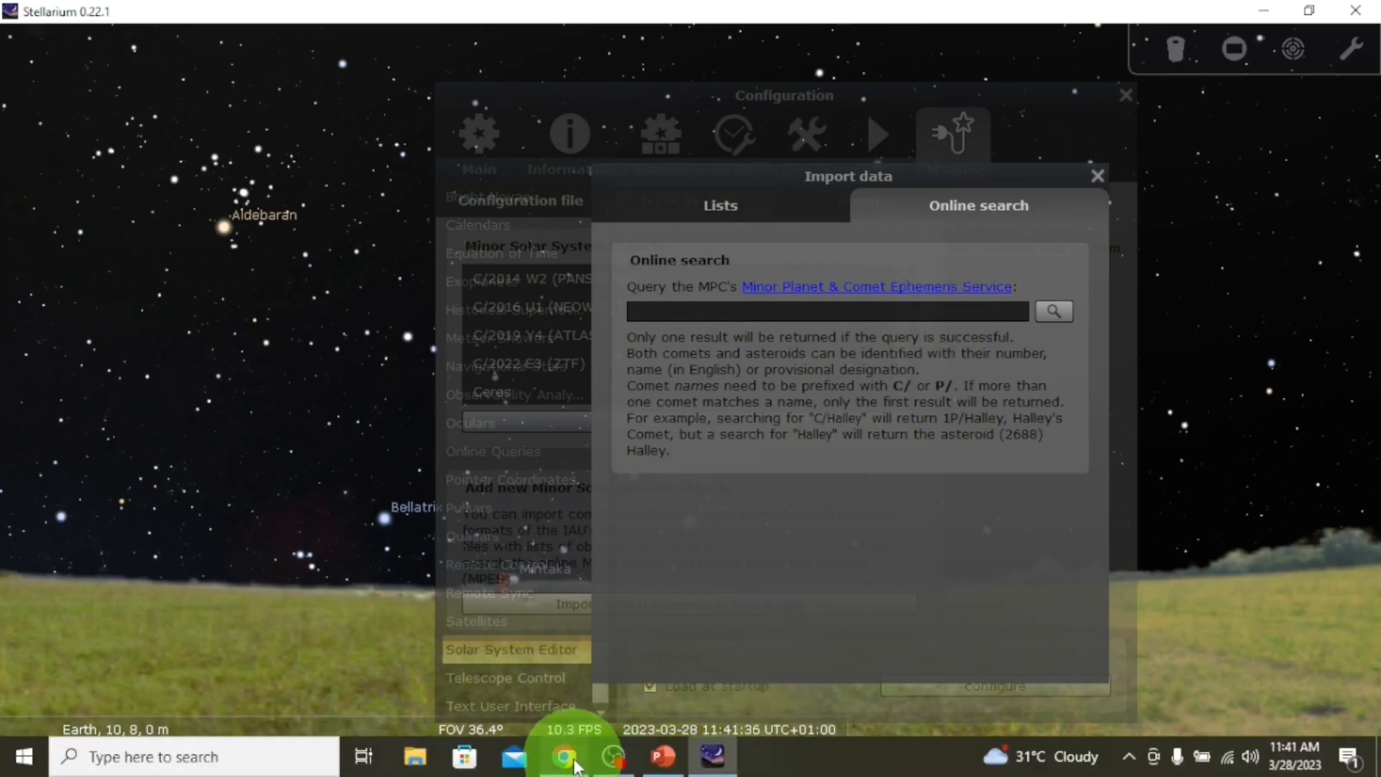
{"action": "mouse_move", "coordinate": [658, 761]}
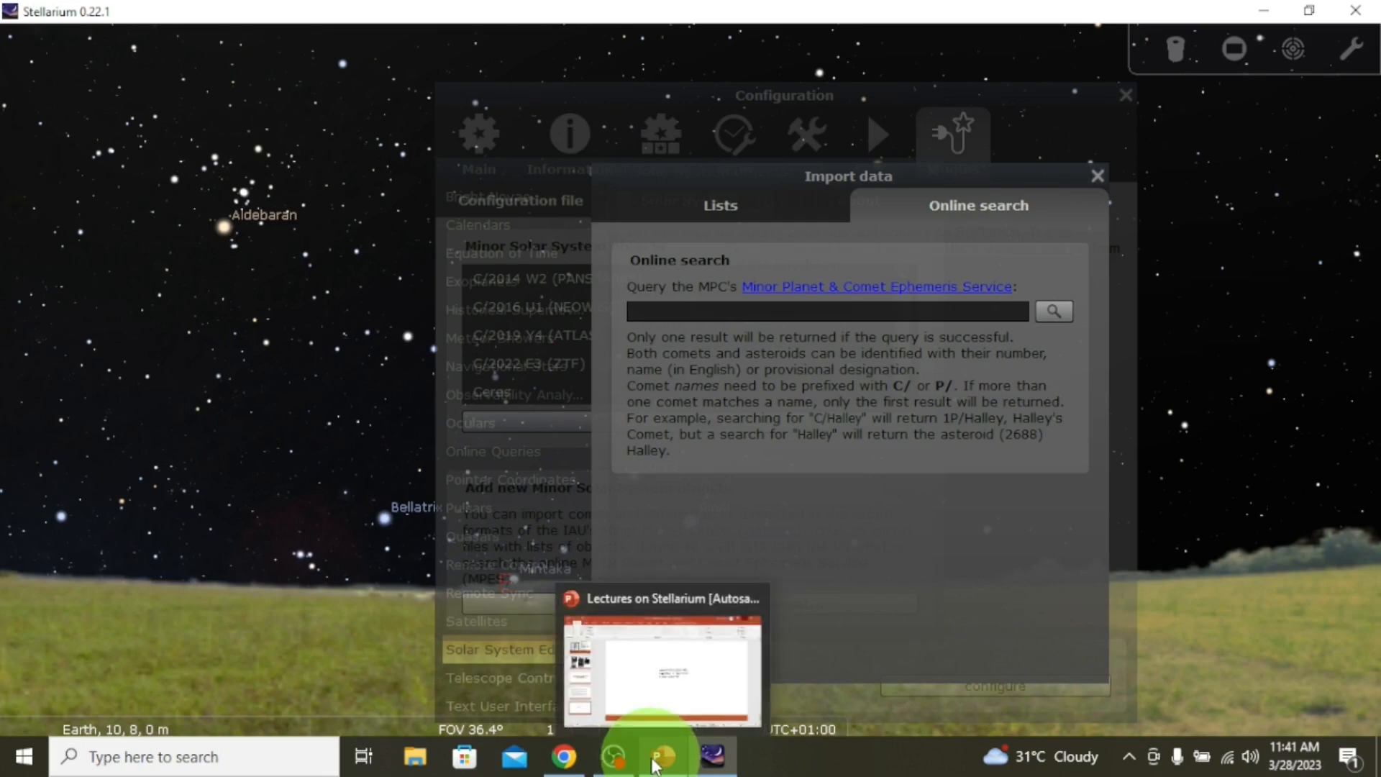
{"action": "left_click", "coordinate": [669, 669]}
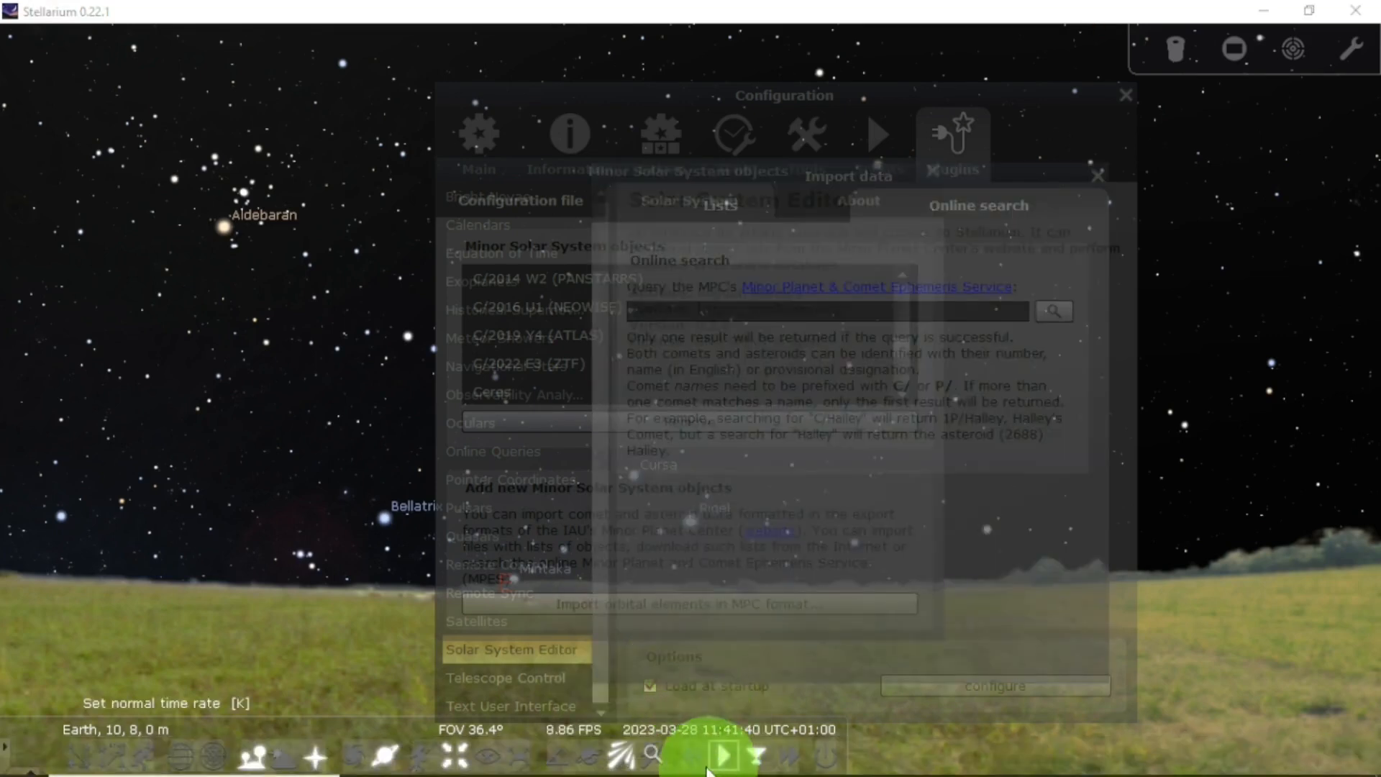
{"action": "mouse_move", "coordinate": [701, 773]}
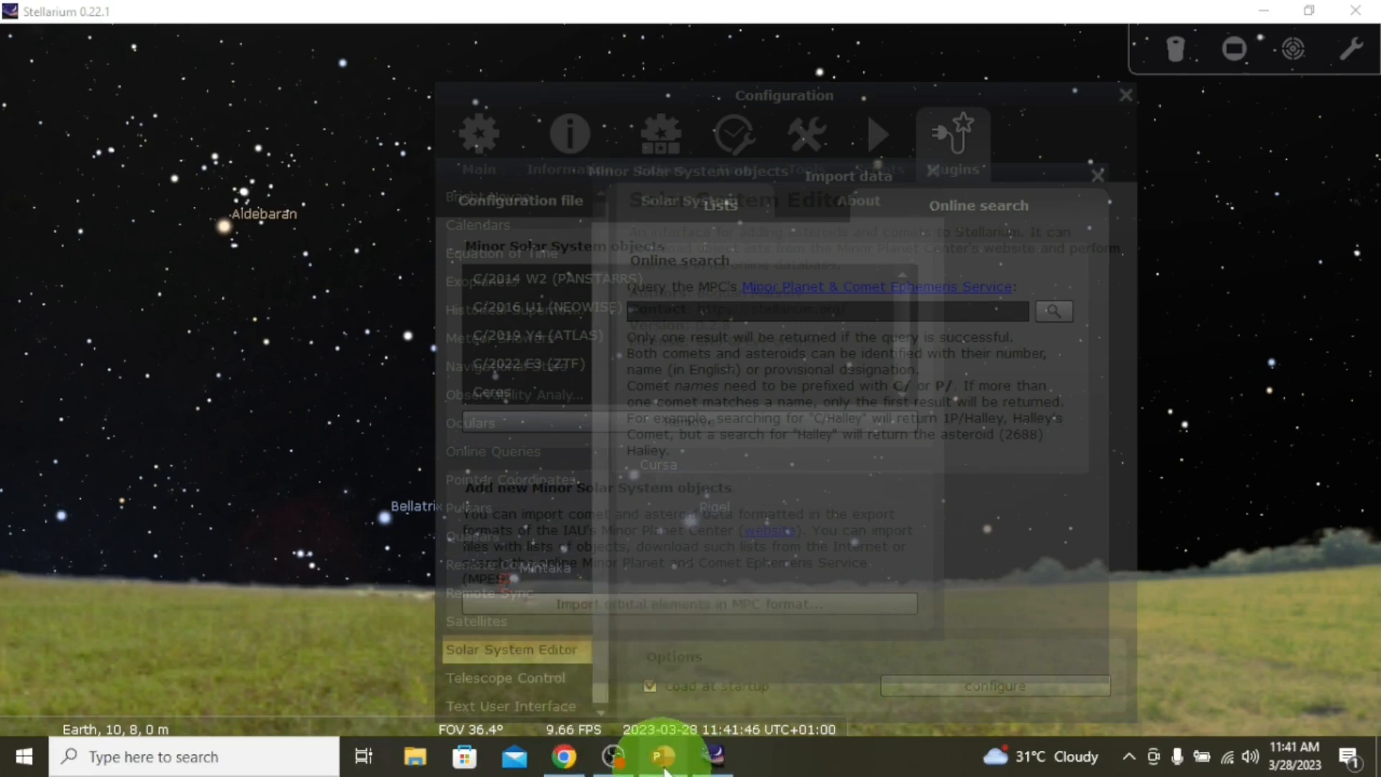
{"action": "left_click", "coordinate": [664, 761]}
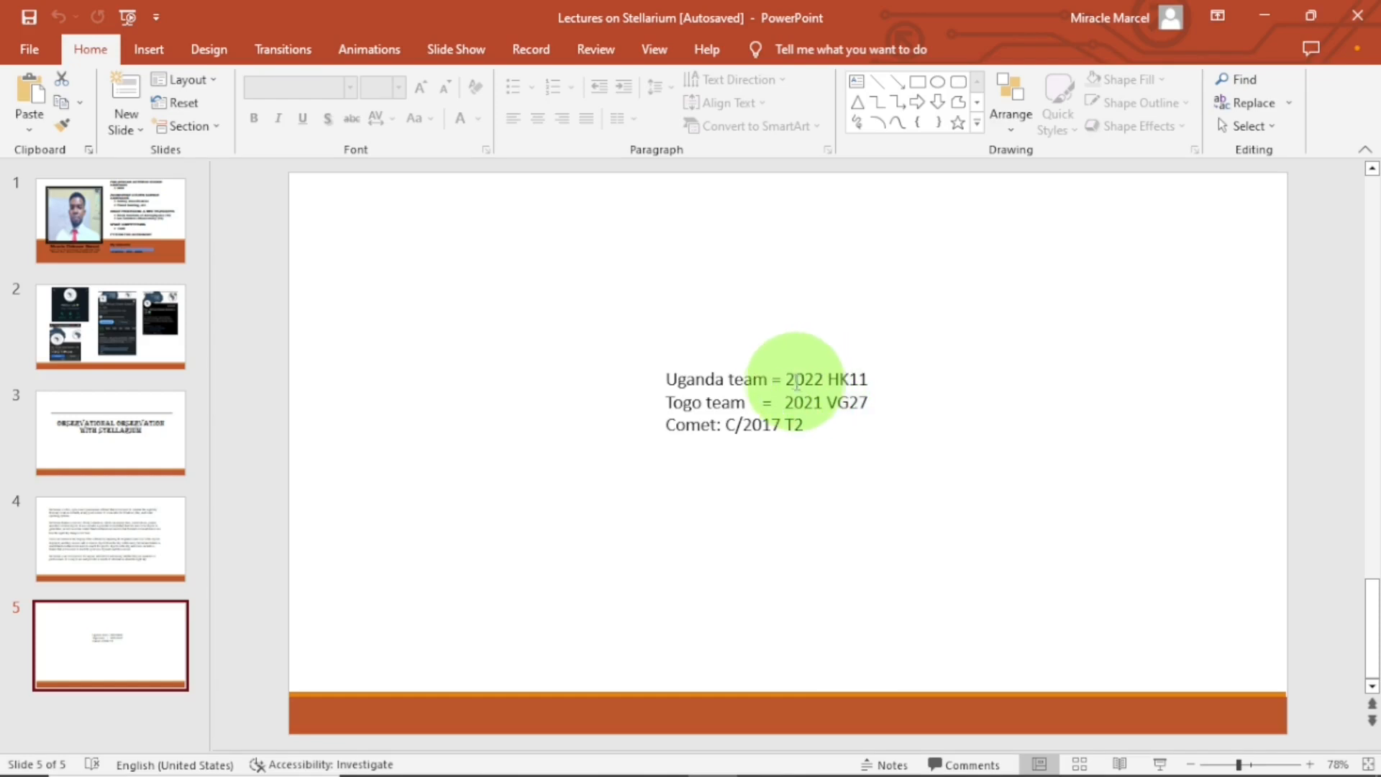
{"action": "mouse_move", "coordinate": [869, 380]}
{"action": "left_mouse_down"}
{"action": "mouse_move", "coordinate": [785, 379]}
{"action": "mouse_move", "coordinate": [851, 383]}
{"action": "left_mouse_up"}
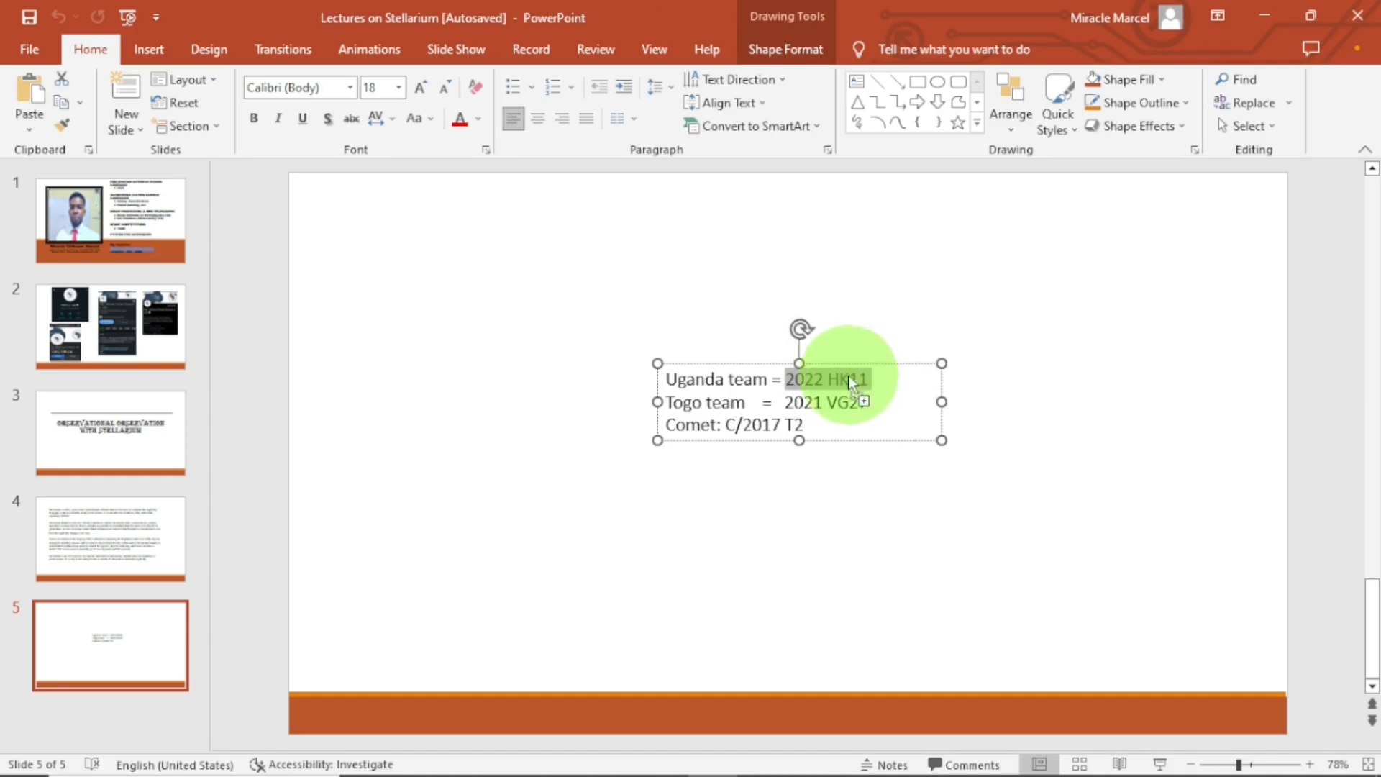
{"action": "right_click", "coordinate": [852, 381]}
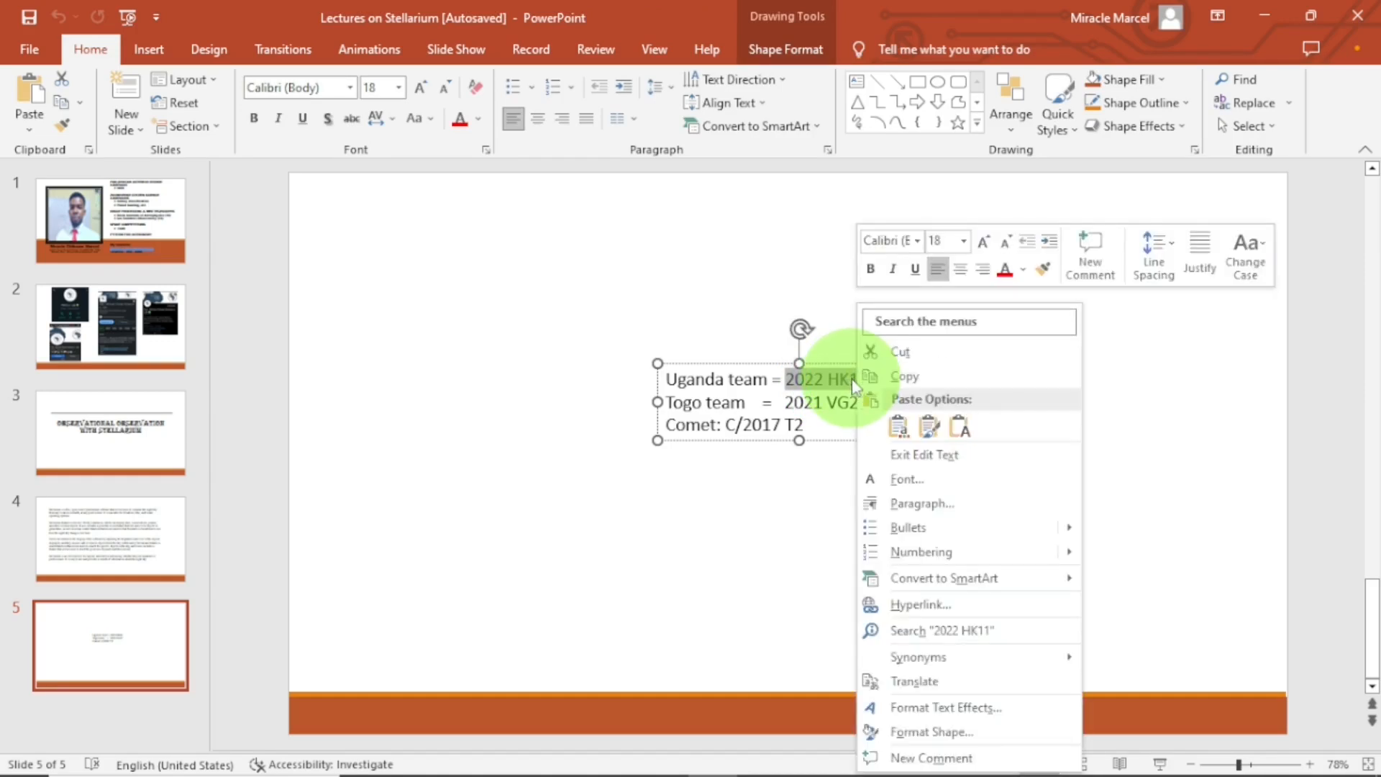
{"action": "left_click", "coordinate": [911, 376]}
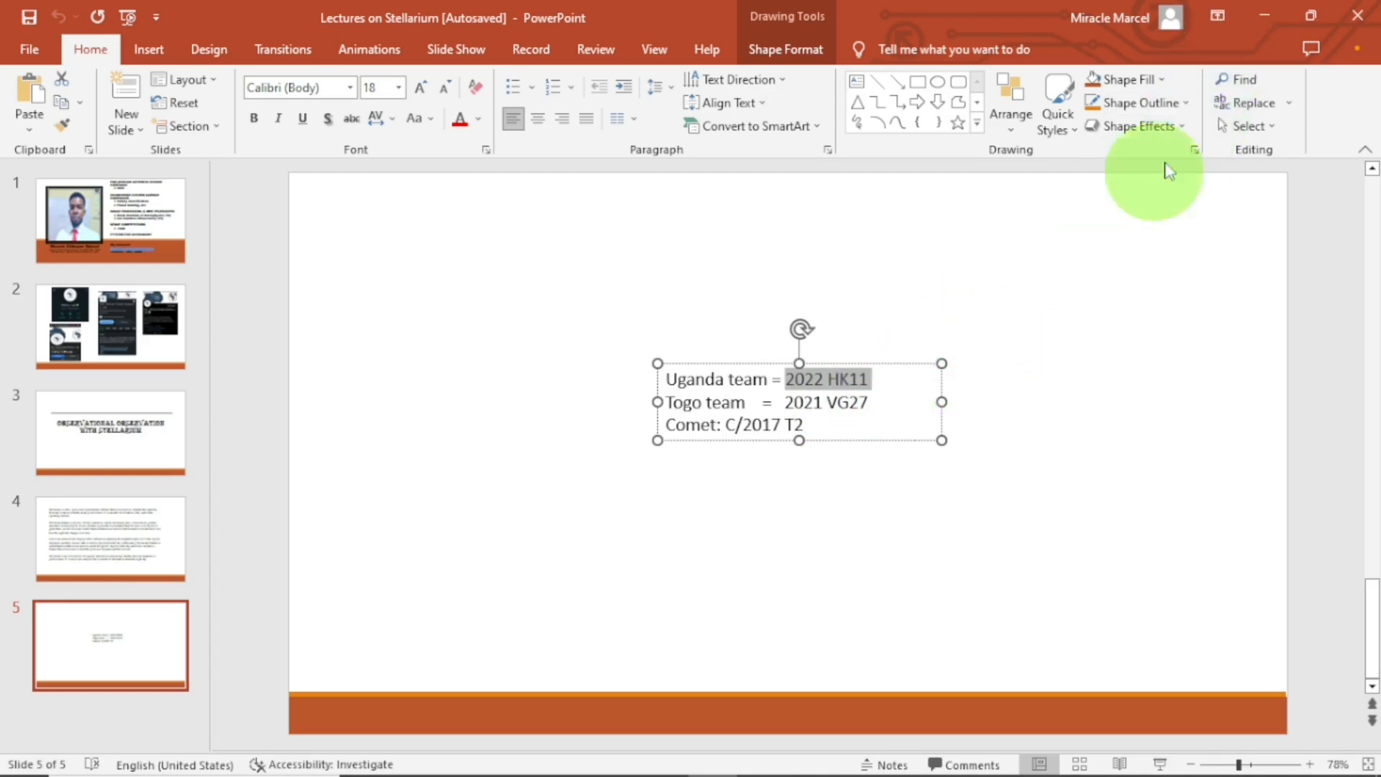
{"action": "left_click", "coordinate": [1266, 14]}
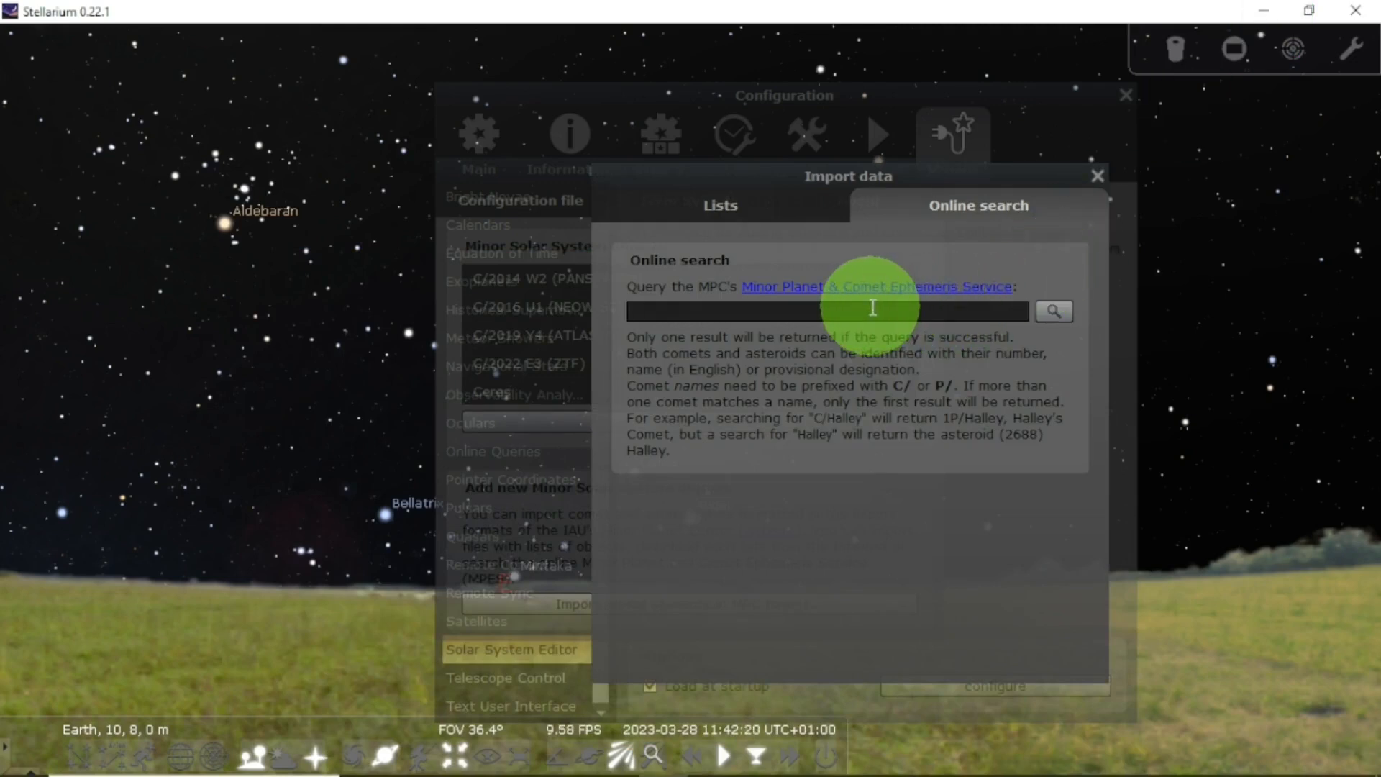
Step: Query the MPC online service for 2022 HK11 and add the asteroid from the unfiltered results
{"action": "key", "text": "ctrl+v"}
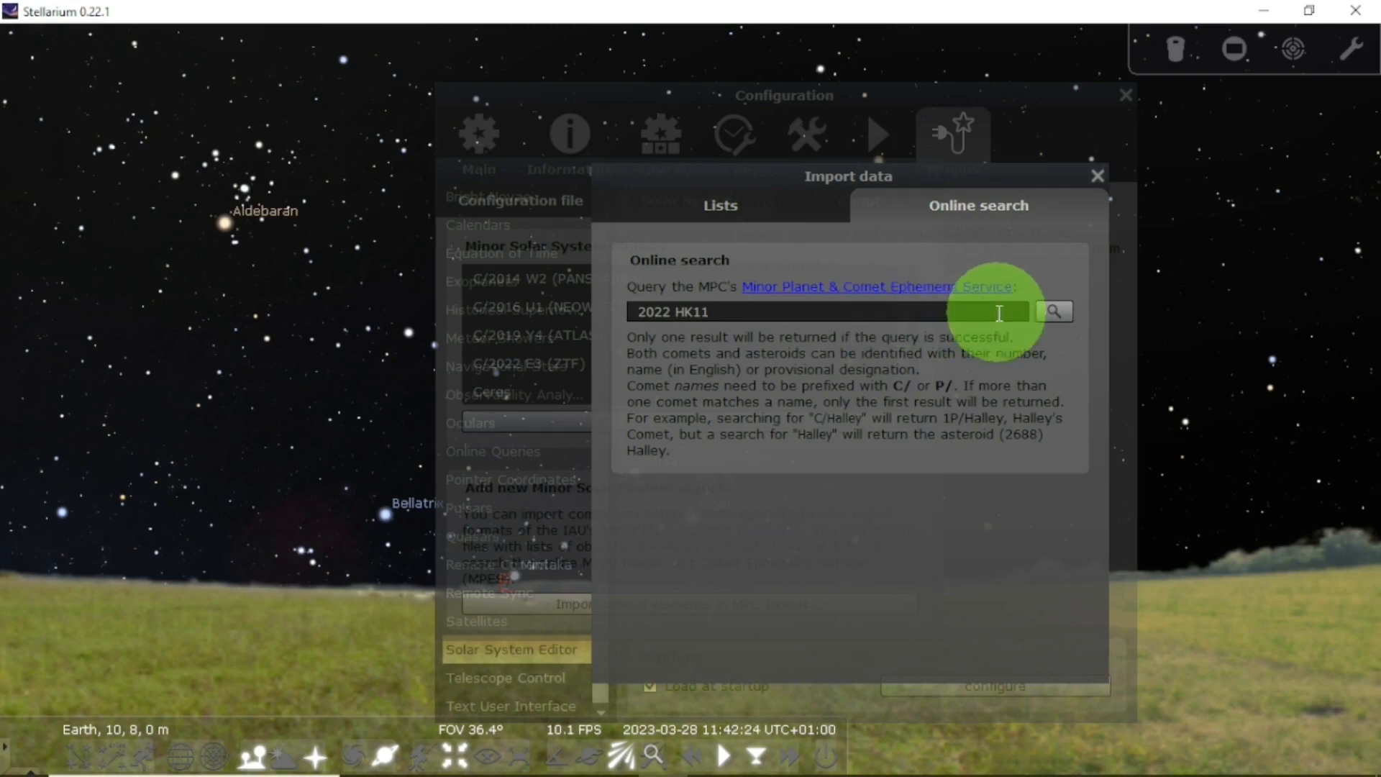
{"action": "left_click", "coordinate": [1044, 307]}
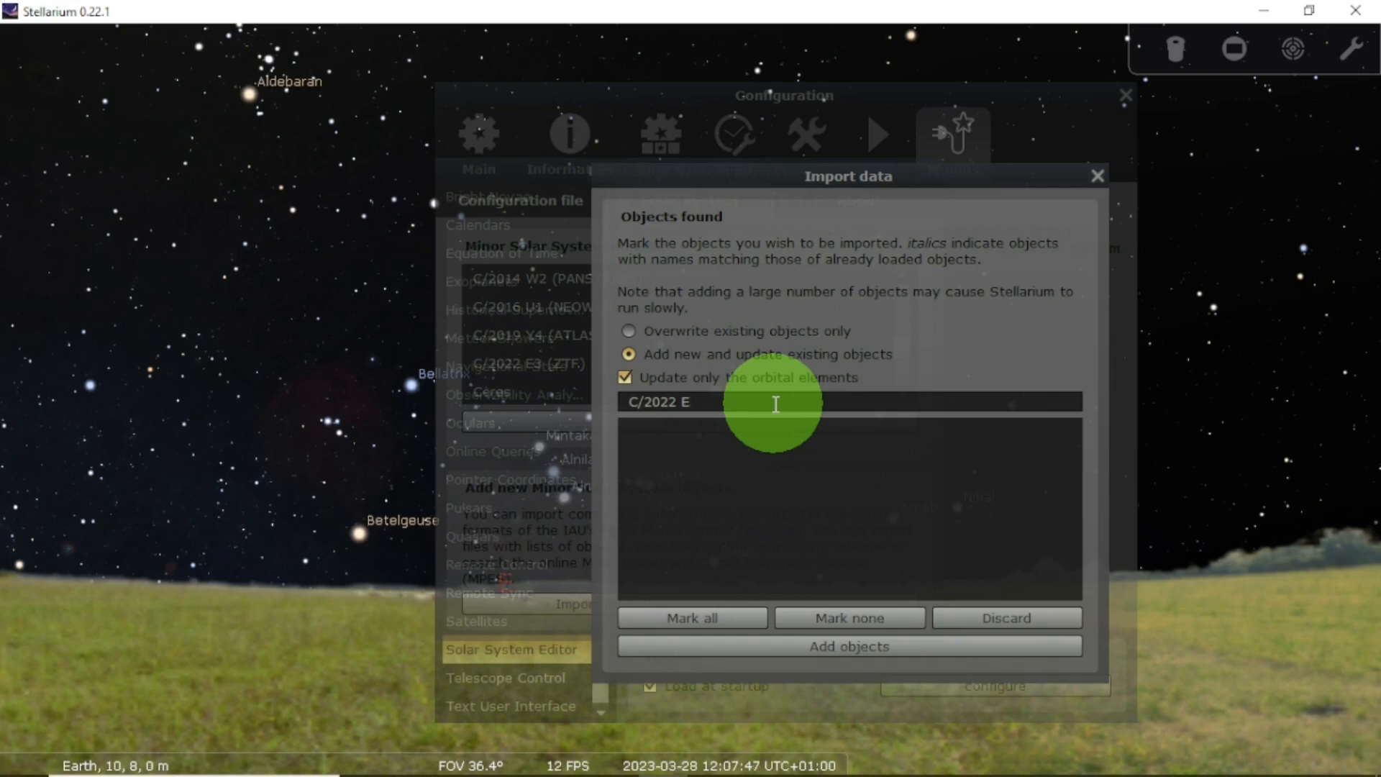
{"action": "key", "text": "BackSpace"}
{"action": "key", "text": "BackSpace"}
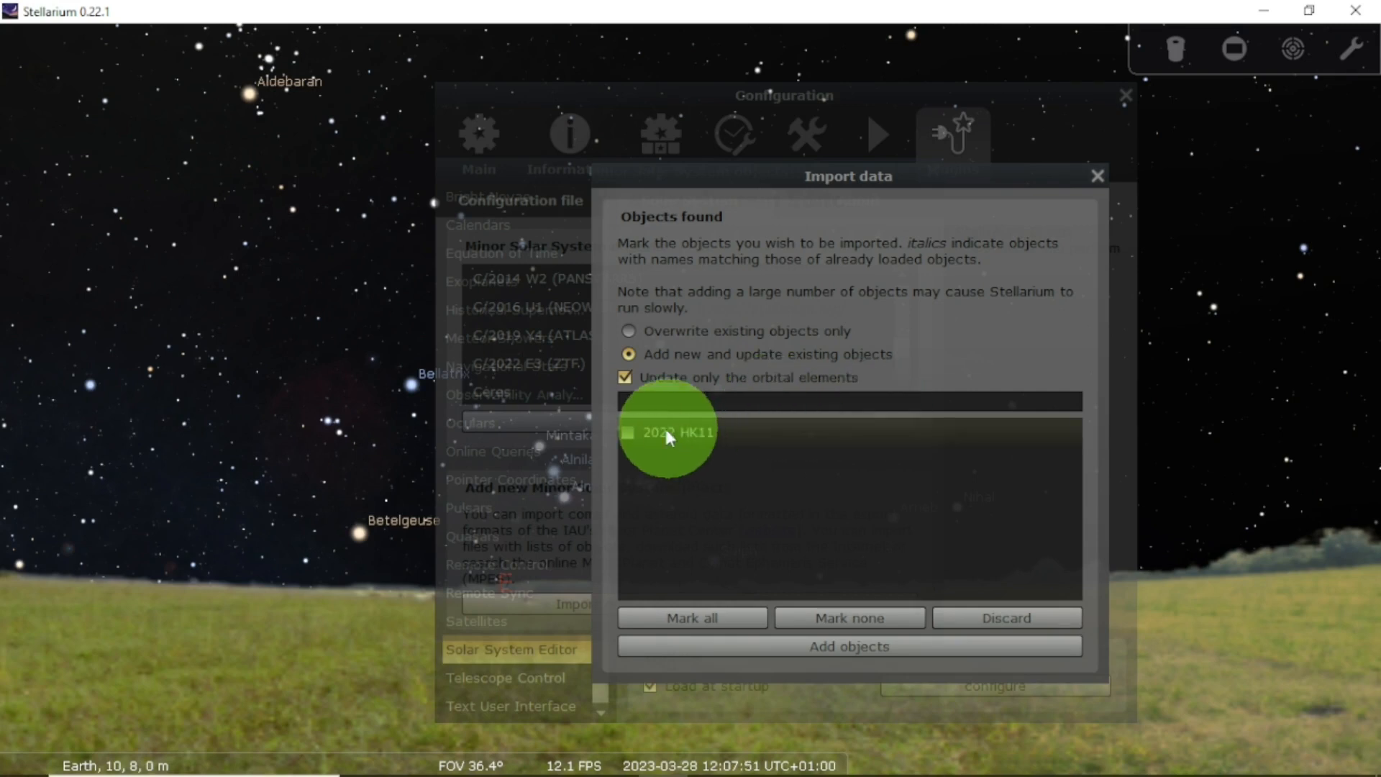
{"action": "left_click", "coordinate": [628, 434]}
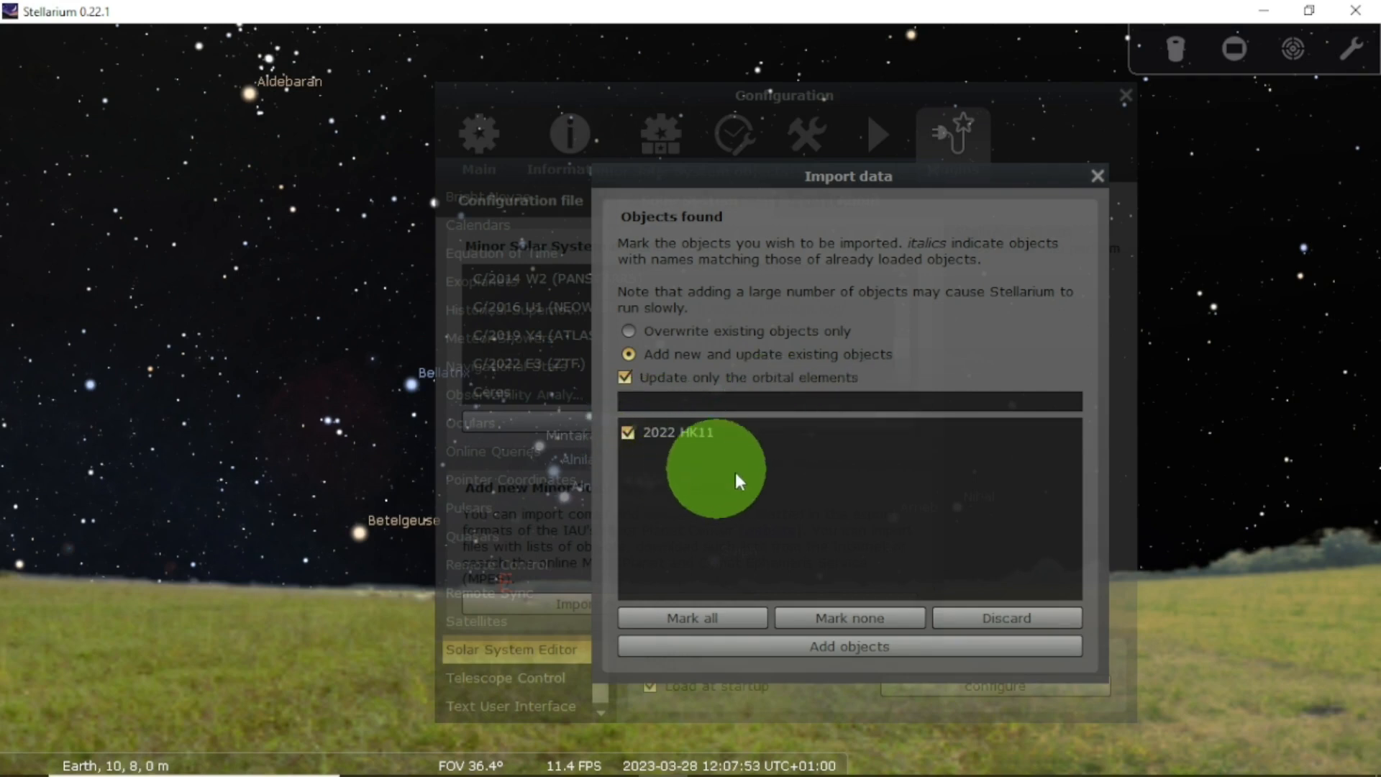
{"action": "left_click", "coordinate": [771, 655]}
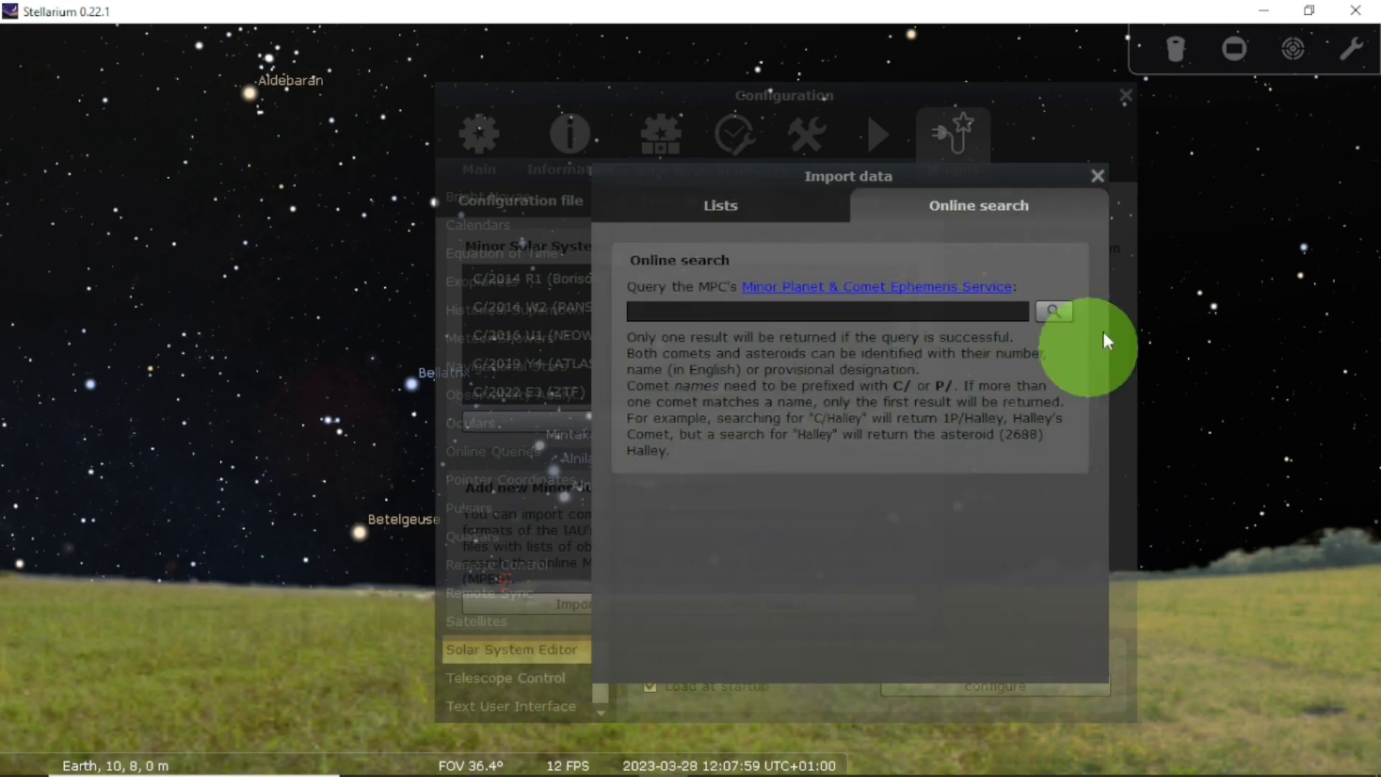
Step: Close the data import, configuration, and minor Solar System objects windows
{"action": "left_click", "coordinate": [1098, 177]}
{"action": "left_click", "coordinate": [1128, 99]}
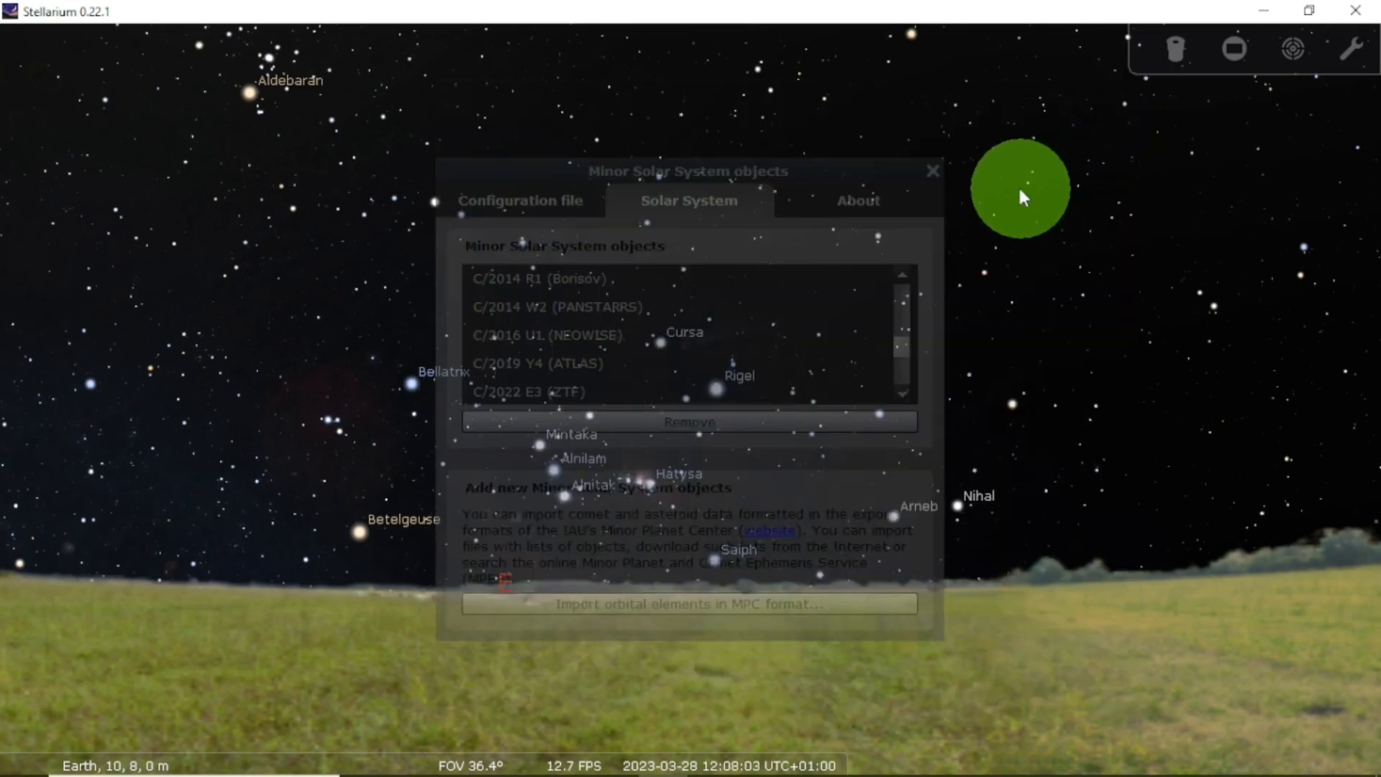
{"action": "left_click", "coordinate": [933, 171]}
Step: Search for asteroid 2022 HK11 and examine it up close at about a 0.00139° field of view
{"action": "mouse_move", "coordinate": [2, 629]}
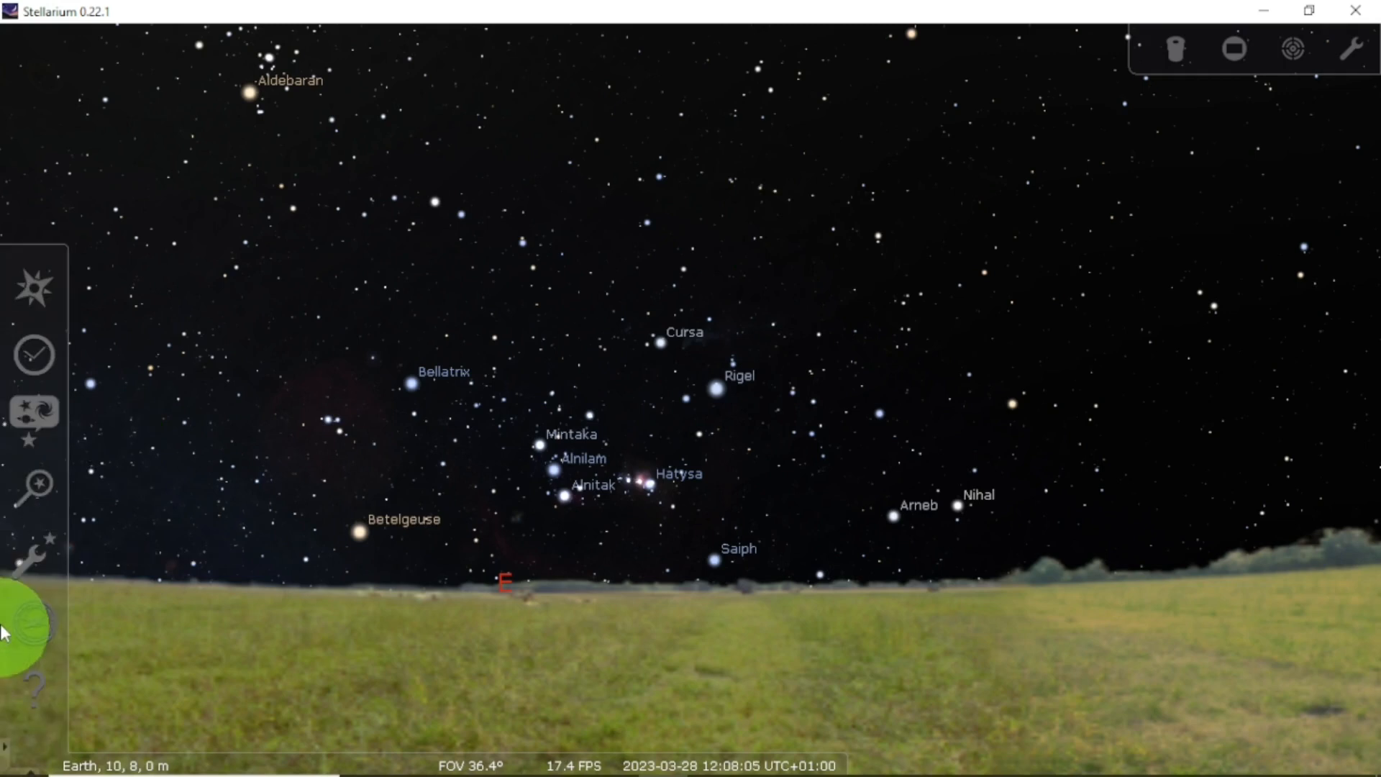
{"action": "left_click", "coordinate": [36, 497]}
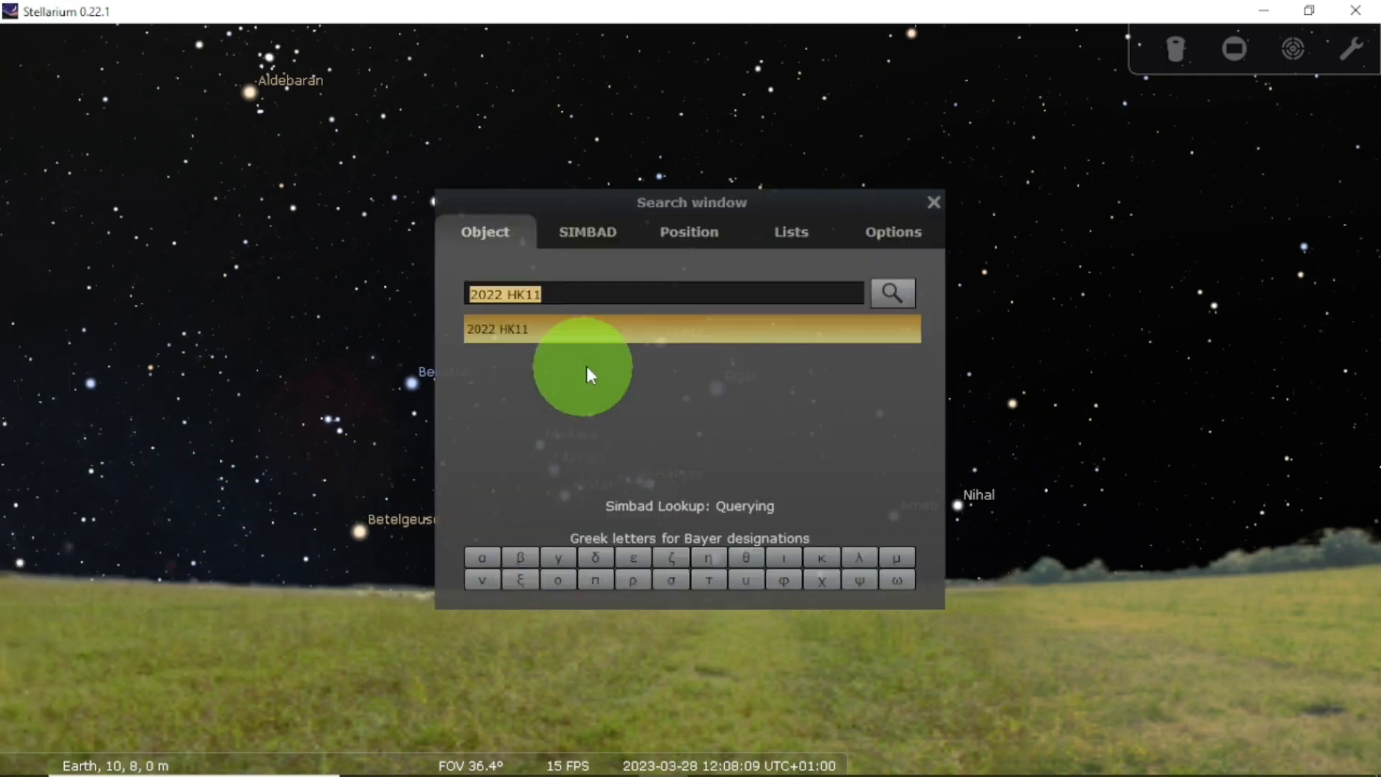
{"action": "left_click", "coordinate": [594, 330]}
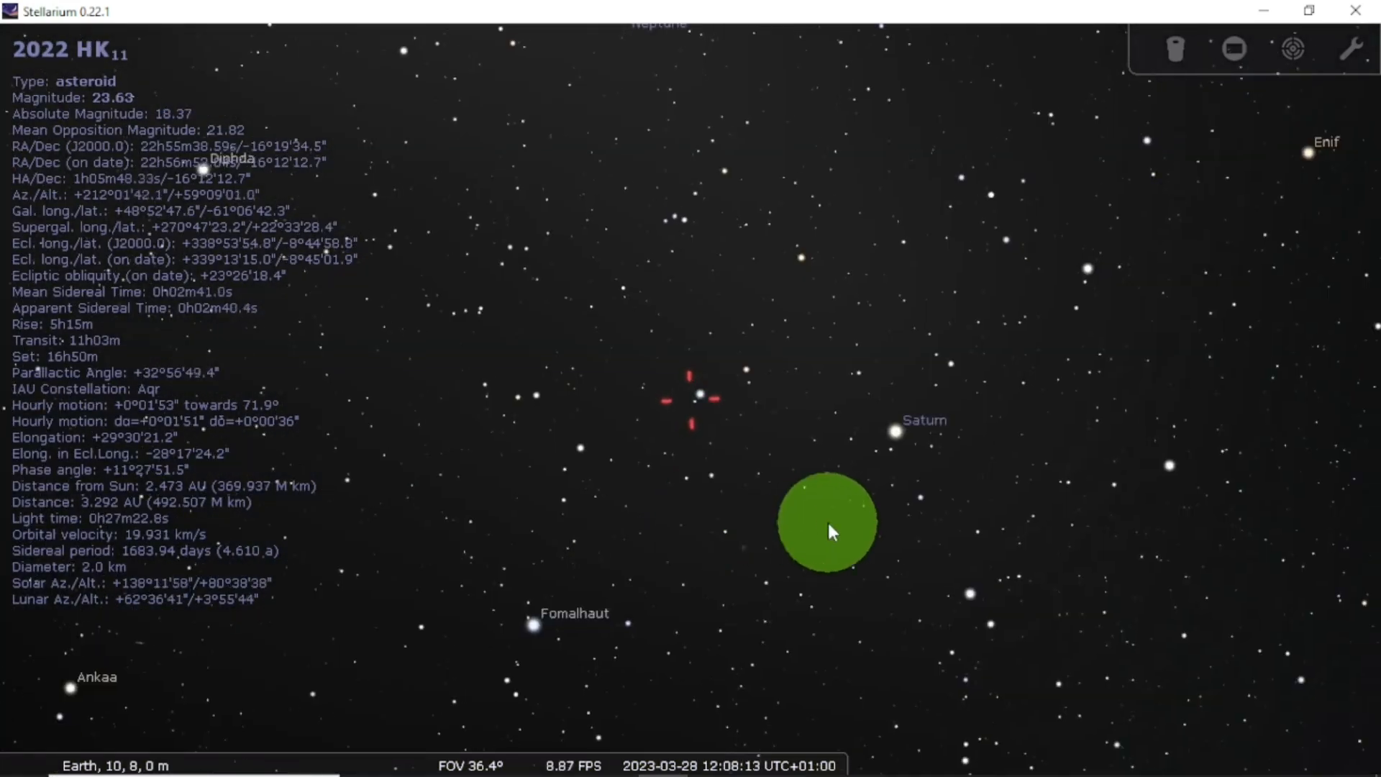
{"action": "scroll", "coordinate": [847, 506], "scroll_direction": "up", "scroll_amount": 5}
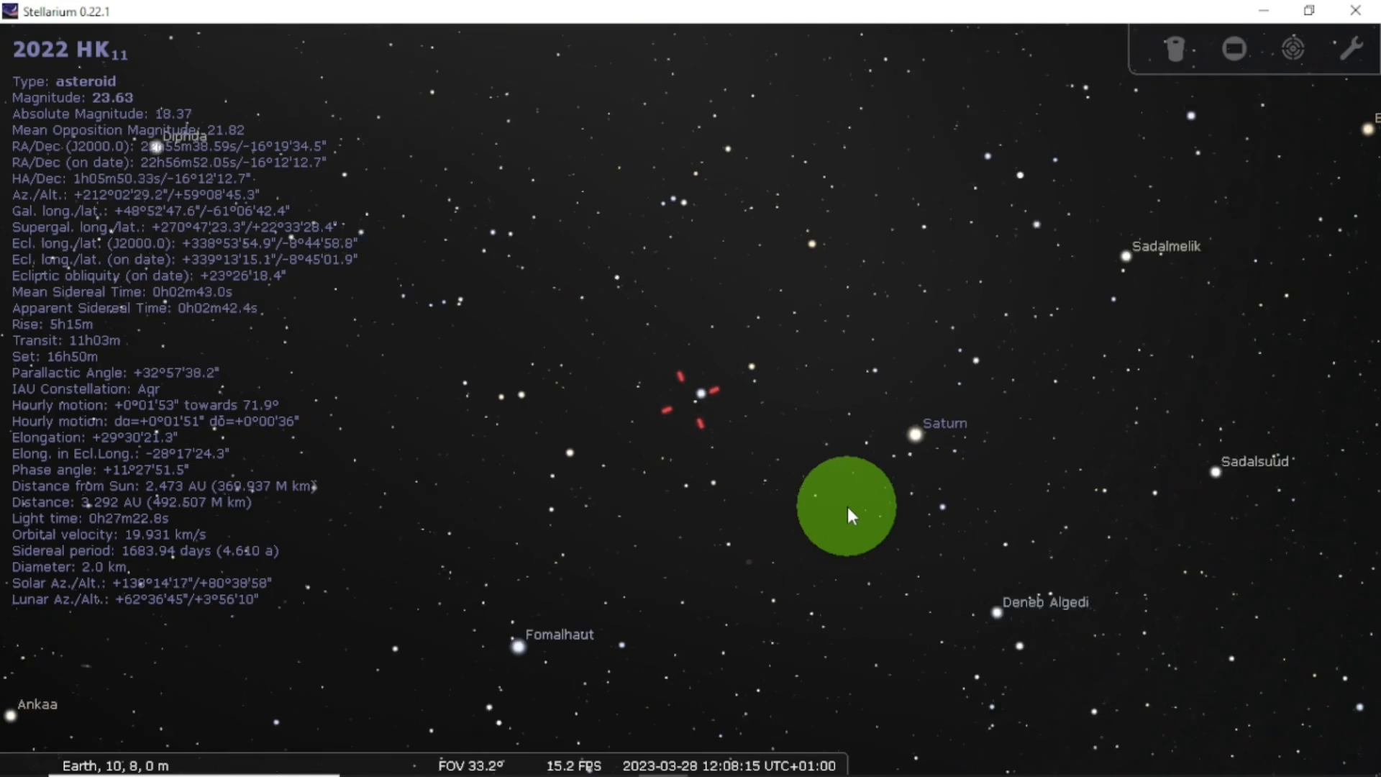
{"action": "scroll", "coordinate": [848, 506], "scroll_direction": "up", "scroll_amount": 8}
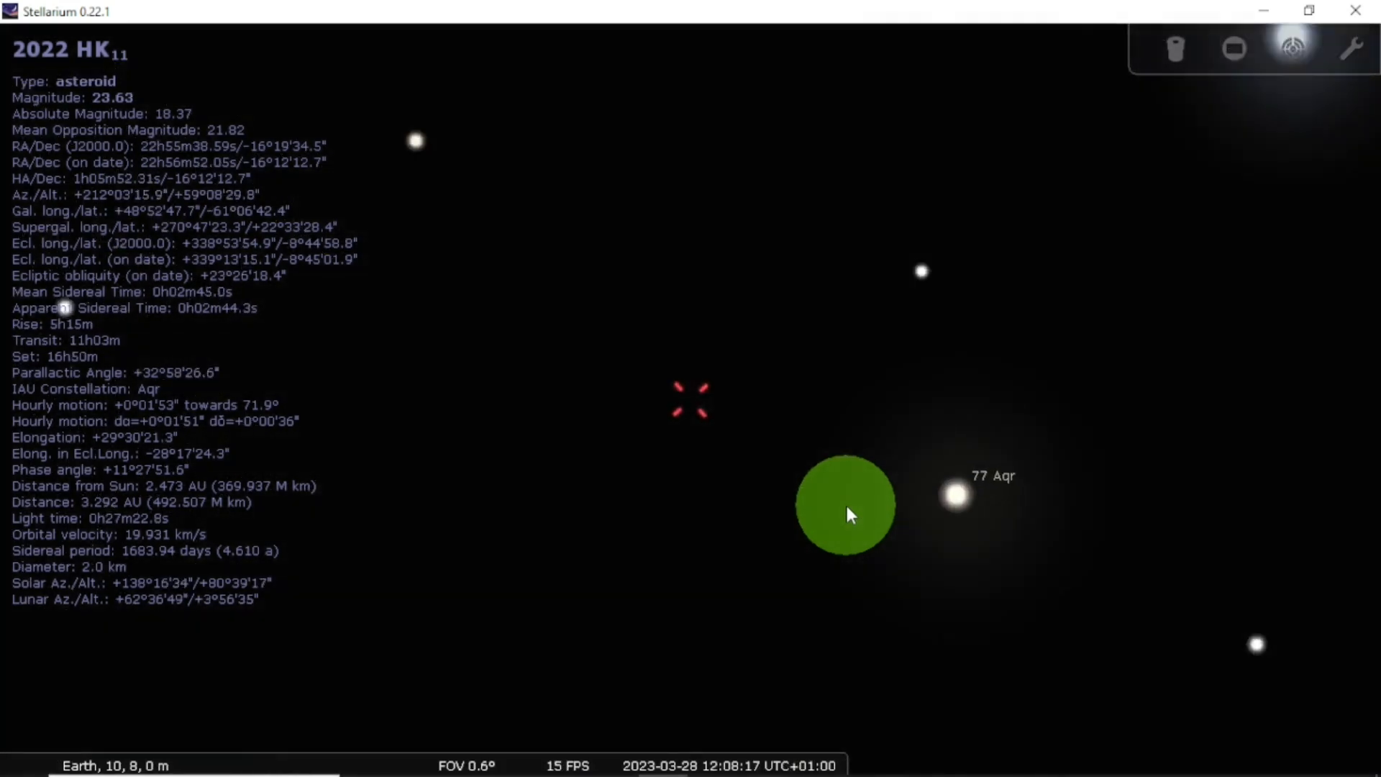
{"action": "scroll", "coordinate": [841, 505], "scroll_direction": "up", "scroll_amount": 6}
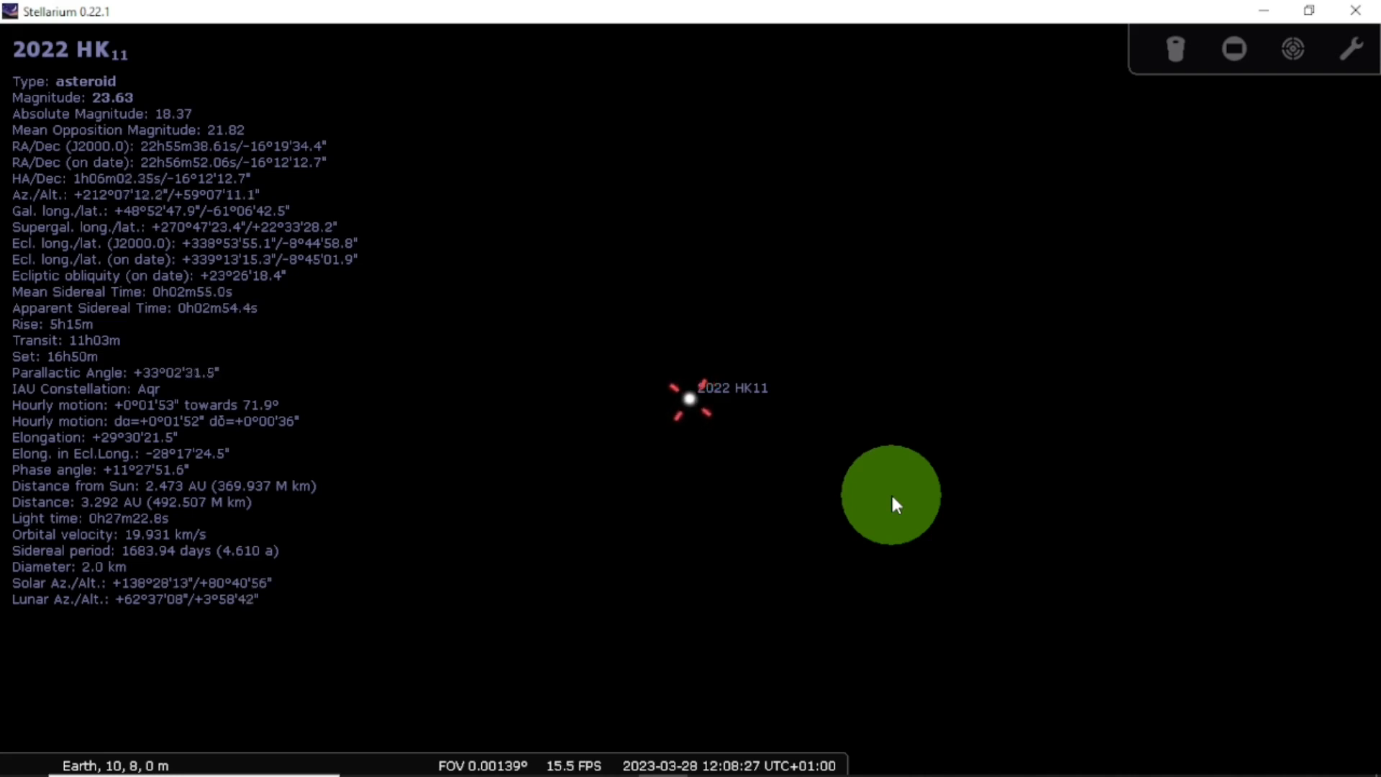
Step: Switch to PowerPoint to review the team asteroid and comet designations on slide 5, and return to Stellarium
{"action": "mouse_move", "coordinate": [675, 775]}
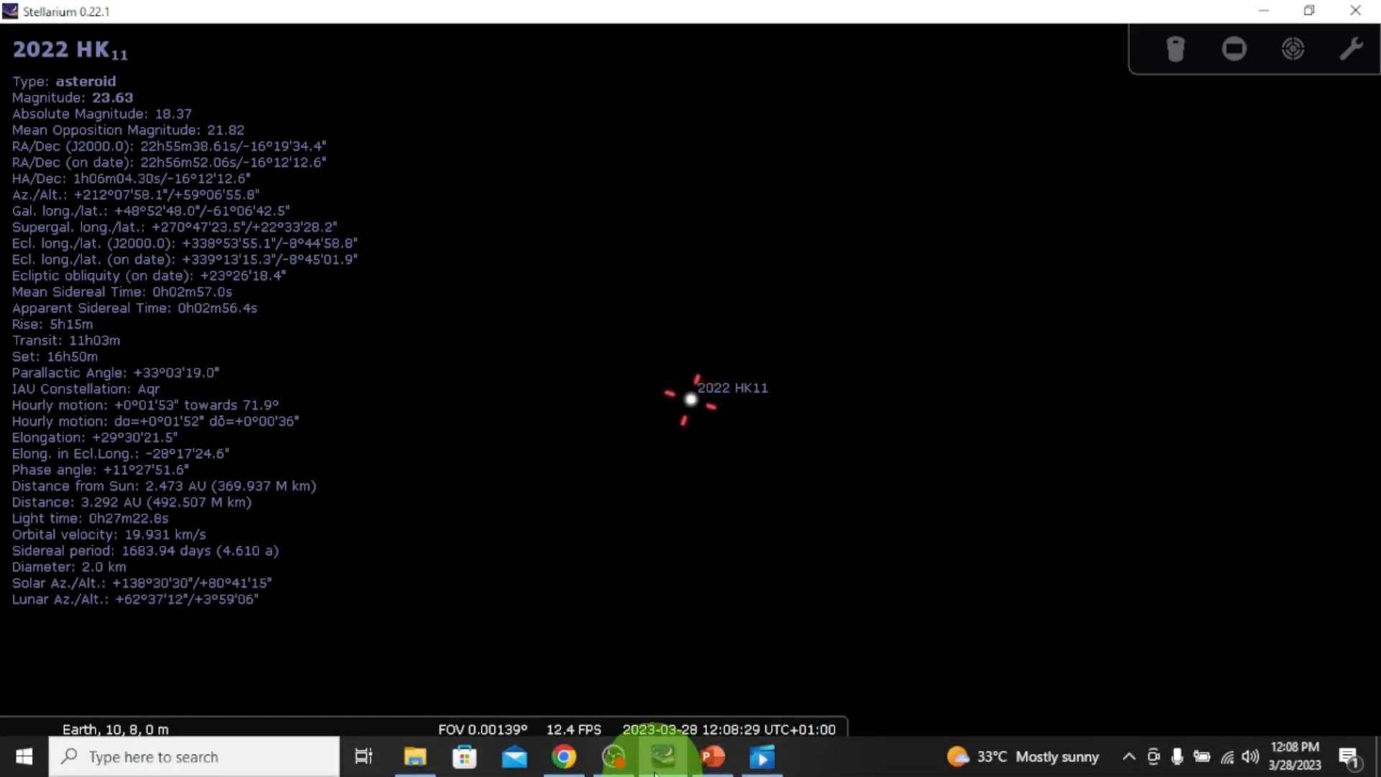
{"action": "mouse_move", "coordinate": [718, 767]}
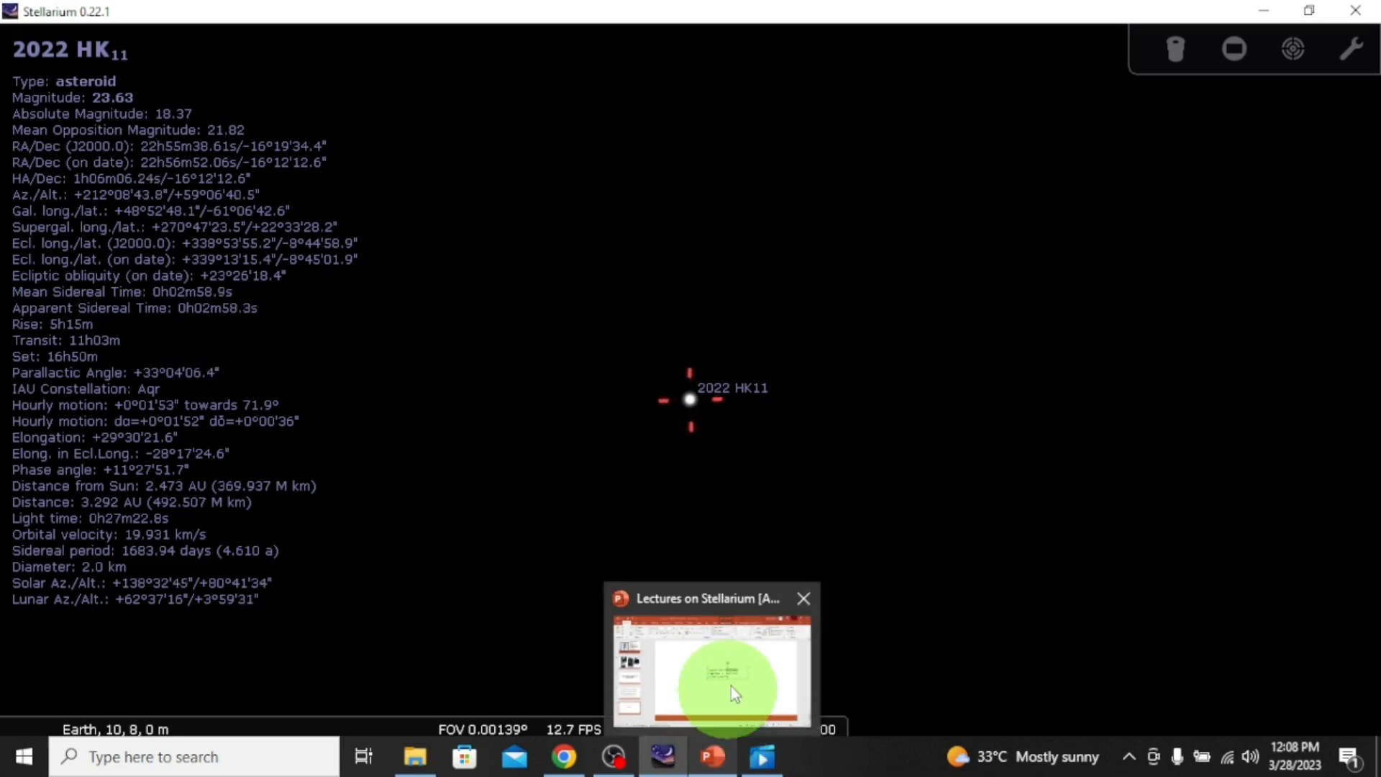
{"action": "mouse_move", "coordinate": [730, 685]}
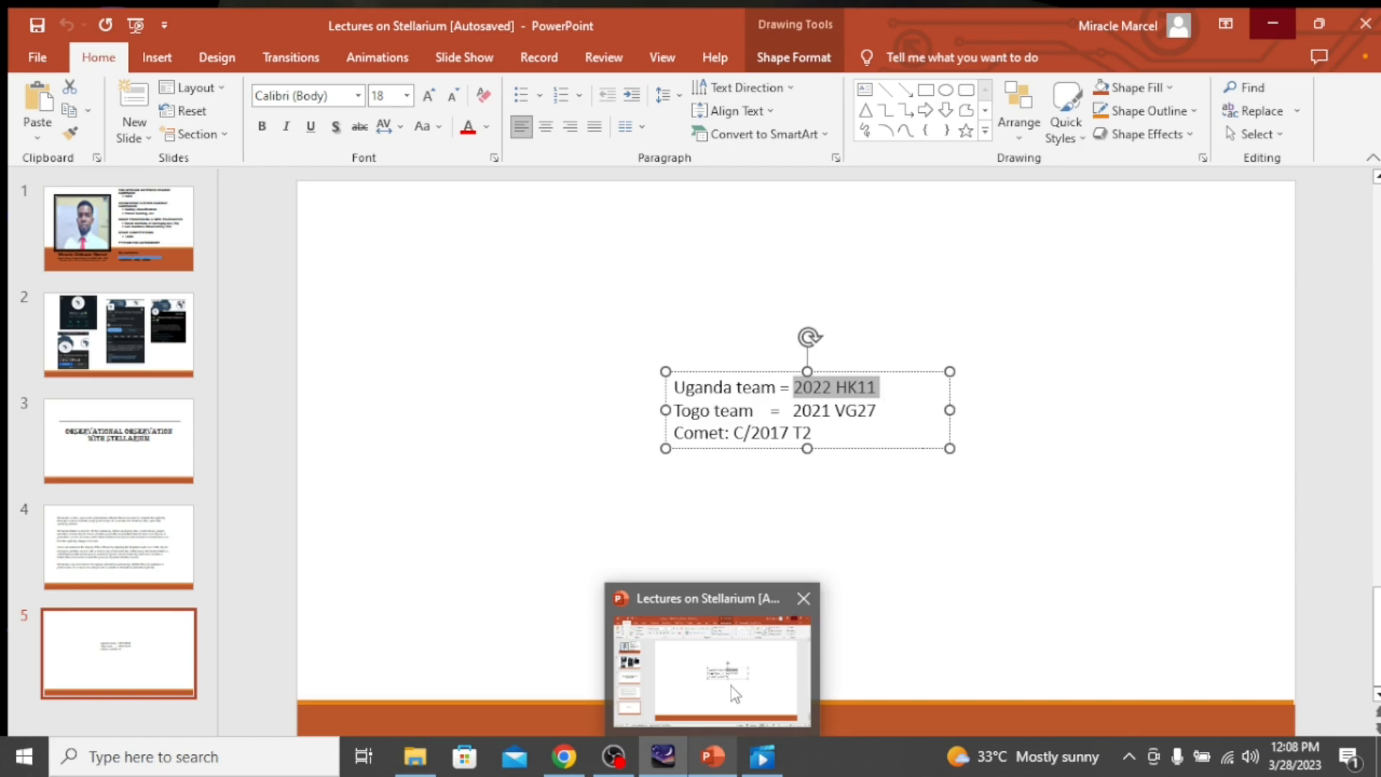
{"action": "left_click", "coordinate": [731, 685]}
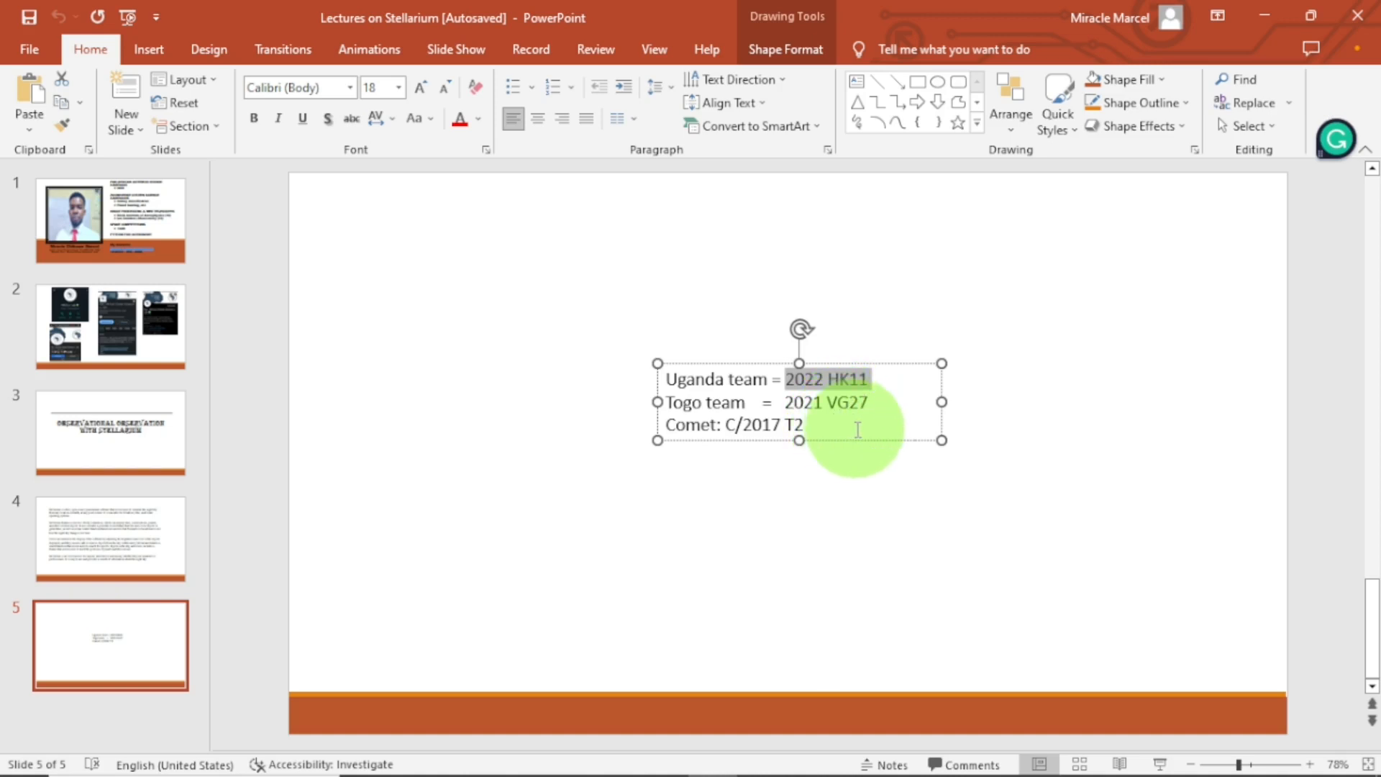
{"action": "left_click", "coordinate": [1270, 16]}
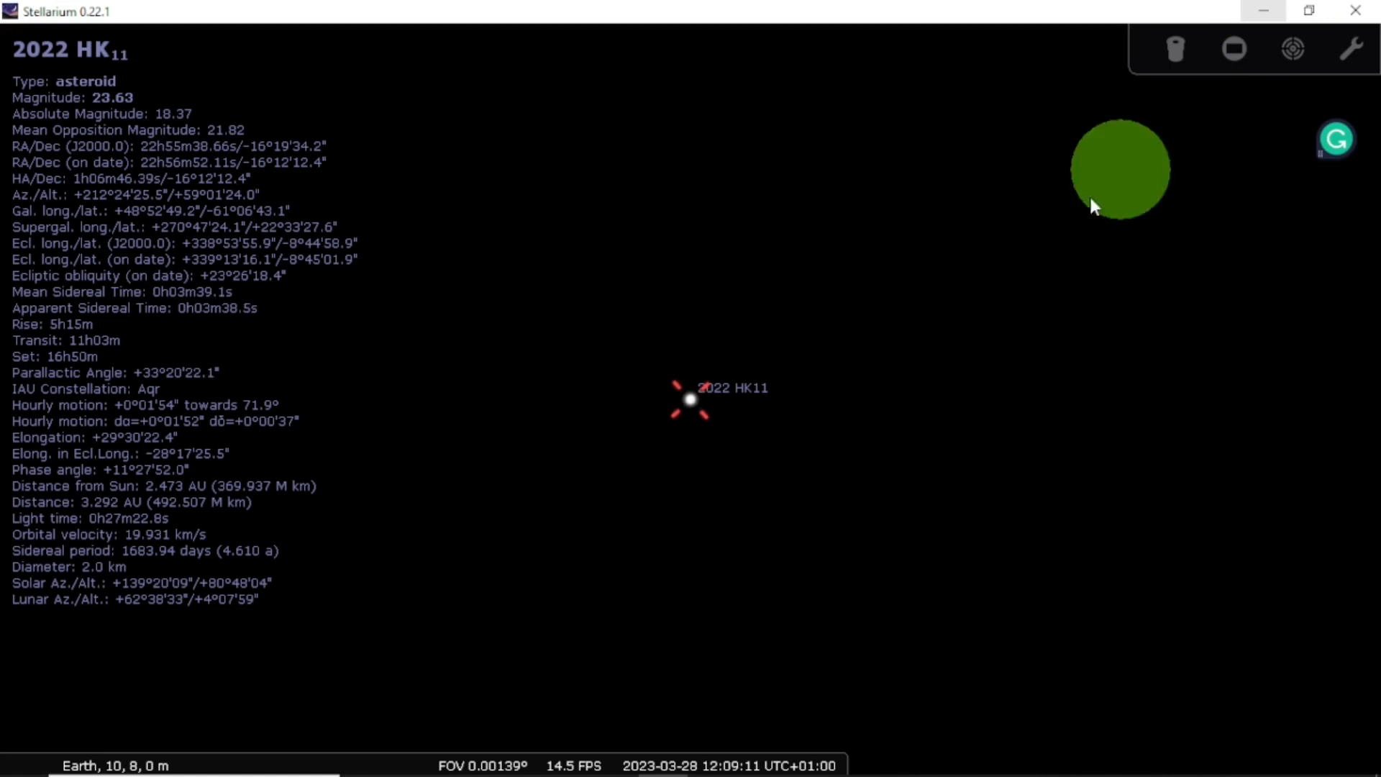
Step: View the wider sky around asteroid 2022 HK11 at about a 72° field of view
{"action": "scroll", "coordinate": [820, 400], "scroll_direction": "down", "scroll_amount": 10}
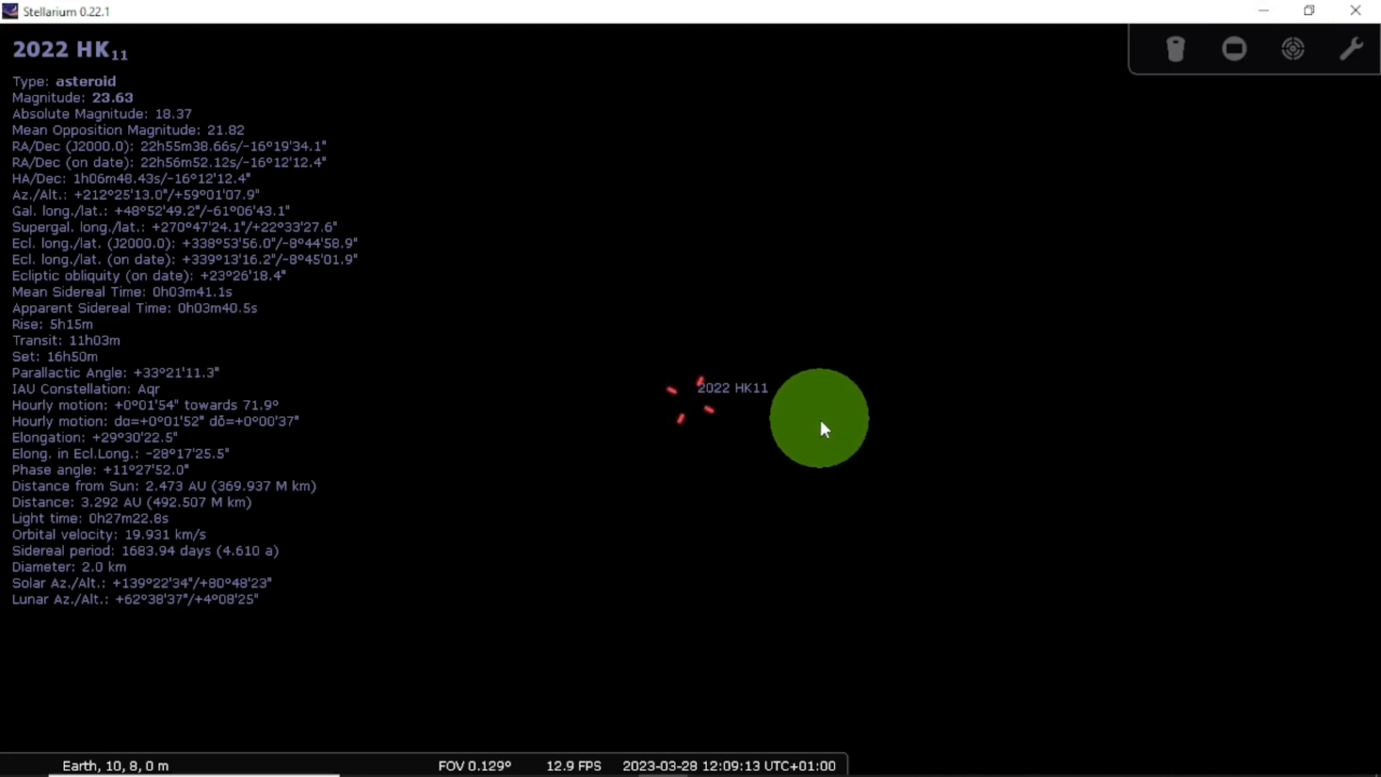
{"action": "scroll", "coordinate": [818, 416], "scroll_direction": "down", "scroll_amount": 10}
{"action": "scroll", "coordinate": [813, 423], "scroll_direction": "down", "scroll_amount": 8}
{"action": "scroll", "coordinate": [813, 423], "scroll_direction": "up", "scroll_amount": 3}
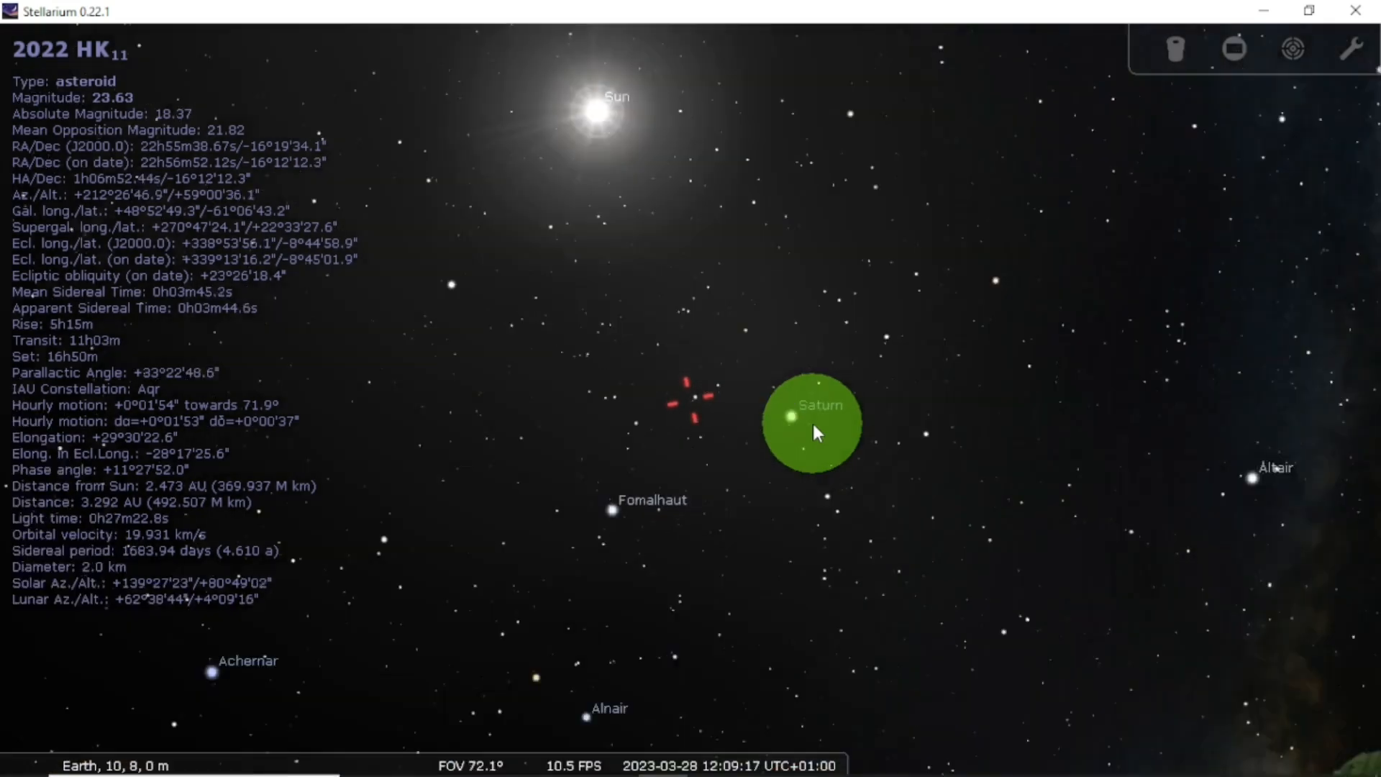
Step: Bring the southern horizon into view and clear the selection of asteroid 2022 HK11
{"action": "left_click_drag", "start_coordinate": [823, 486], "coordinate": [797, 223]}
{"action": "left_click_drag", "start_coordinate": [813, 499], "coordinate": [825, 294]}
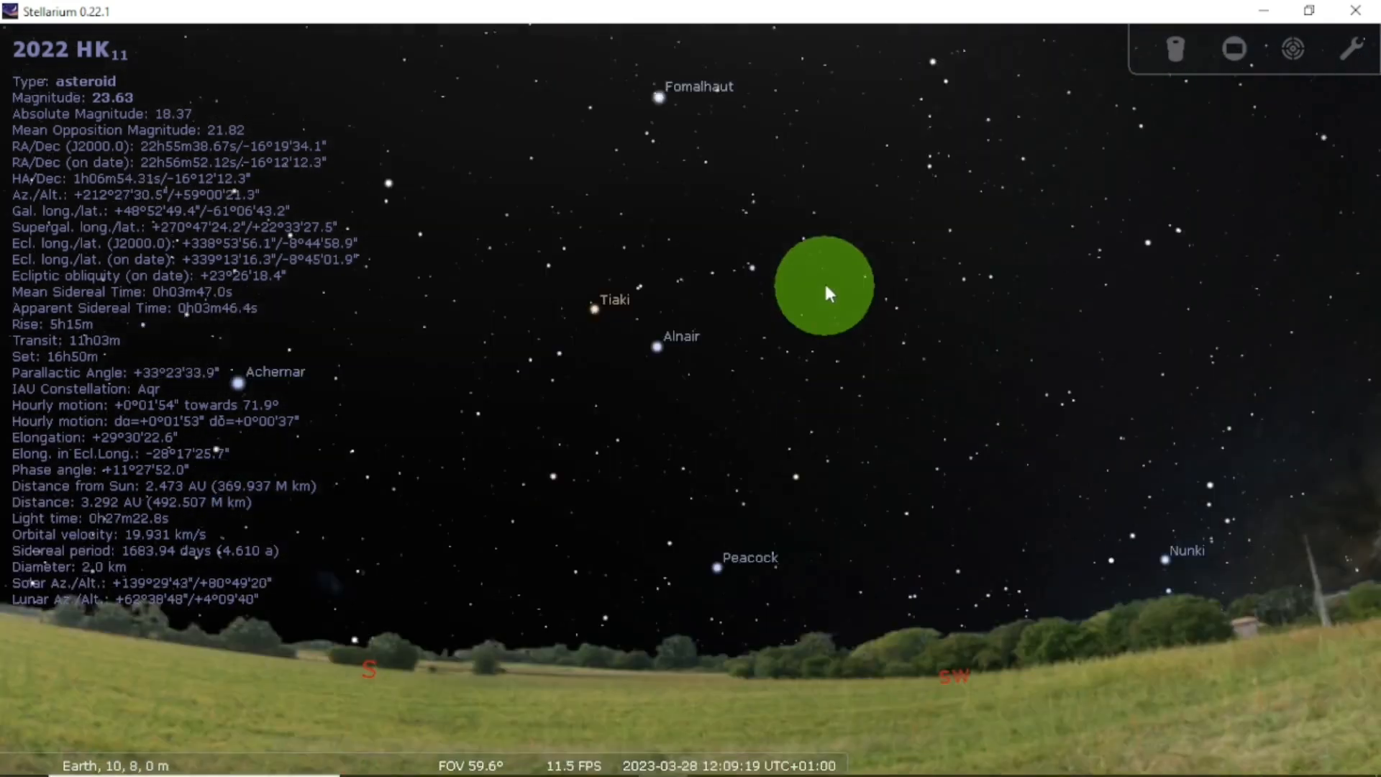
{"action": "left_click", "coordinate": [386, 599]}
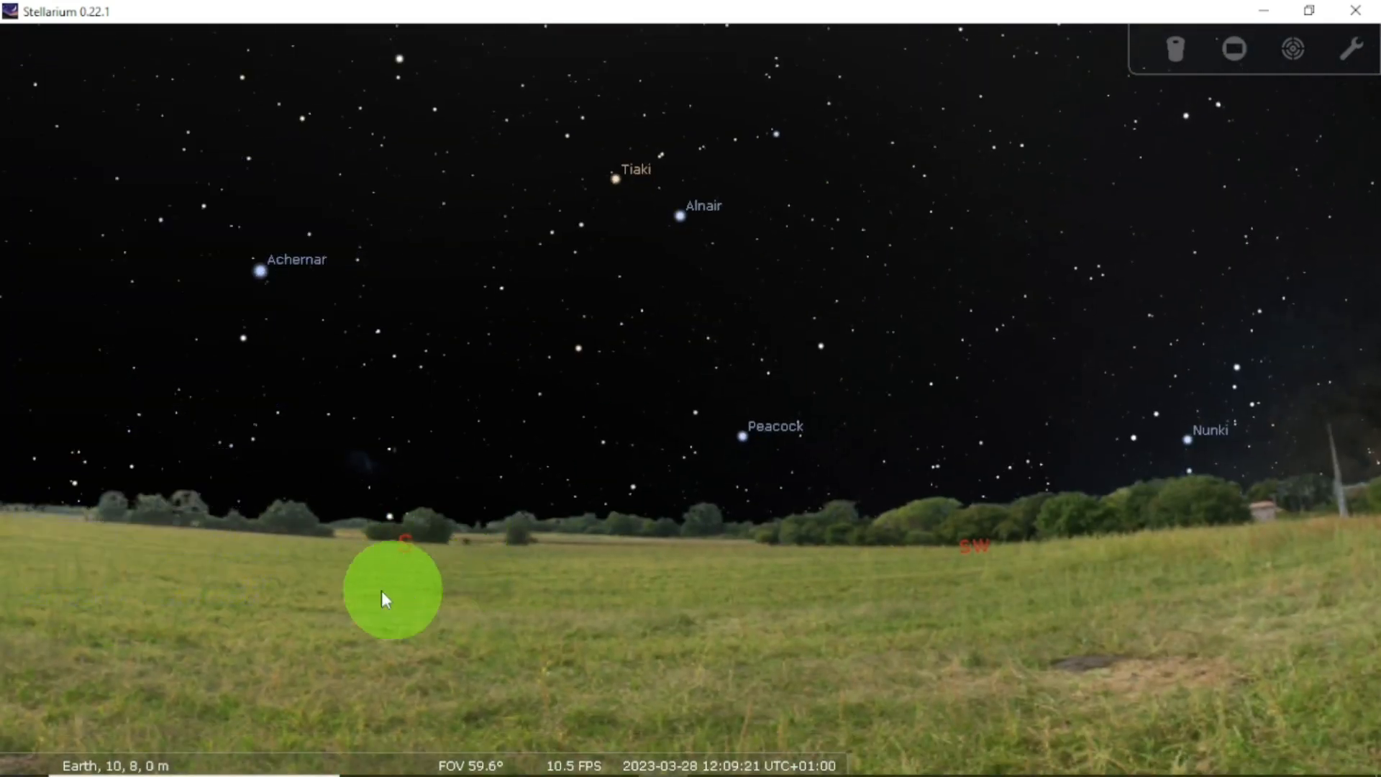
Step: Query the Solar System Editor's online search for C/2017 T2 and add comet C/2017 T2 (PANSTARRS) to the Solar System objects
{"action": "mouse_move", "coordinate": [24, 446]}
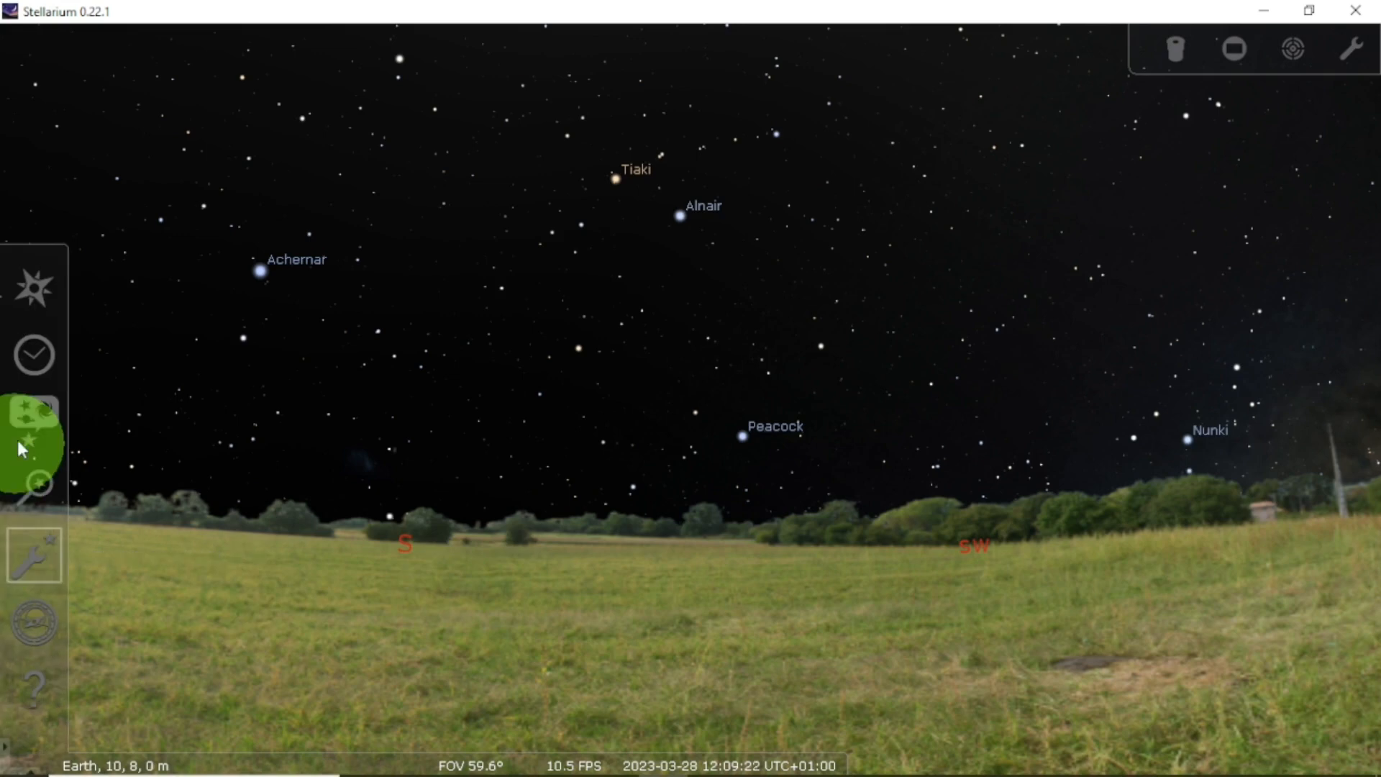
{"action": "left_click", "coordinate": [25, 557]}
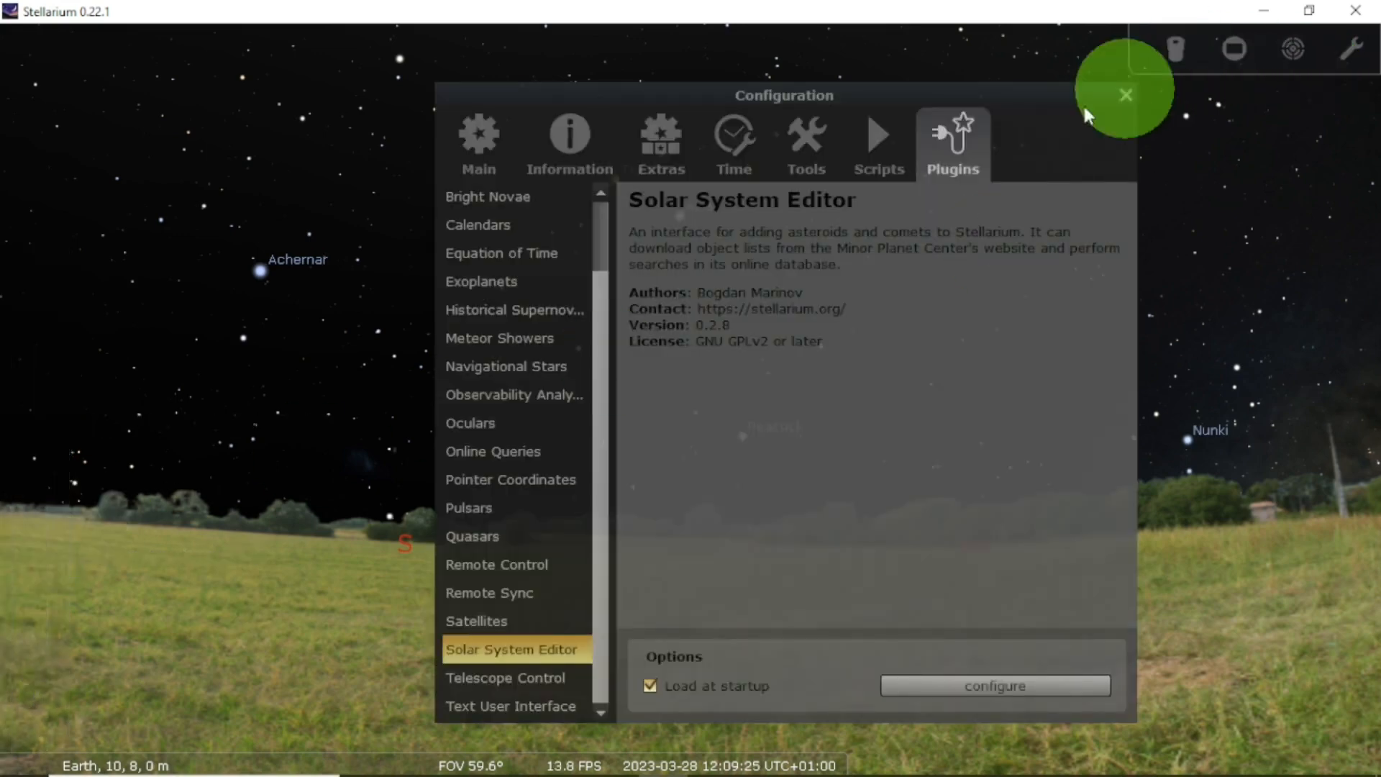
{"action": "left_click", "coordinate": [928, 683]}
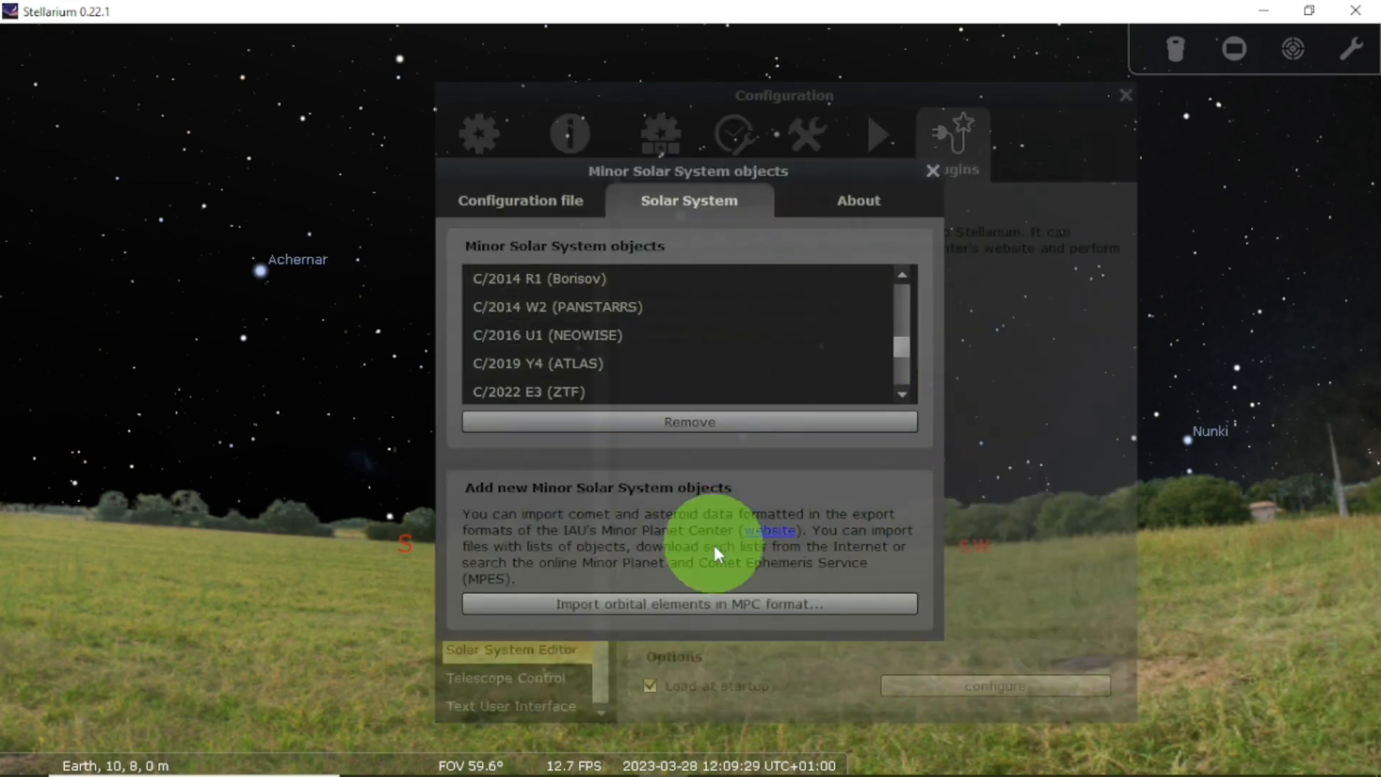
{"action": "left_click", "coordinate": [724, 603]}
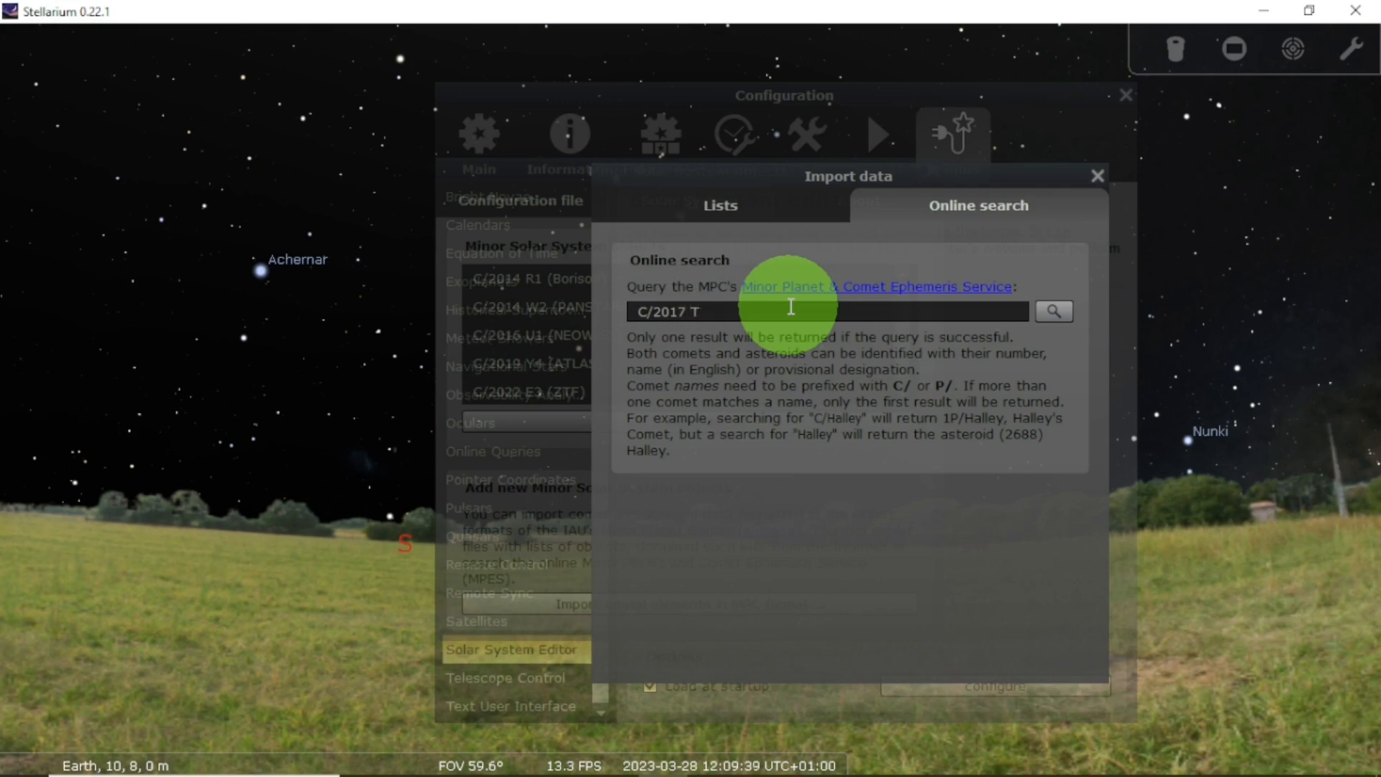
{"action": "key", "text": "Return"}
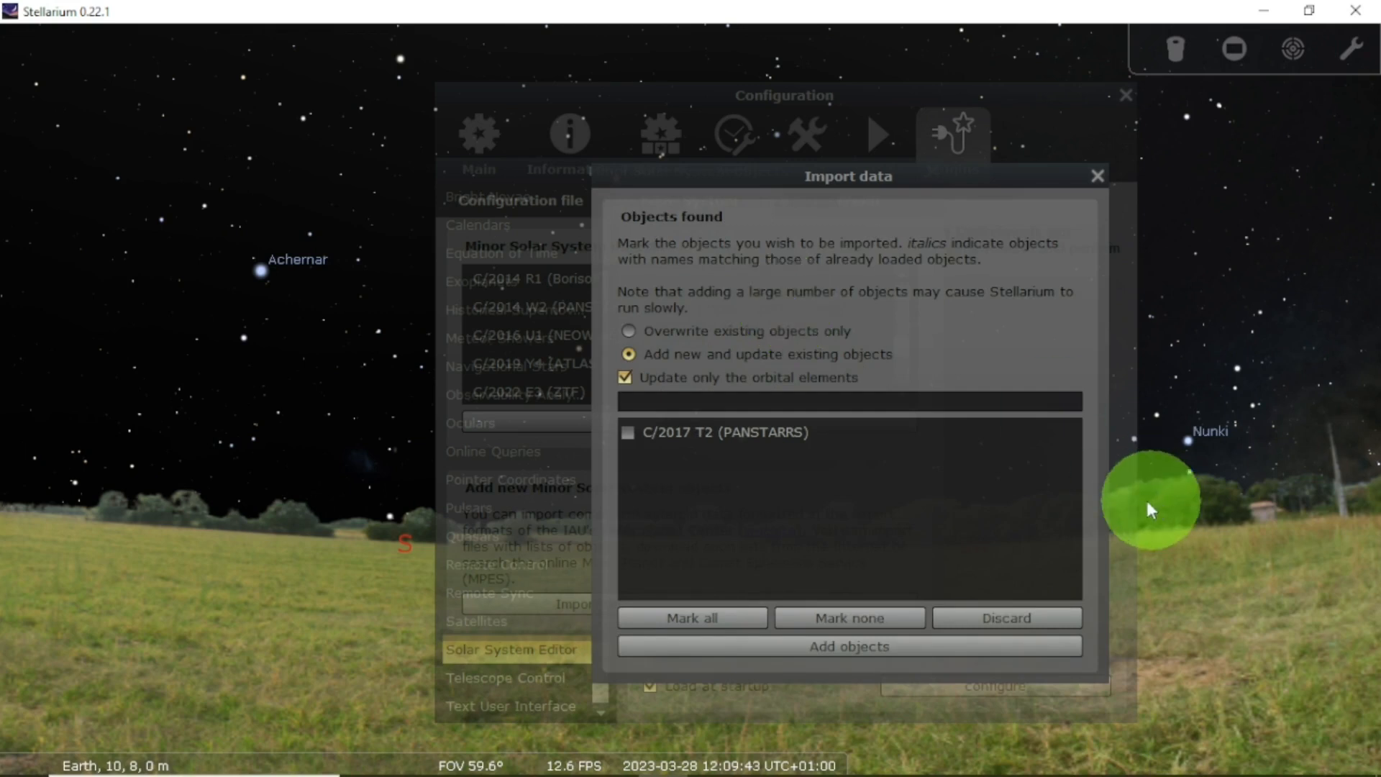
{"action": "left_click", "coordinate": [630, 434]}
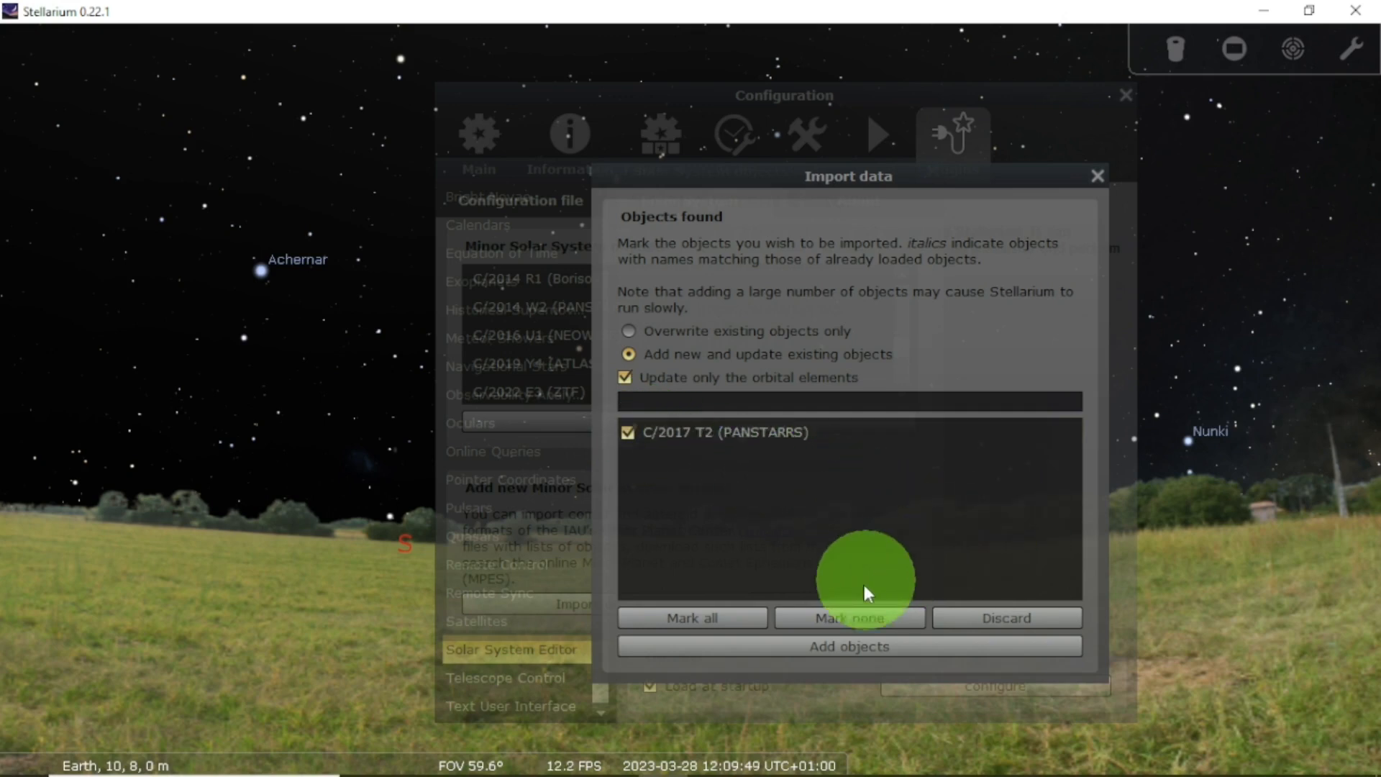
{"action": "left_click", "coordinate": [836, 650]}
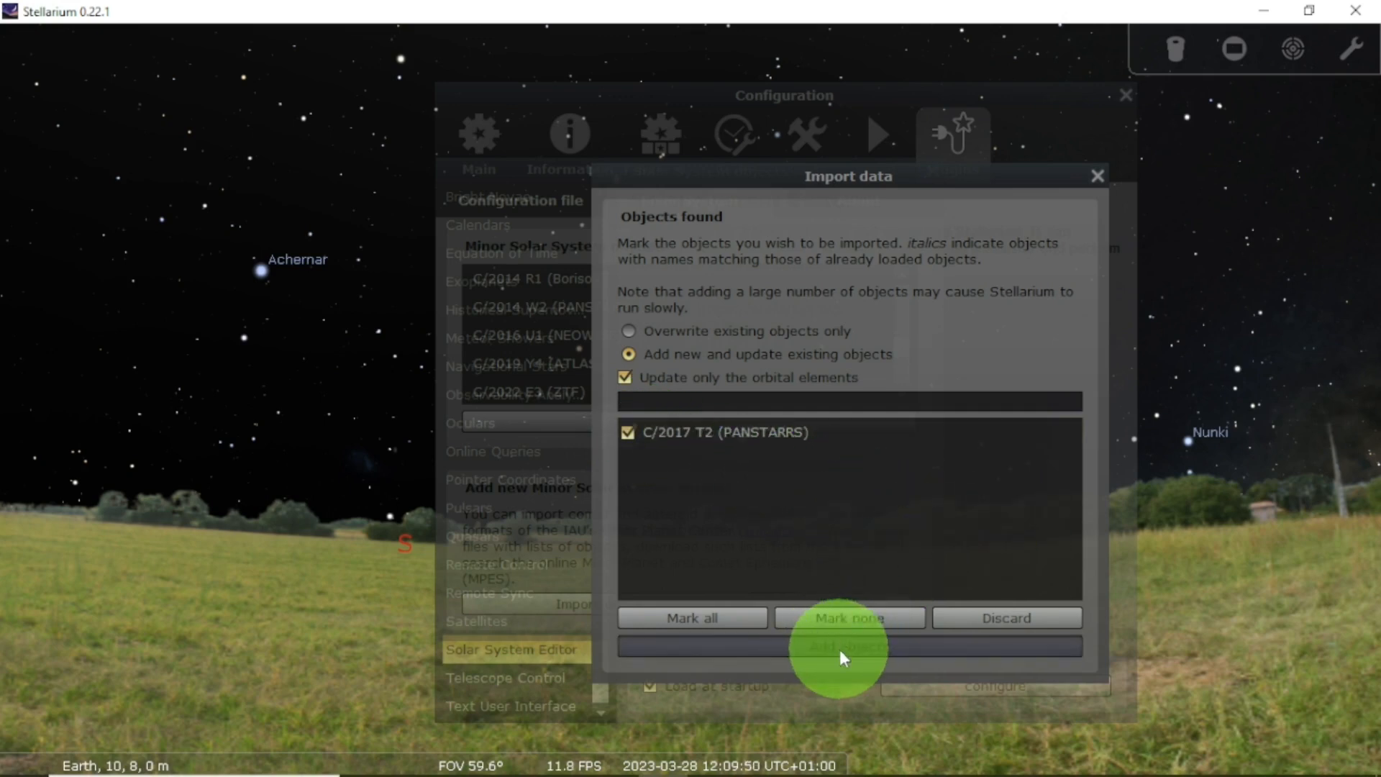
Step: Close the data import, configuration, and minor Solar System objects windows
{"action": "left_click", "coordinate": [1098, 177]}
{"action": "left_click", "coordinate": [1115, 101]}
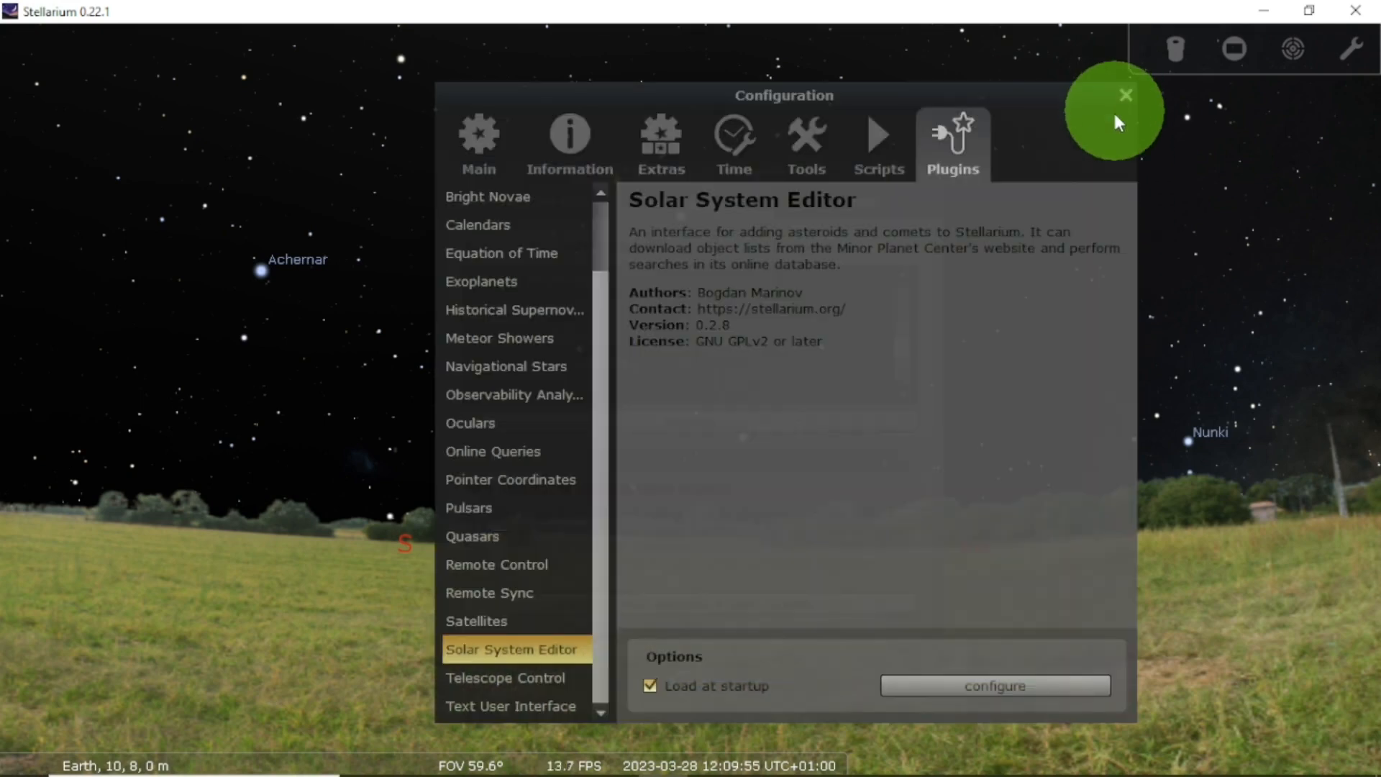
{"action": "left_click", "coordinate": [1125, 96]}
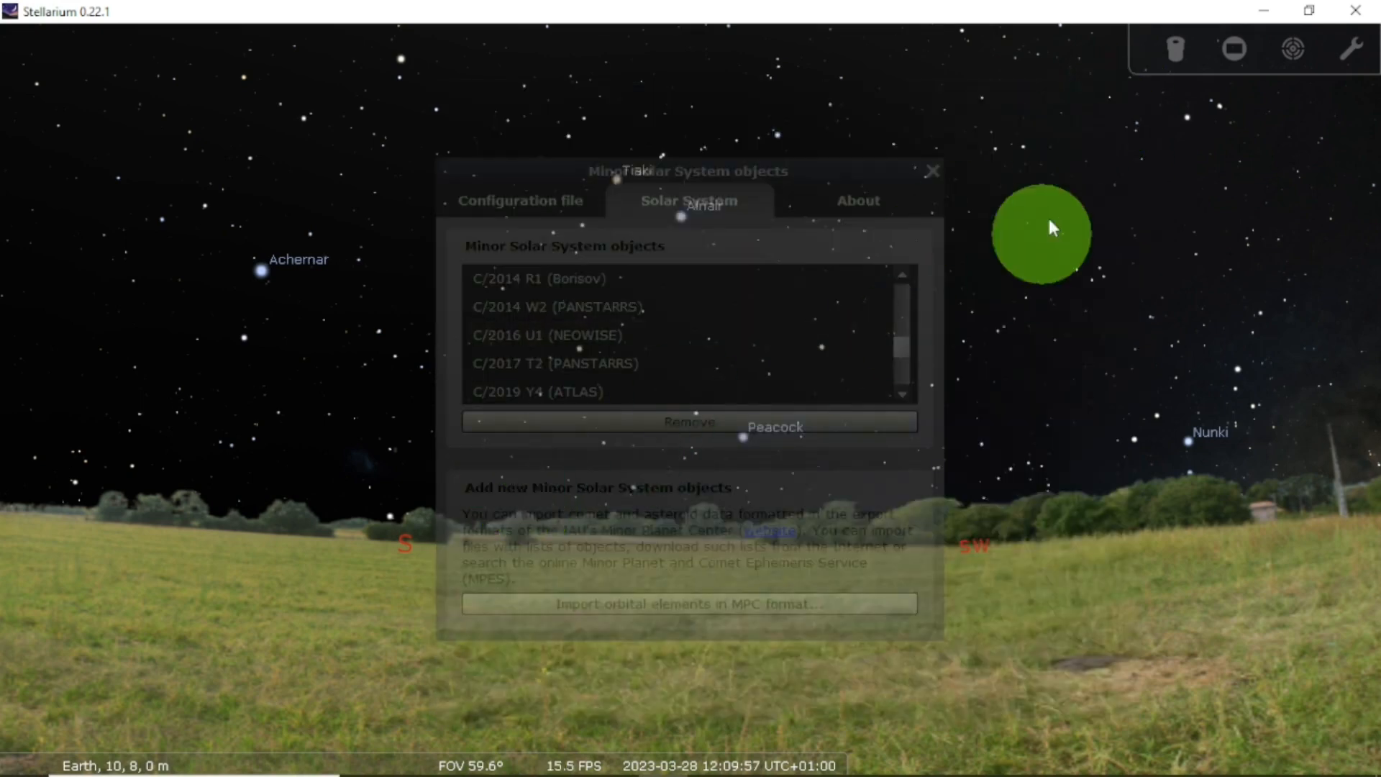
{"action": "left_click", "coordinate": [932, 170]}
Step: Search for comet C/2017 T2 (PANSTARRS) and go to it in the sky
{"action": "mouse_move", "coordinate": [29, 604]}
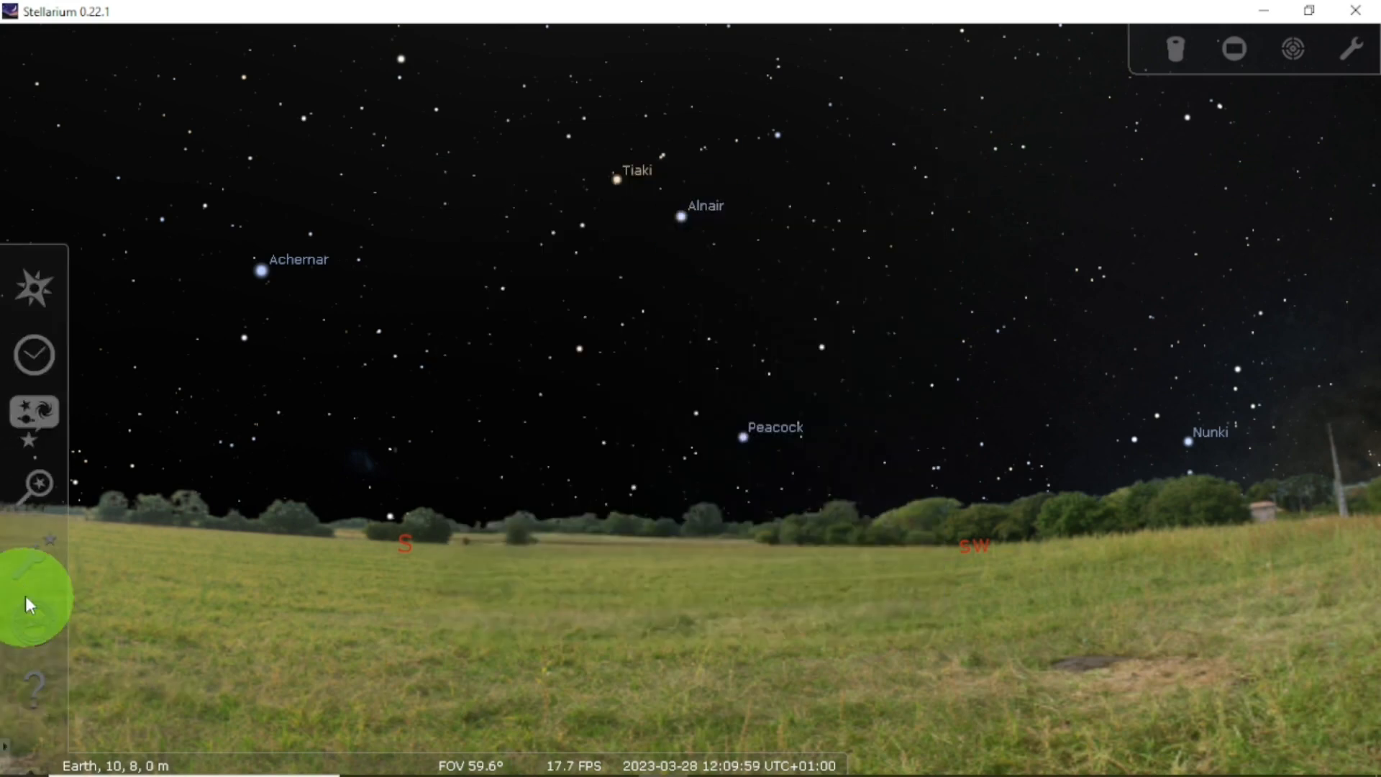
{"action": "left_click", "coordinate": [25, 502]}
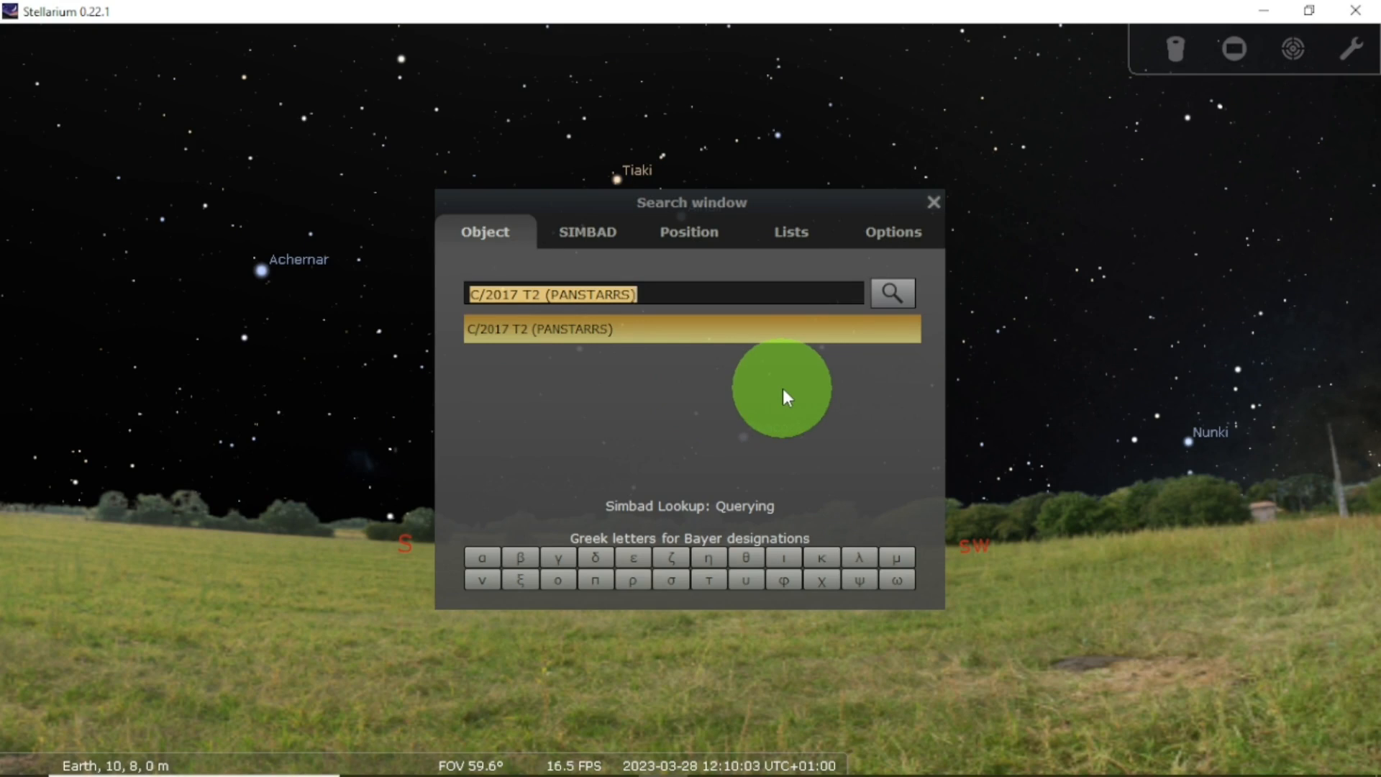
{"action": "key", "text": "Return"}
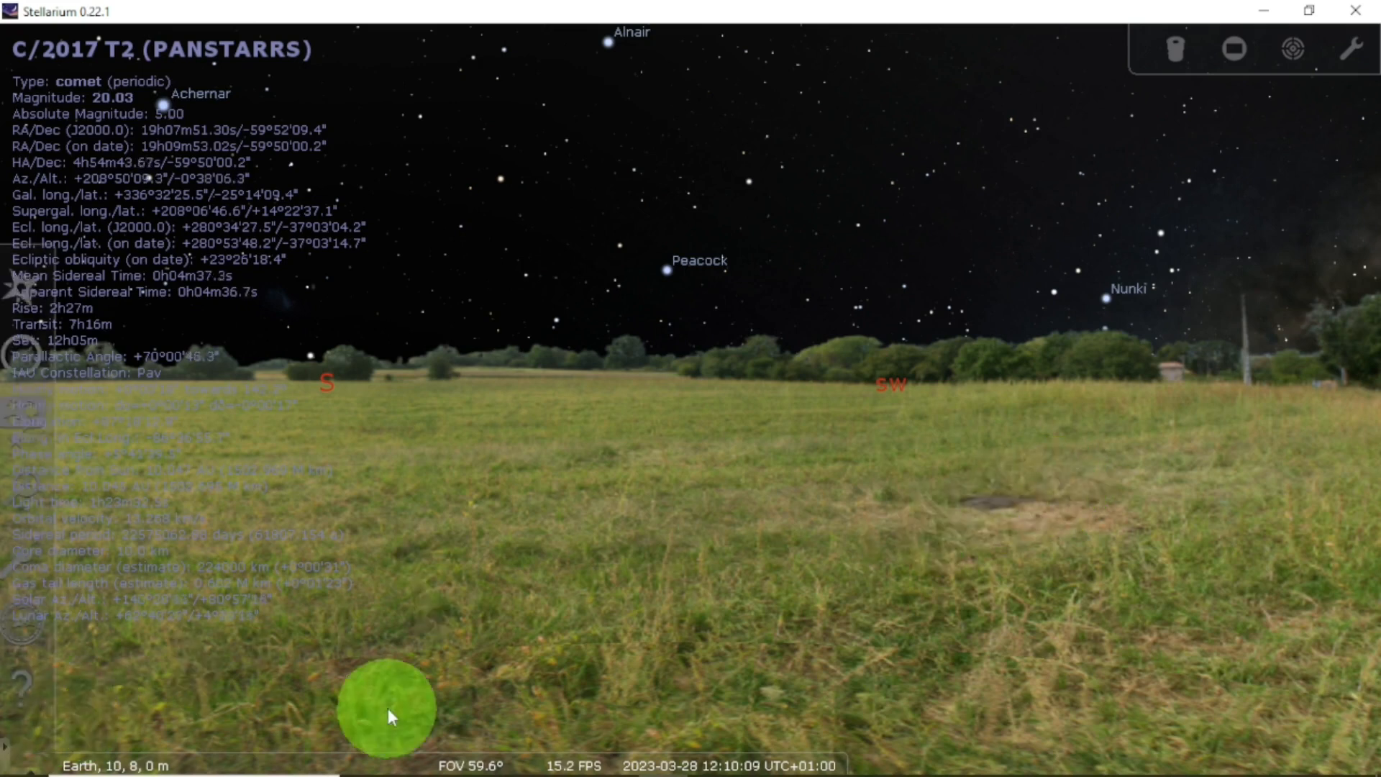
Step: Deselect comet C/2017 T2 (PANSTARRS) and hide the ground so the sky below the horizon can be viewed
{"action": "right_click", "coordinate": [389, 711]}
{"action": "mouse_move", "coordinate": [259, 755]}
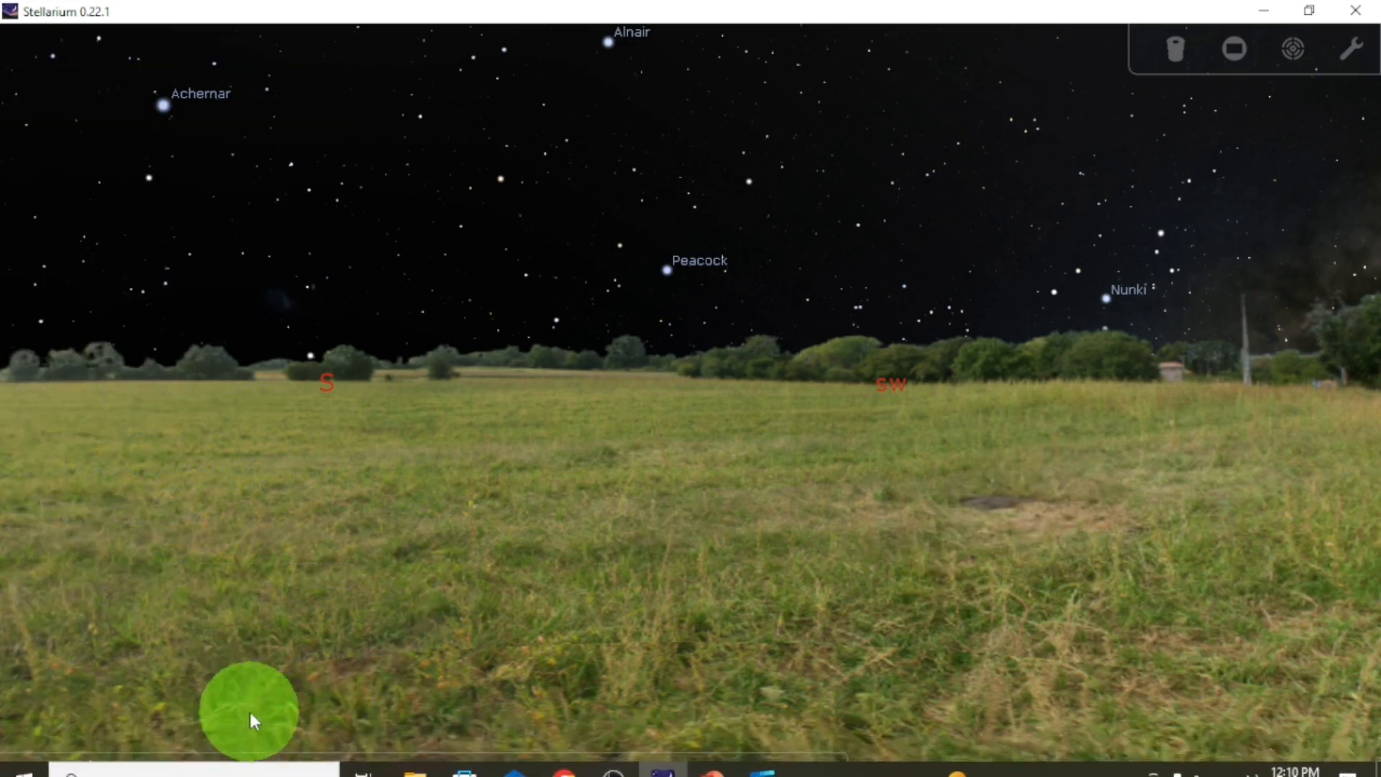
{"action": "left_click", "coordinate": [249, 759]}
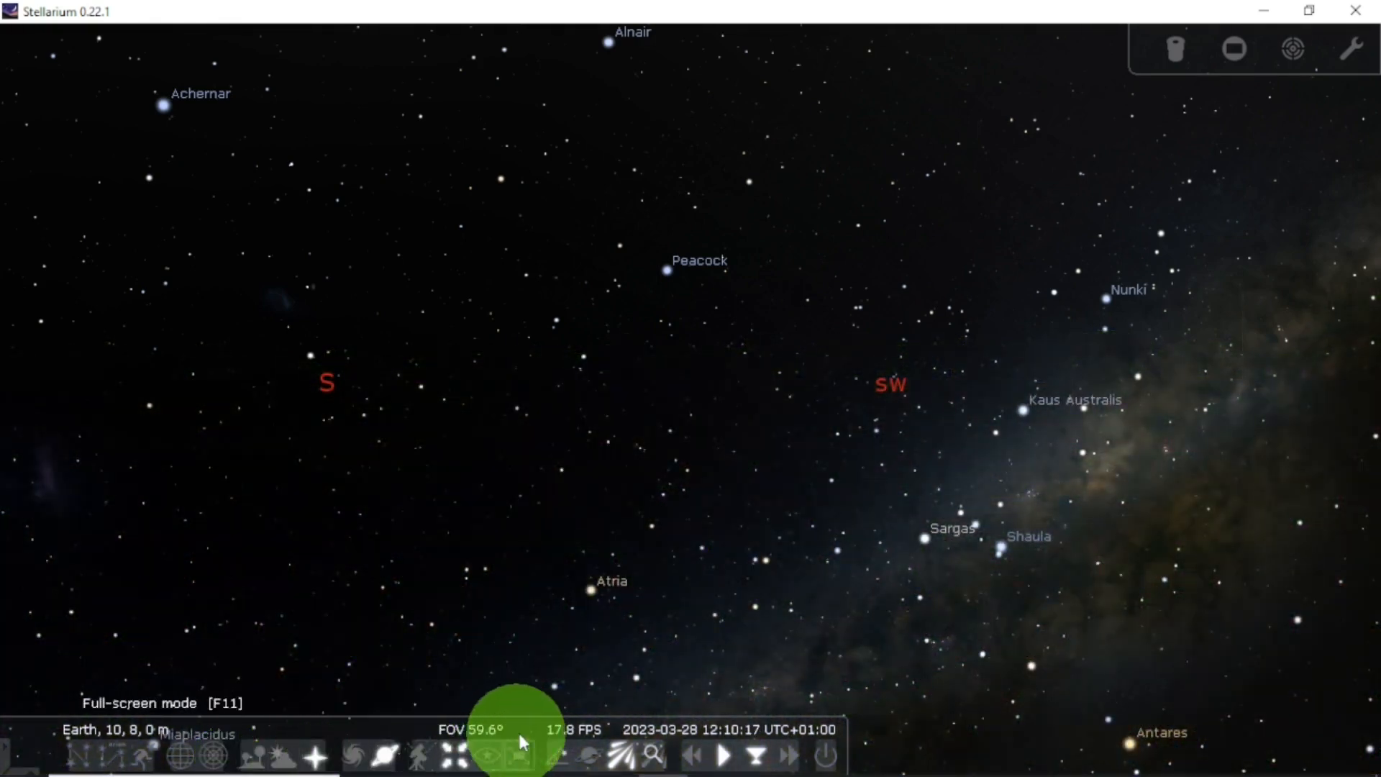
Step: Find comet C/2017 T2 (PANSTARRS) again from the recent searches and examine it up close at about a 0.0389° field of view
{"action": "mouse_move", "coordinate": [4, 671]}
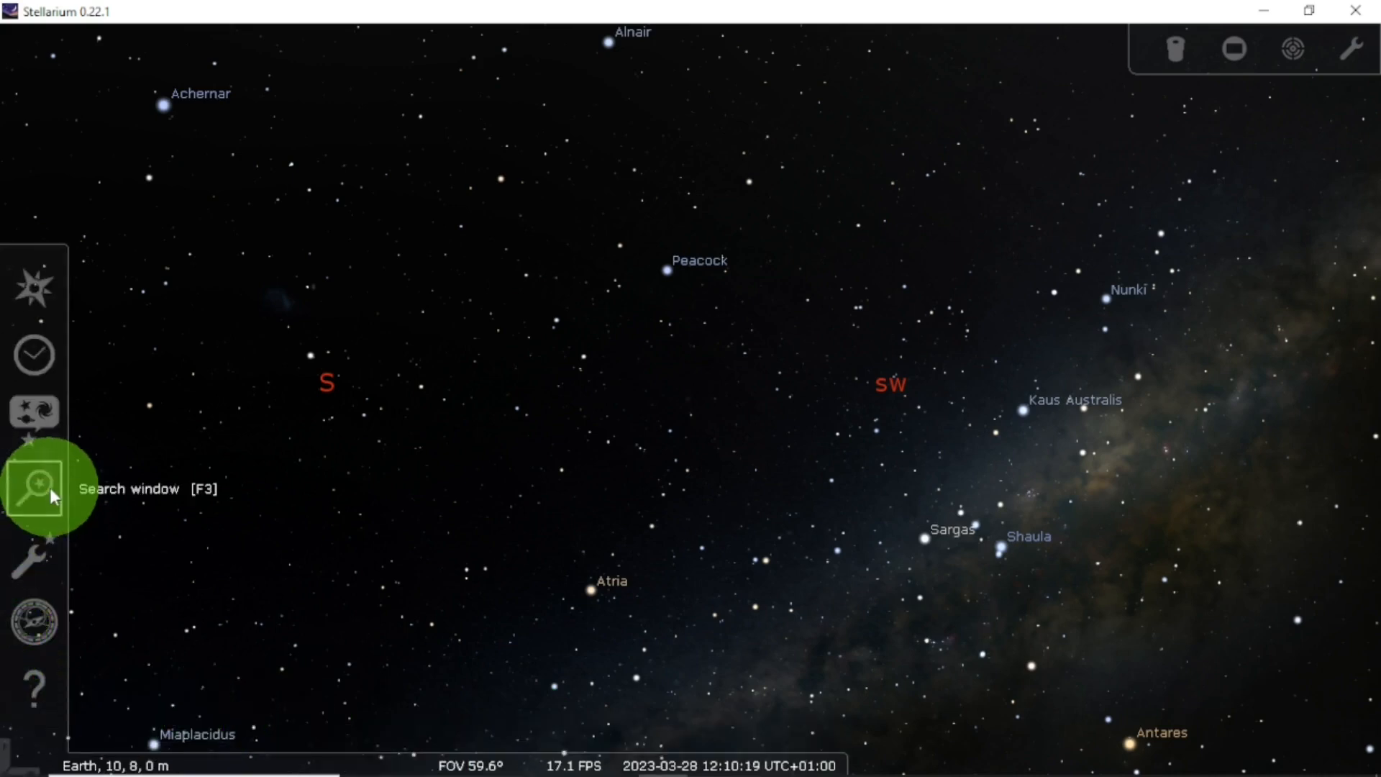
{"action": "left_click", "coordinate": [35, 488]}
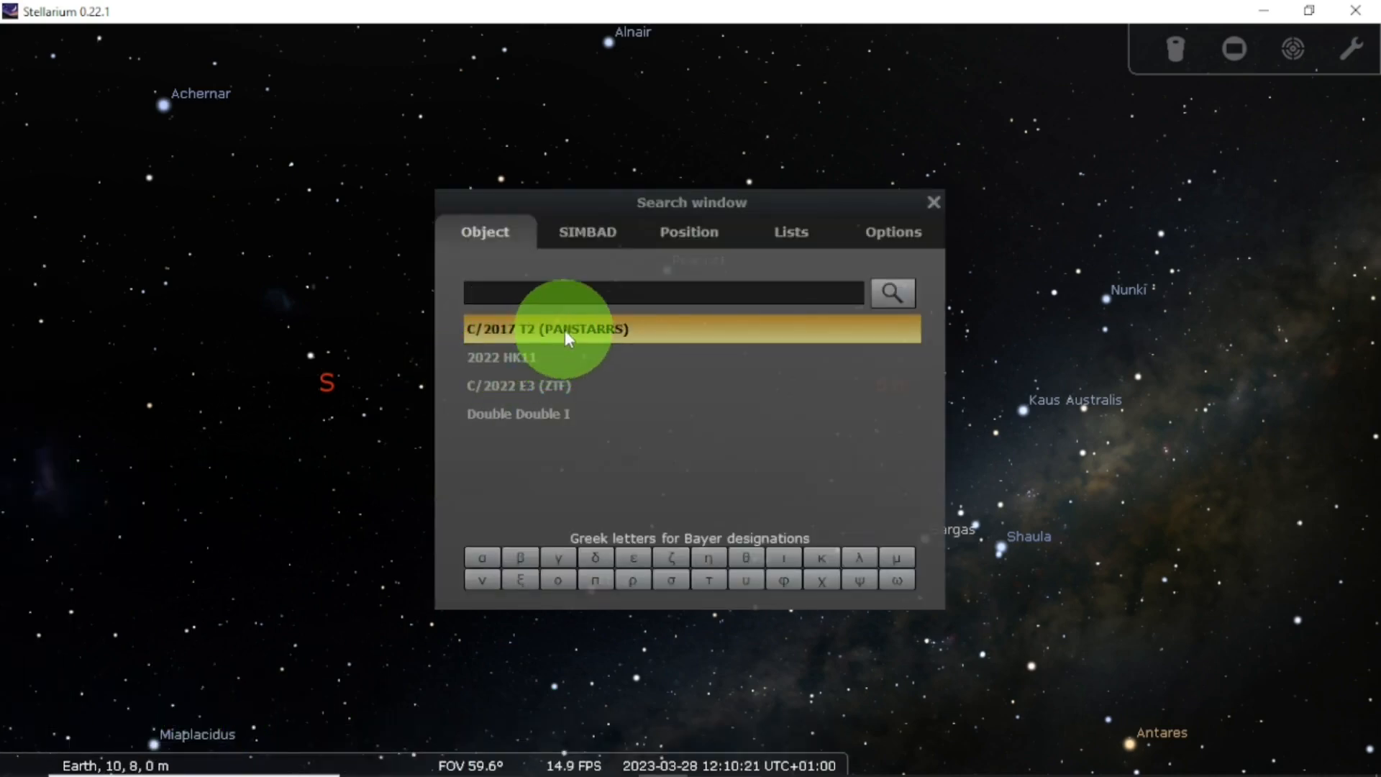
{"action": "left_click", "coordinate": [564, 330]}
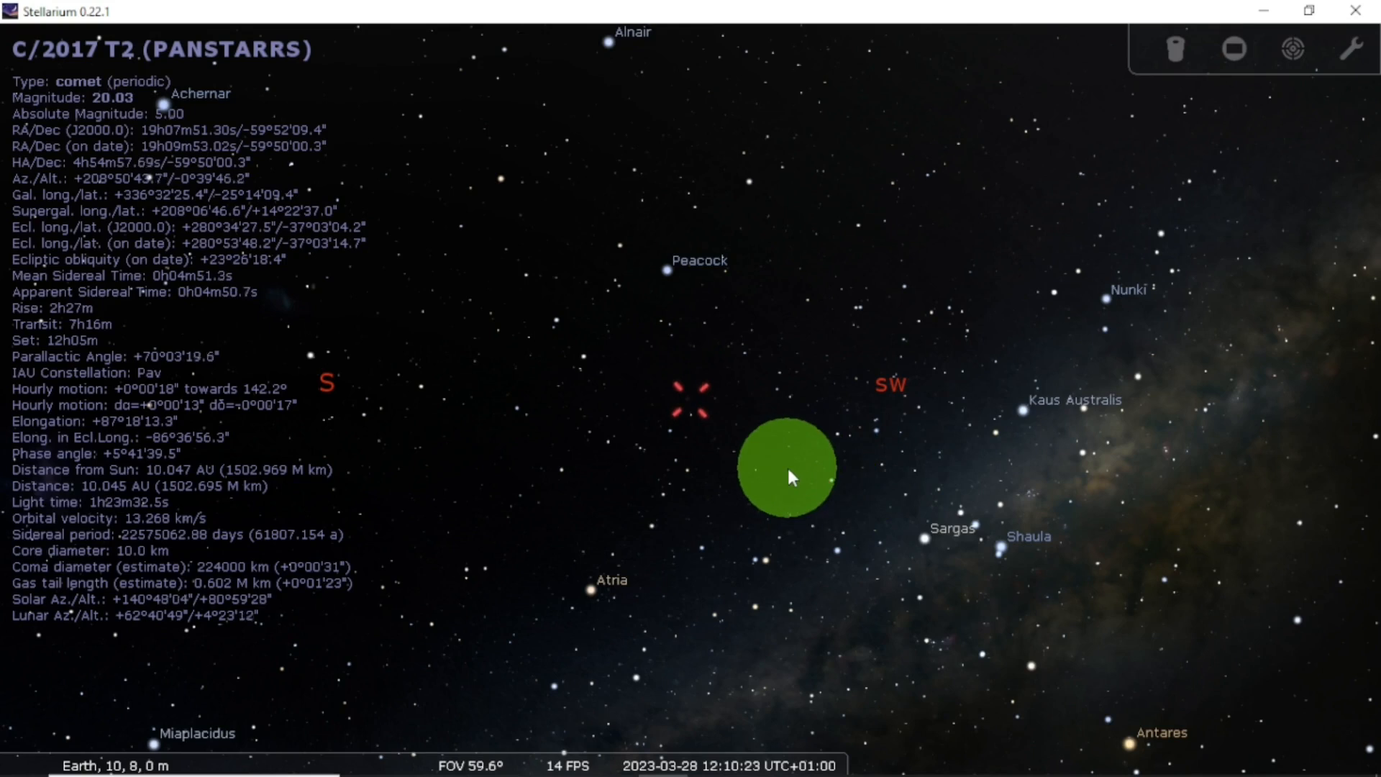
{"action": "scroll", "coordinate": [785, 469], "scroll_direction": "up", "scroll_amount": 3}
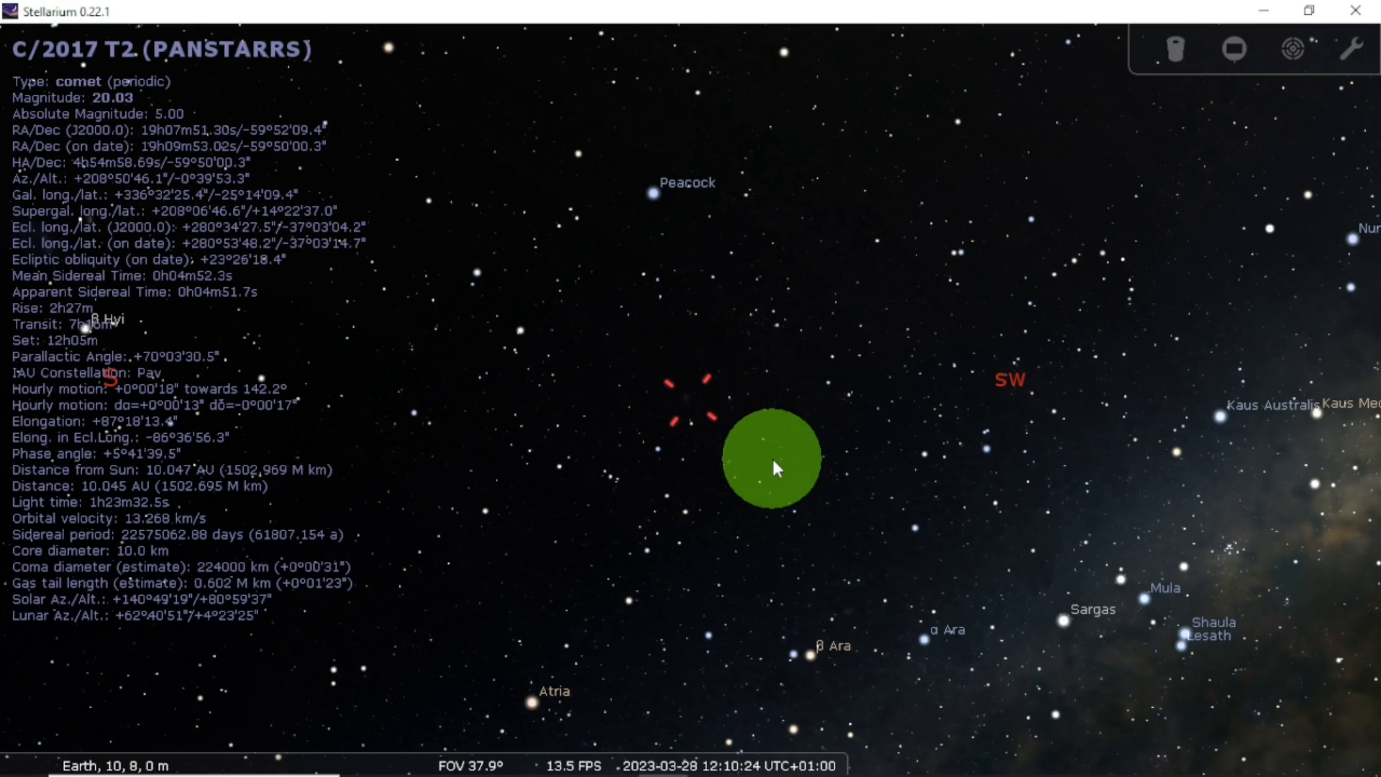
{"action": "scroll", "coordinate": [771, 457], "scroll_direction": "up", "scroll_amount": 8}
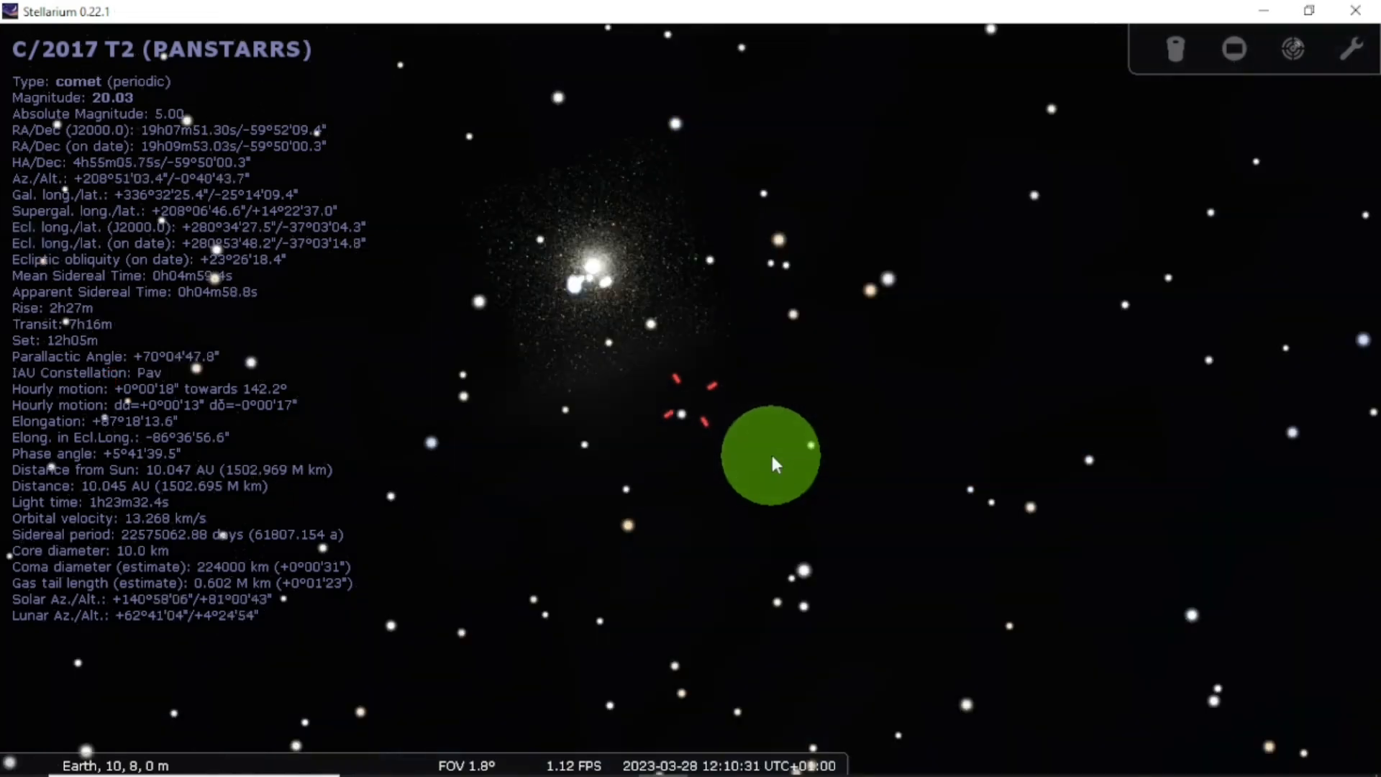
{"action": "scroll", "coordinate": [770, 451], "scroll_direction": "up", "scroll_amount": 6}
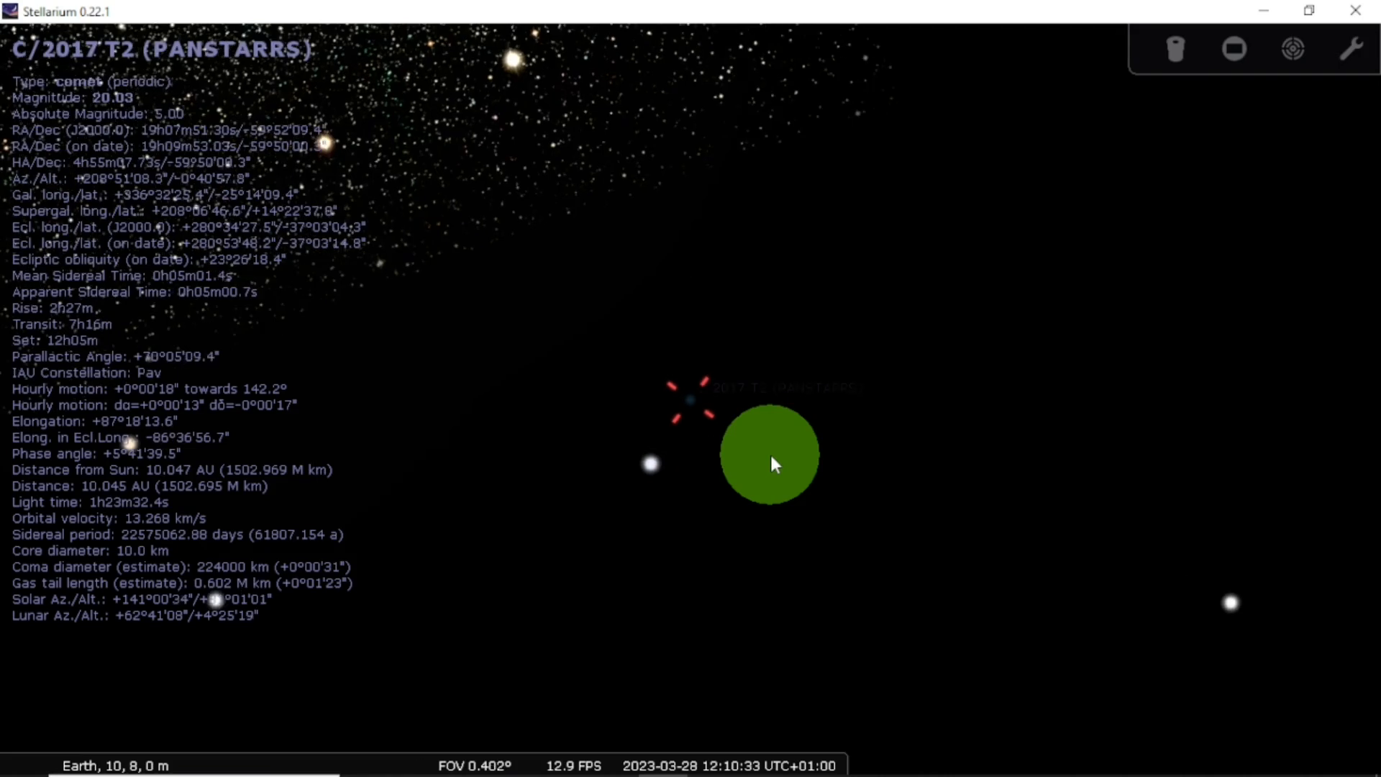
{"action": "scroll", "coordinate": [767, 462], "scroll_direction": "up", "scroll_amount": 3}
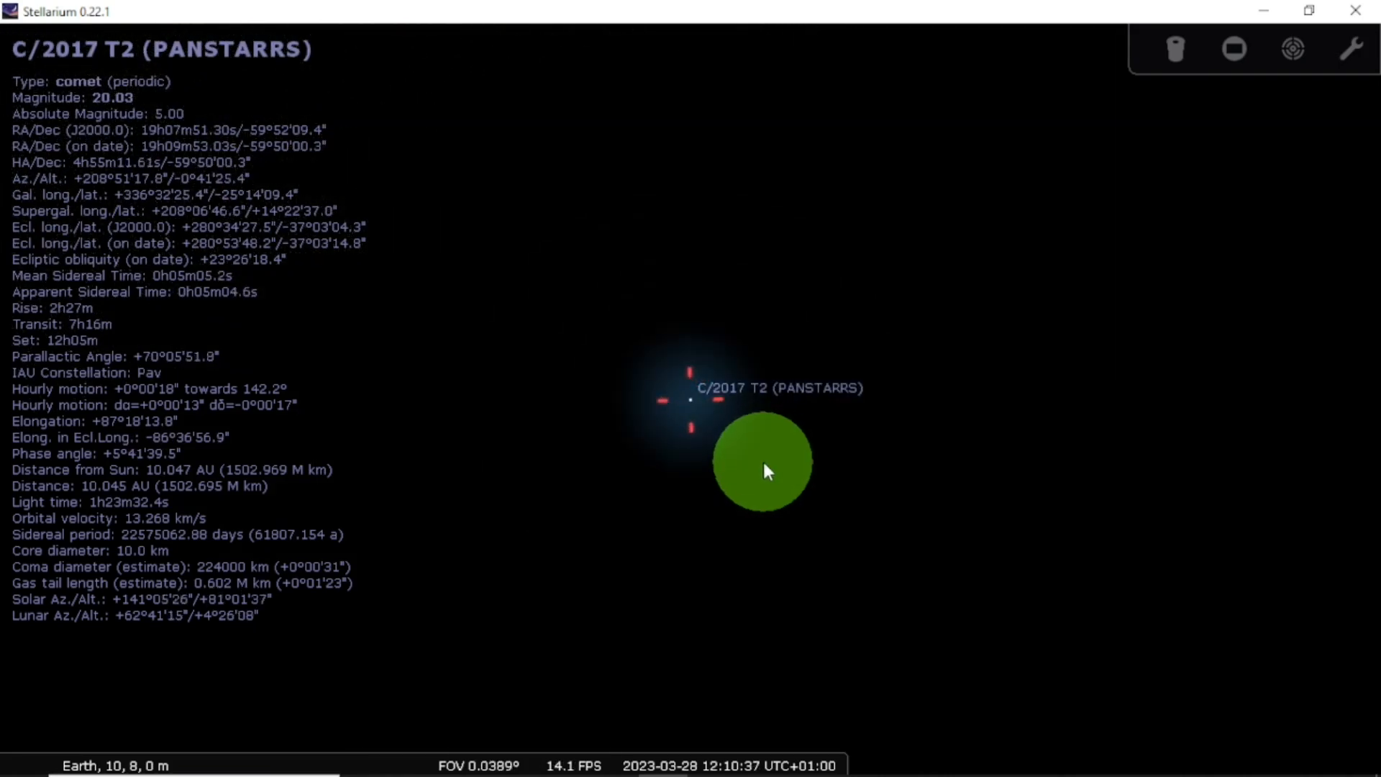
Step: Widen the view around the comet to about a 70.4° field of view and turn the ground and atmosphere back on
{"action": "scroll", "coordinate": [762, 464], "scroll_direction": "down", "scroll_amount": 6}
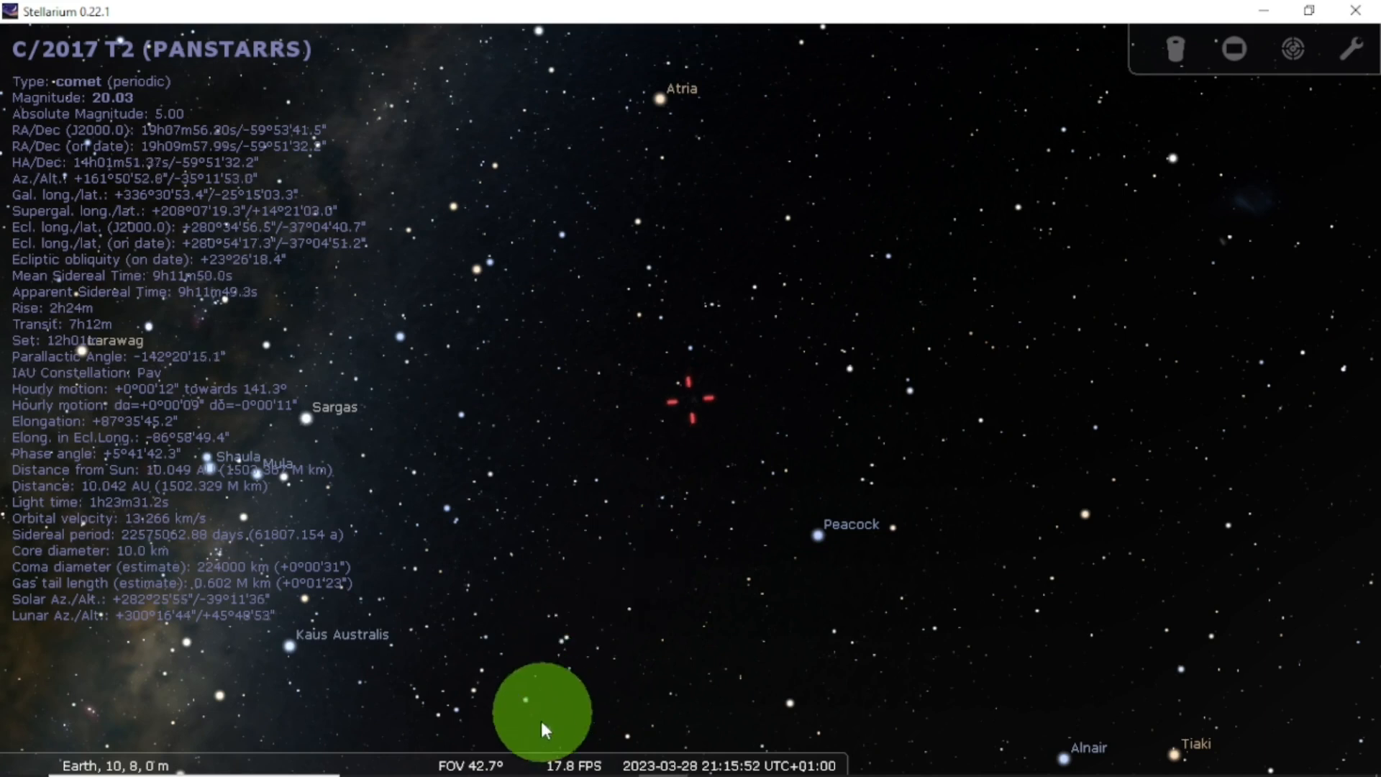
{"action": "scroll", "coordinate": [611, 676], "scroll_direction": "down", "scroll_amount": 3}
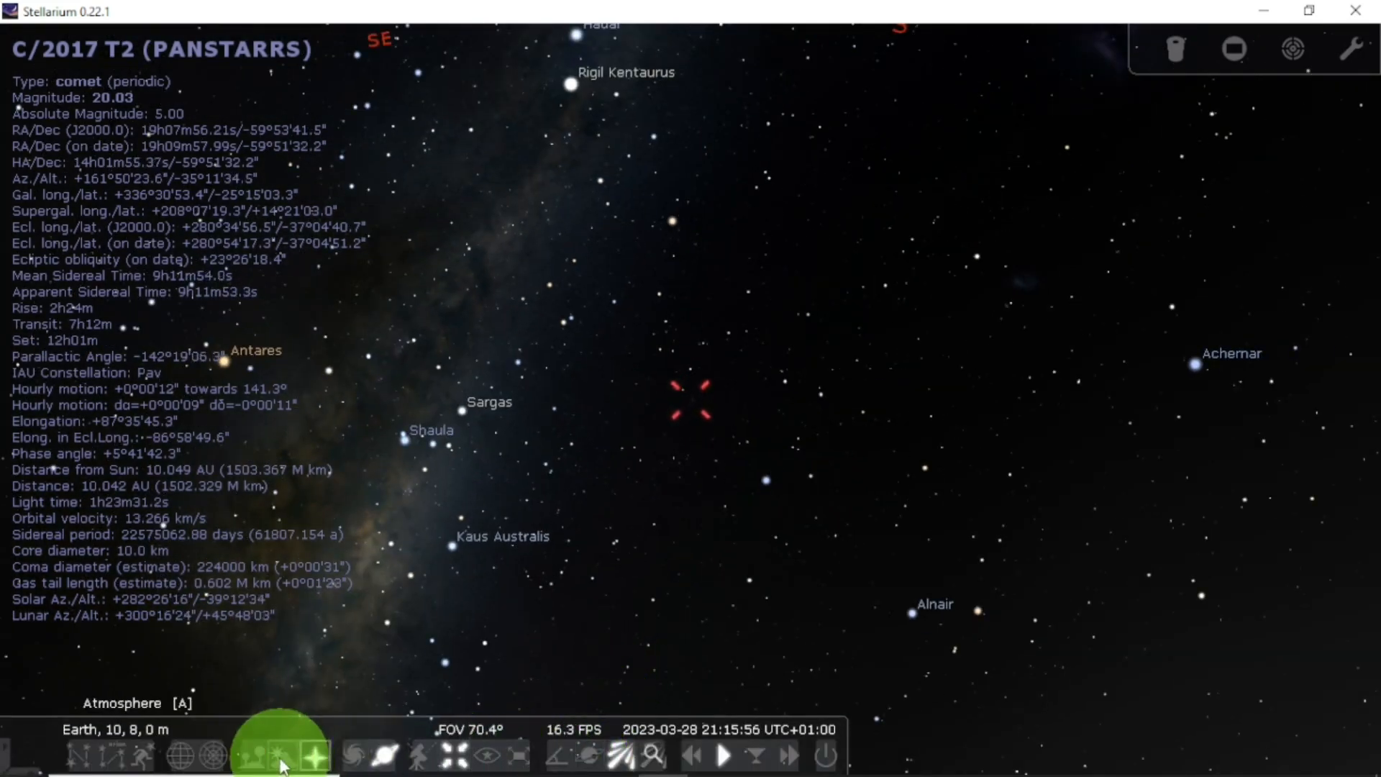
{"action": "left_click", "coordinate": [252, 757]}
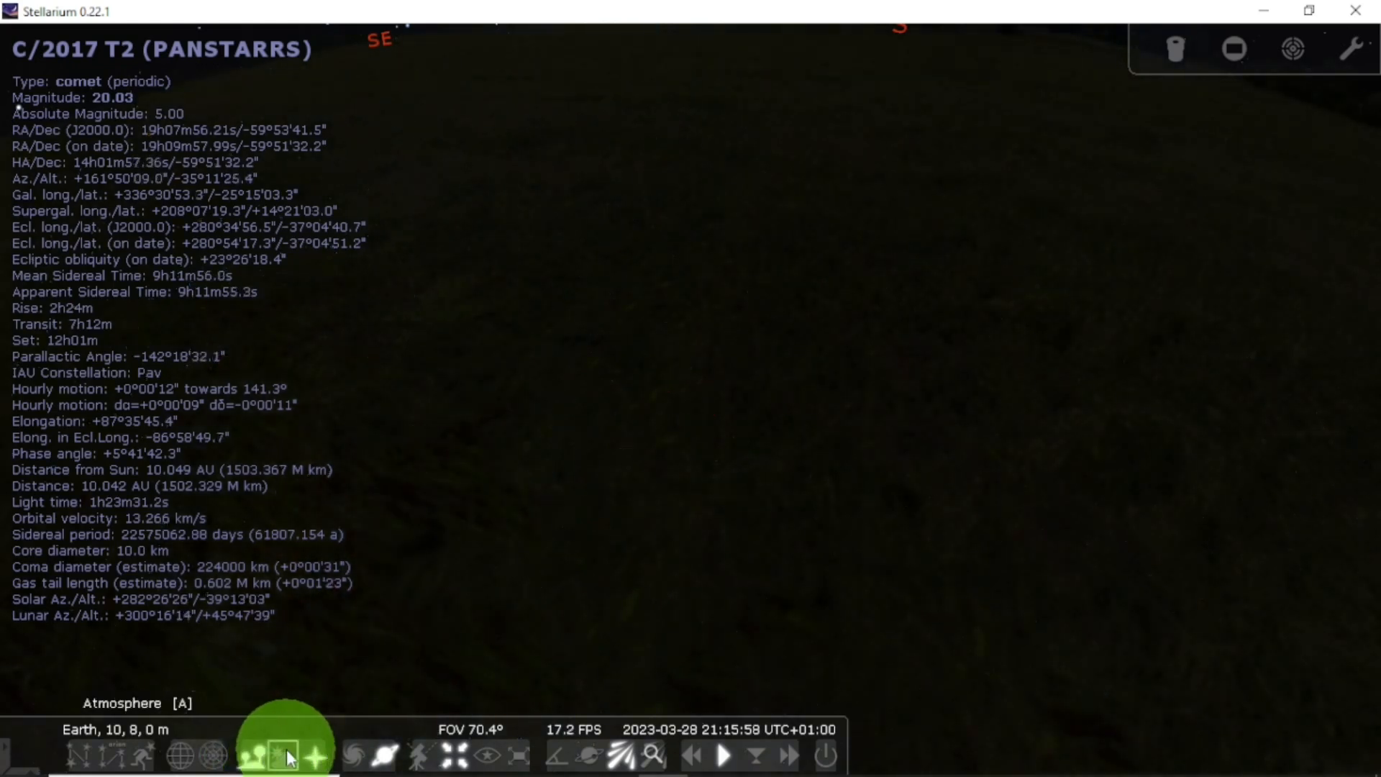
{"action": "left_click", "coordinate": [284, 757]}
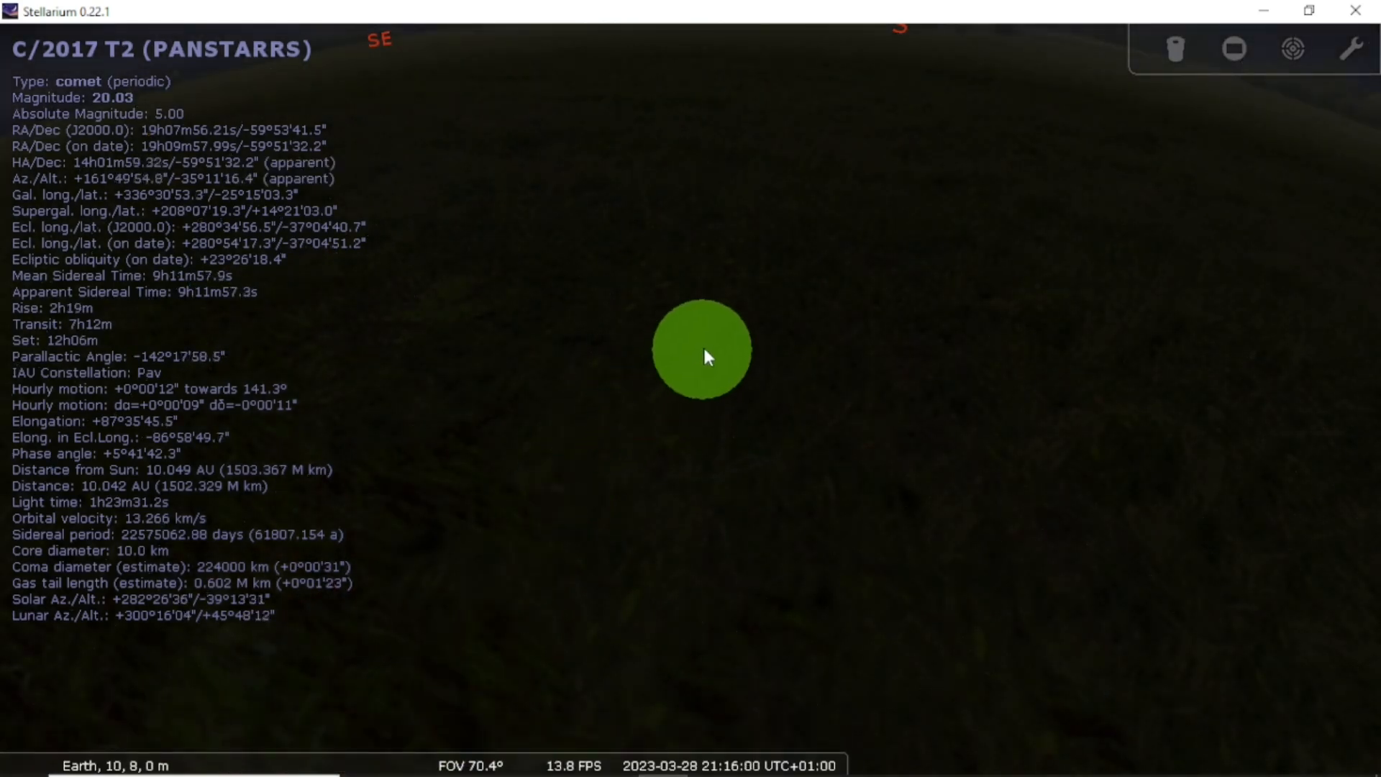
Step: Turn the view to the horizon between south and southwest and reset the simulation to the current time
{"action": "left_click_drag", "start_coordinate": [730, 395], "coordinate": [759, 694]}
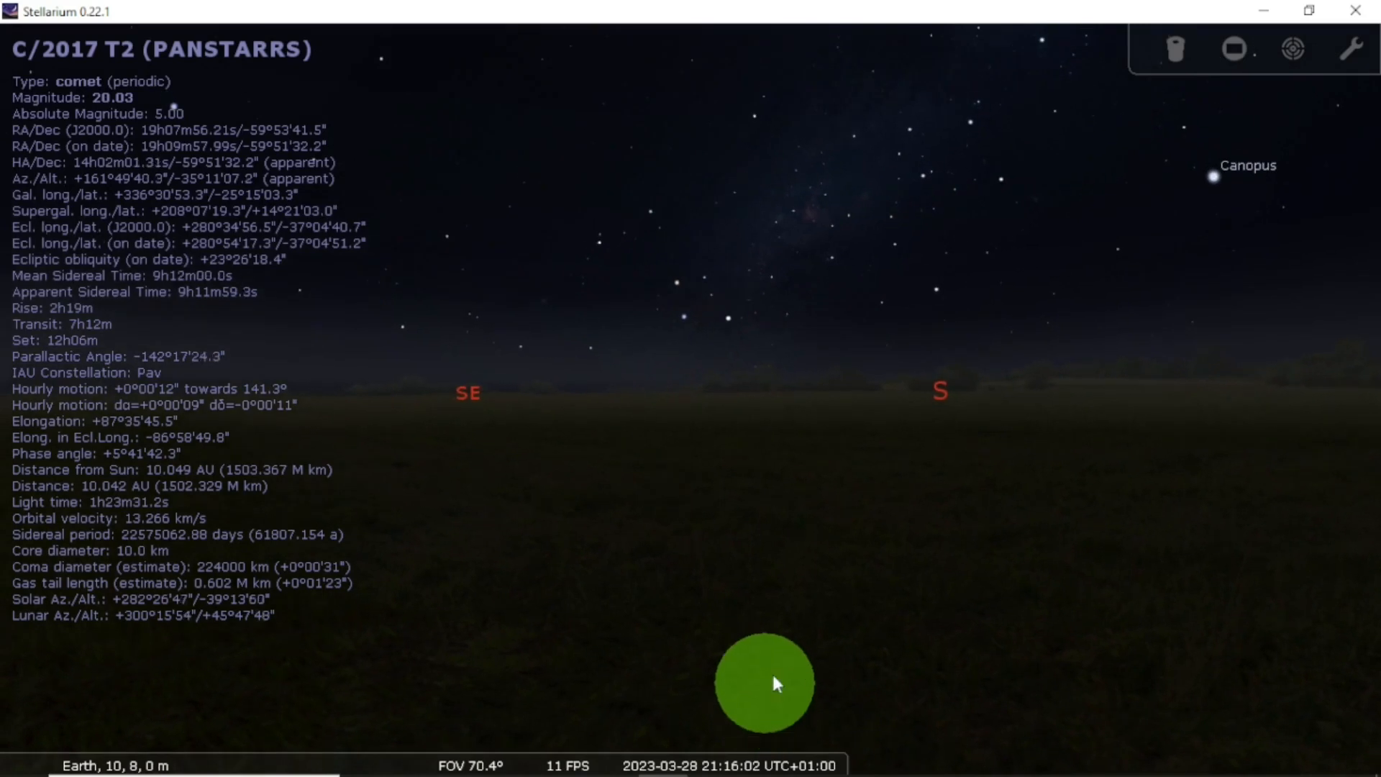
{"action": "left_click_drag", "start_coordinate": [932, 627], "coordinate": [694, 630]}
{"action": "left_click_drag", "start_coordinate": [1033, 583], "coordinate": [687, 626]}
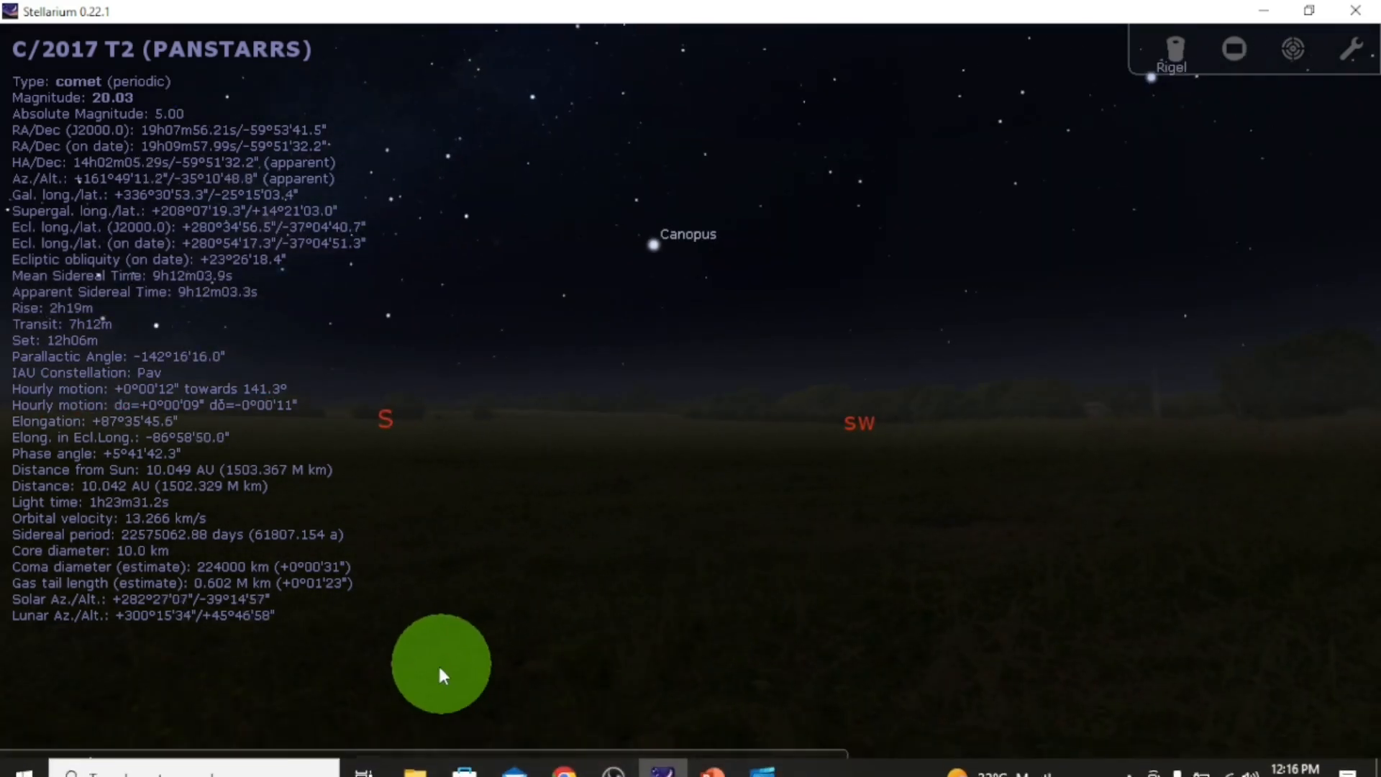
{"action": "mouse_move", "coordinate": [357, 744]}
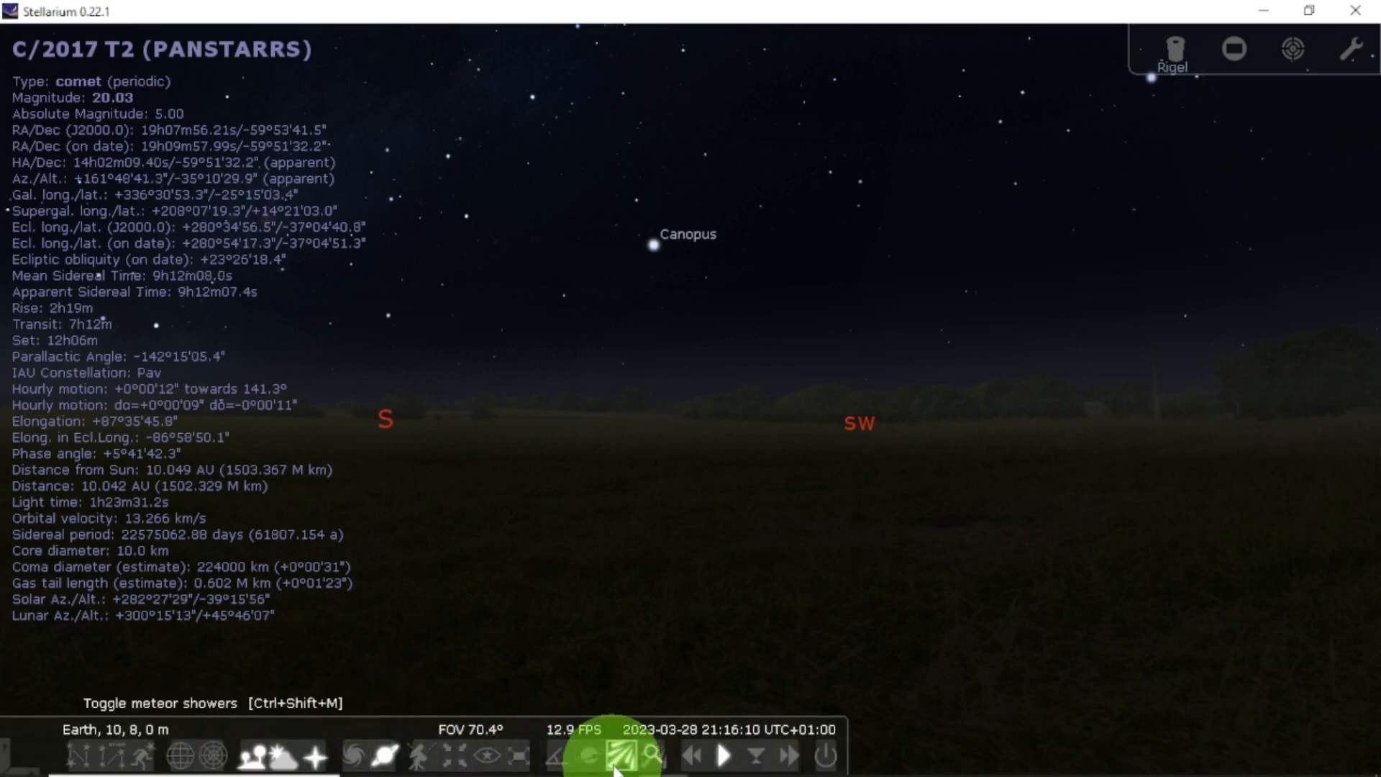
{"action": "left_click", "coordinate": [757, 757]}
{"action": "left_click", "coordinate": [875, 581]}
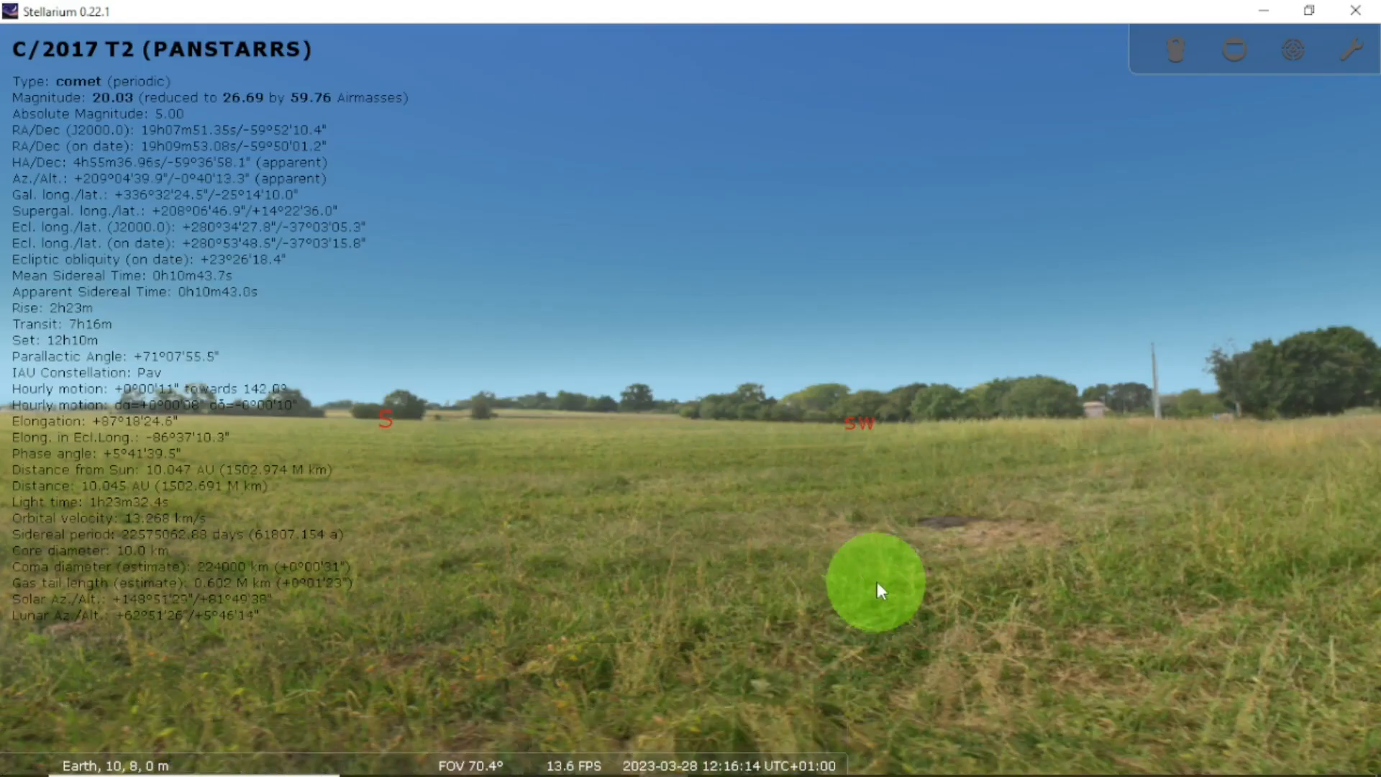
Step: Look around the daytime horizon from the southwest through the northwest and back to the south
{"action": "left_click_drag", "start_coordinate": [942, 536], "coordinate": [465, 541]}
{"action": "left_click_drag", "start_coordinate": [918, 556], "coordinate": [913, 439]}
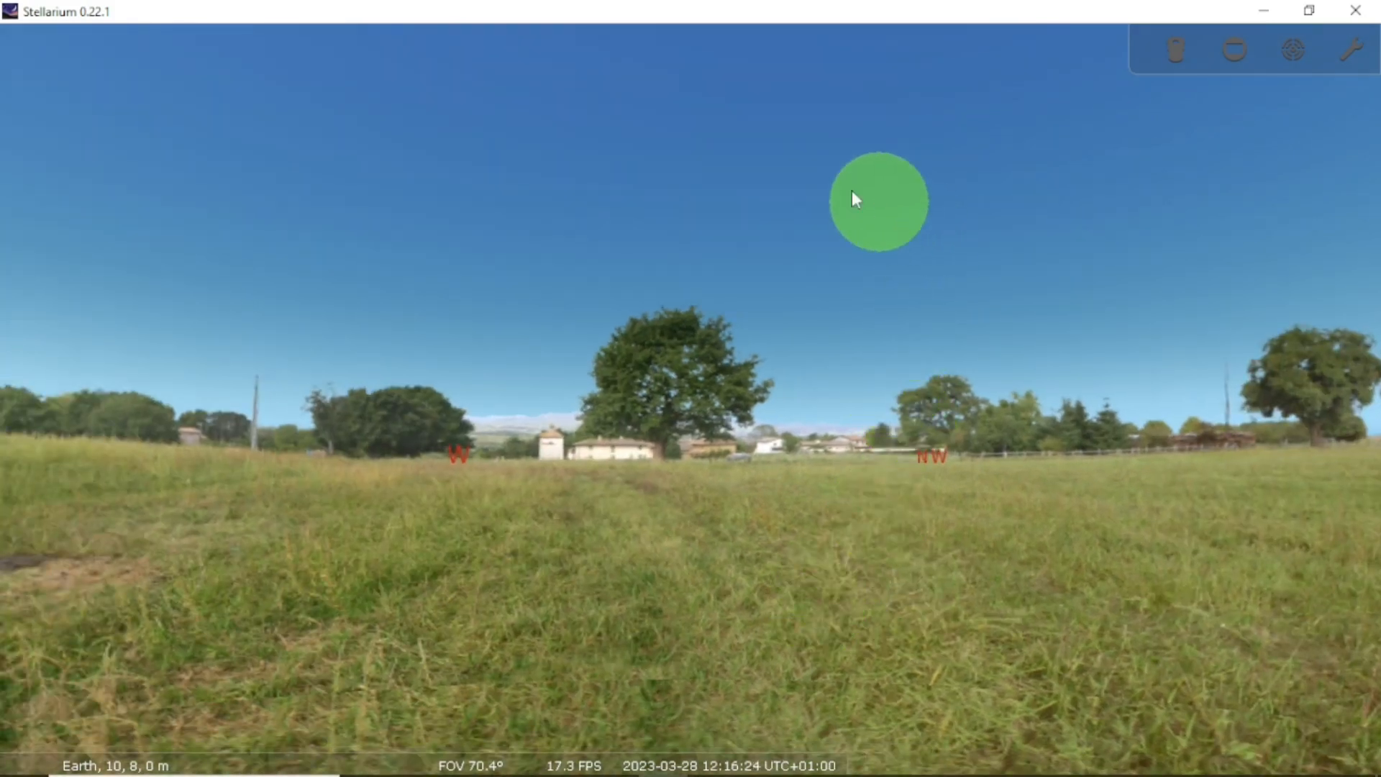
{"action": "left_click_drag", "start_coordinate": [856, 194], "coordinate": [865, 195]}
{"action": "left_click_drag", "start_coordinate": [1139, 282], "coordinate": [976, 332]}
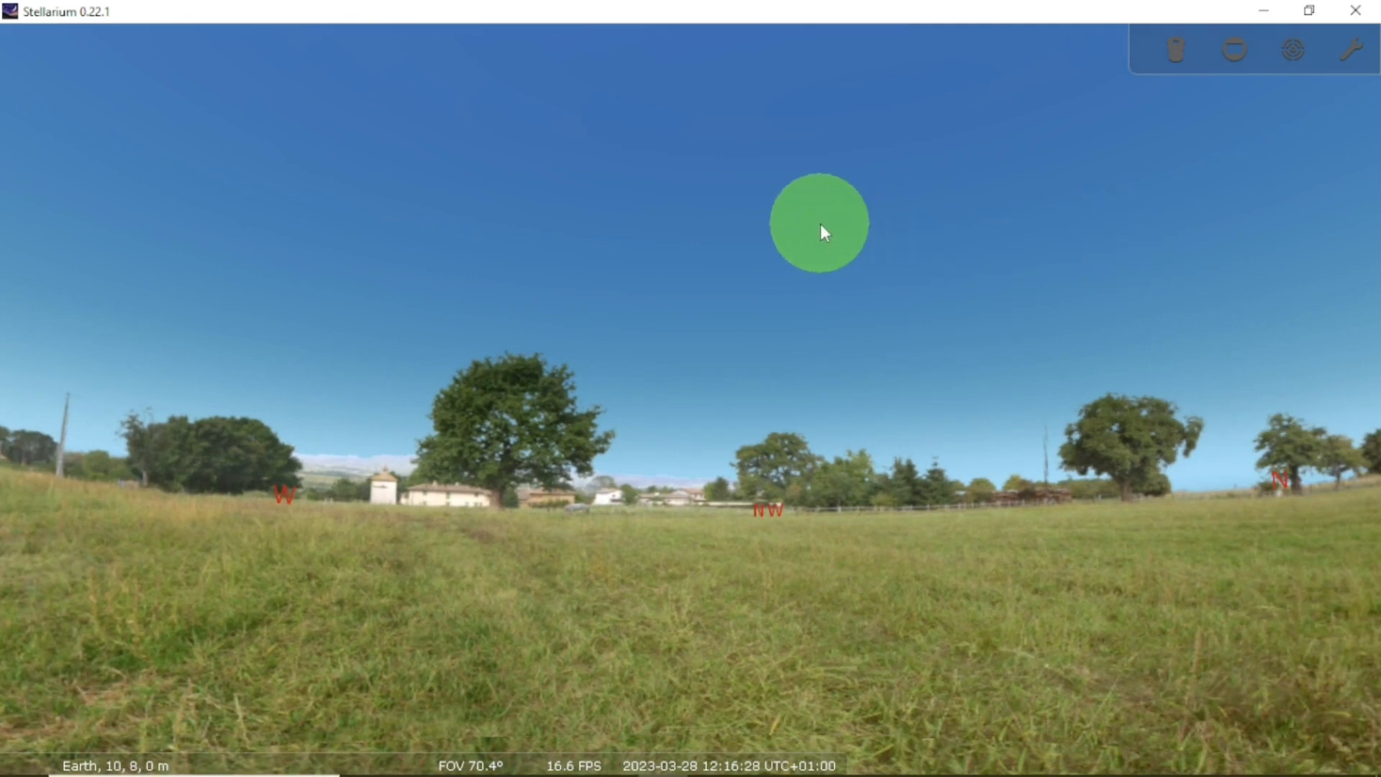
{"action": "left_click_drag", "start_coordinate": [1180, 329], "coordinate": [1192, 325]}
{"action": "left_click_drag", "start_coordinate": [257, 210], "coordinate": [875, 228]}
{"action": "left_click_drag", "start_coordinate": [528, 333], "coordinate": [764, 274]}
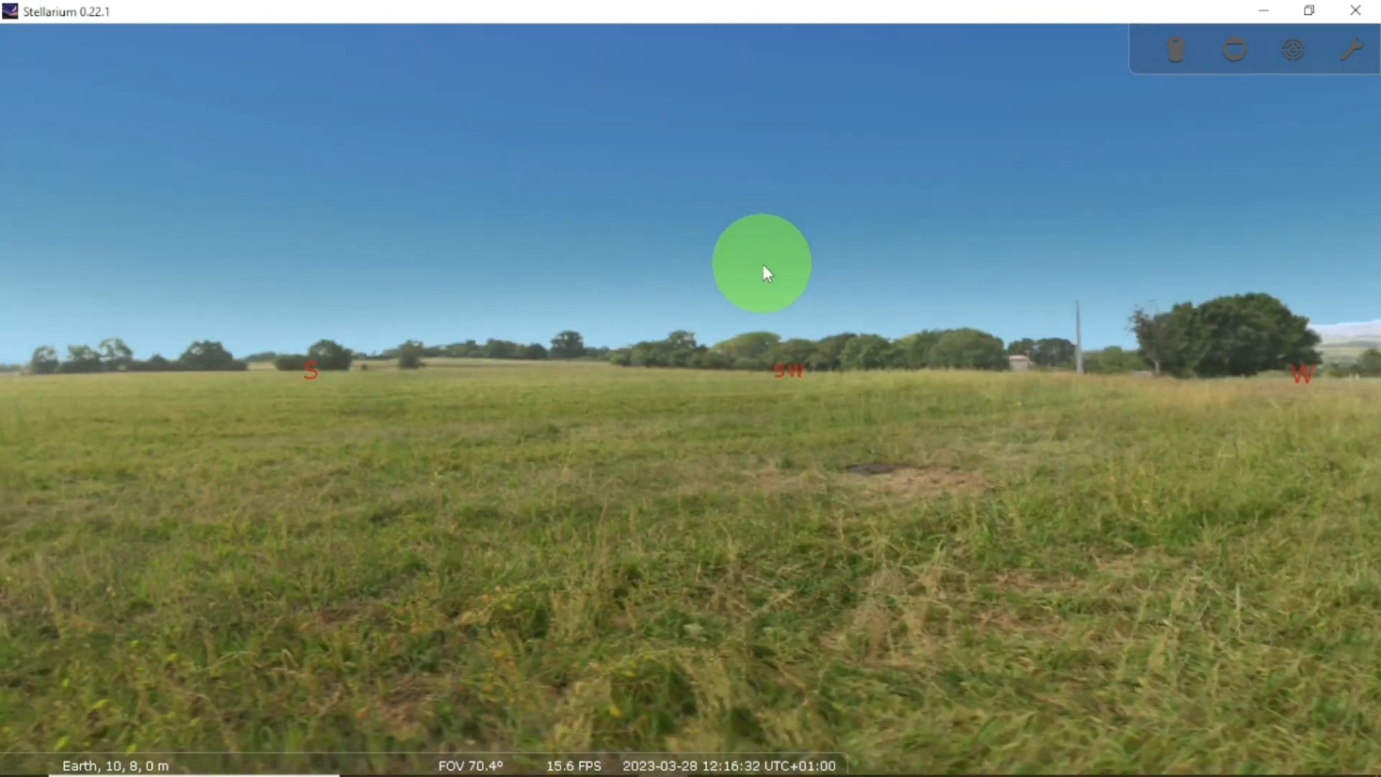
{"action": "left_click_drag", "start_coordinate": [598, 217], "coordinate": [929, 464]}
{"action": "mouse_move", "coordinate": [15, 586]}
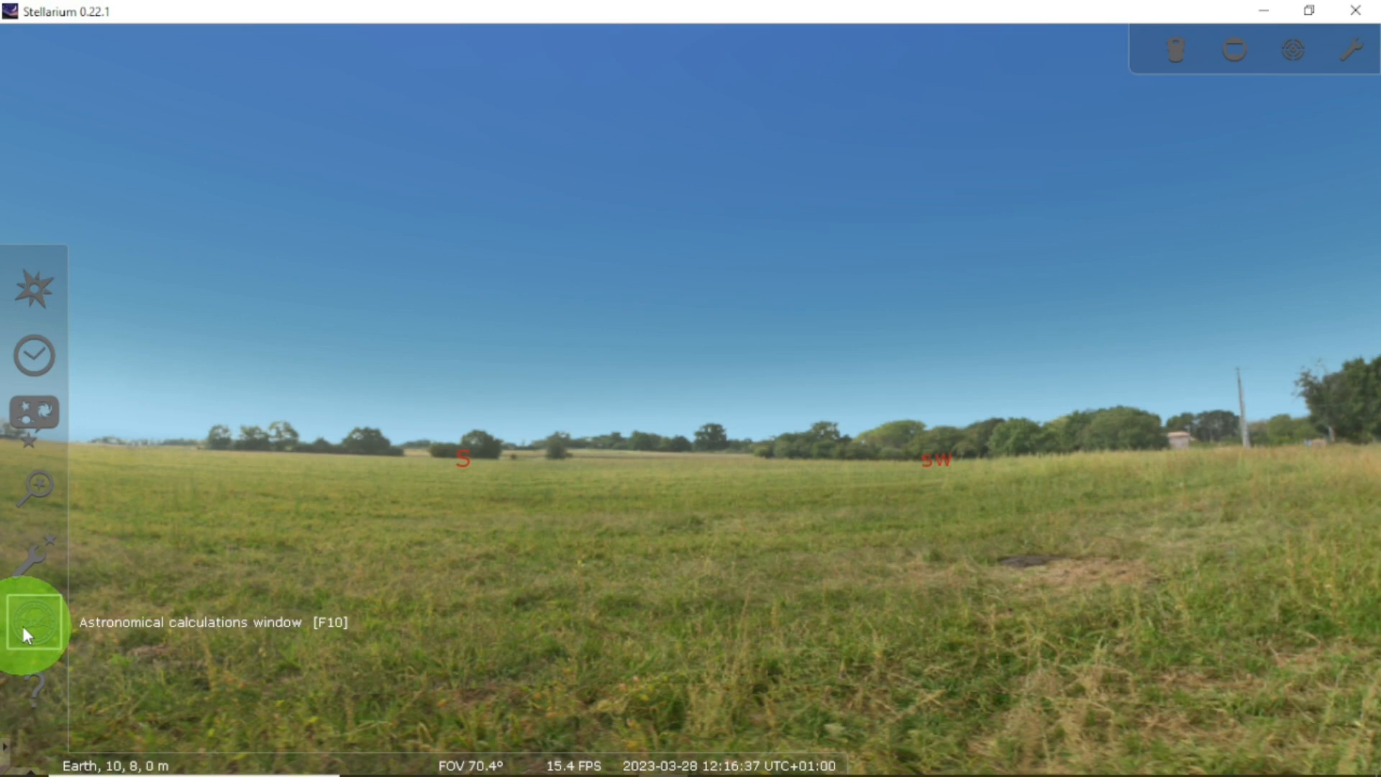
Step: Set the Satellites plugin to load at startup and restart Stellarium
{"action": "left_click", "coordinate": [59, 560]}
{"action": "left_click", "coordinate": [917, 207]}
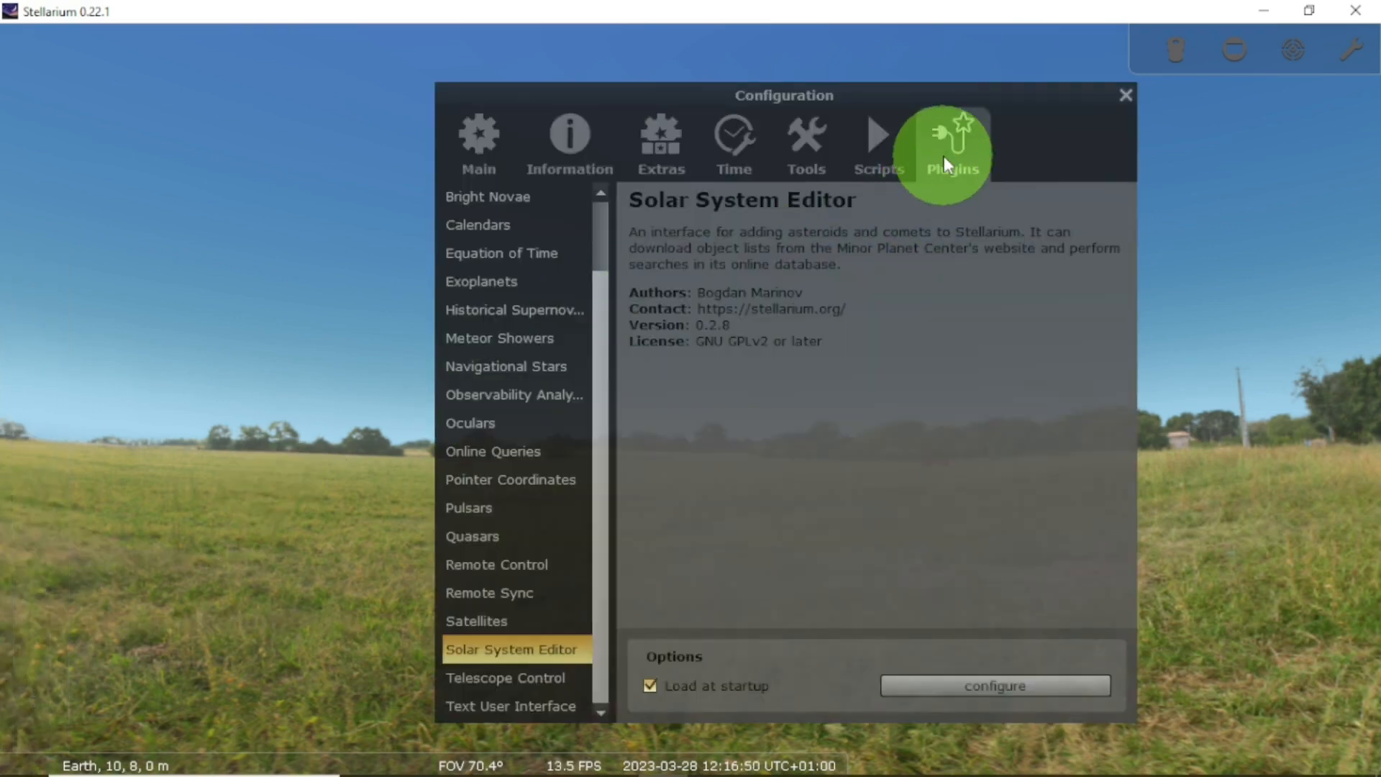
{"action": "left_click", "coordinate": [519, 623]}
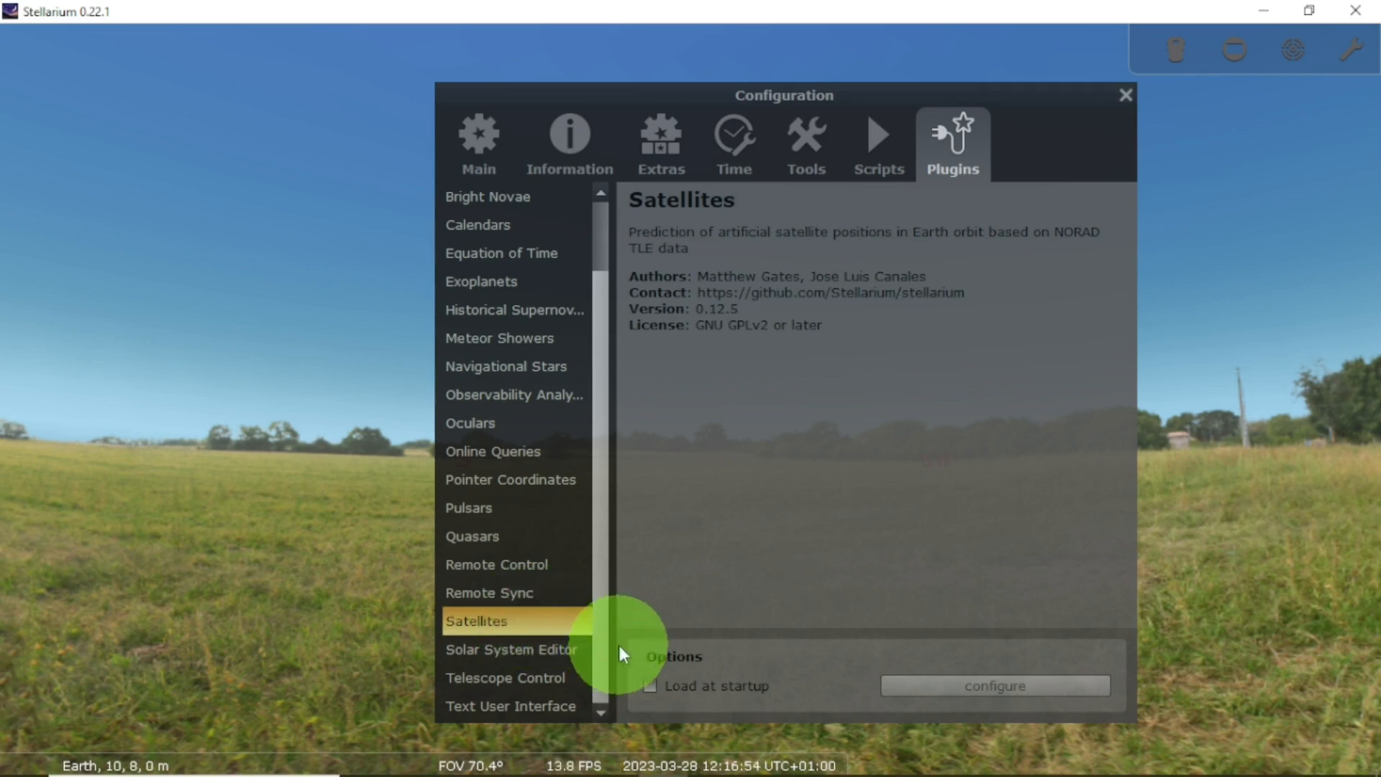
{"action": "left_click", "coordinate": [647, 686]}
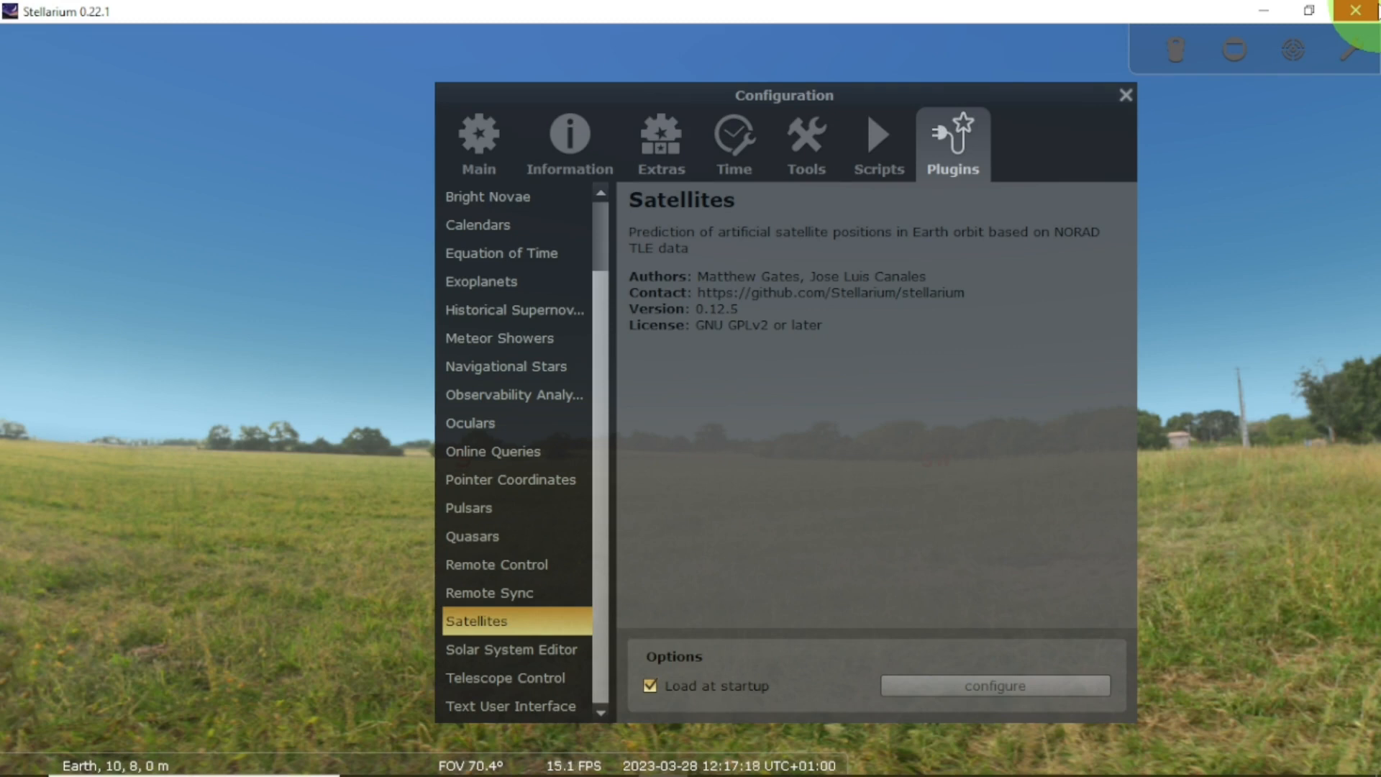
{"action": "left_click", "coordinate": [1377, 10]}
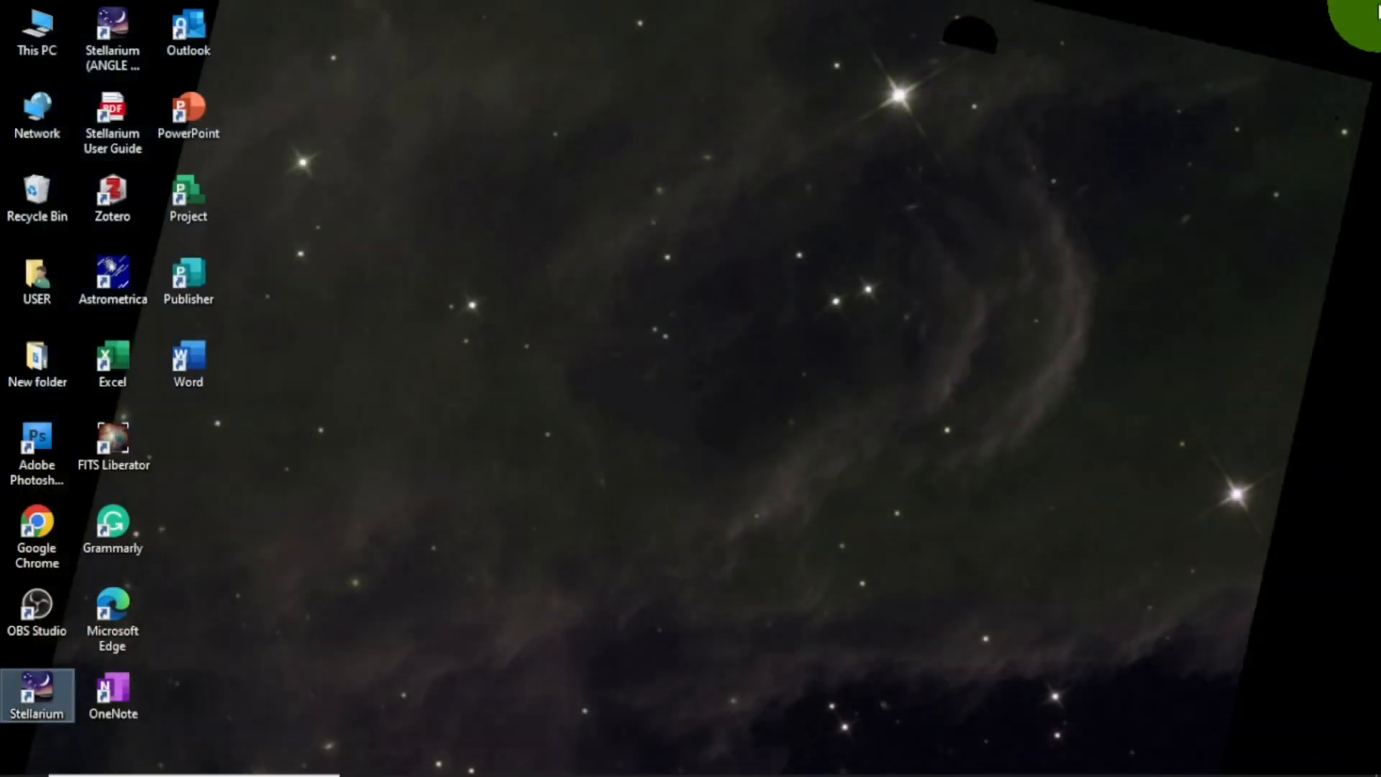
{"action": "double_click", "coordinate": [54, 693]}
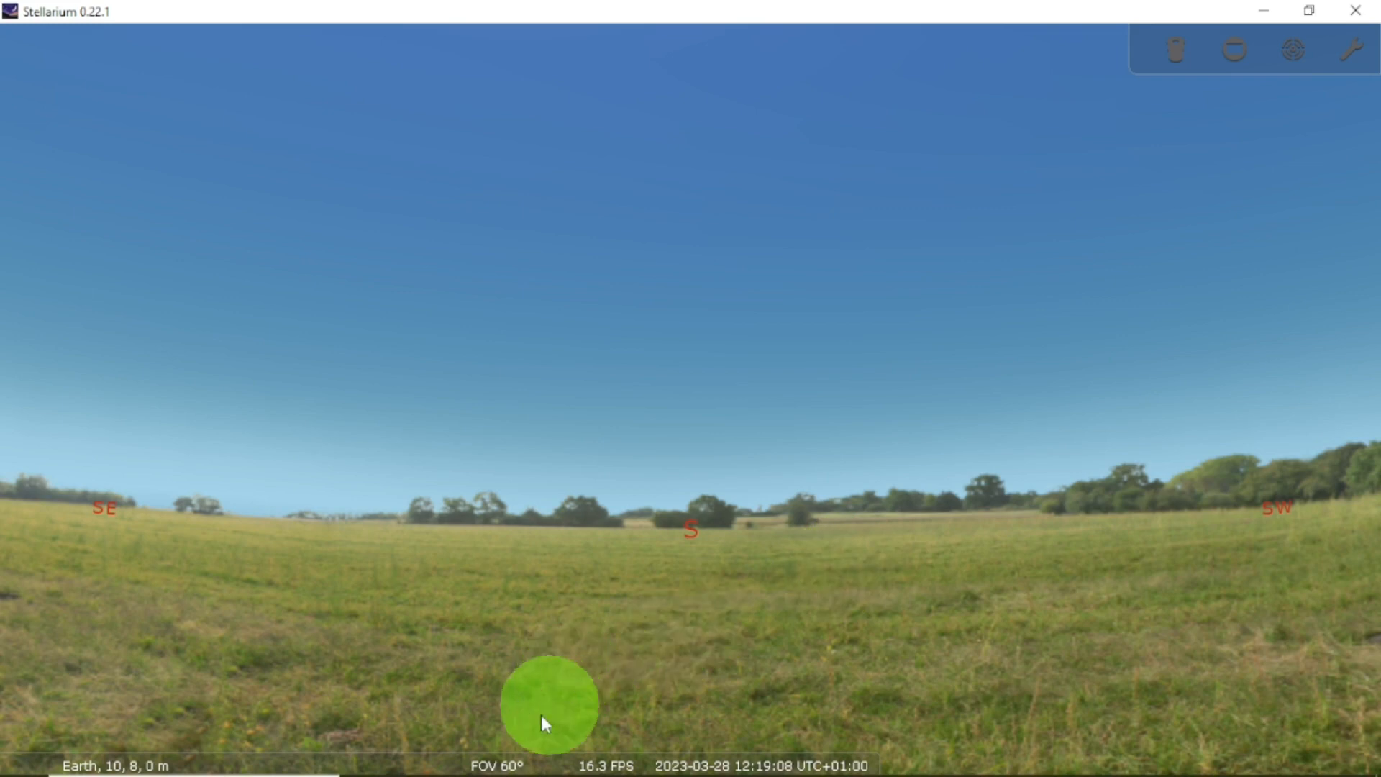
Step: Open the configuration settings of the Satellites plugin
{"action": "mouse_move", "coordinate": [6, 691]}
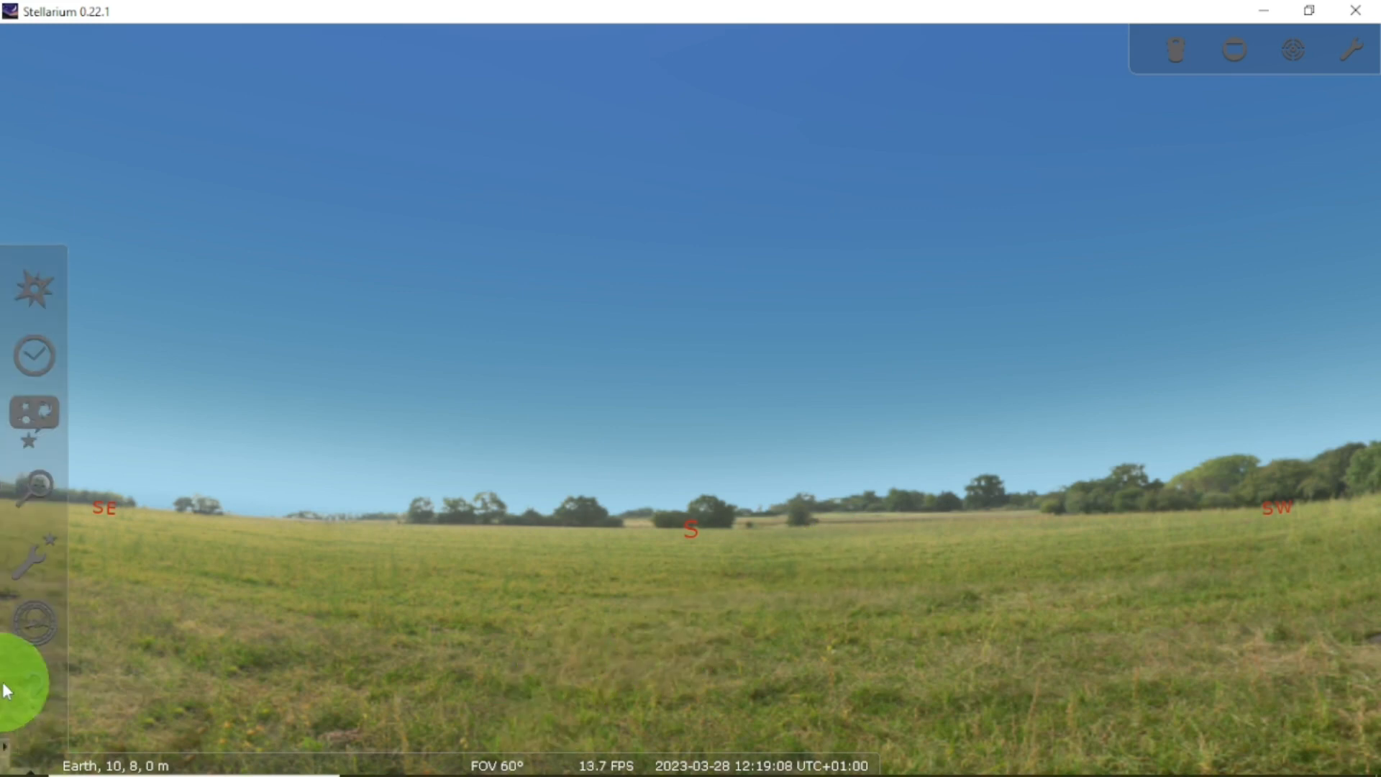
{"action": "left_click", "coordinate": [29, 558]}
{"action": "left_click", "coordinate": [944, 140]}
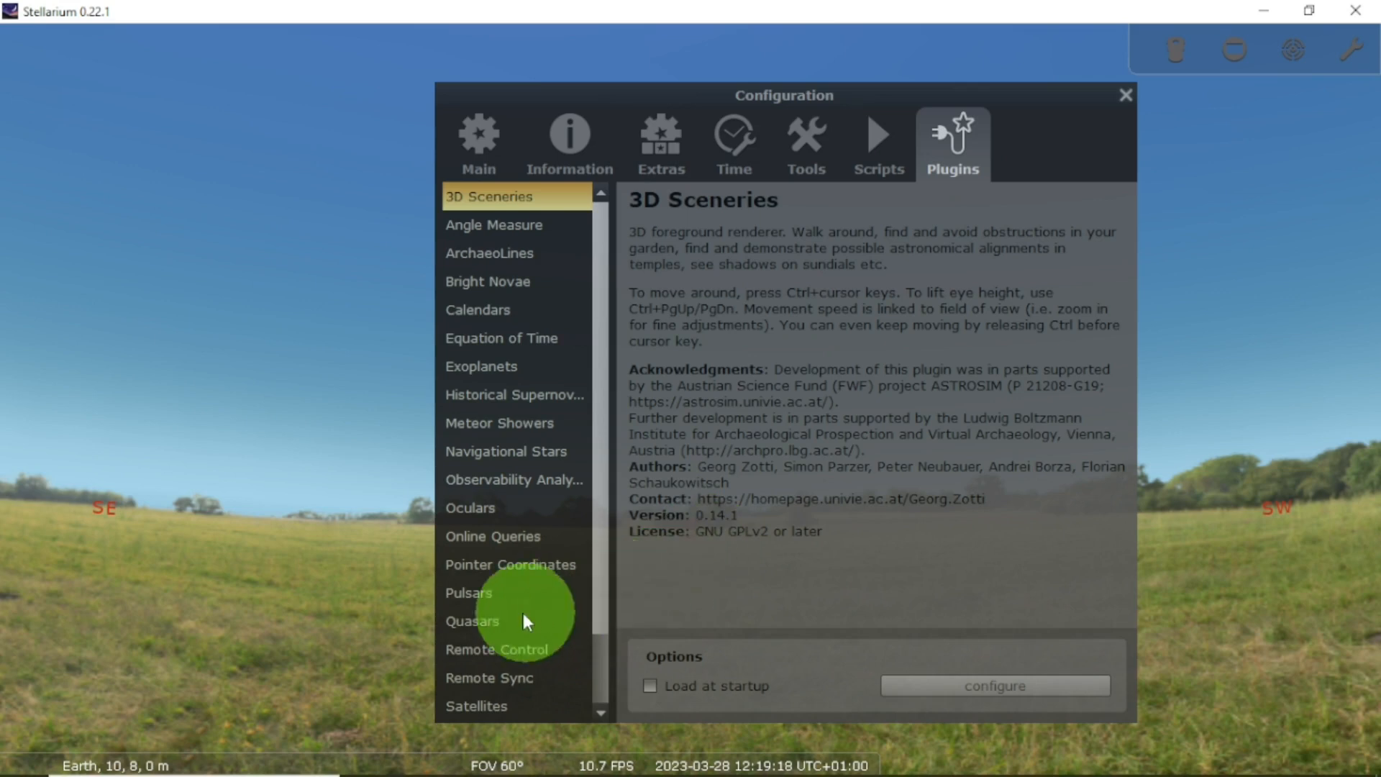
{"action": "left_click", "coordinate": [519, 698]}
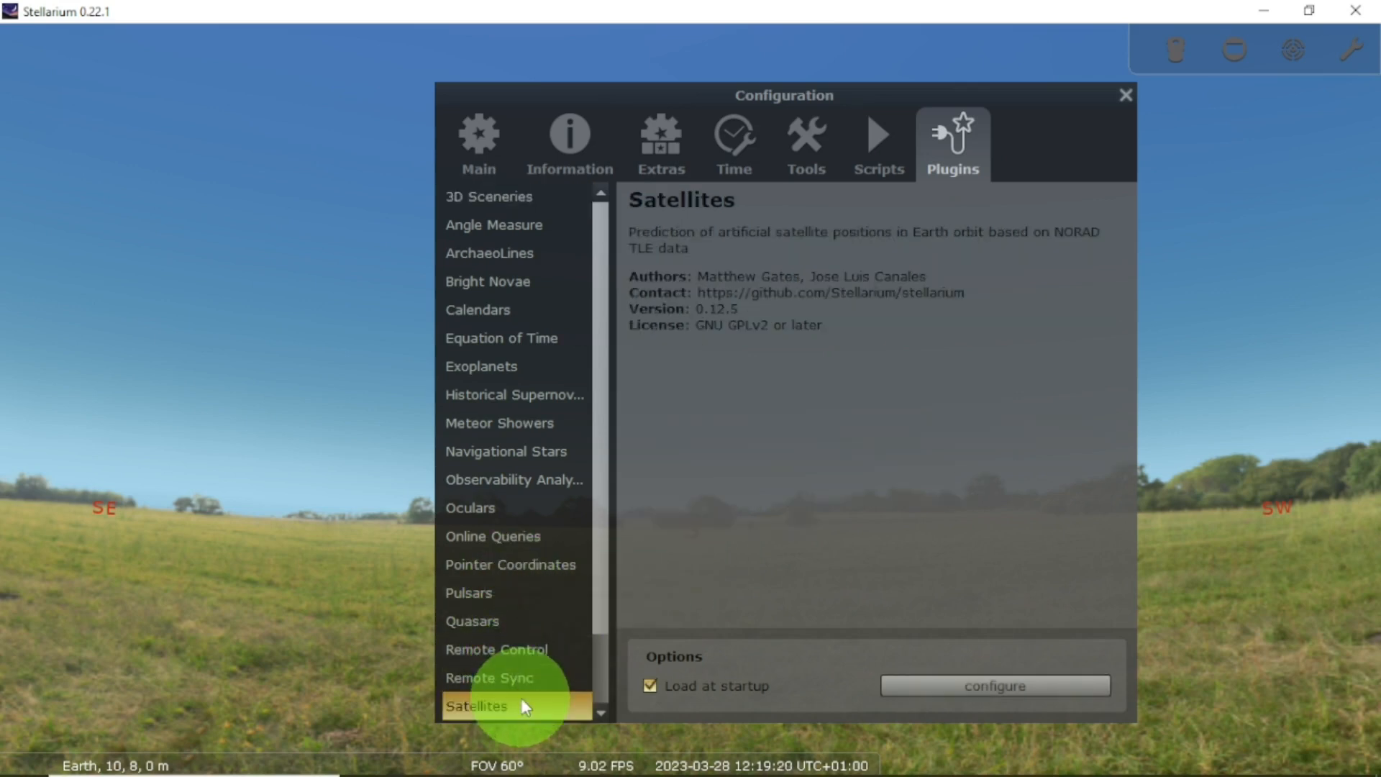
{"action": "left_click", "coordinate": [919, 685]}
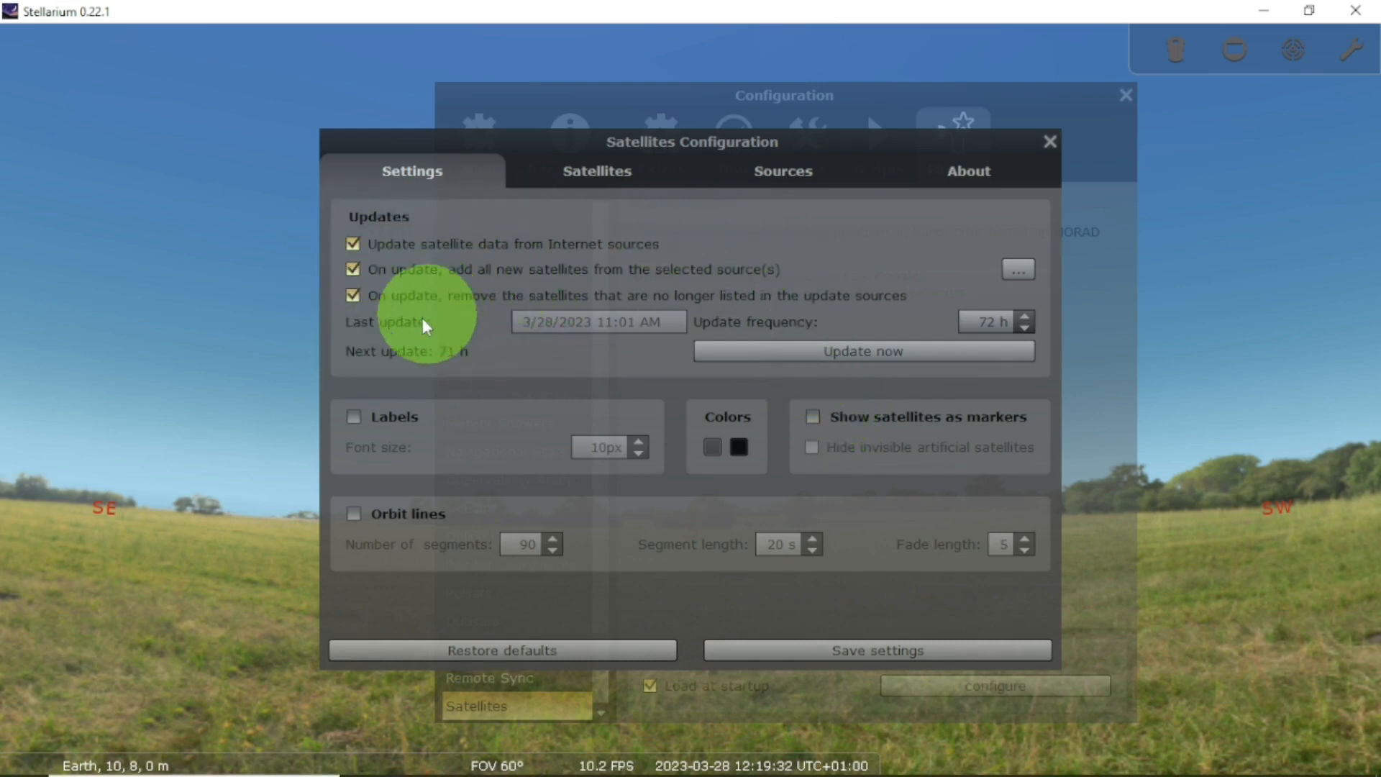
Step: Show satellites as labelled markers and set the colour for invisible satellites to white (#ffffff)
{"action": "left_click", "coordinate": [811, 418]}
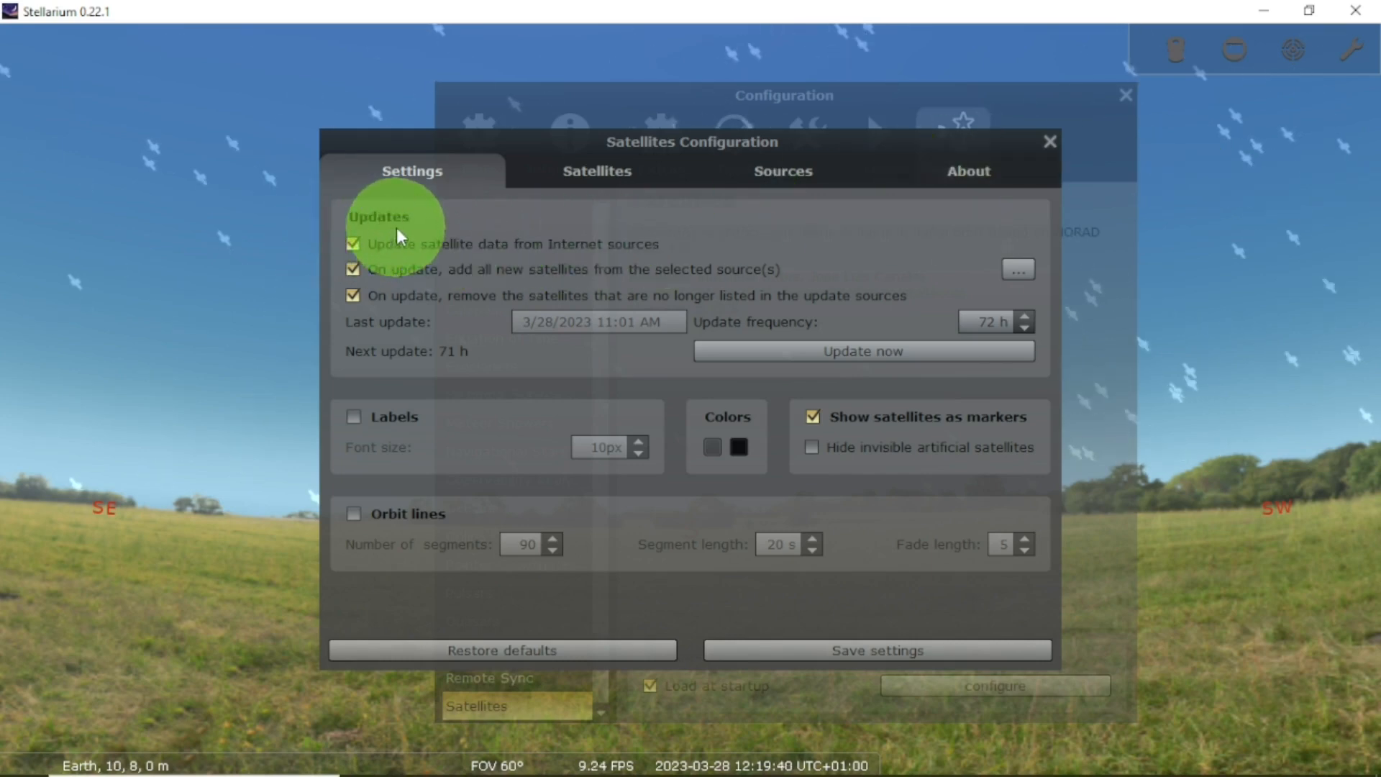
{"action": "left_click", "coordinate": [708, 448]}
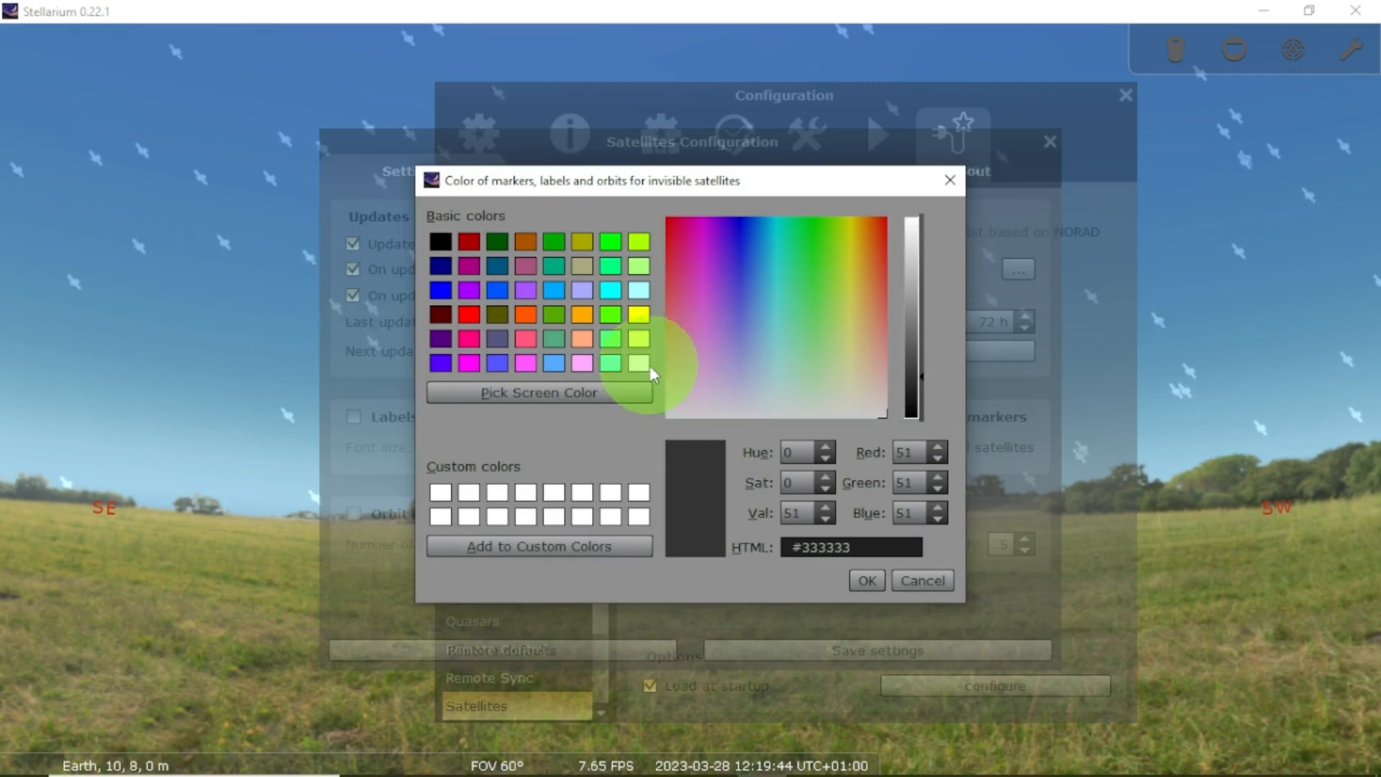
{"action": "left_click", "coordinate": [639, 363]}
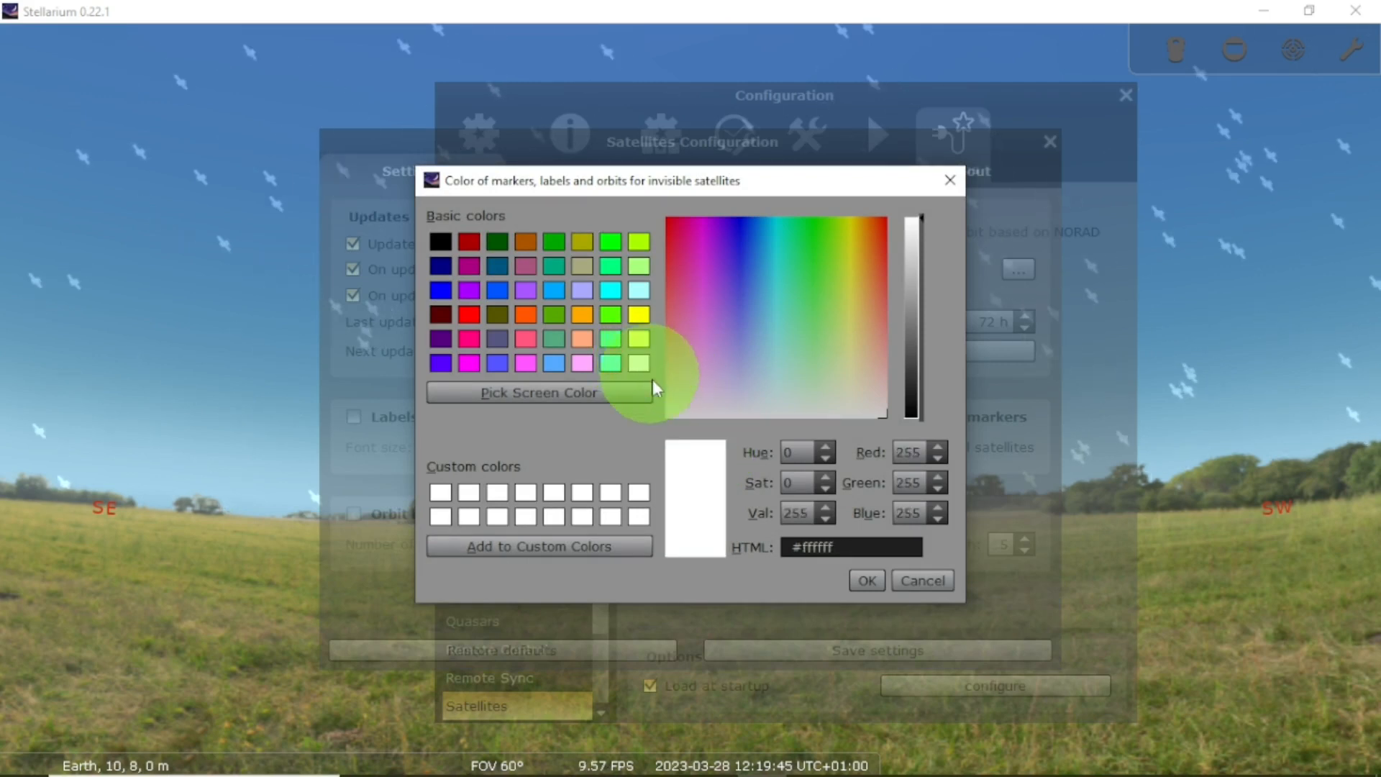
{"action": "left_click", "coordinate": [867, 580]}
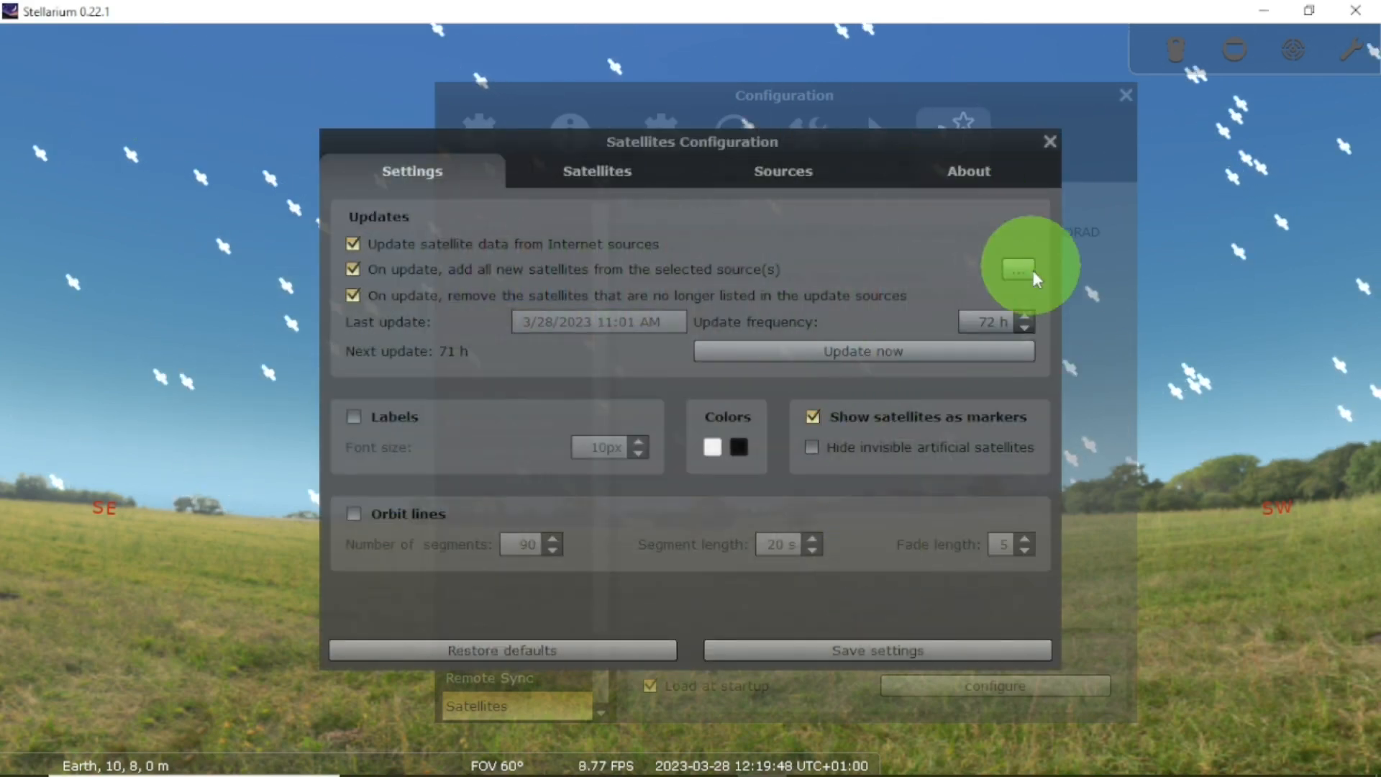
{"action": "left_click", "coordinate": [354, 416]}
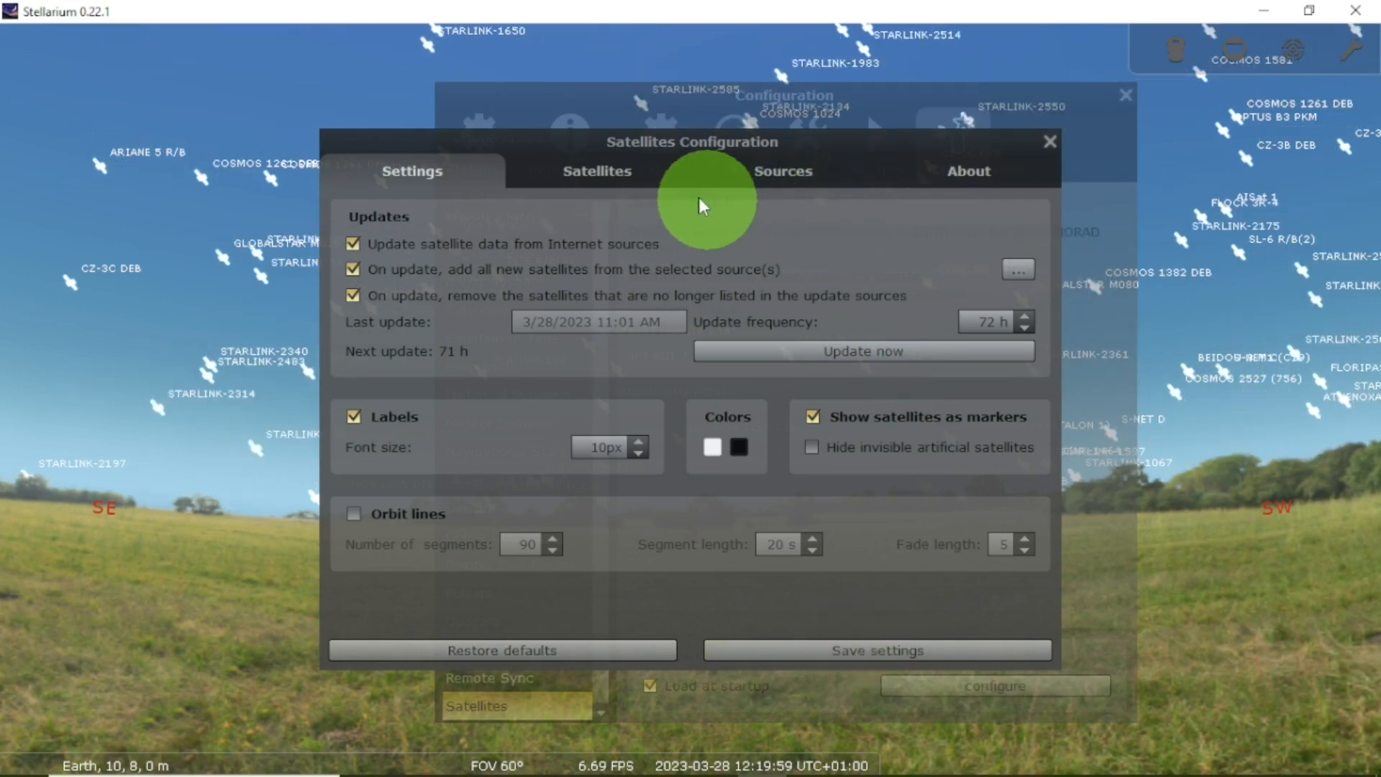
Step: Look through the plugin's satellite list and its update sources, and return to the general satellite settings
{"action": "left_click", "coordinate": [633, 170]}
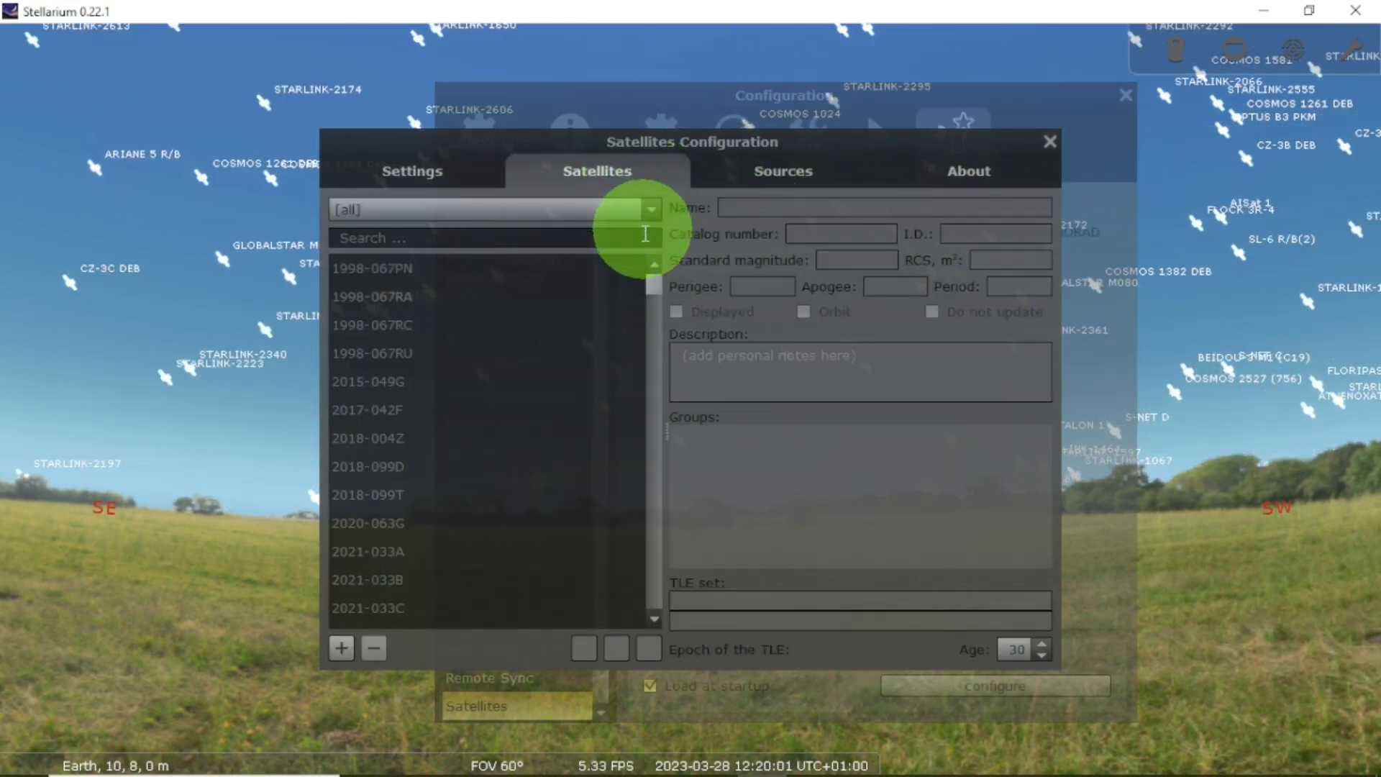
{"action": "left_click_drag", "start_coordinate": [654, 282], "coordinate": [788, 167]}
{"action": "left_click", "coordinate": [791, 170]}
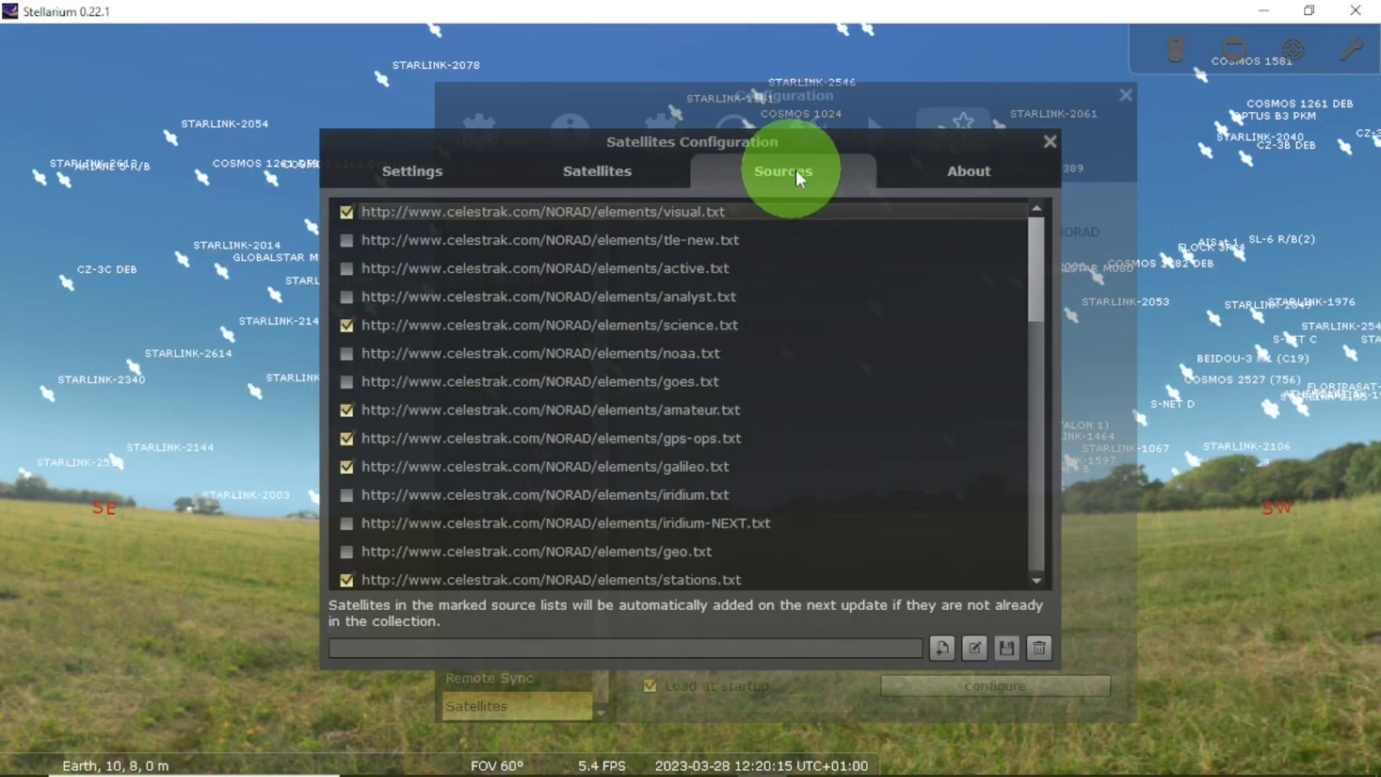
{"action": "left_click", "coordinate": [567, 164]}
{"action": "left_click", "coordinate": [450, 174]}
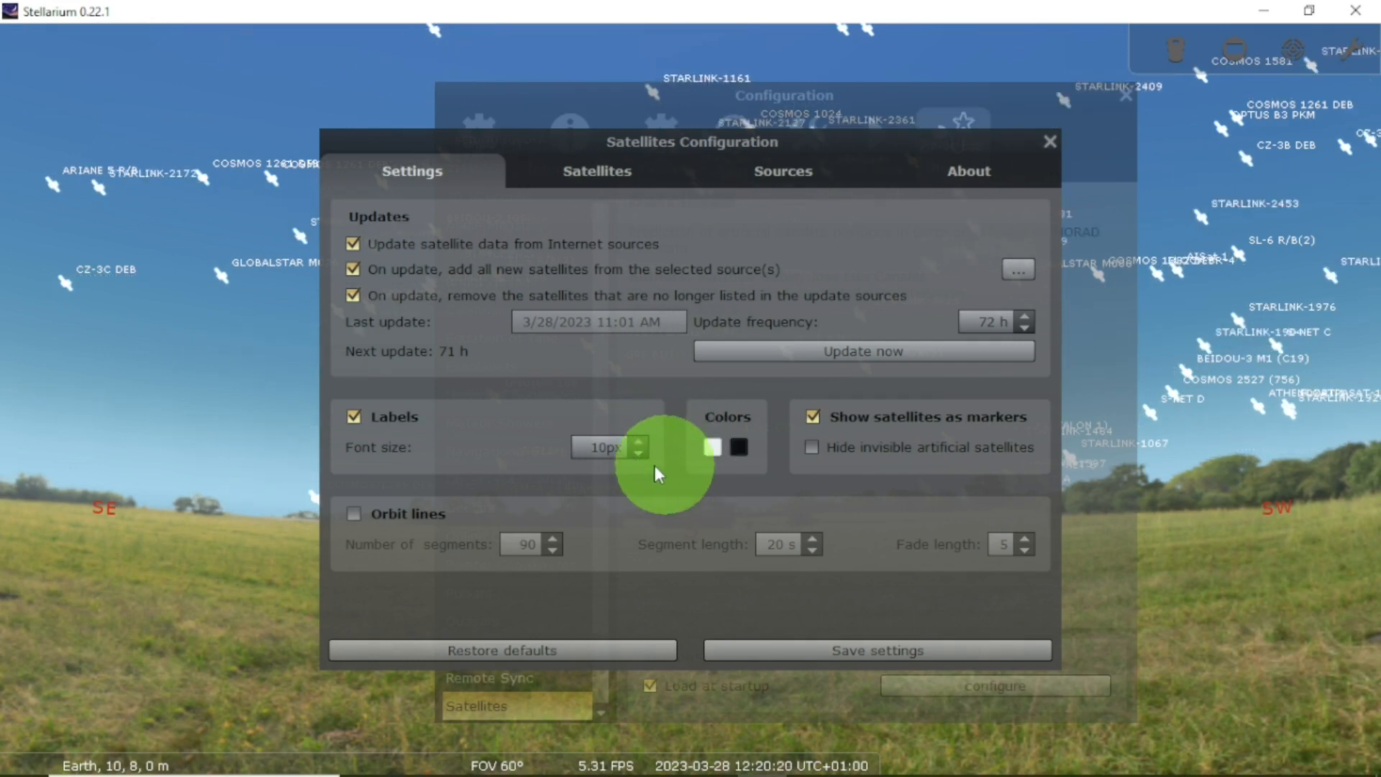
Step: Save the Satellites plugin settings and close both configuration windows
{"action": "left_click", "coordinate": [847, 651]}
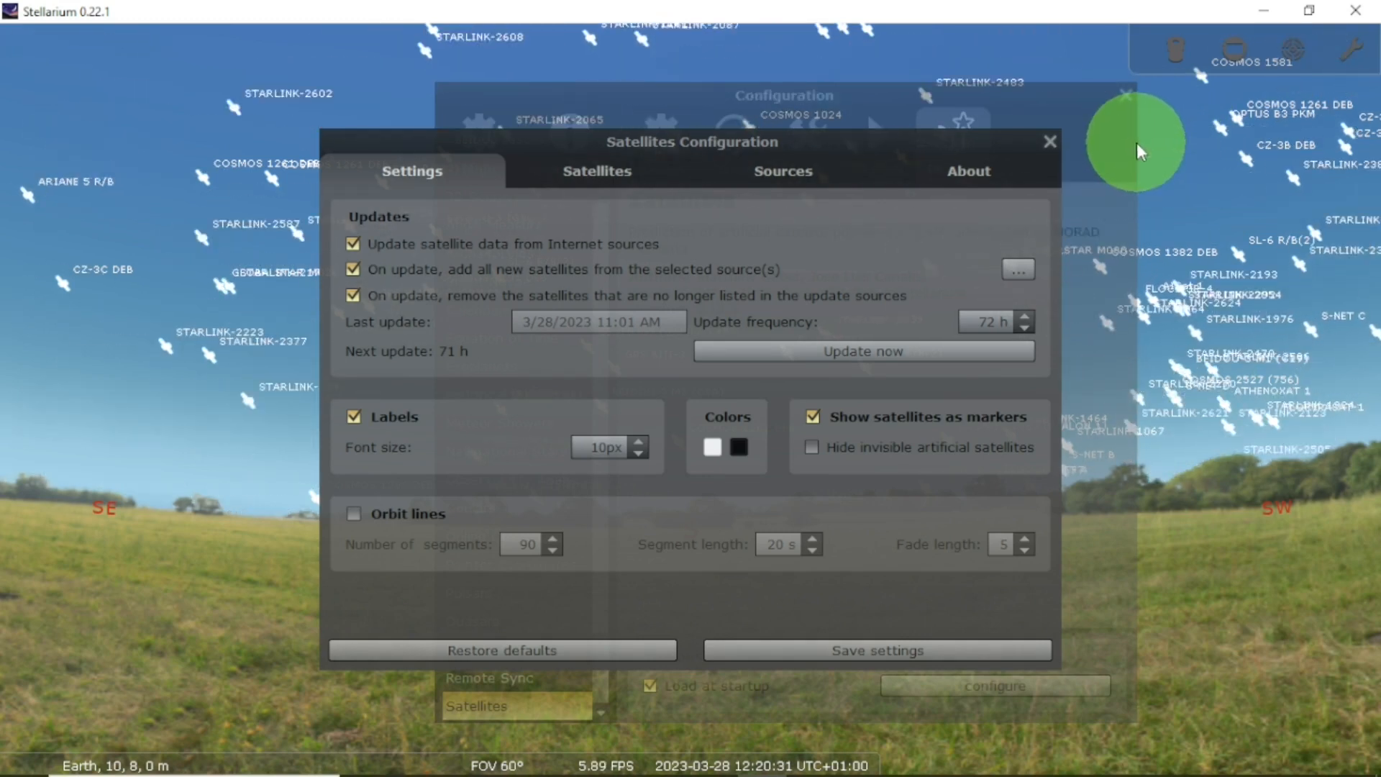
{"action": "left_click", "coordinate": [1050, 142]}
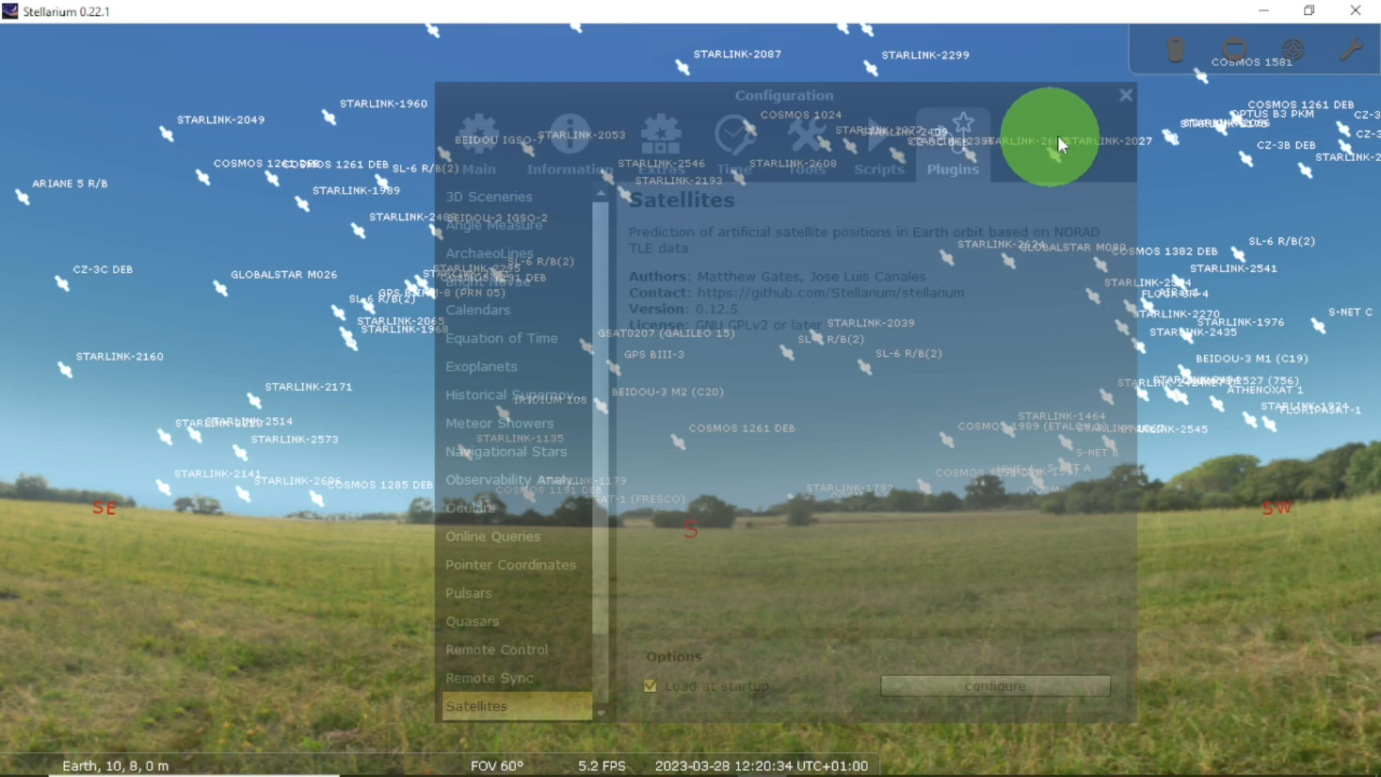
{"action": "left_click", "coordinate": [1122, 95]}
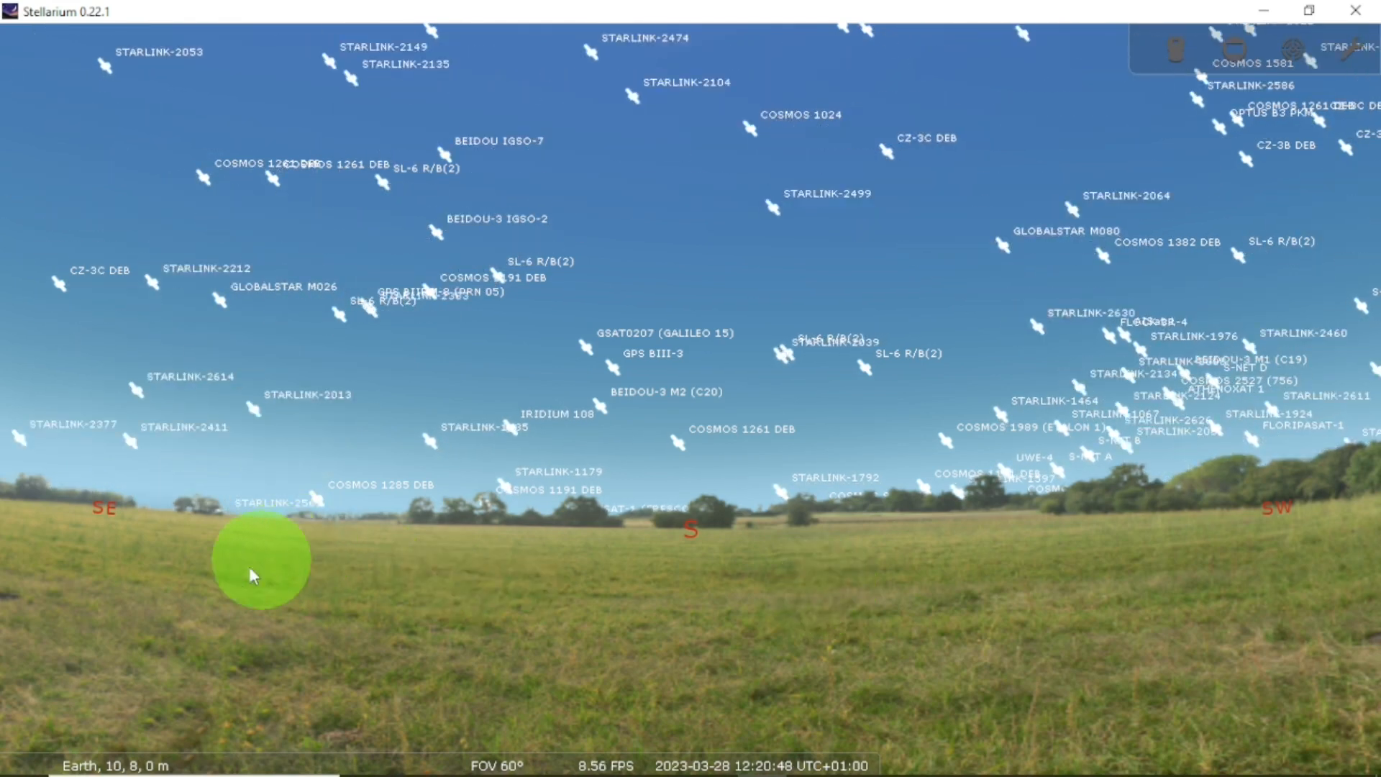
Step: Search for ISS and centre the view on ISS (ZARYA)
{"action": "mouse_move", "coordinate": [2, 639]}
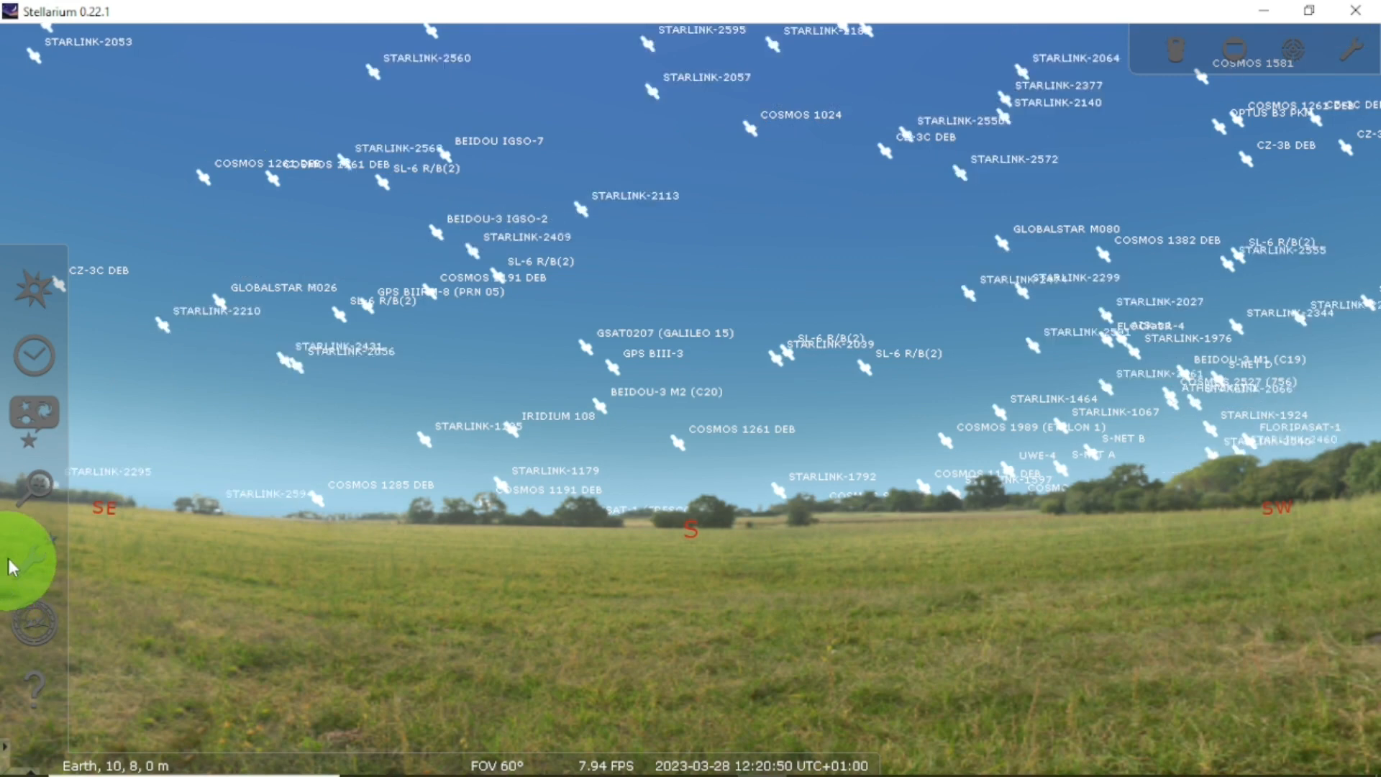
{"action": "left_click", "coordinate": [42, 481]}
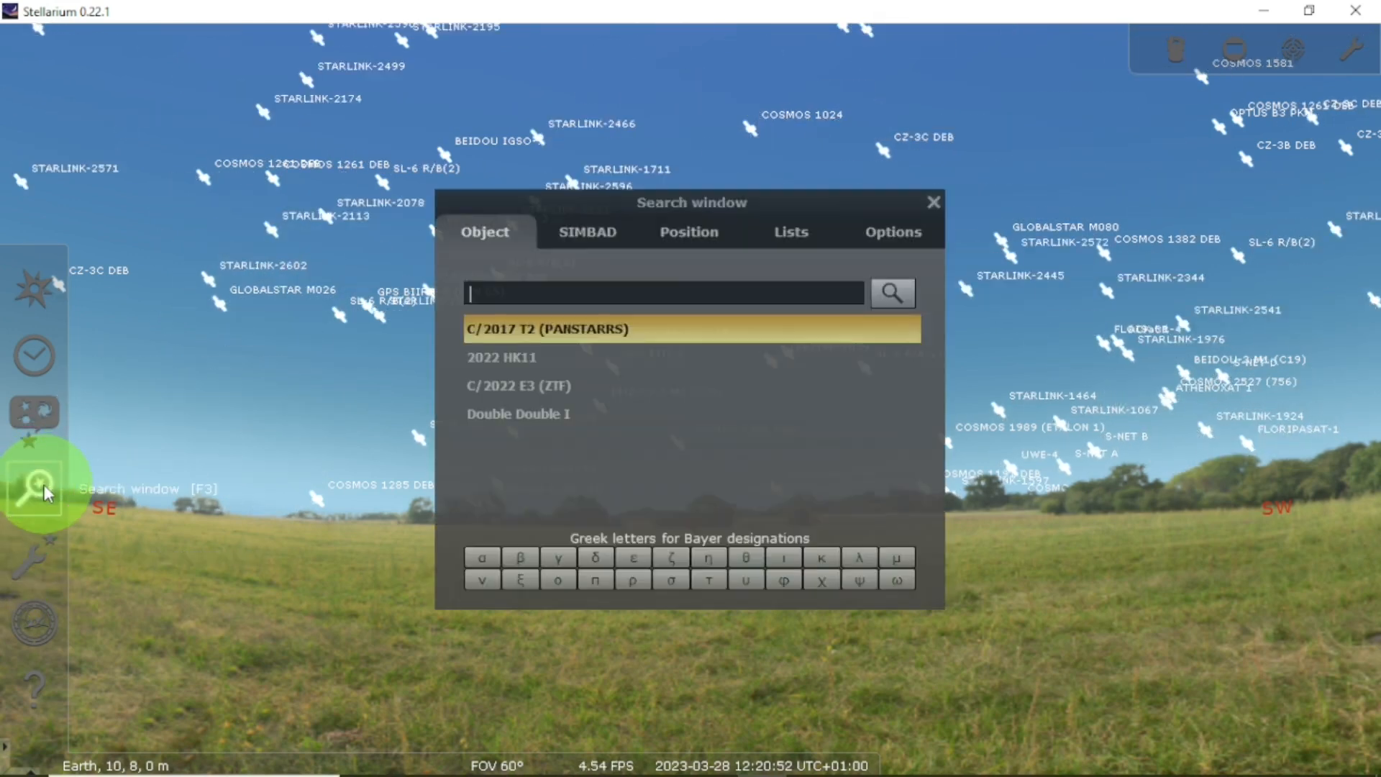
{"action": "type", "text": "ISS"}
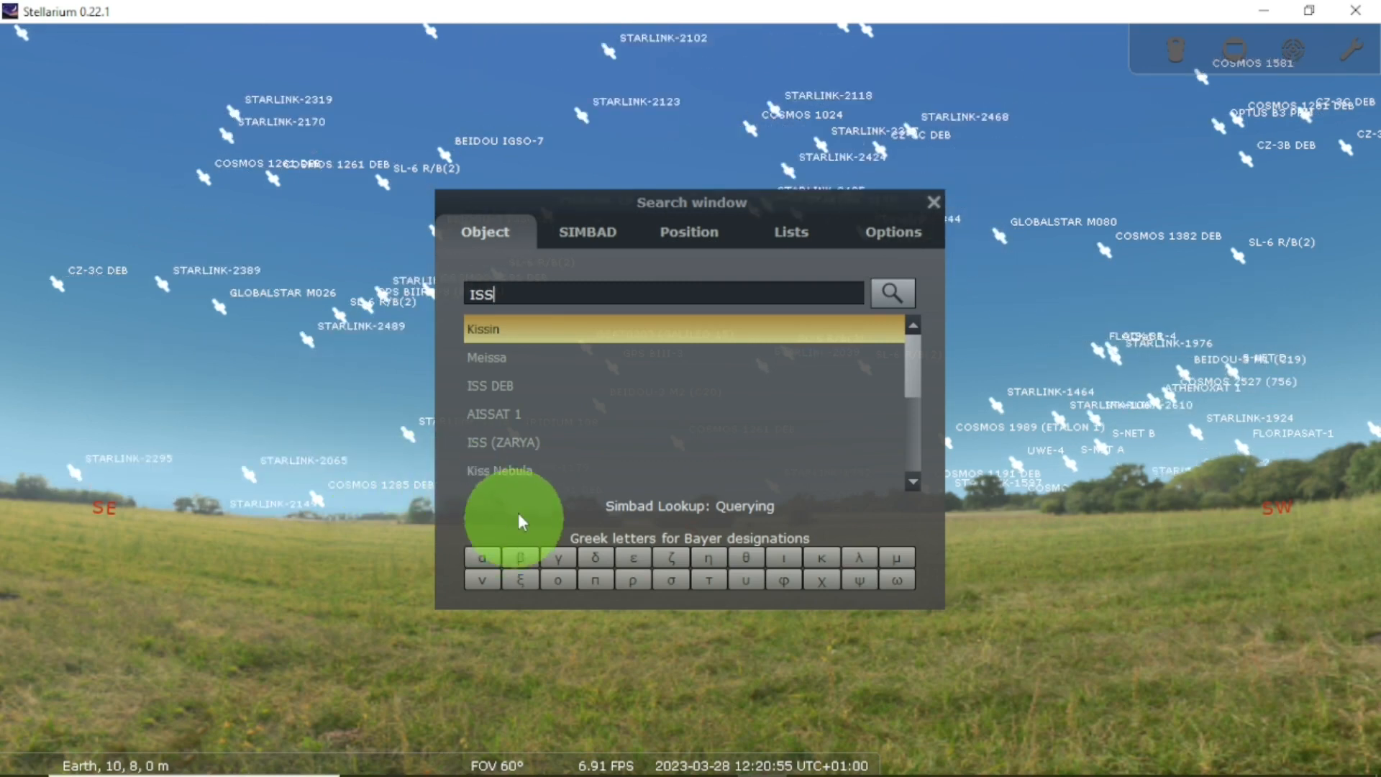
{"action": "left_click", "coordinate": [529, 445]}
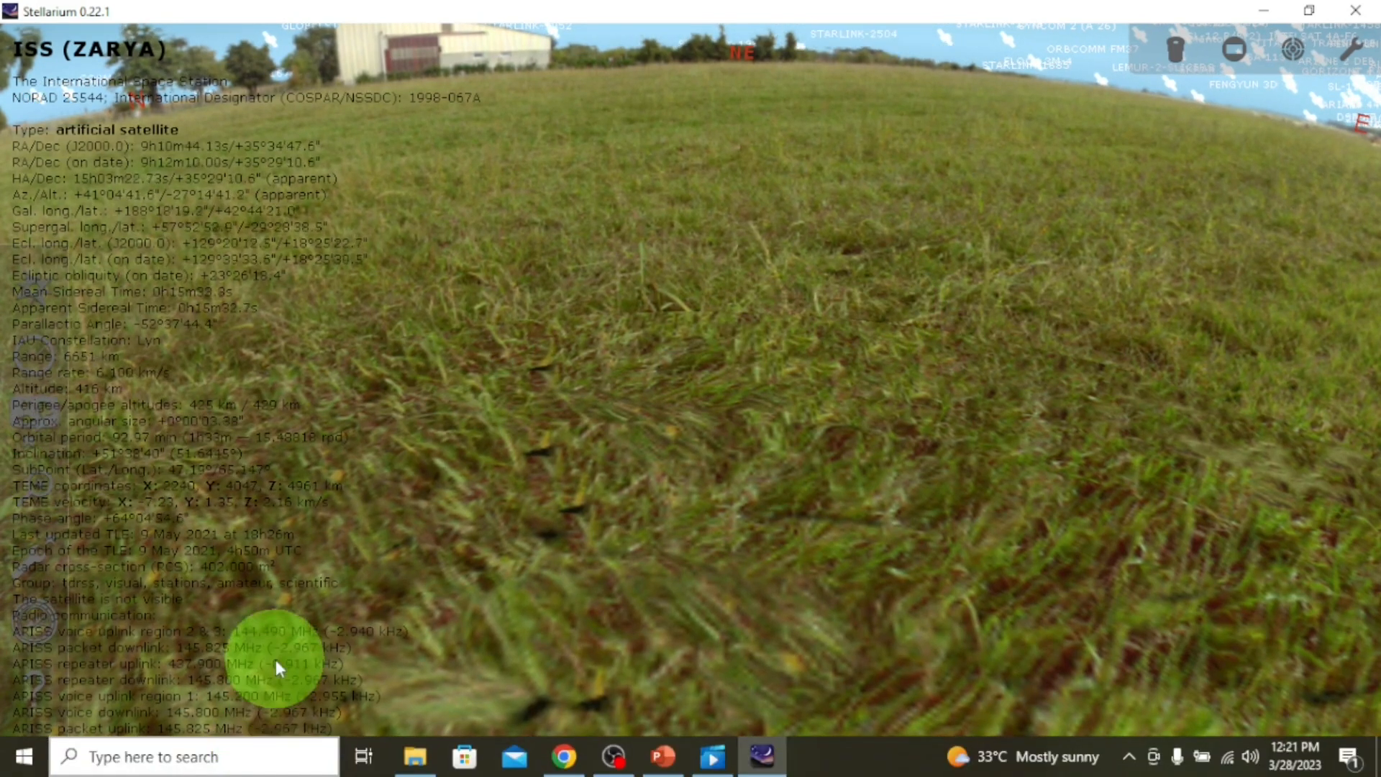
Step: Turn off the ground and the atmosphere to reveal the space station below the horizon
{"action": "mouse_move", "coordinate": [248, 748]}
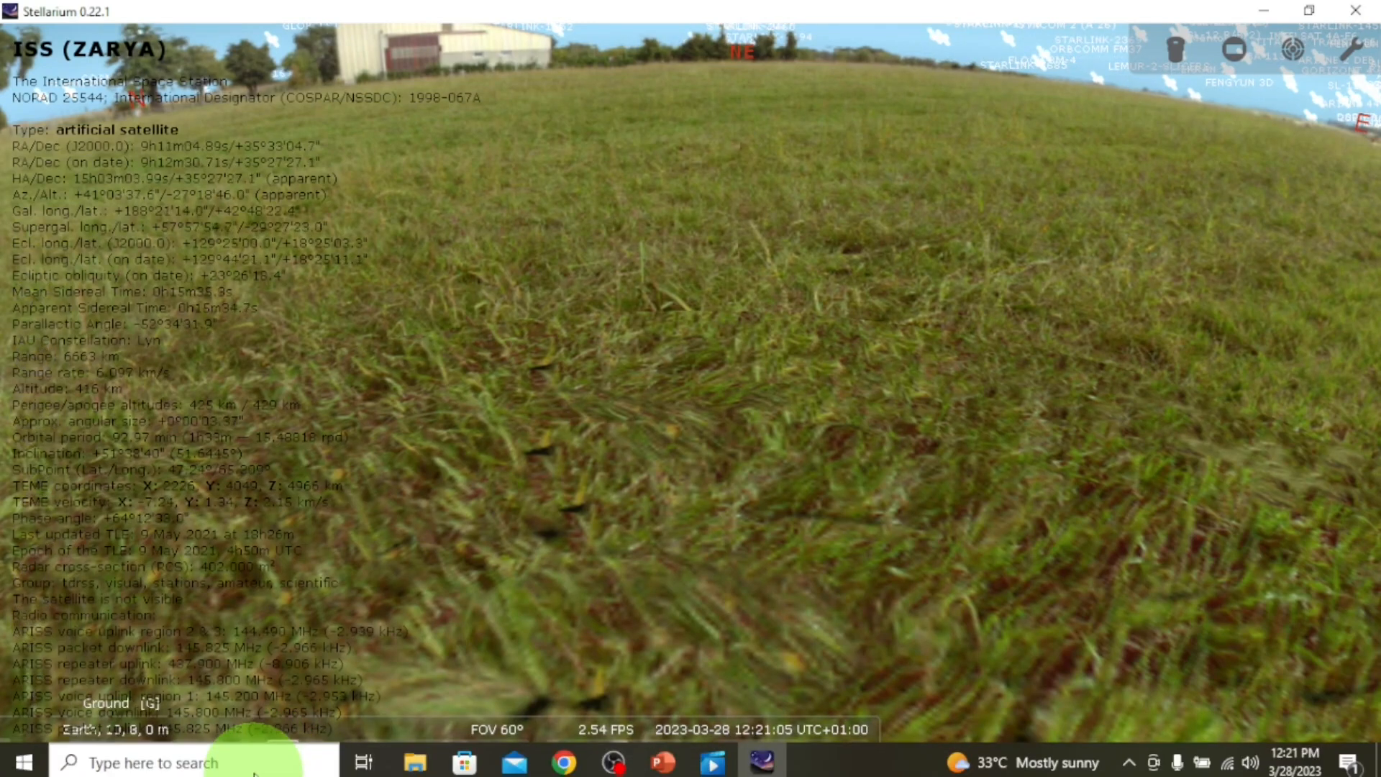
{"action": "left_click", "coordinate": [251, 753]}
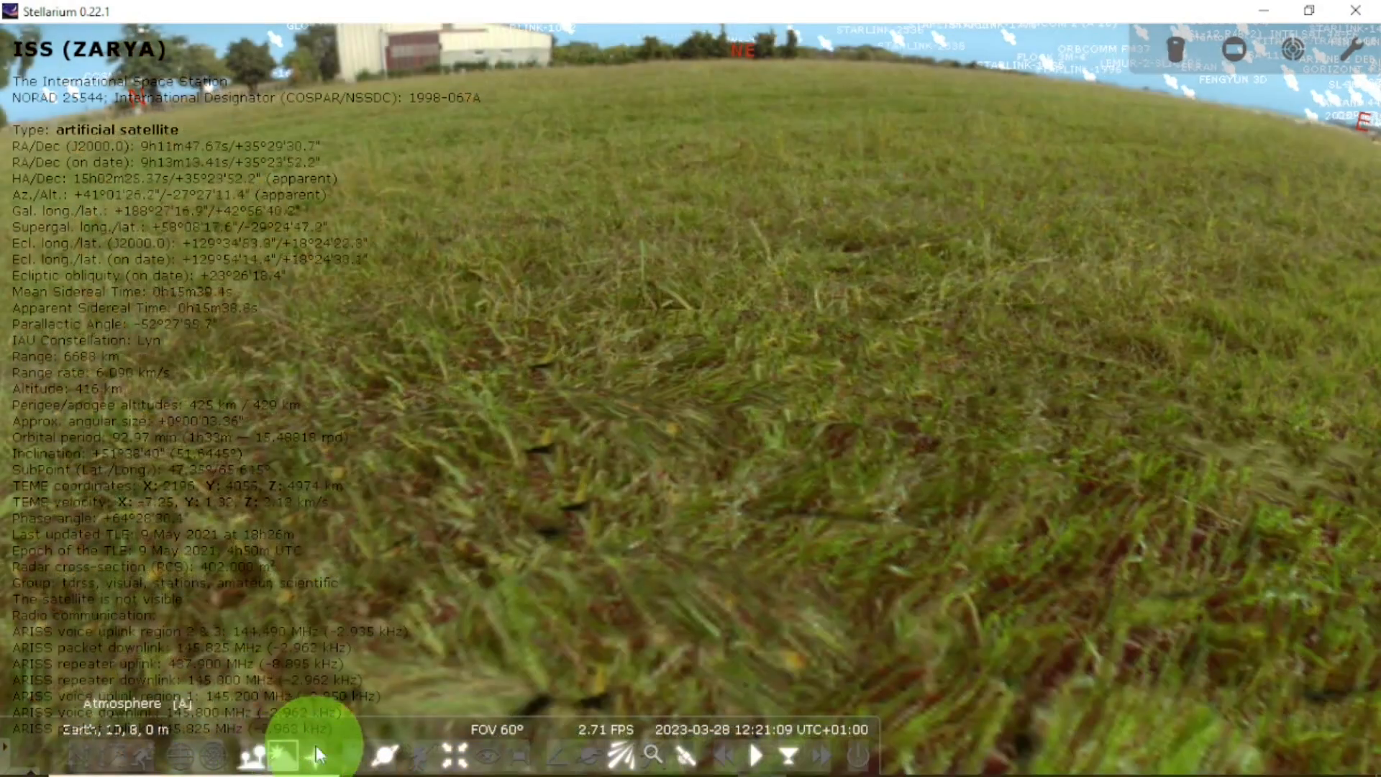
{"action": "left_click", "coordinate": [266, 760]}
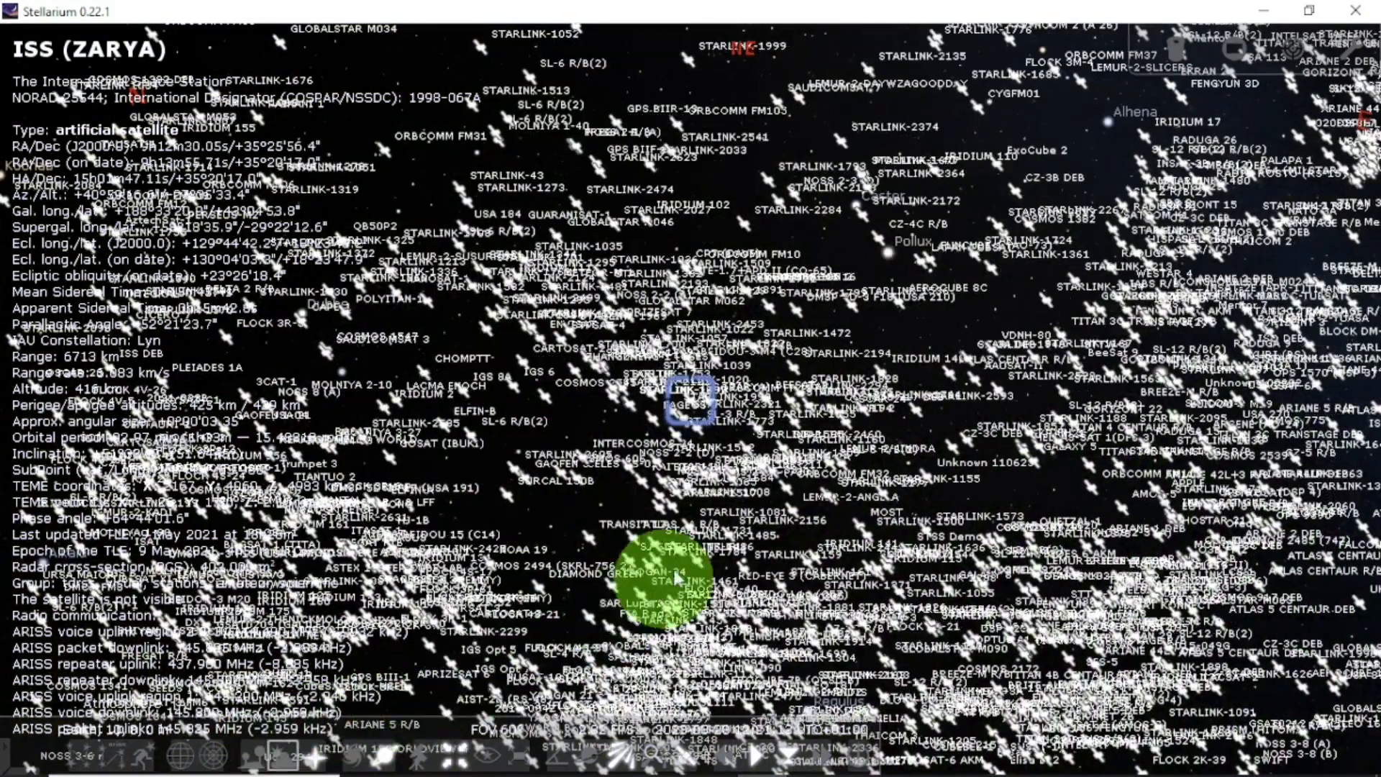
Step: Examine ISS (ZARYA) up close at about a 1.1° field of view and widen the view to the surrounding satellites
{"action": "scroll", "coordinate": [784, 459], "scroll_direction": "up", "scroll_amount": 5}
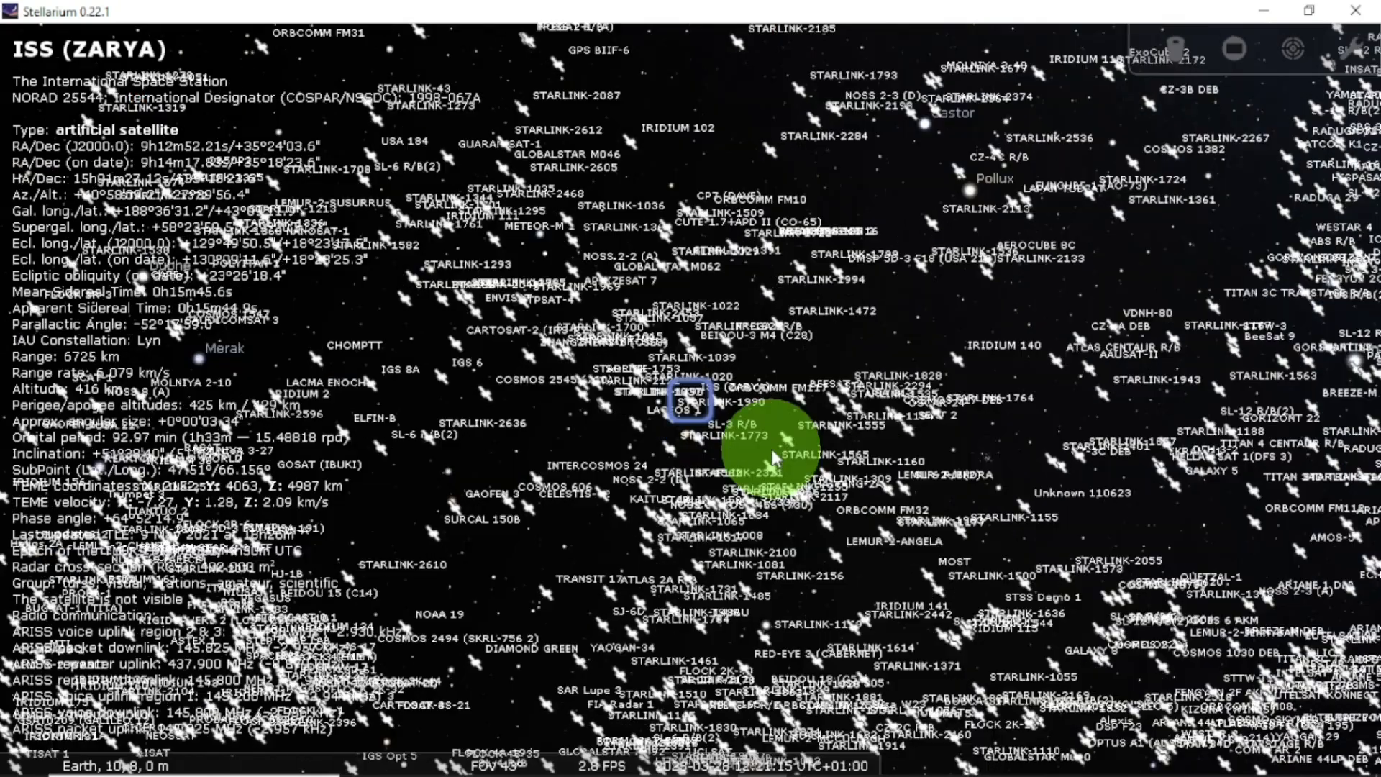
{"action": "scroll", "coordinate": [767, 442], "scroll_direction": "up", "scroll_amount": 8}
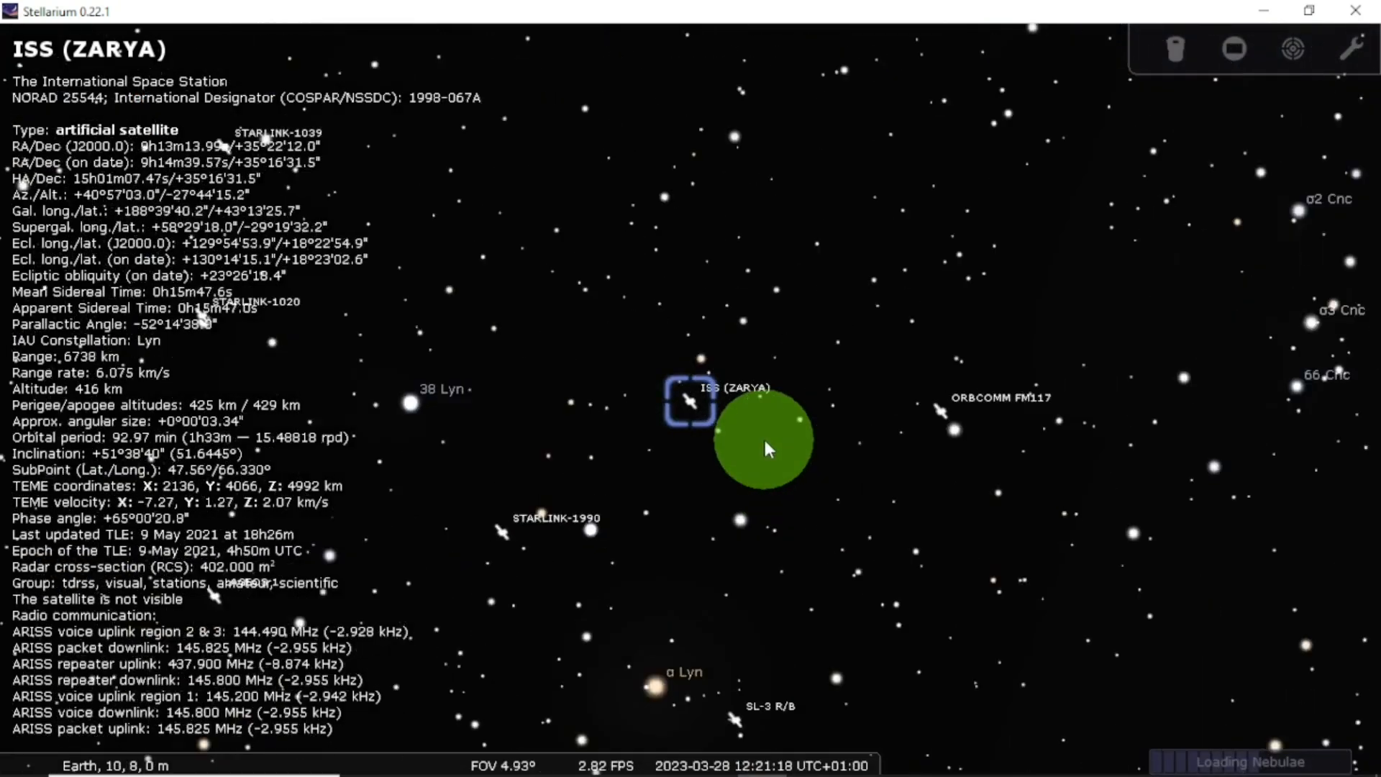
{"action": "scroll", "coordinate": [755, 442], "scroll_direction": "up", "scroll_amount": 2}
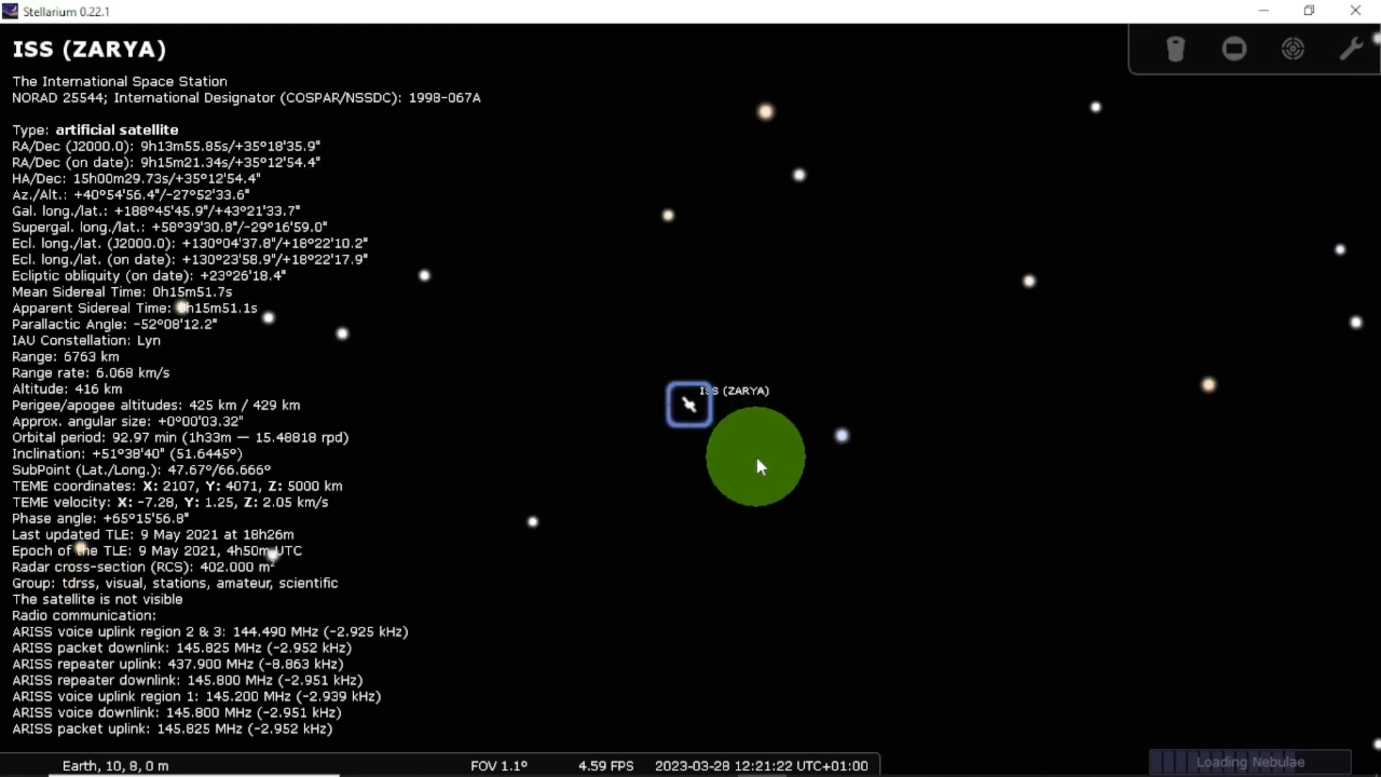
{"action": "scroll", "coordinate": [757, 461], "scroll_direction": "down", "scroll_amount": 2}
{"action": "scroll", "coordinate": [757, 462], "scroll_direction": "down", "scroll_amount": 3}
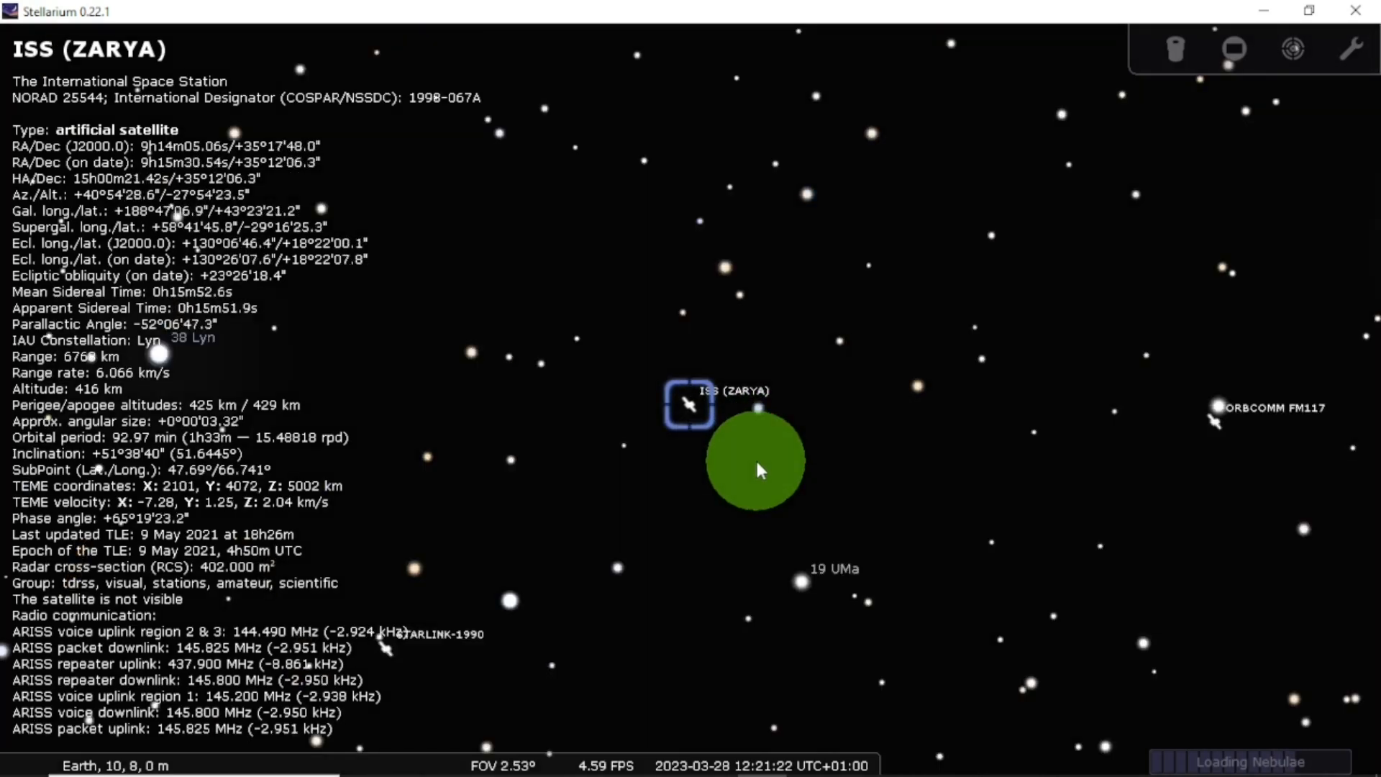
{"action": "scroll", "coordinate": [761, 473], "scroll_direction": "down", "scroll_amount": 5}
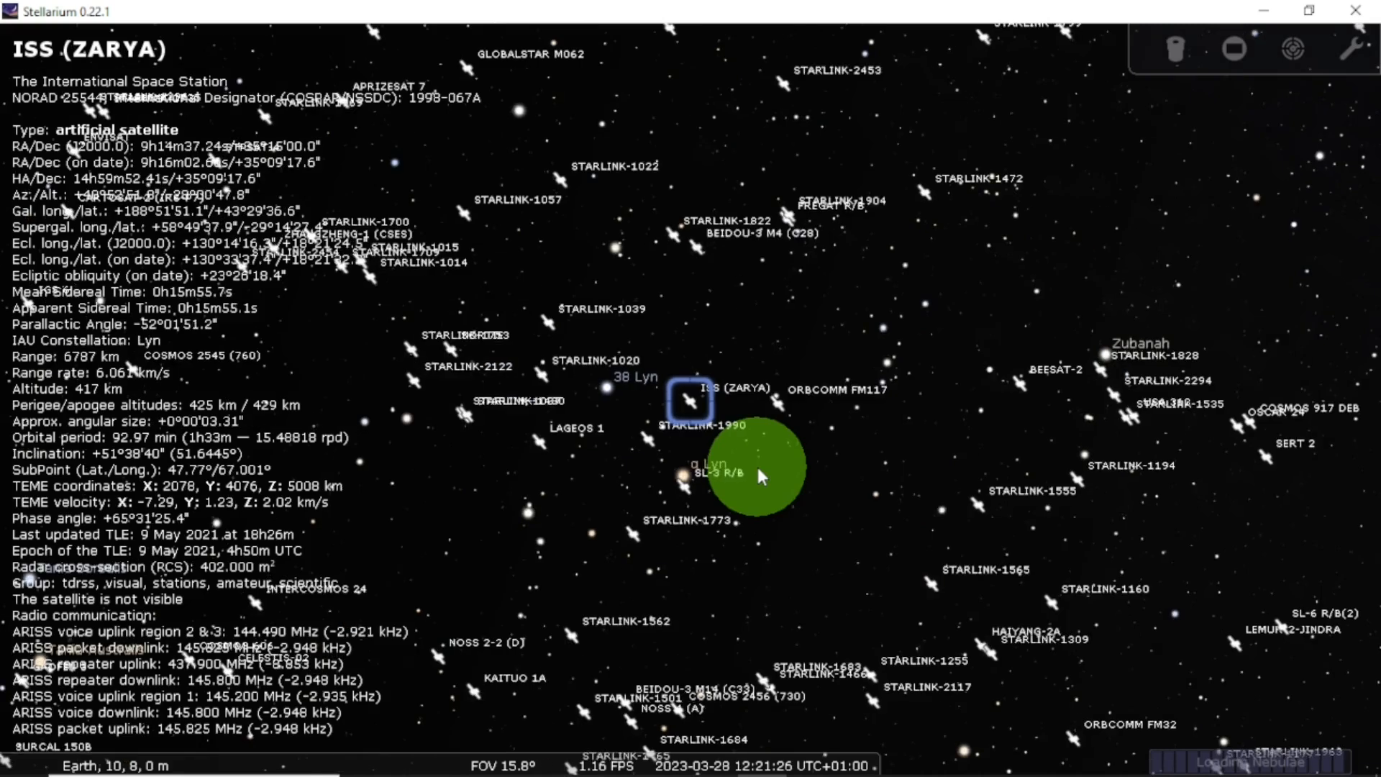
{"action": "scroll", "coordinate": [761, 474], "scroll_direction": "down", "scroll_amount": 5}
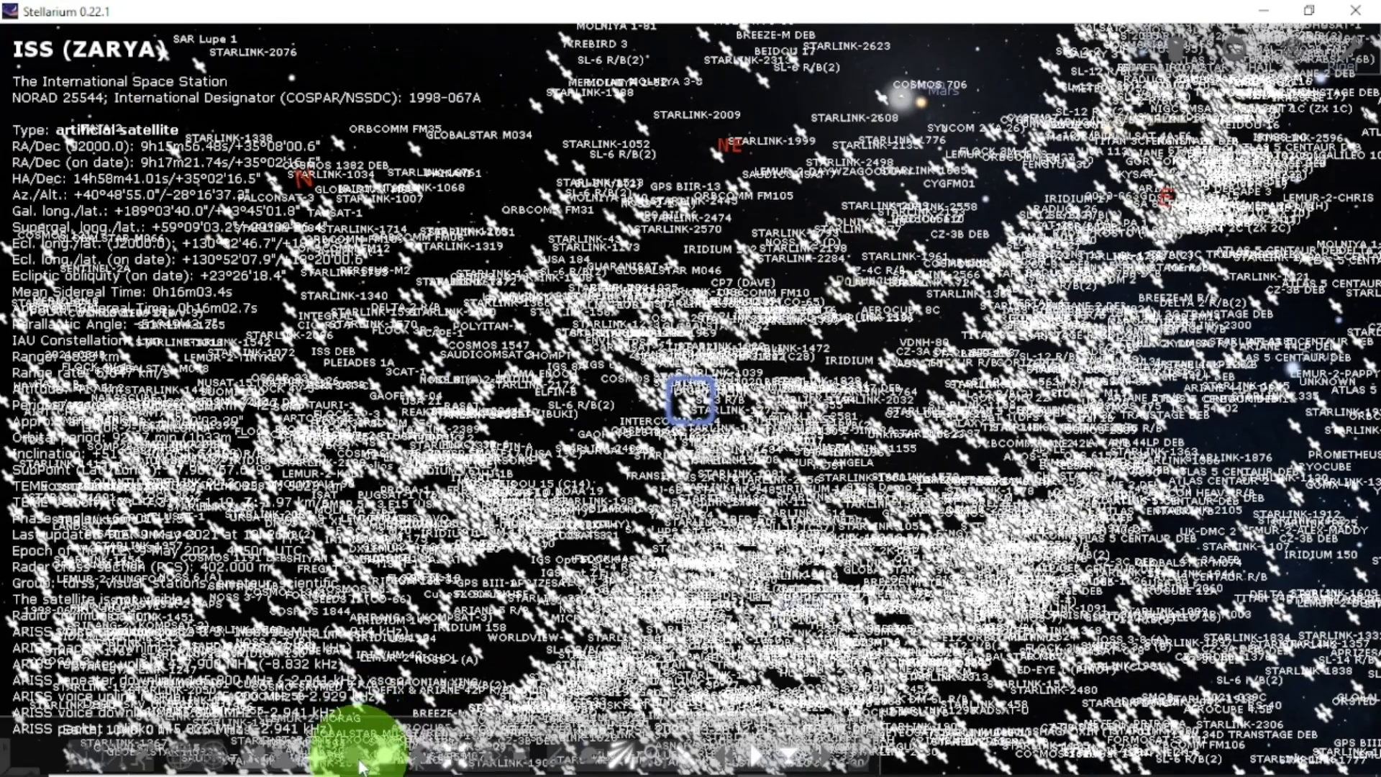
{"action": "mouse_move", "coordinate": [354, 768]}
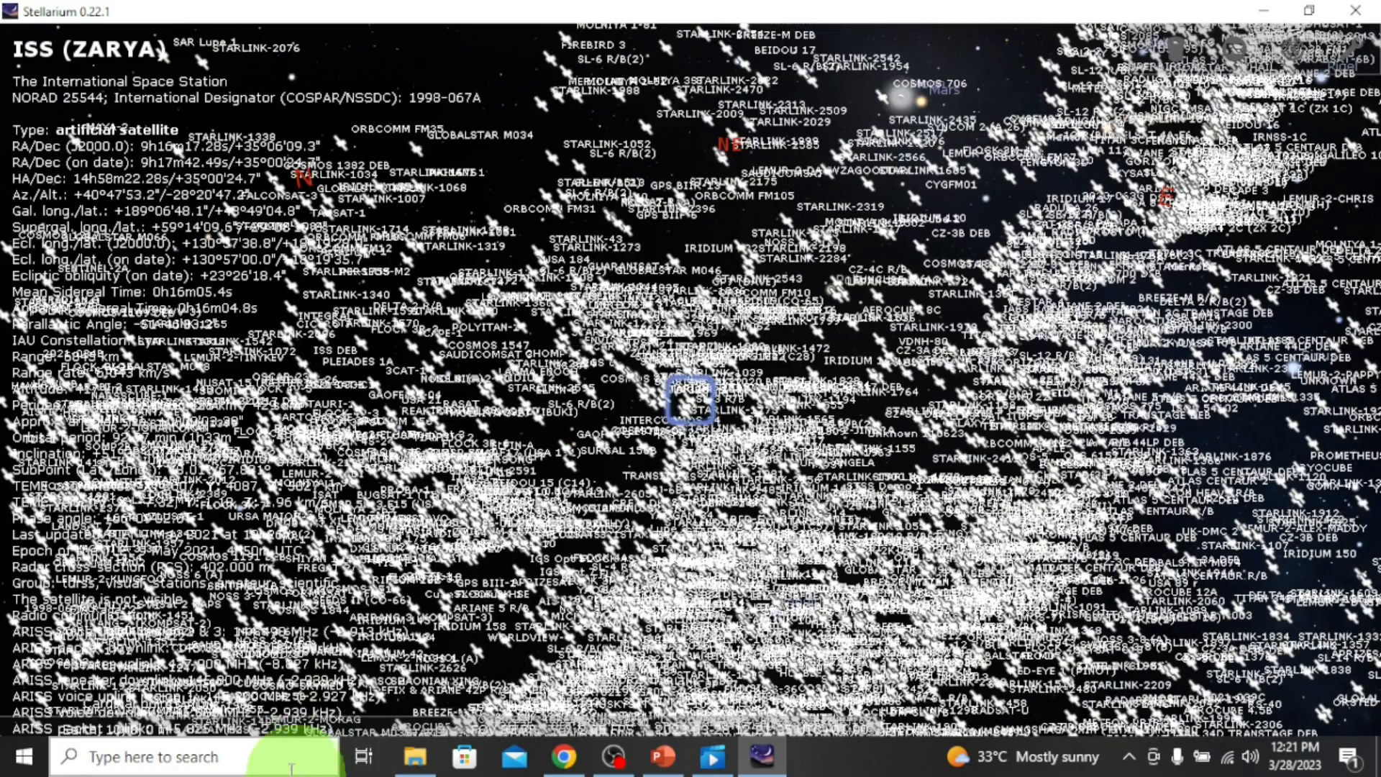
{"action": "mouse_move", "coordinate": [338, 741]}
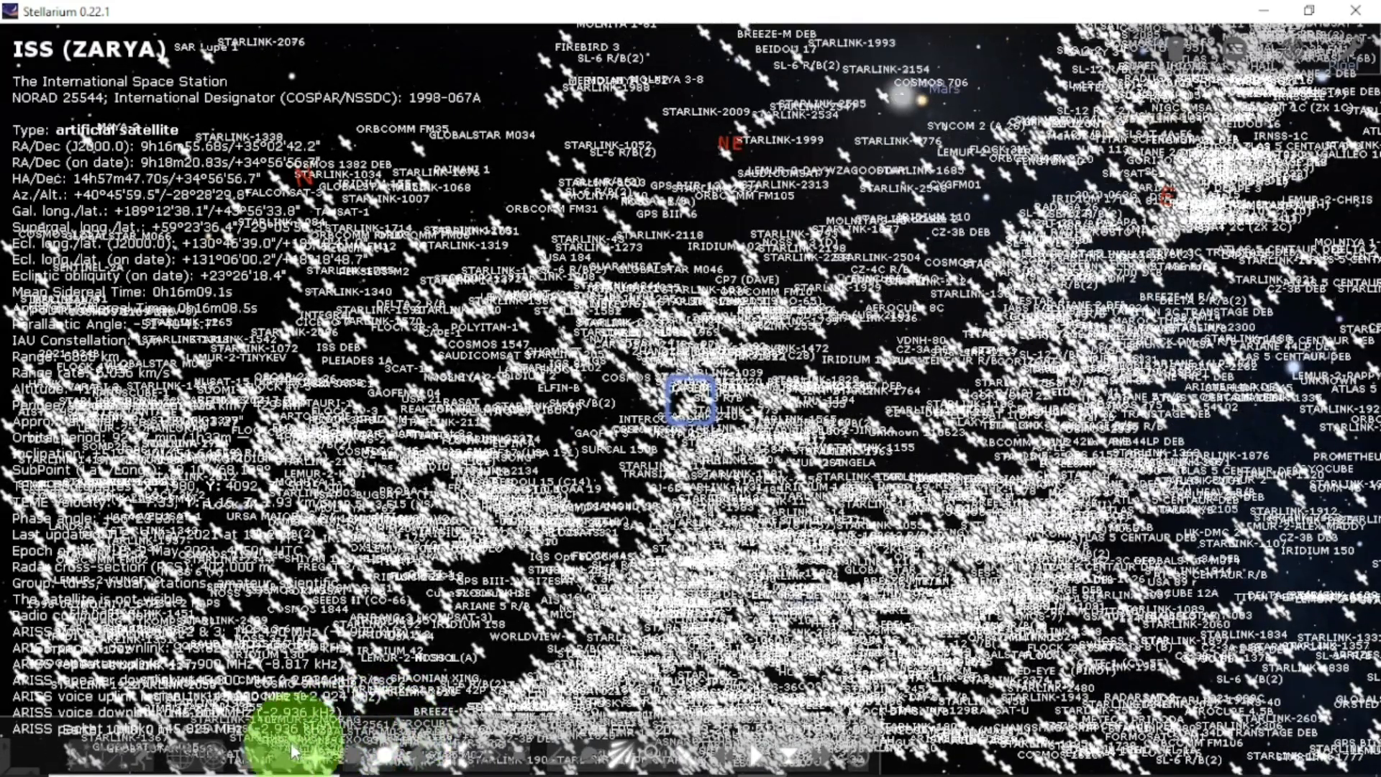
Step: Turn the ground and atmosphere back on, return to the northern horizon and deselect the space station
{"action": "left_click", "coordinate": [258, 756]}
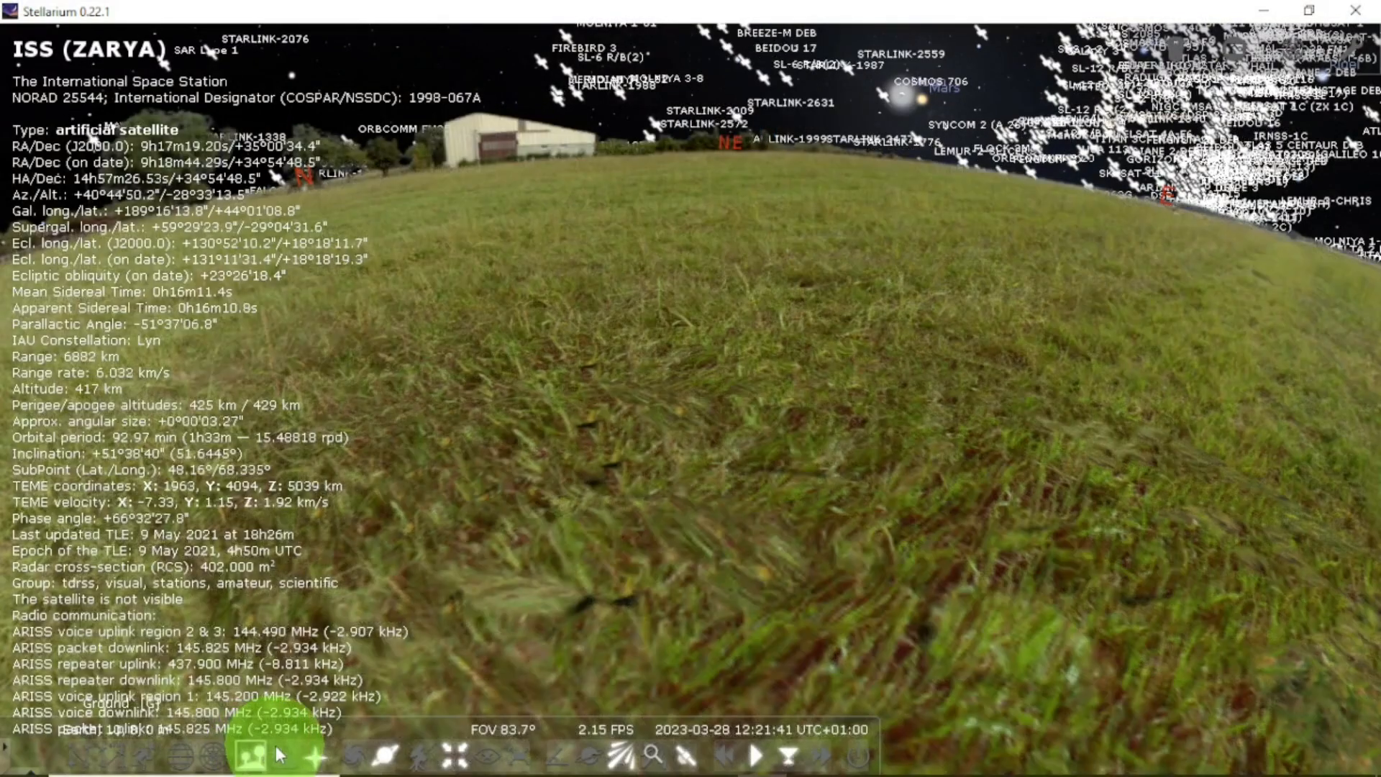
{"action": "left_click", "coordinate": [284, 755]}
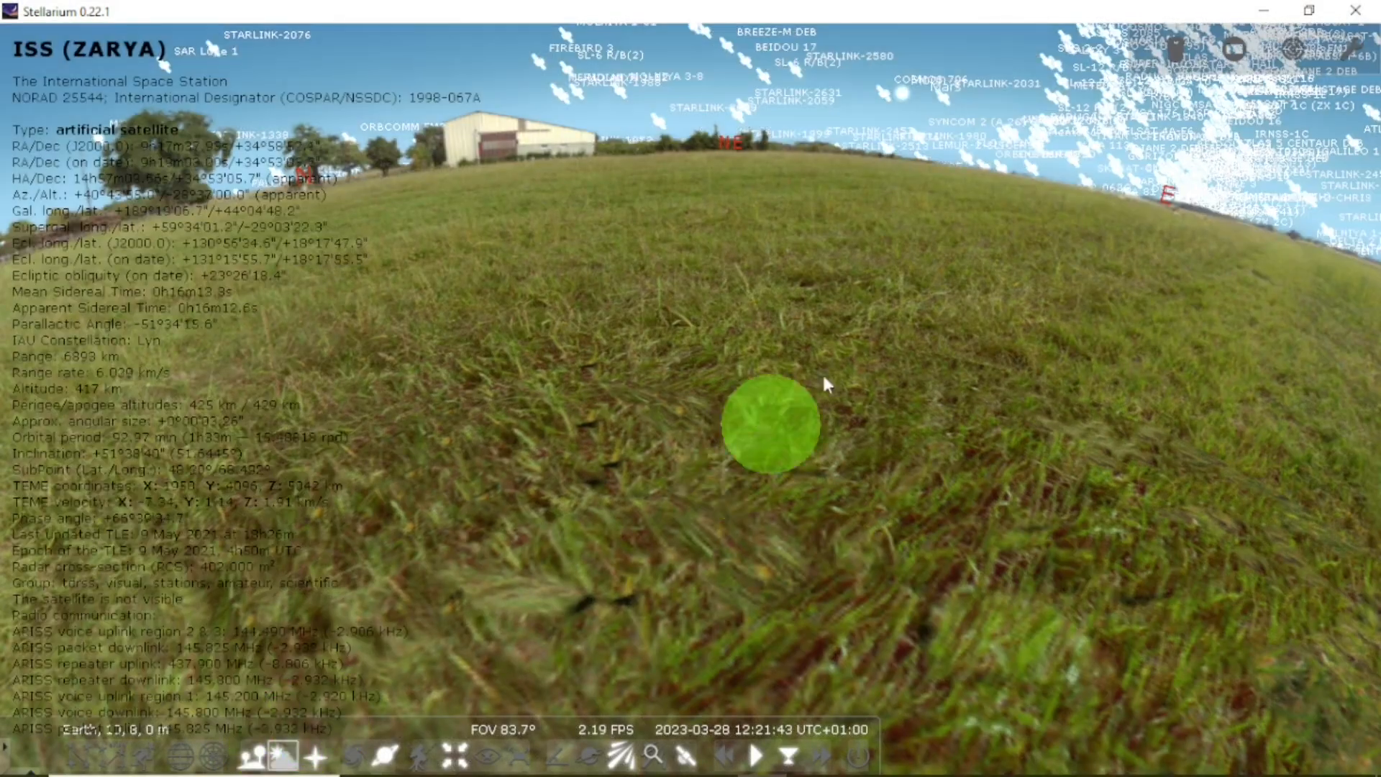
{"action": "left_click_drag", "start_coordinate": [906, 317], "coordinate": [796, 525]}
{"action": "left_click", "coordinate": [559, 587]}
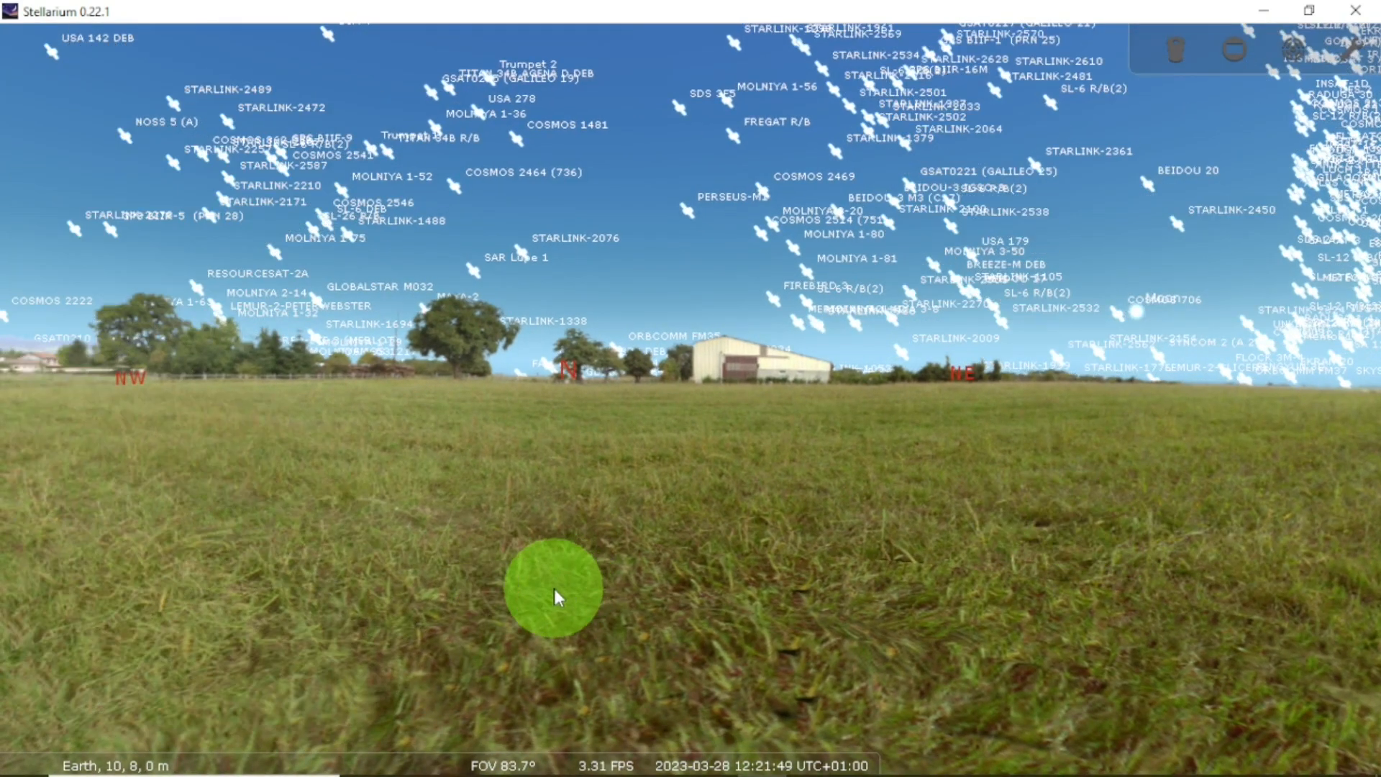
Step: Turn off showing satellites as markers in the Satellites plugin's configuration
{"action": "mouse_move", "coordinate": [33, 537]}
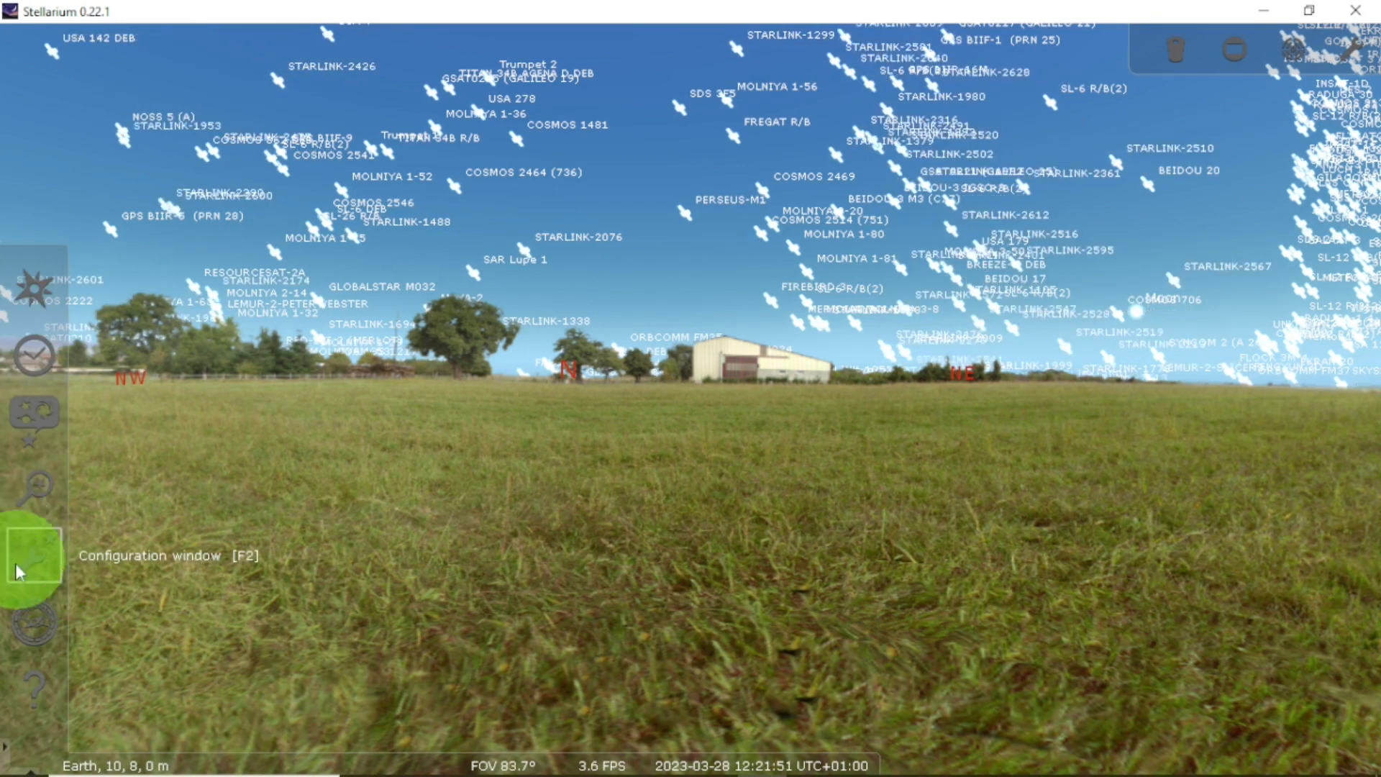
{"action": "left_click", "coordinate": [22, 551]}
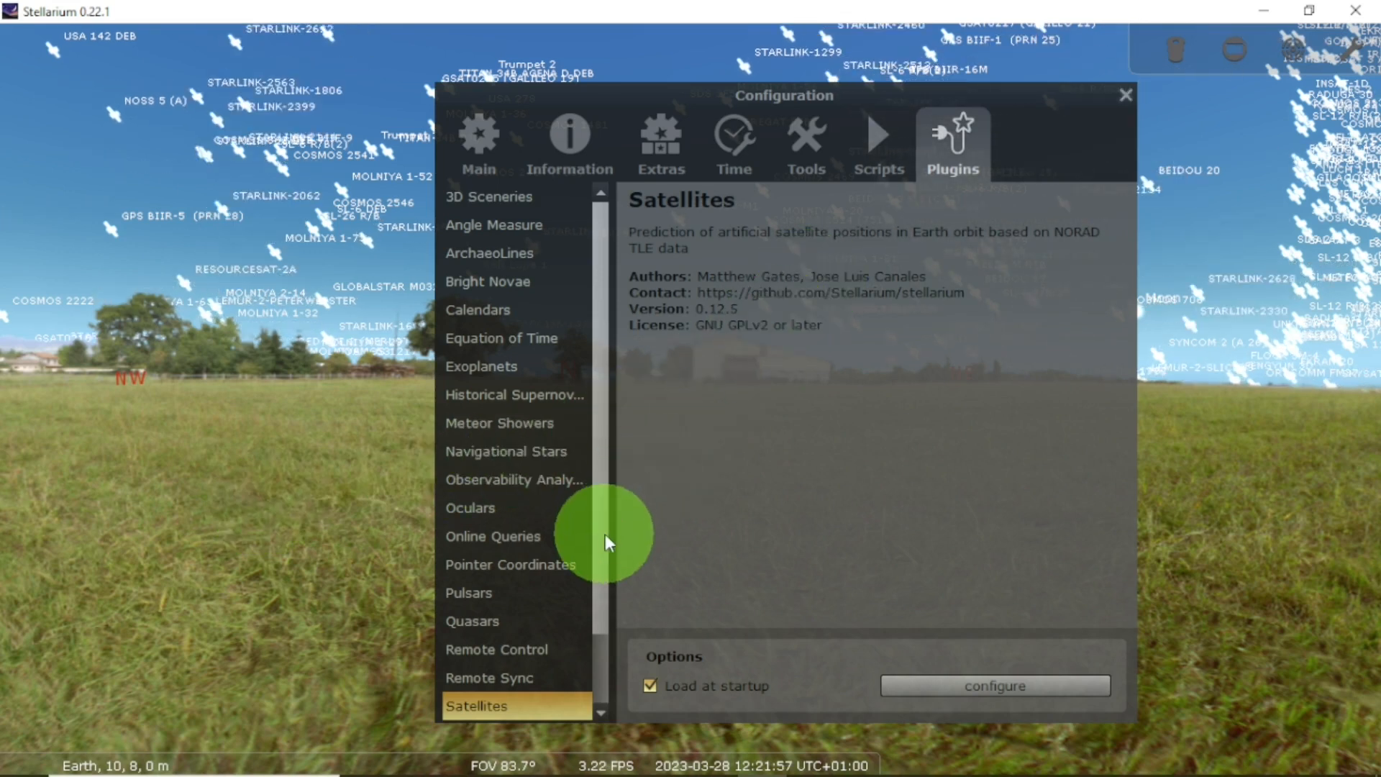
{"action": "left_click", "coordinate": [1003, 684]}
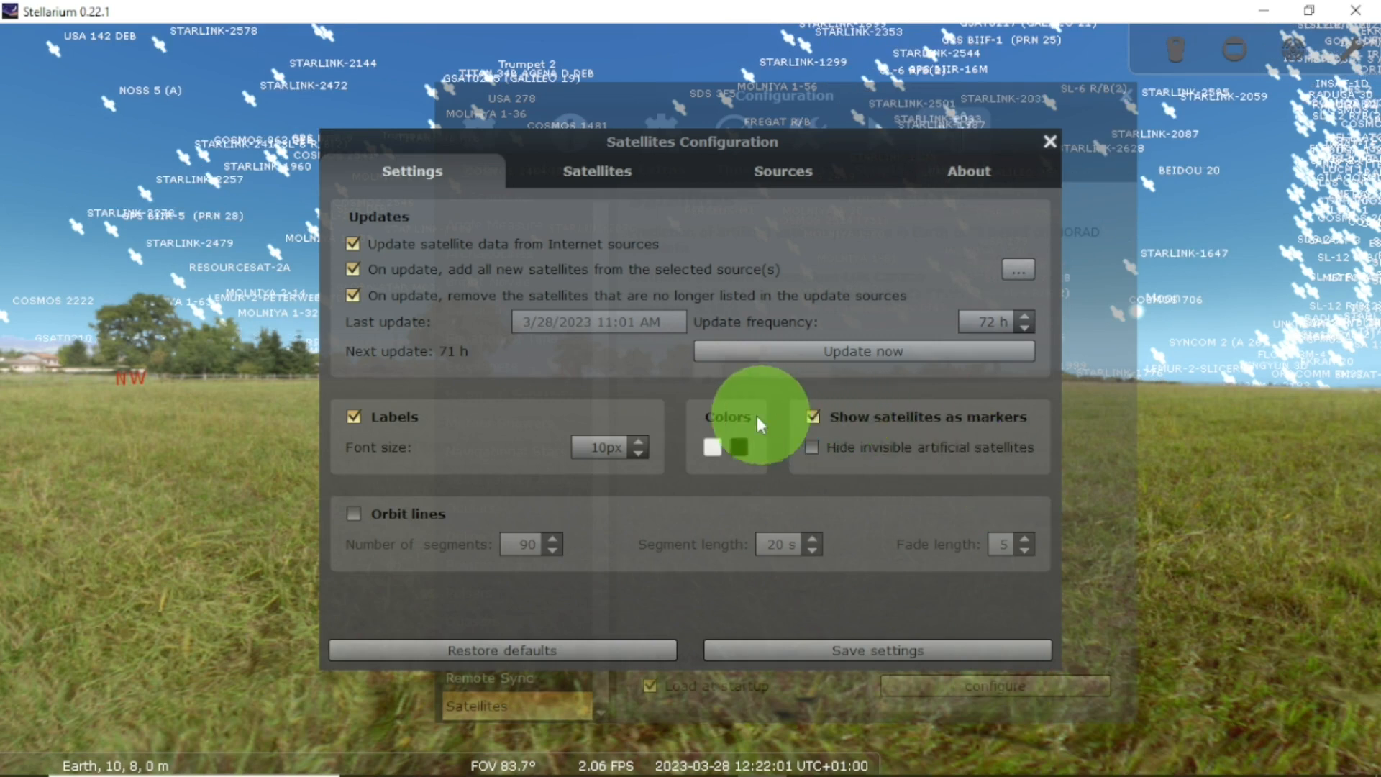
{"action": "left_click", "coordinate": [812, 419]}
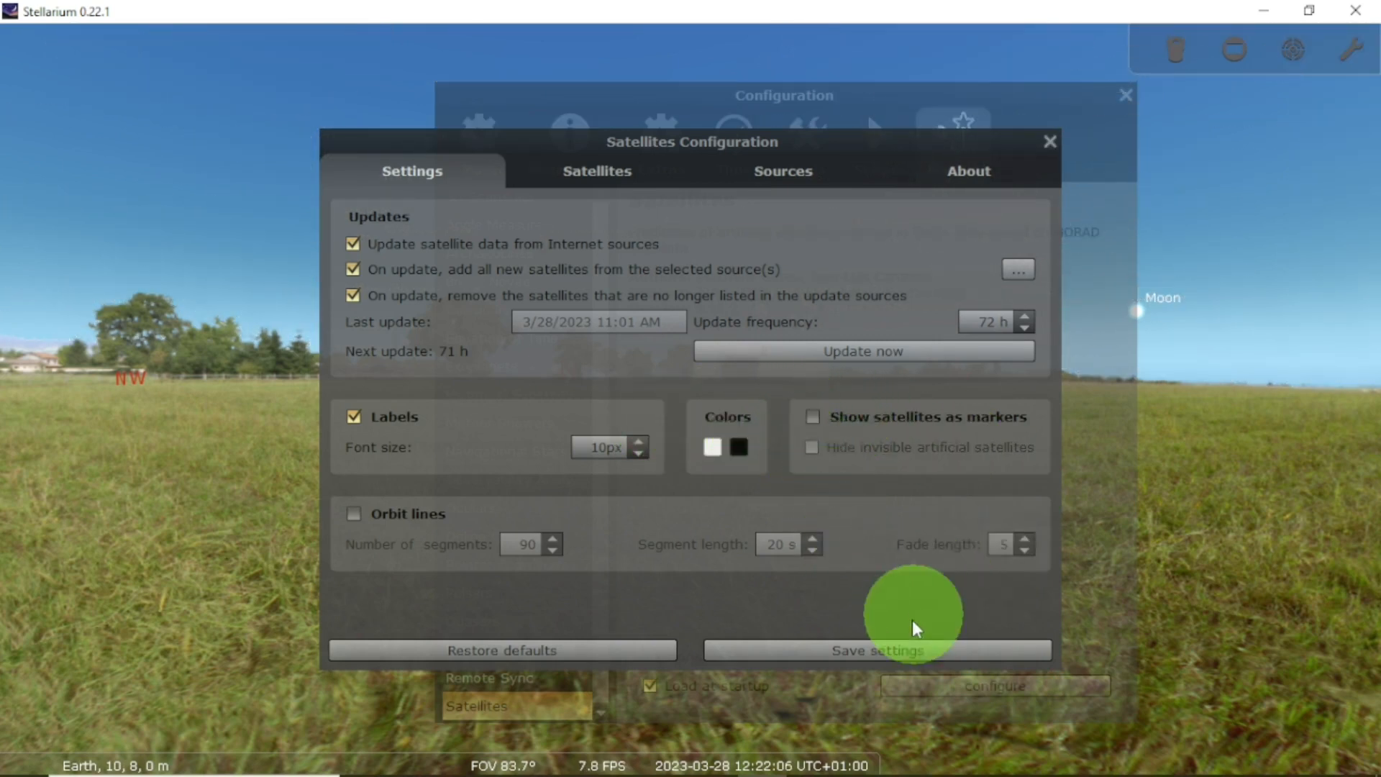
Step: Save the marker change in the Satellites settings and close the plugin and main configuration windows
{"action": "left_click", "coordinate": [909, 641]}
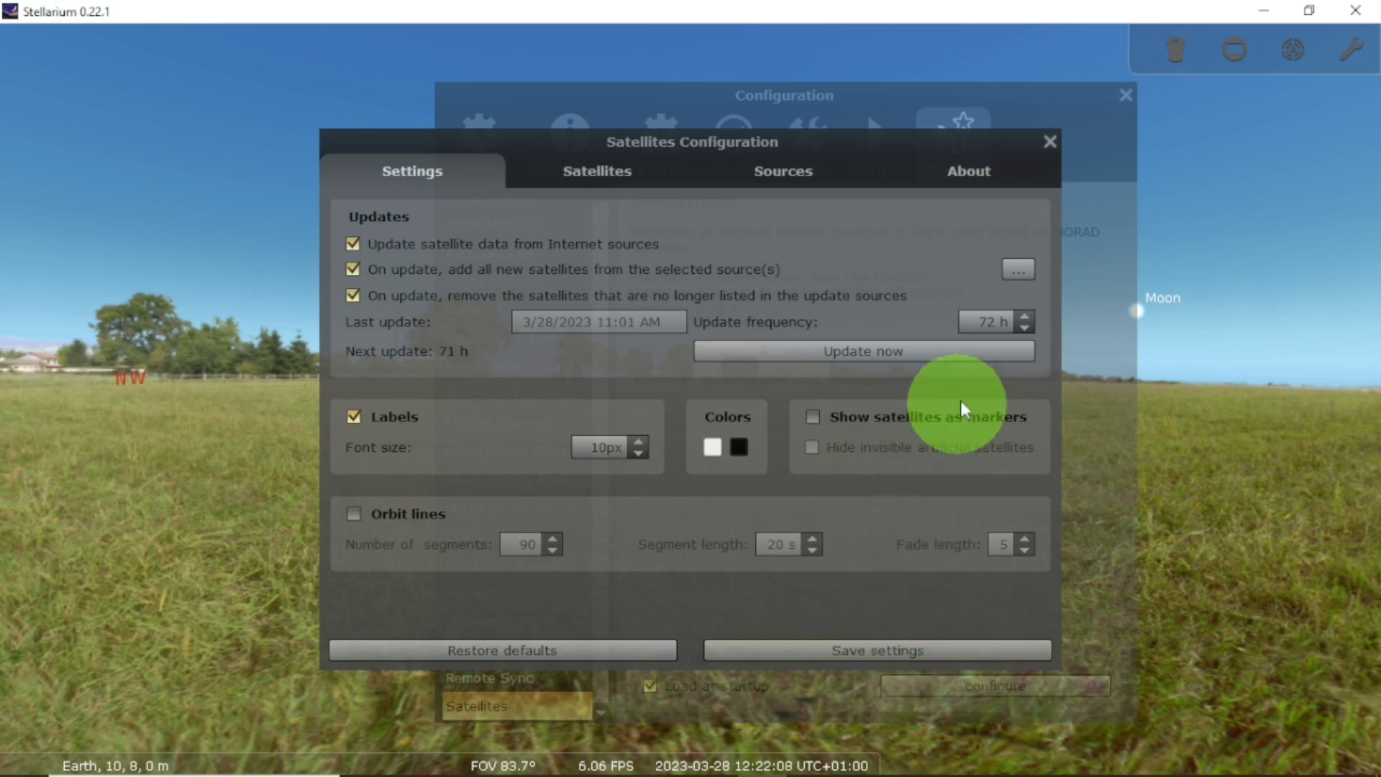
{"action": "left_click", "coordinate": [1050, 142]}
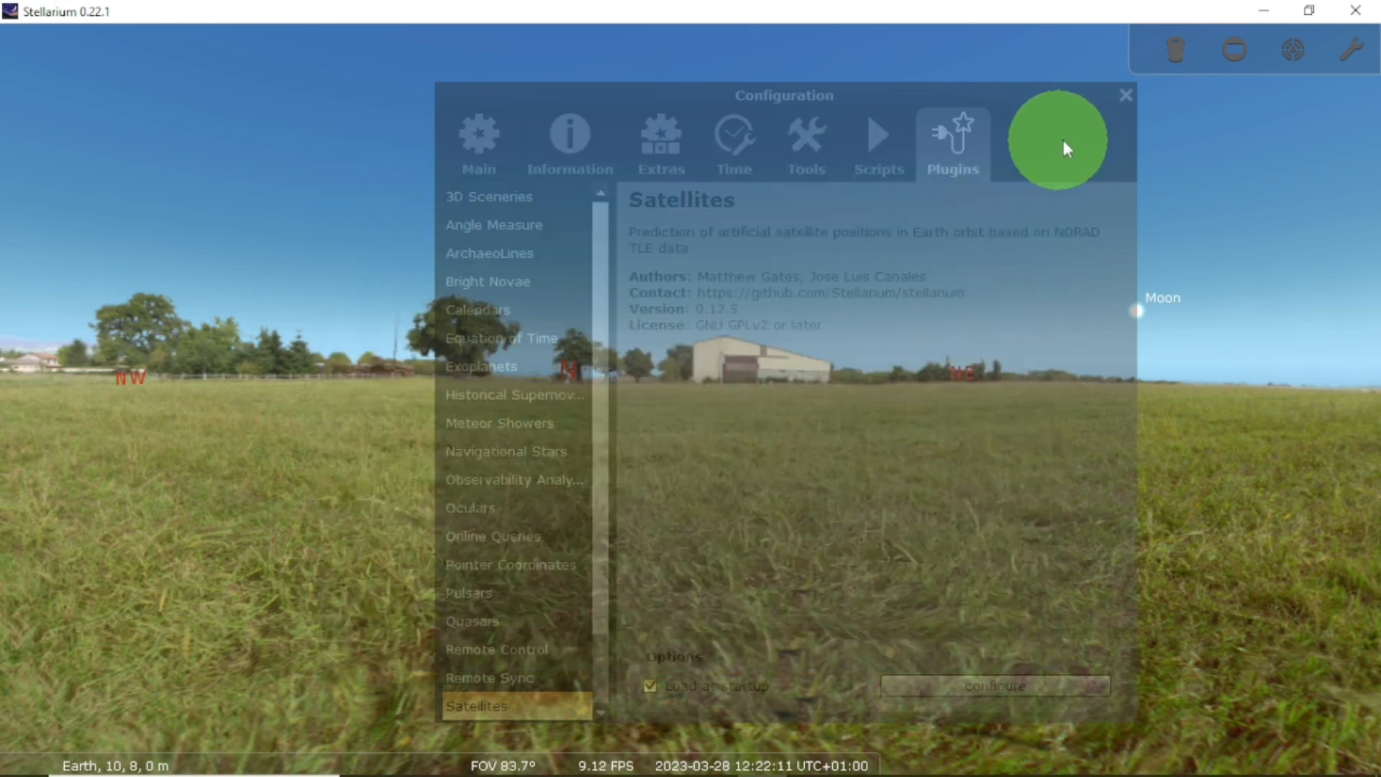
{"action": "left_click", "coordinate": [1122, 96]}
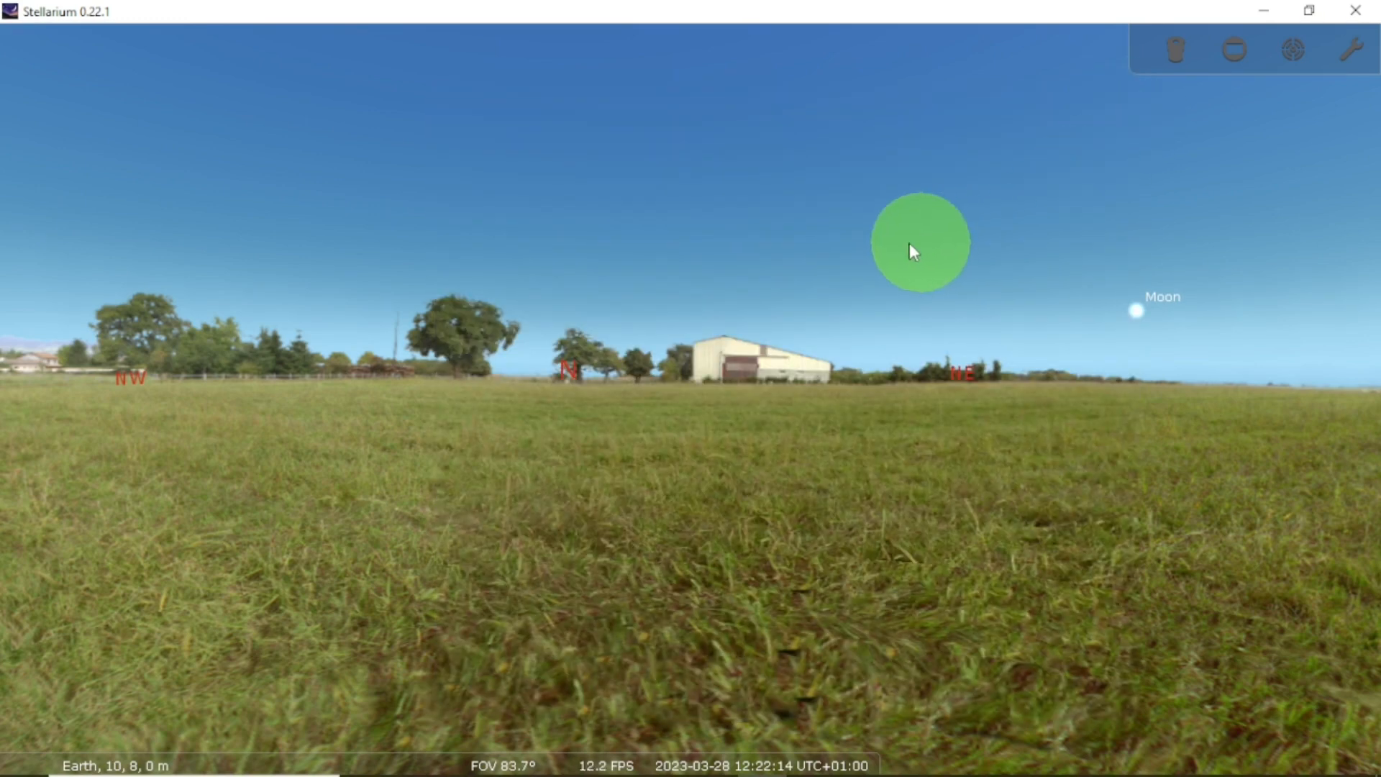
Step: Examine the daytime sky from northeast round to southwest, selecting unmarked satellites such as USA 179 and clearing the selection
{"action": "left_click", "coordinate": [912, 246]}
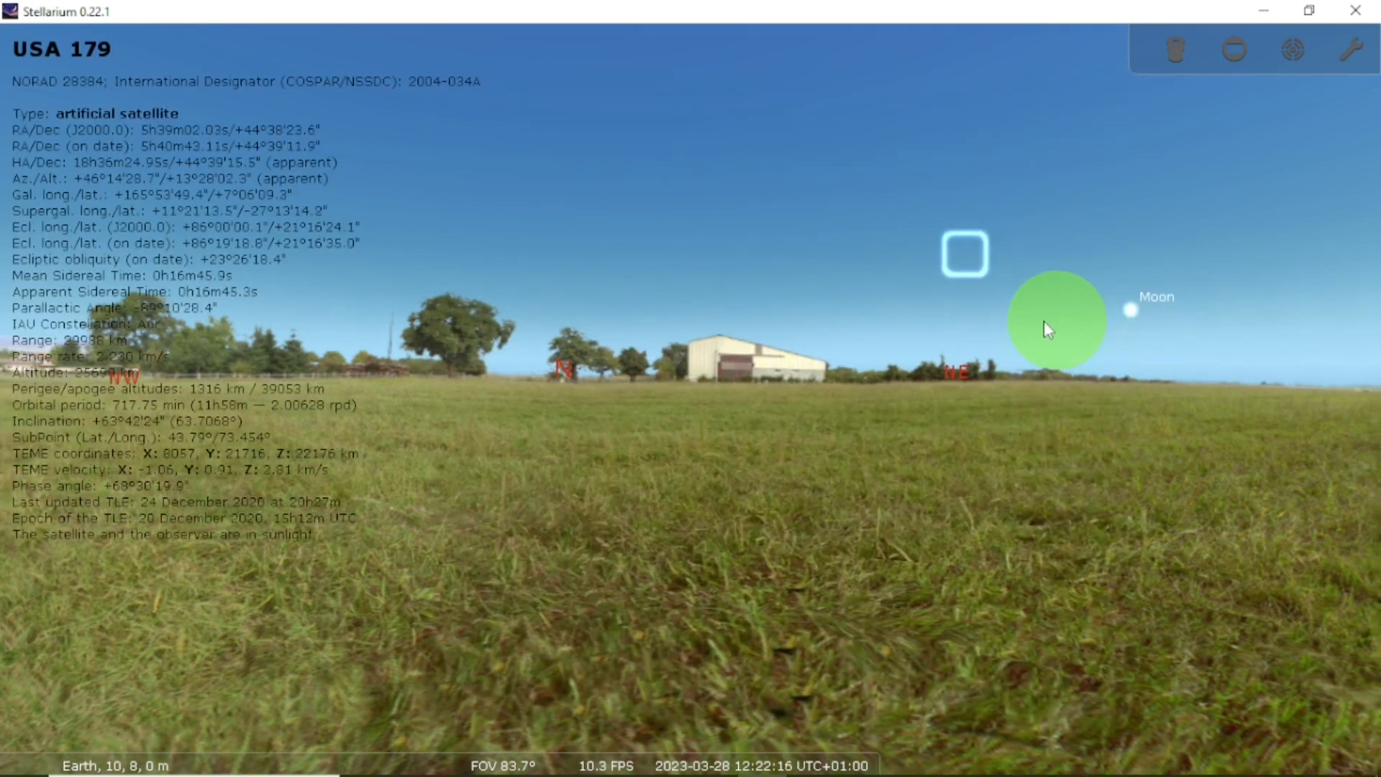
{"action": "left_click_drag", "start_coordinate": [1043, 321], "coordinate": [639, 362]}
{"action": "left_click", "coordinate": [1074, 227]}
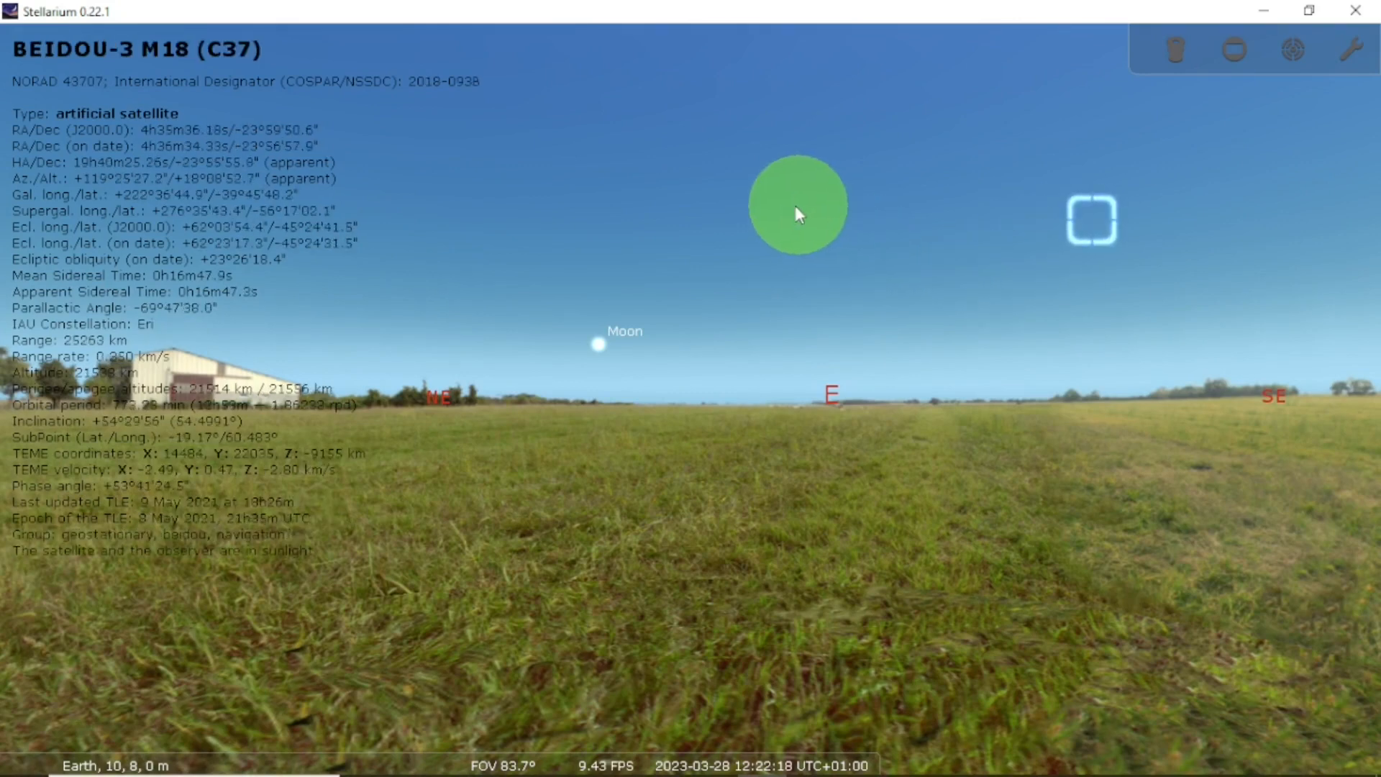
{"action": "left_click", "coordinate": [797, 208]}
{"action": "right_click", "coordinate": [701, 212]}
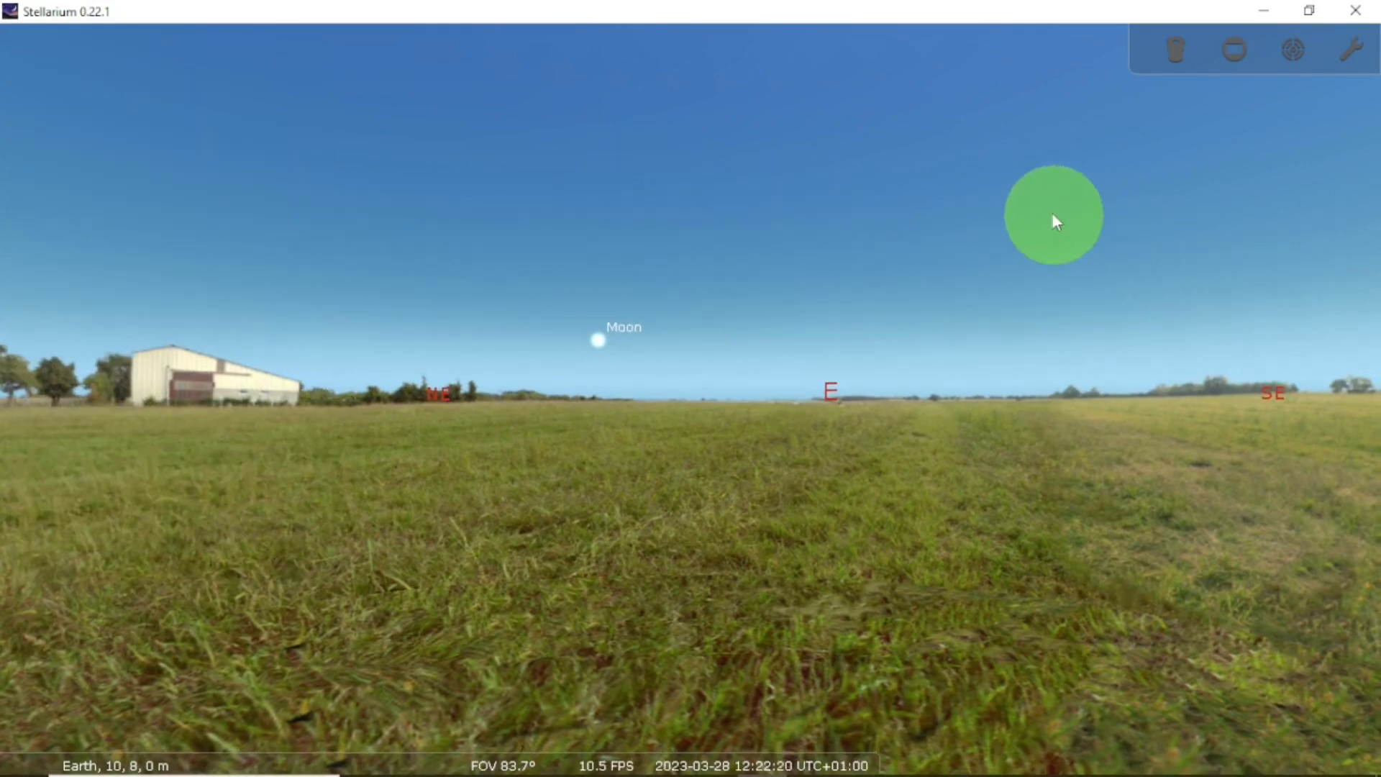
{"action": "left_click_drag", "start_coordinate": [916, 226], "coordinate": [503, 259]}
{"action": "left_click_drag", "start_coordinate": [907, 271], "coordinate": [583, 273]}
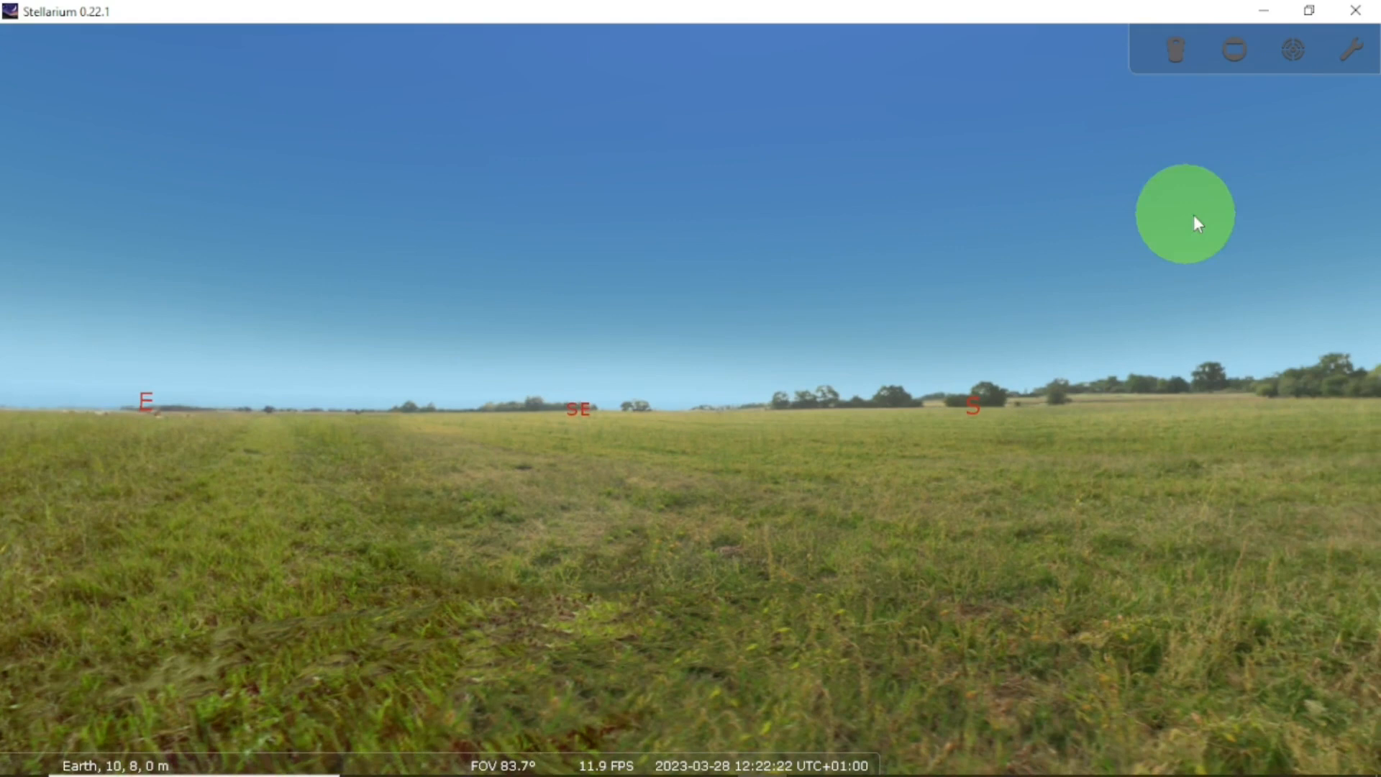
{"action": "left_click_drag", "start_coordinate": [1193, 216], "coordinate": [815, 299]}
{"action": "left_click_drag", "start_coordinate": [986, 269], "coordinate": [996, 373]}
{"action": "left_click", "coordinate": [511, 247]}
{"action": "right_click", "coordinate": [855, 291]}
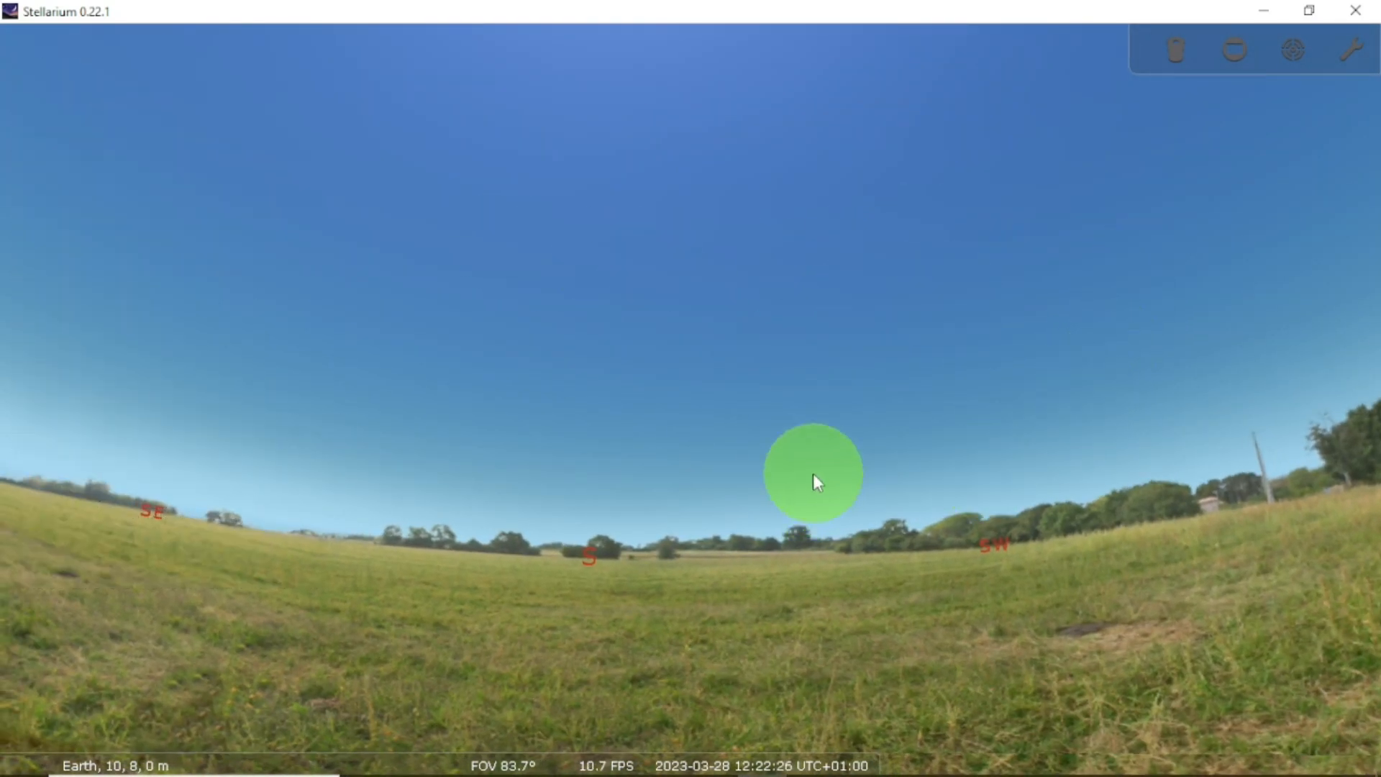
{"action": "left_click_drag", "start_coordinate": [789, 619], "coordinate": [1040, 562]}
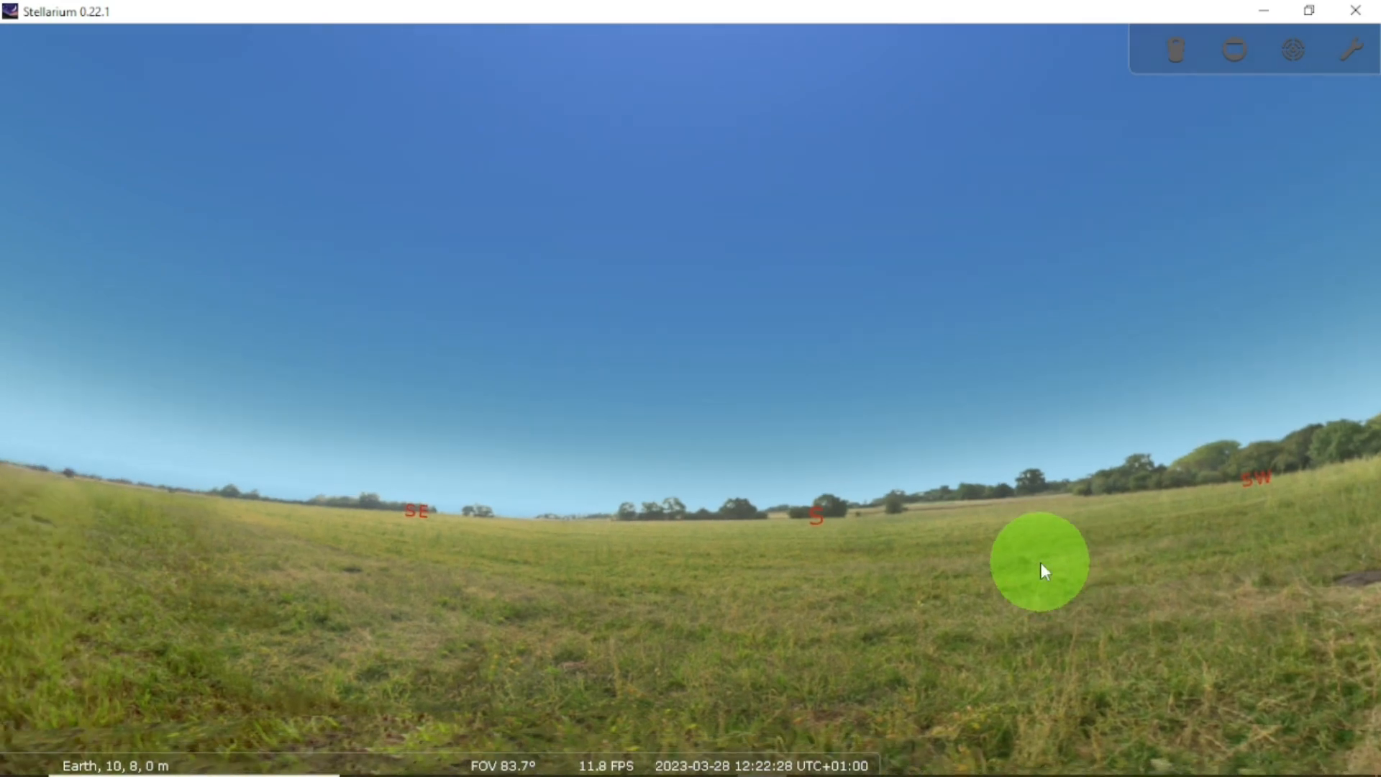